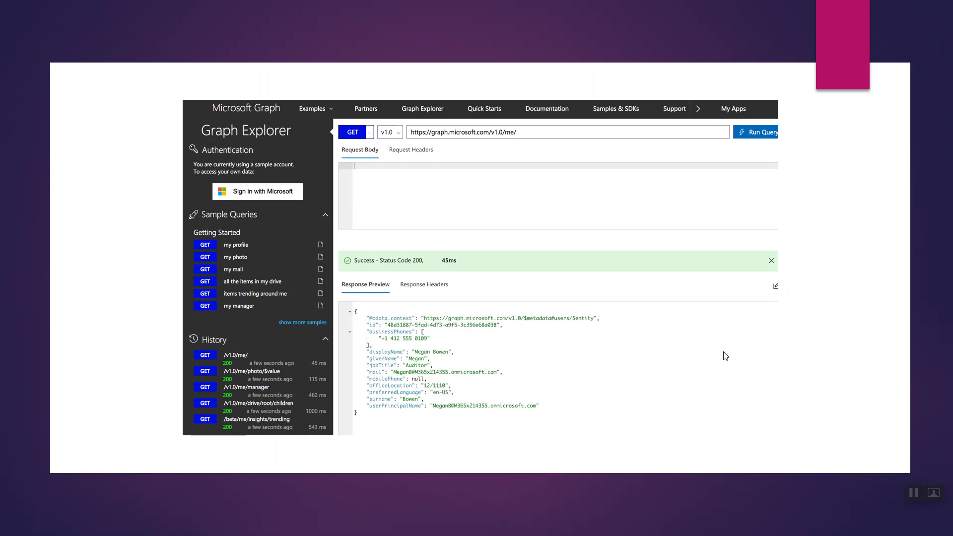
{"action": "left_click", "coordinate": [676, 327]}
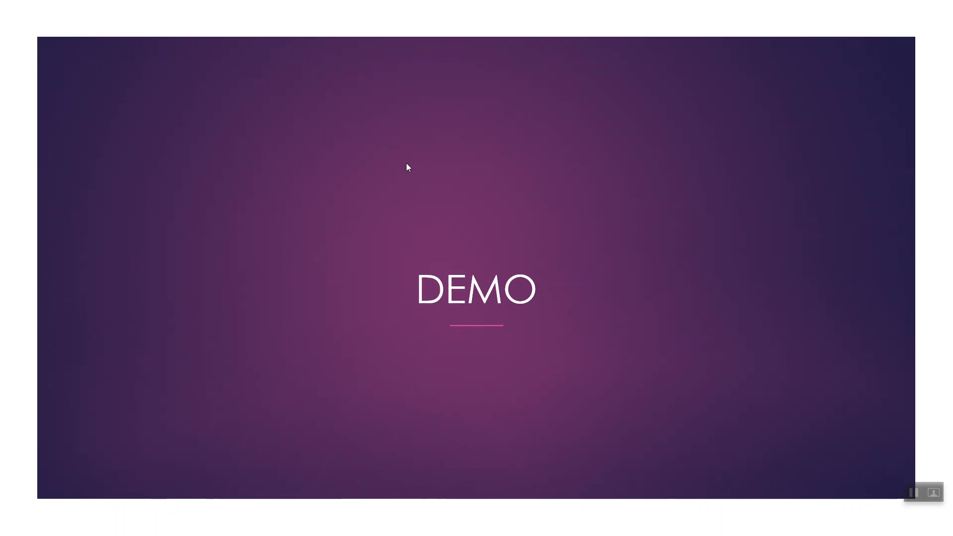
{"action": "left_click", "coordinate": [430, 234]}
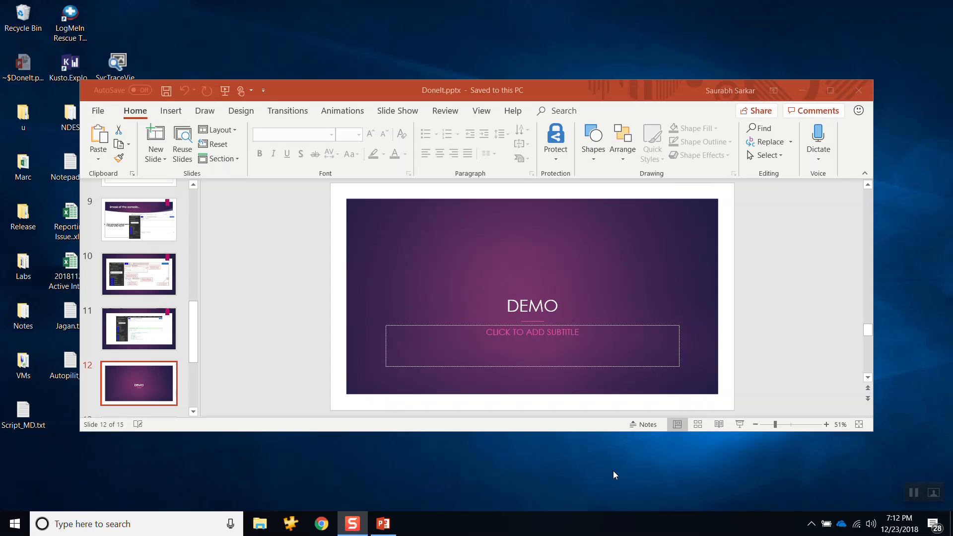
Step: Launch Microsoft Edge and load the Azure portal at portal.azure.com
{"action": "key", "text": "super"}
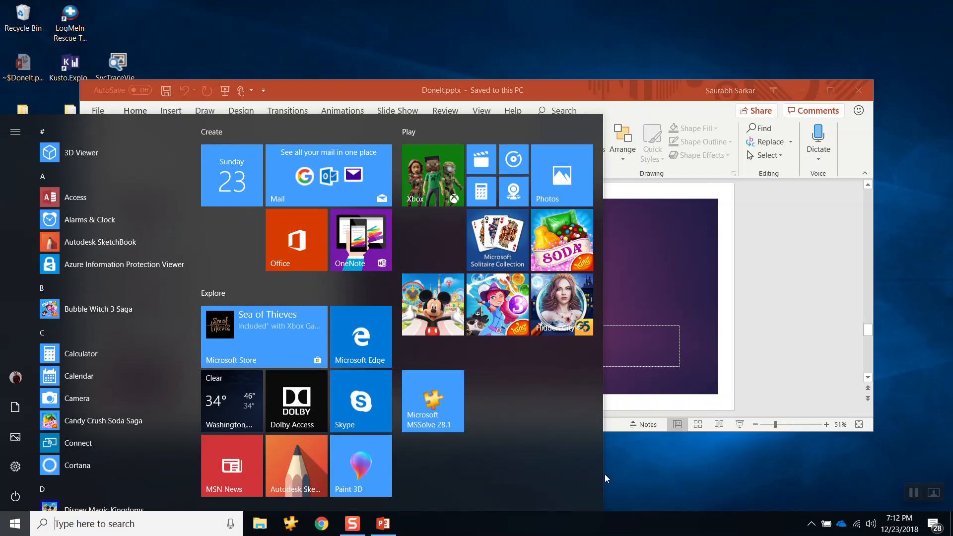
{"action": "type", "text": "edg"}
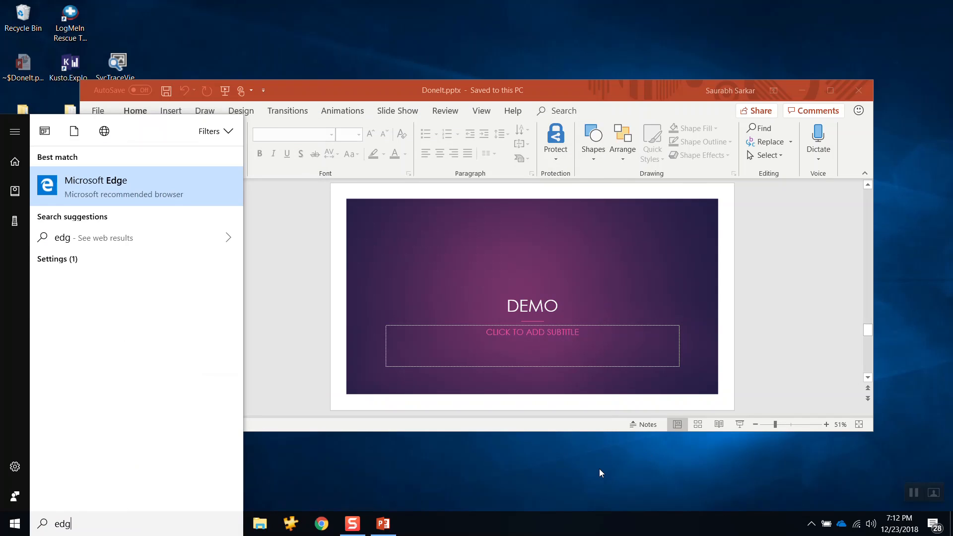
{"action": "left_click", "coordinate": [157, 188]}
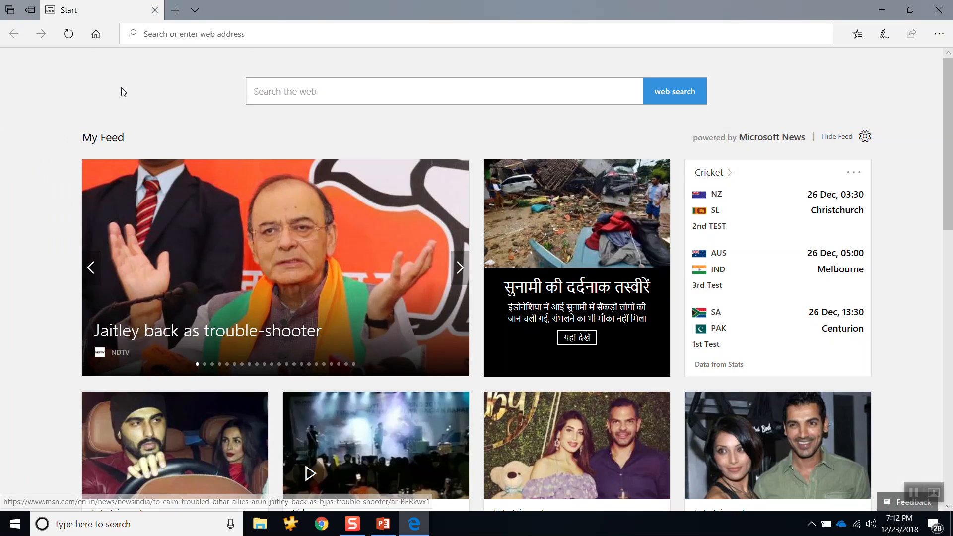
{"action": "type", "text": "portal"}
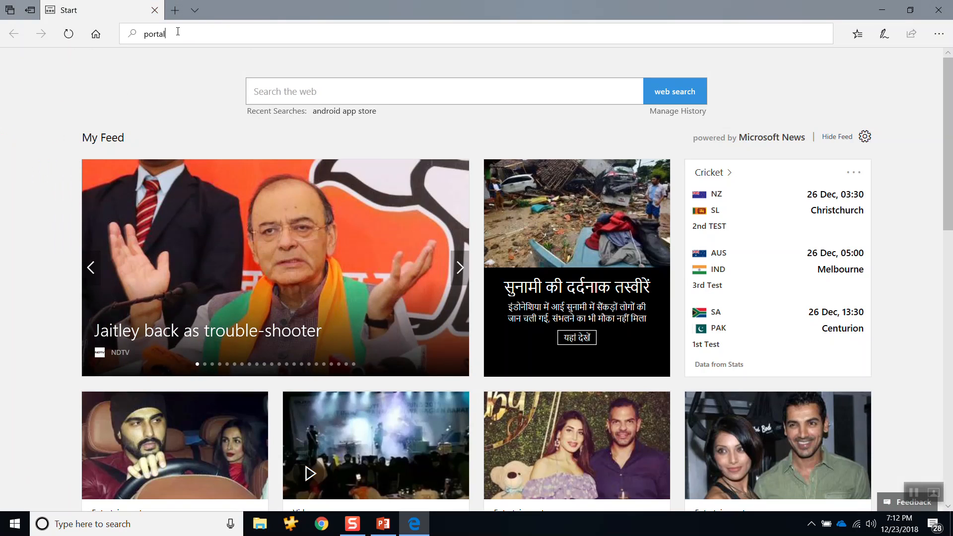
{"action": "type", "text": ".azure.com"}
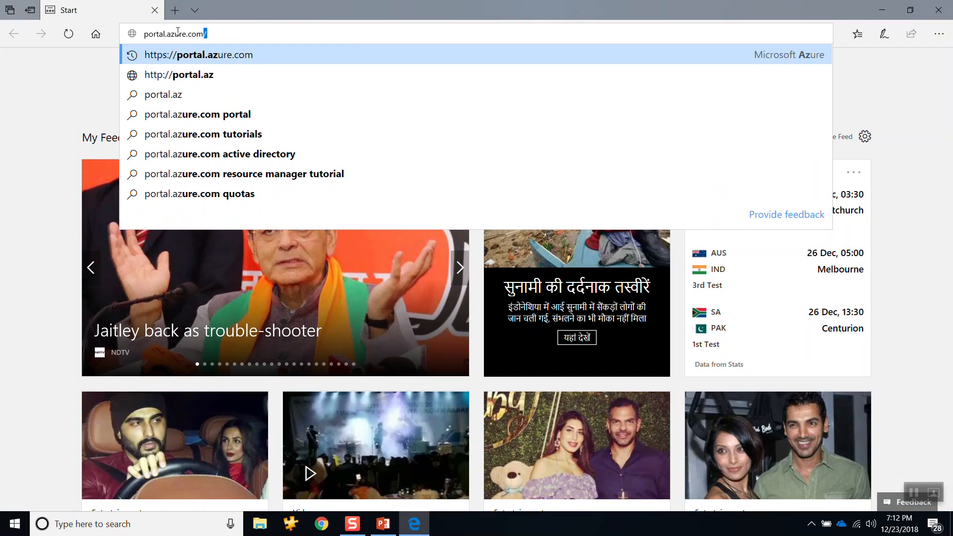
{"action": "key", "text": "Return"}
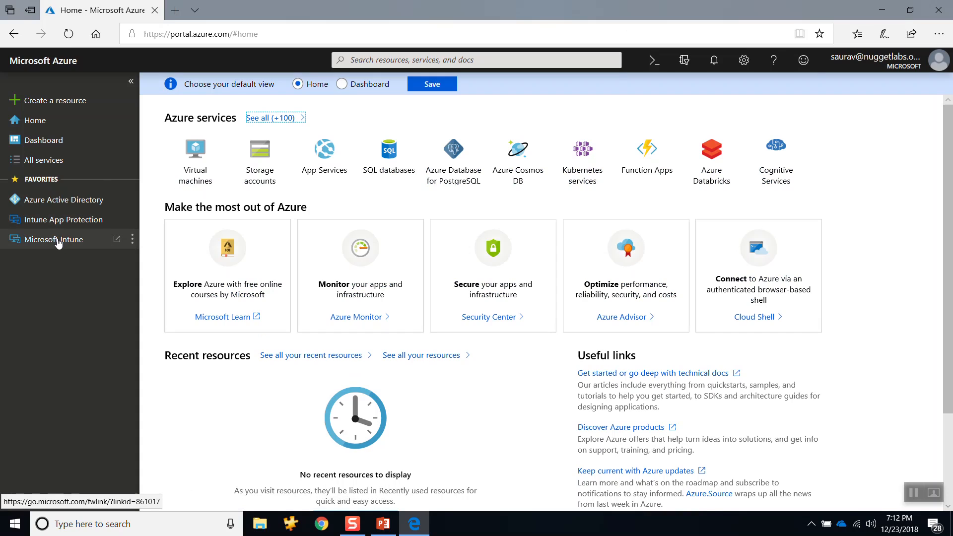
Step: Open Graph Explorer in a new browser tab using the address aka.ms/ge
{"action": "left_click", "coordinate": [175, 10]}
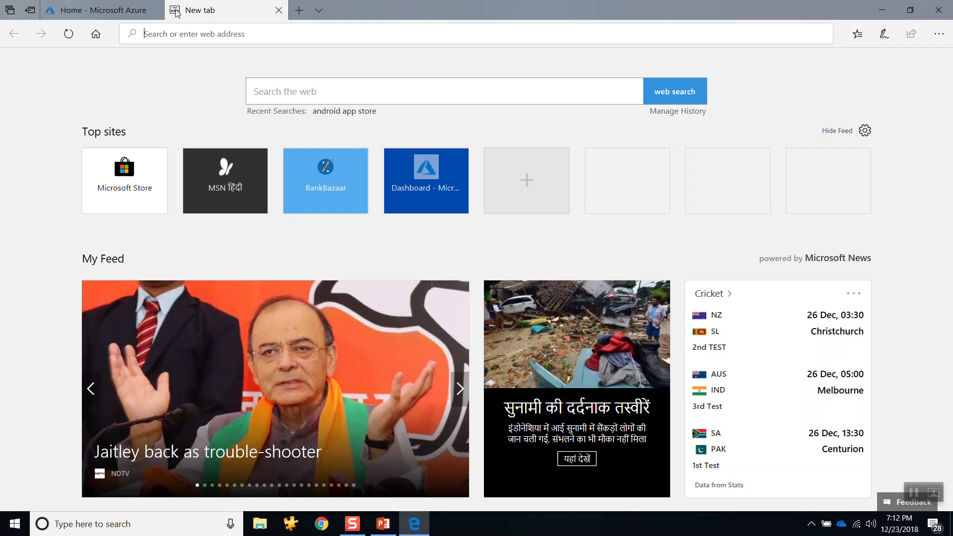
{"action": "type", "text": "aka."}
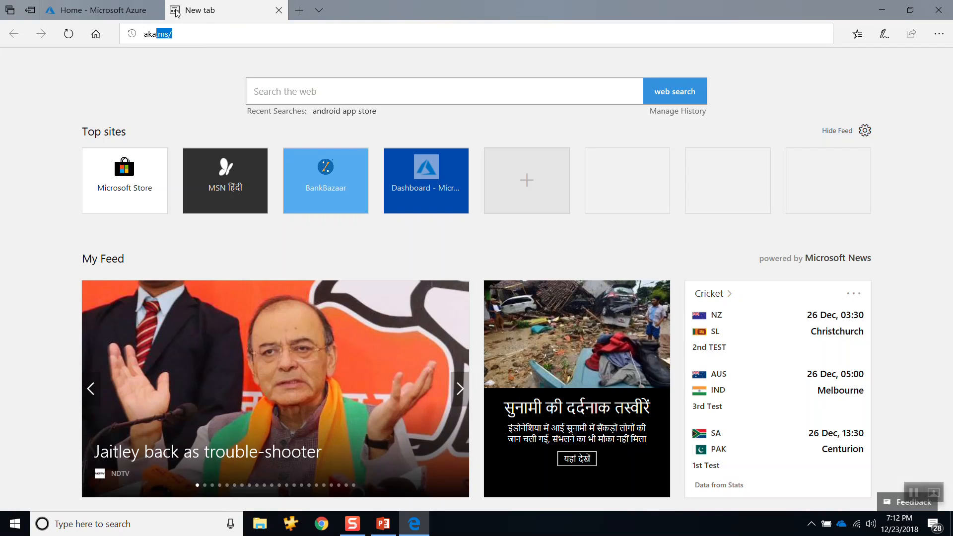
{"action": "type", "text": "ms/ge"}
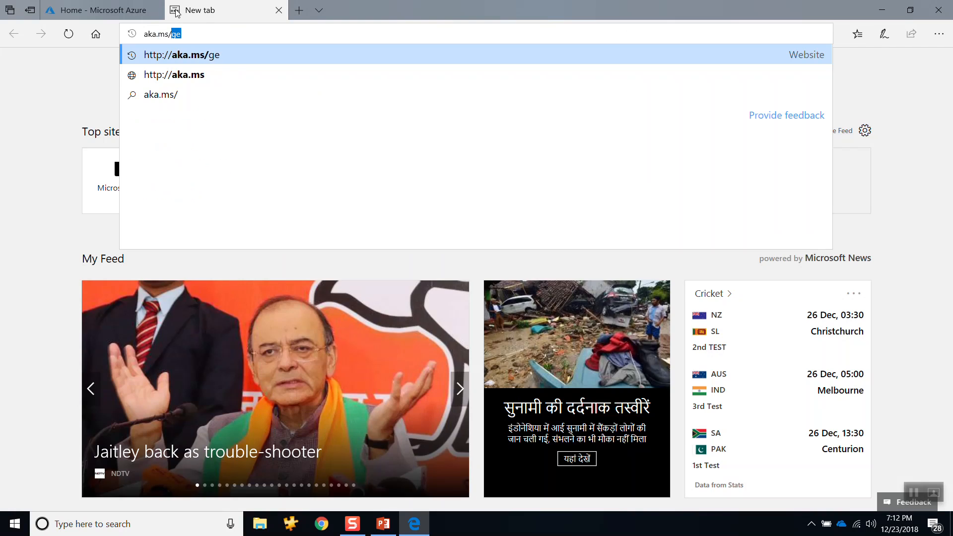
{"action": "key", "text": "Return"}
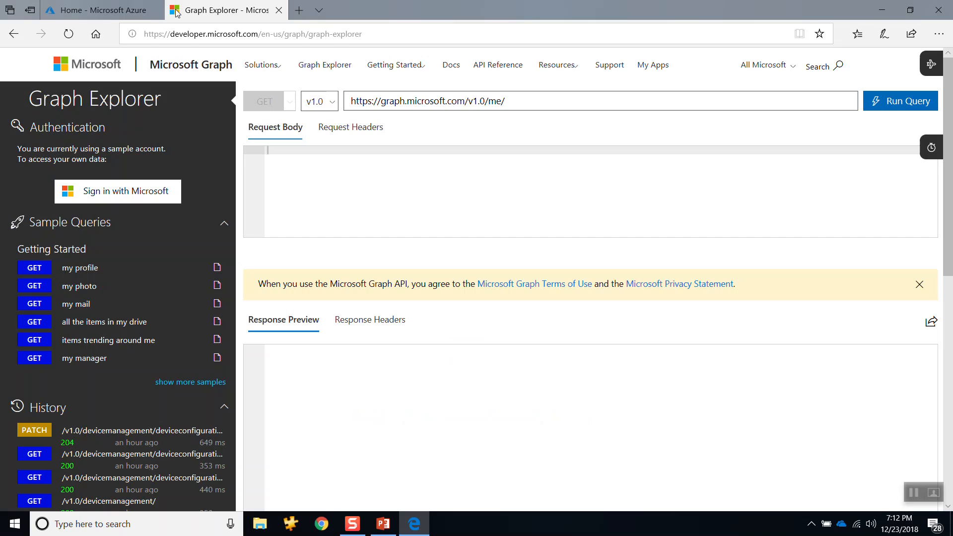
{"action": "left_click", "coordinate": [412, 38]}
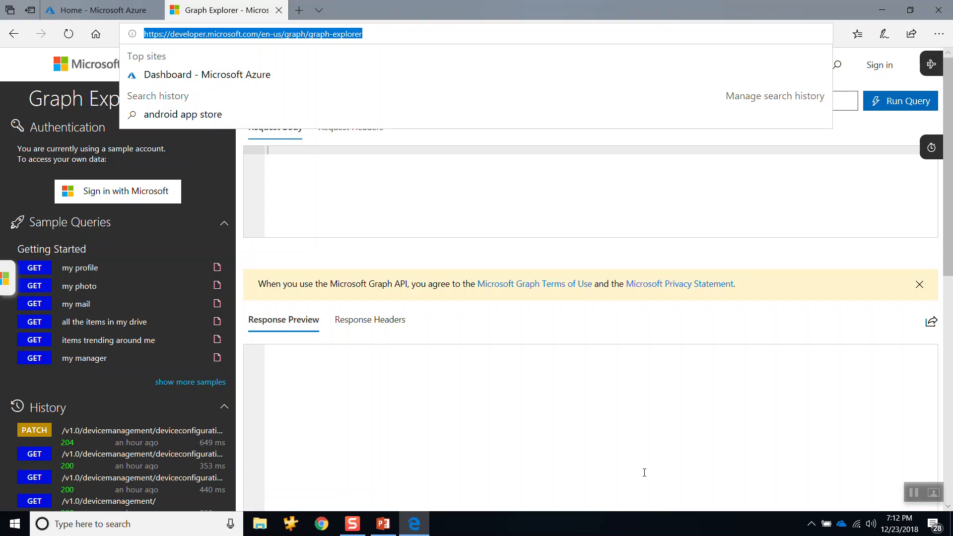
{"action": "left_click", "coordinate": [591, 434]}
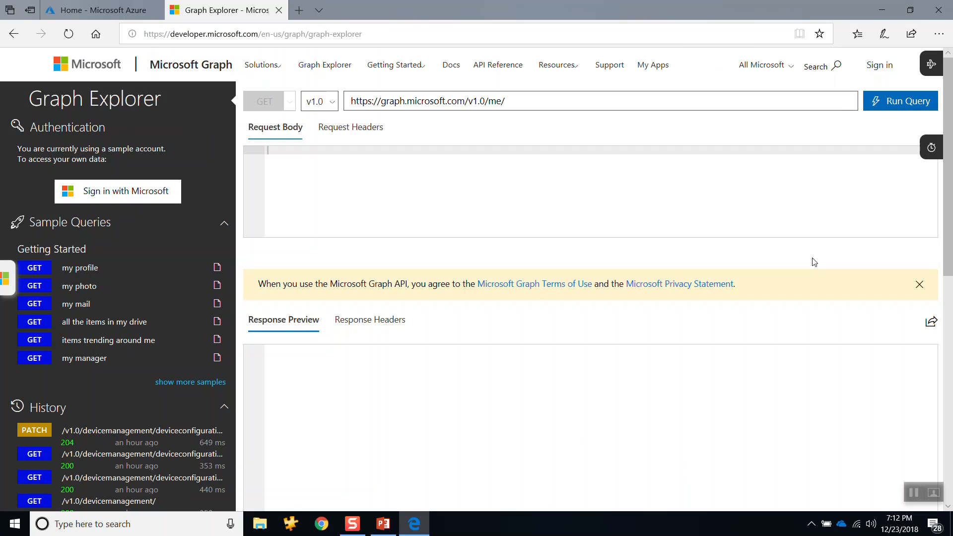
Step: Sign in to Graph Explorer with the Microsoft work account that is already signed in
{"action": "left_click", "coordinate": [119, 195]}
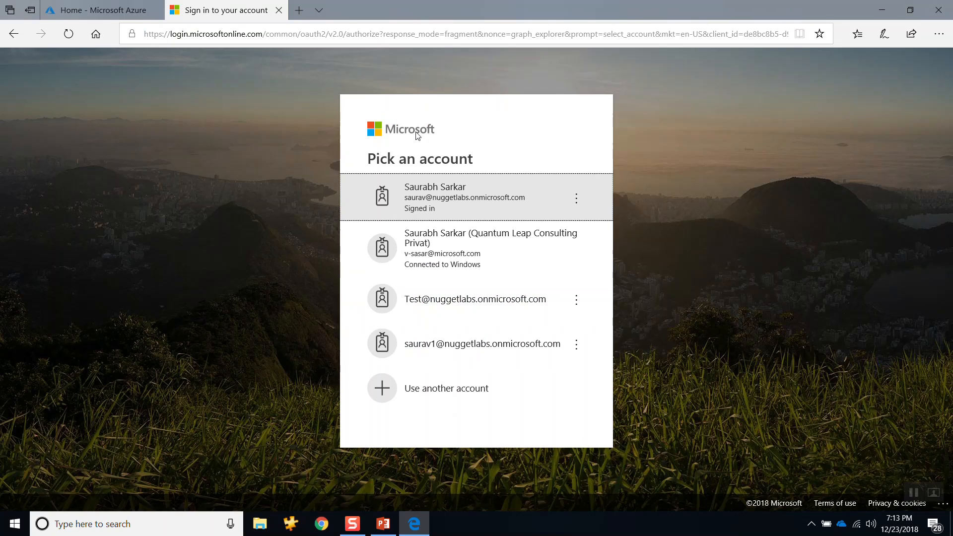
{"action": "left_click", "coordinate": [493, 210]}
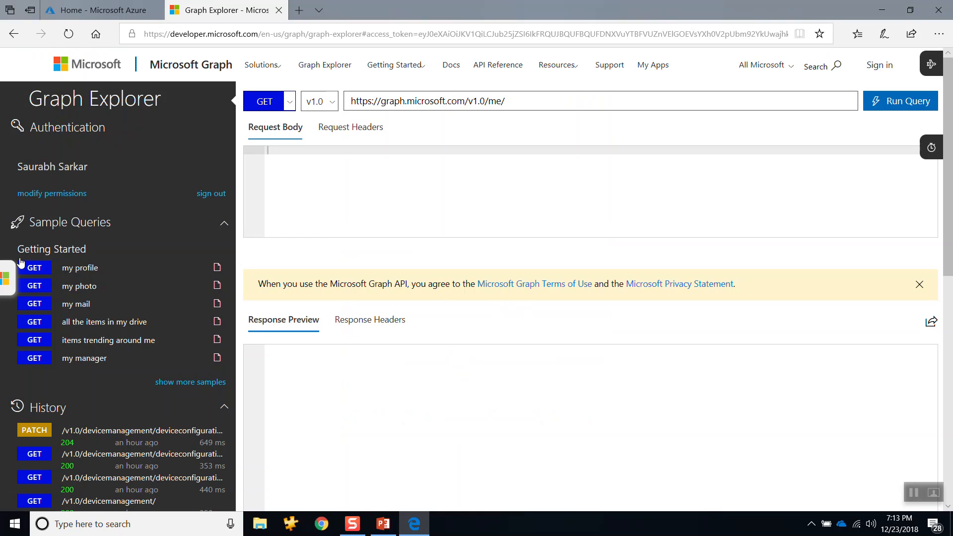
Step: Open the permission settings for the signed-in account and examine which Graph API permissions are consented, especially the DeviceManagement ones
{"action": "left_click", "coordinate": [64, 198]}
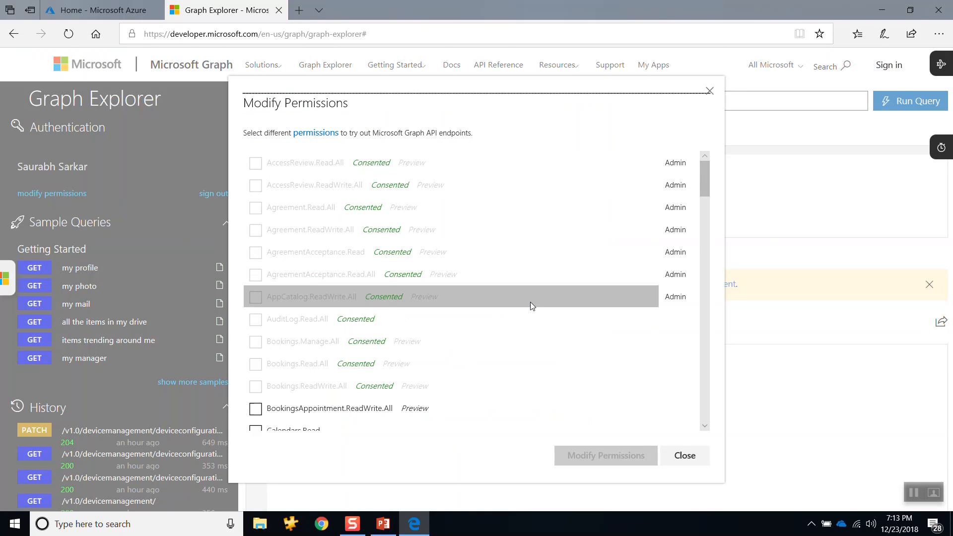
{"action": "scroll", "coordinate": [521, 293], "scroll_direction": "down", "scroll_amount": 3}
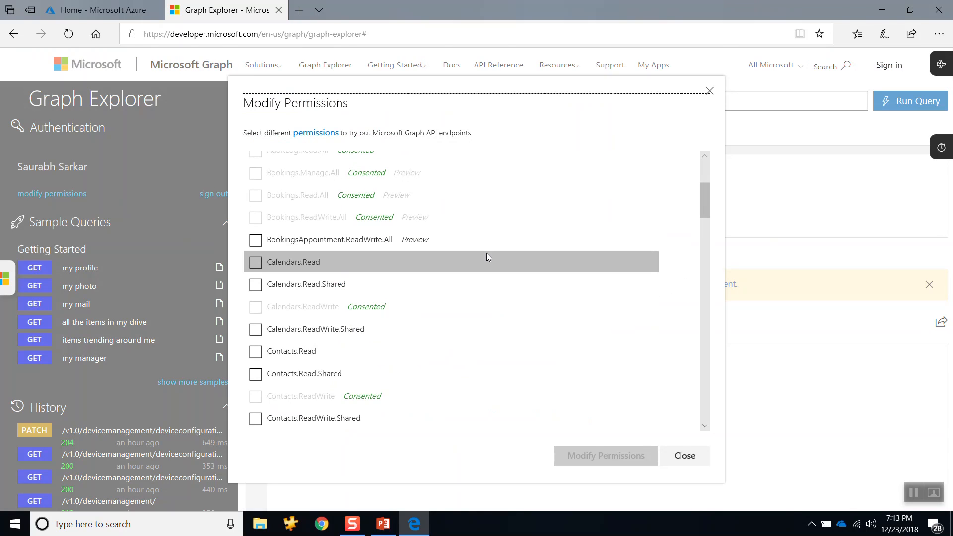
{"action": "scroll", "coordinate": [487, 255], "scroll_direction": "down", "scroll_amount": 1}
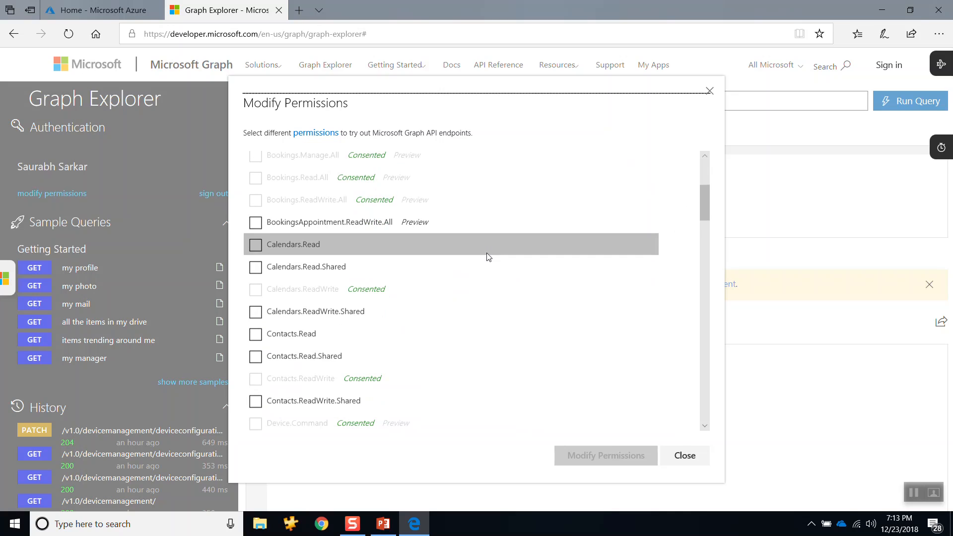
{"action": "scroll", "coordinate": [489, 256], "scroll_direction": "down", "scroll_amount": 3}
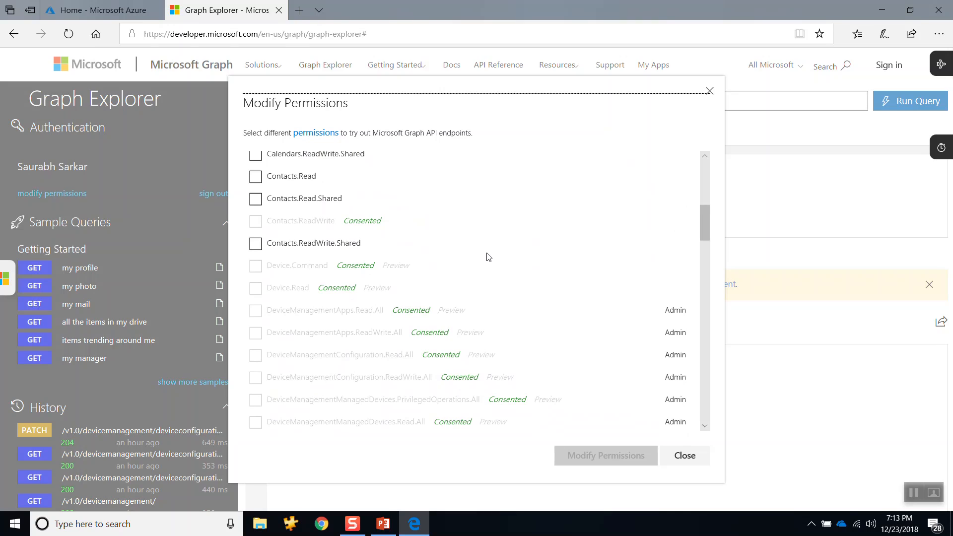
{"action": "scroll", "coordinate": [489, 256], "scroll_direction": "down", "scroll_amount": 2}
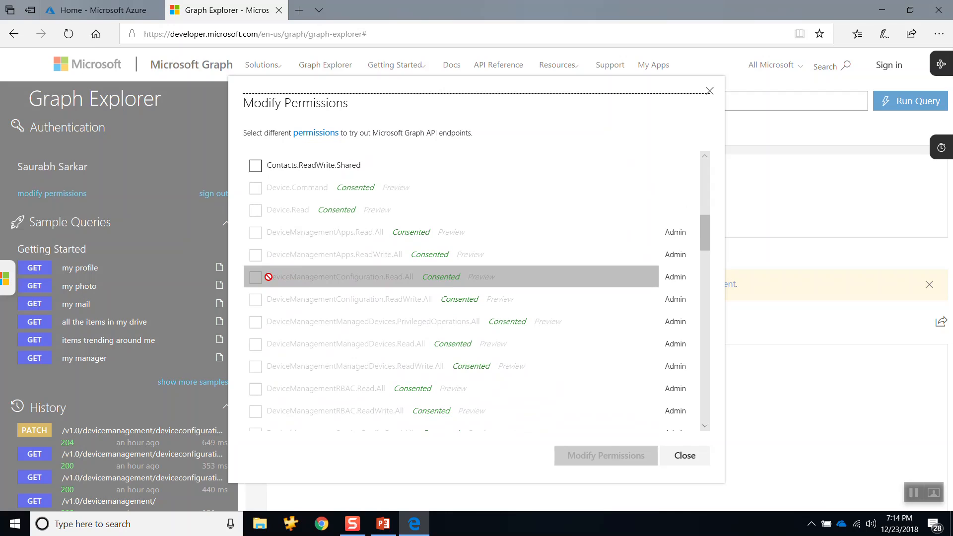
{"action": "scroll", "coordinate": [376, 284], "scroll_direction": "down", "scroll_amount": 1}
{"action": "scroll", "coordinate": [377, 280], "scroll_direction": "down", "scroll_amount": 4}
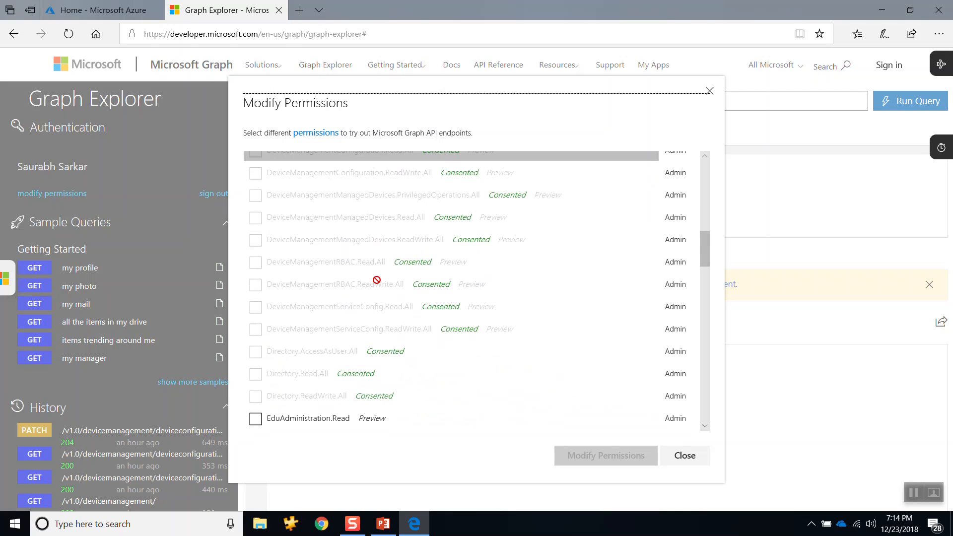
{"action": "scroll", "coordinate": [337, 330], "scroll_direction": "up", "scroll_amount": 2}
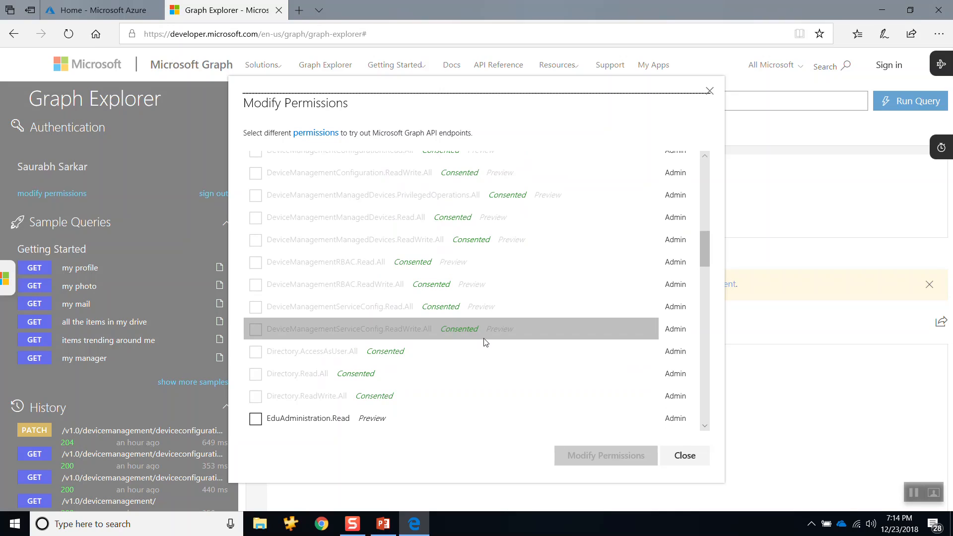
{"action": "scroll", "coordinate": [408, 198], "scroll_direction": "up", "scroll_amount": 1}
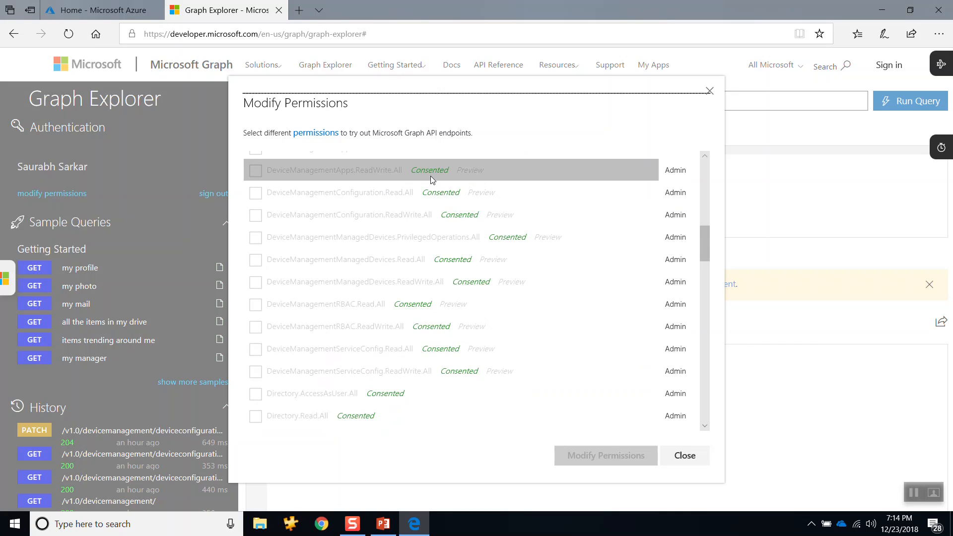
{"action": "scroll", "coordinate": [450, 213], "scroll_direction": "down", "scroll_amount": 3}
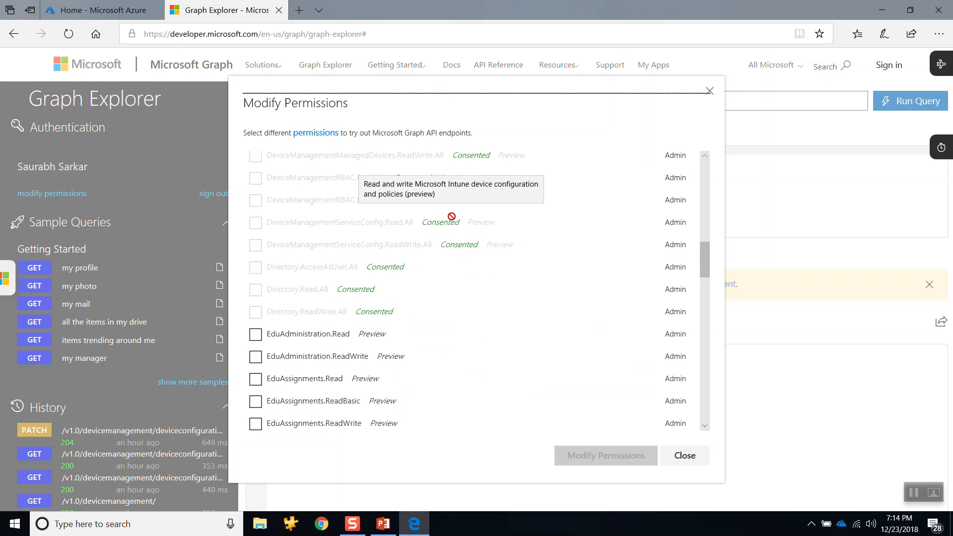
{"action": "scroll", "coordinate": [462, 221], "scroll_direction": "down", "scroll_amount": 3}
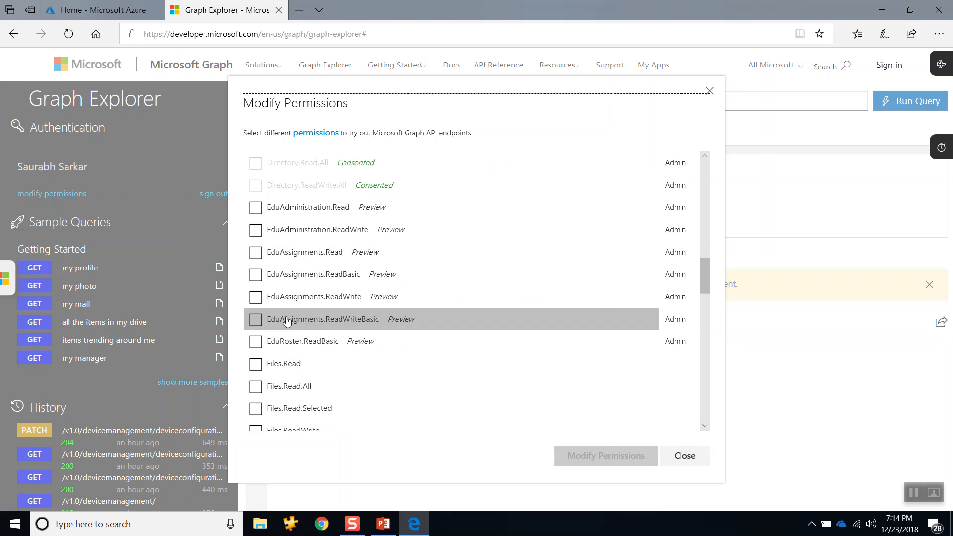
{"action": "scroll", "coordinate": [312, 216], "scroll_direction": "up", "scroll_amount": 1}
{"action": "scroll", "coordinate": [312, 217], "scroll_direction": "up", "scroll_amount": 2}
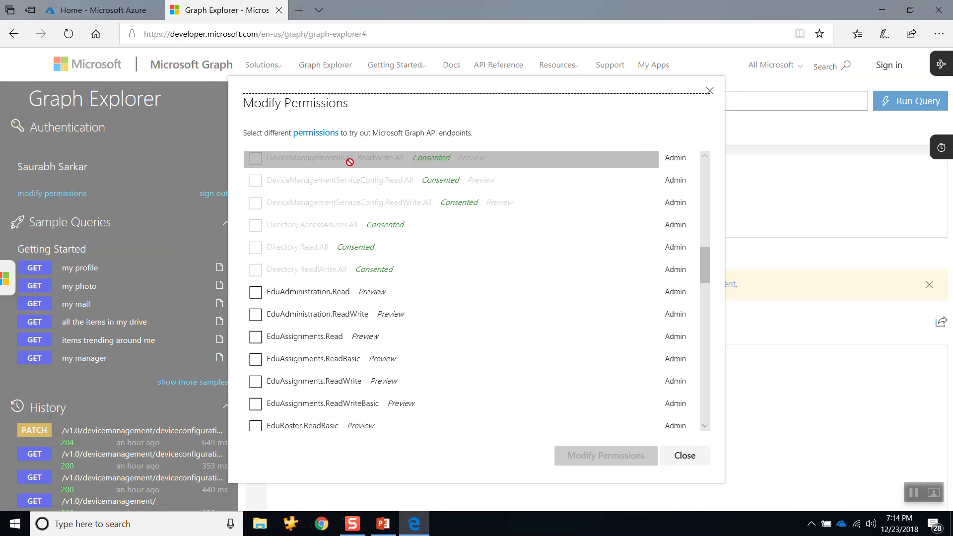
Step: Select the EduAssignments.ReadBasic permission and clear the selection again
{"action": "left_click", "coordinate": [255, 360]}
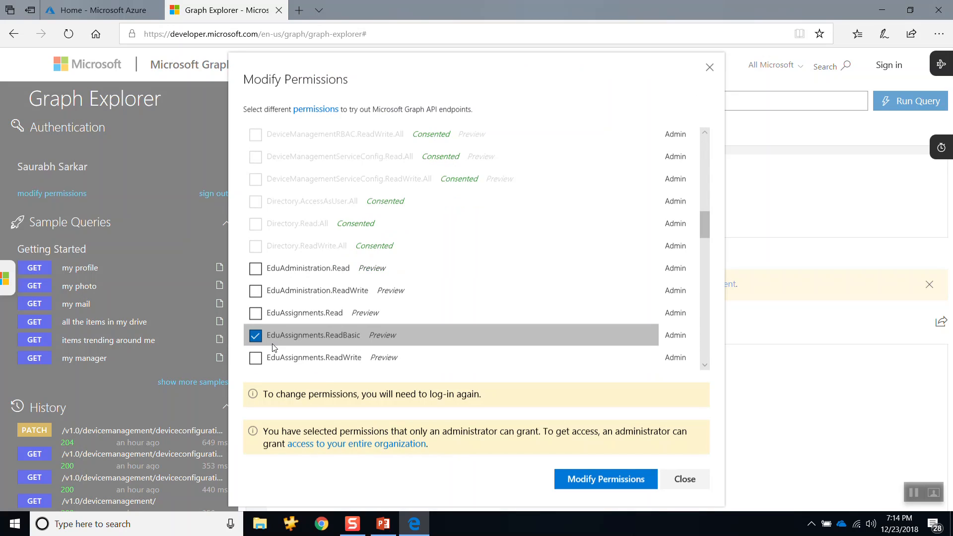
{"action": "left_click", "coordinate": [257, 338]}
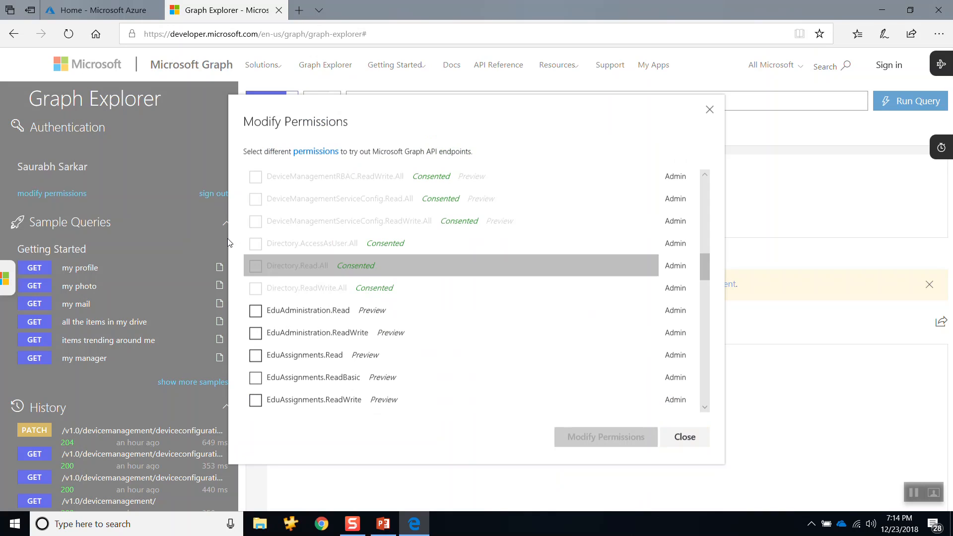
Step: Review the consent status of the DeviceManagement permissions and close the permissions dialog without applying changes
{"action": "scroll", "coordinate": [289, 265], "scroll_direction": "up", "scroll_amount": 3}
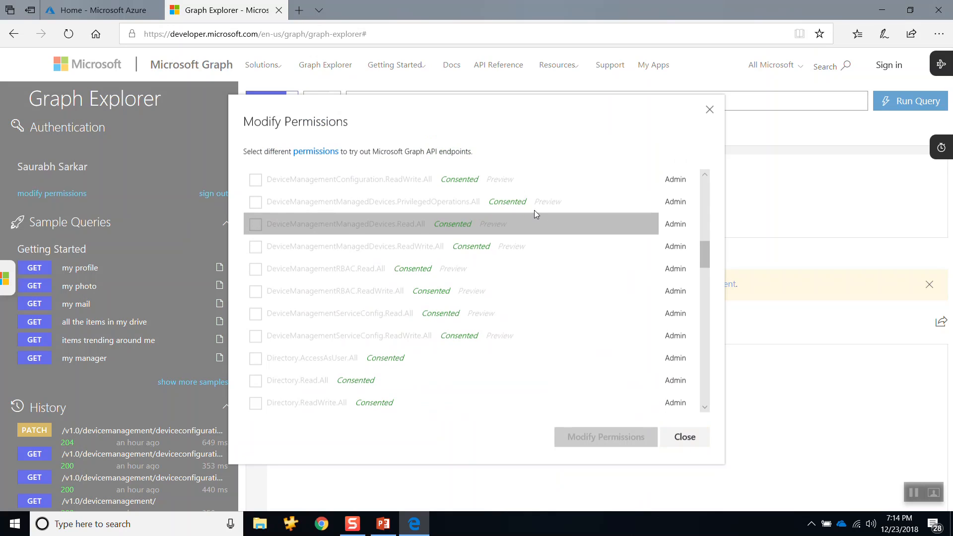
{"action": "scroll", "coordinate": [534, 213], "scroll_direction": "up", "scroll_amount": 3}
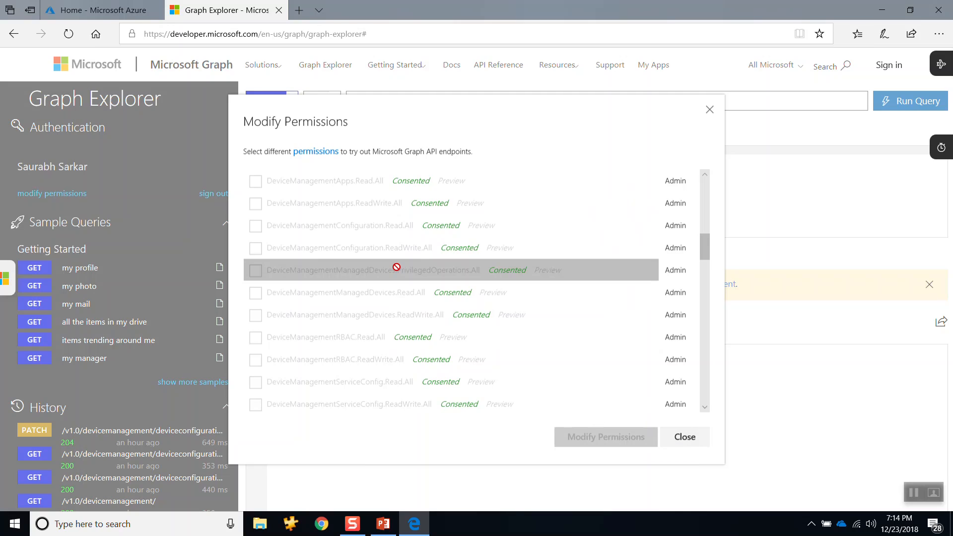
{"action": "mouse_move", "coordinate": [400, 267]}
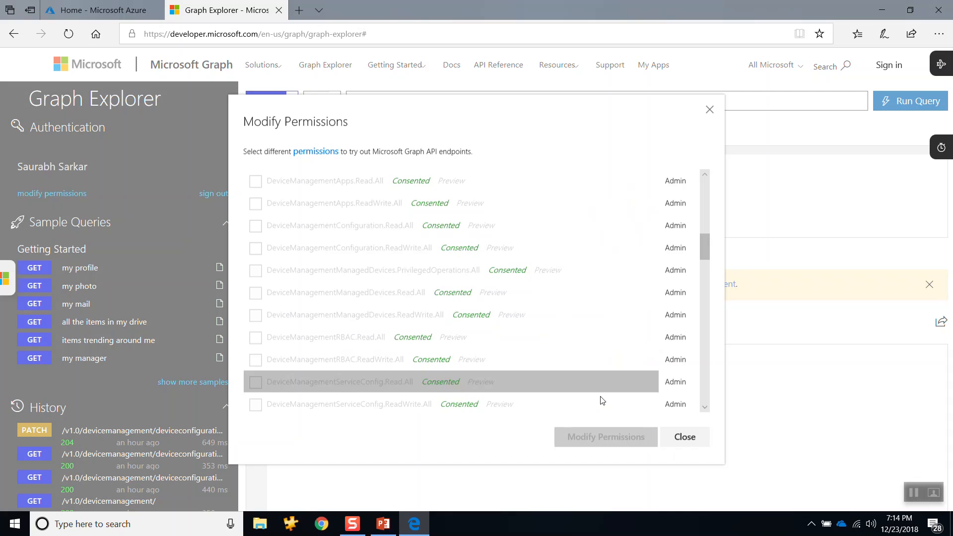
{"action": "left_click", "coordinate": [690, 439]}
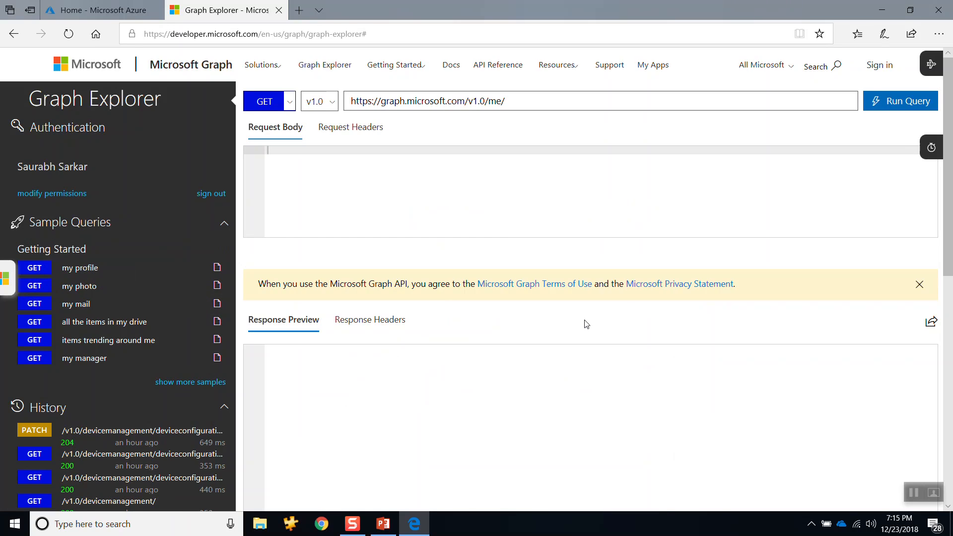
{"action": "left_click", "coordinate": [549, 100]}
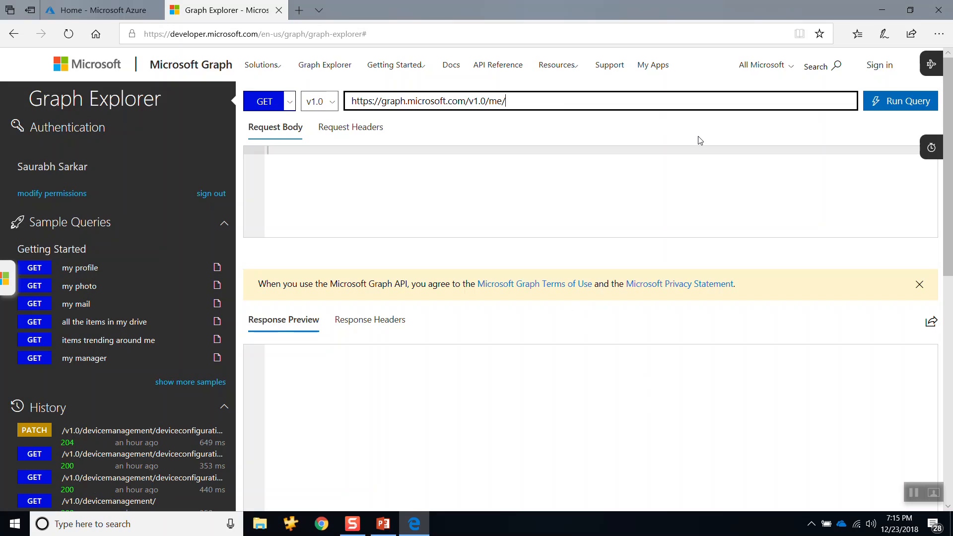
{"action": "left_click", "coordinate": [900, 108]}
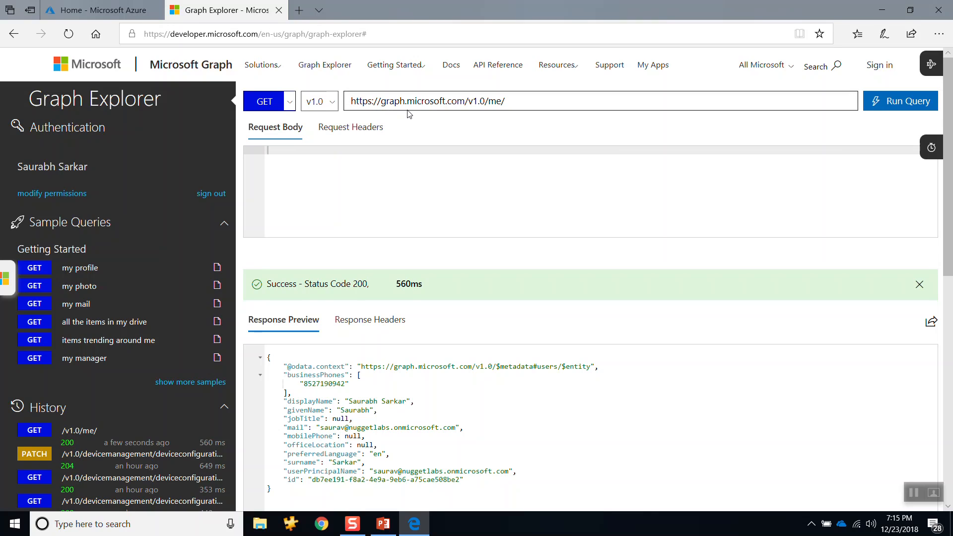
Step: Examine the profile response for the signed-in account, including its business phone, display name, mail and userPrincipalName values
{"action": "double_click", "coordinate": [497, 101]}
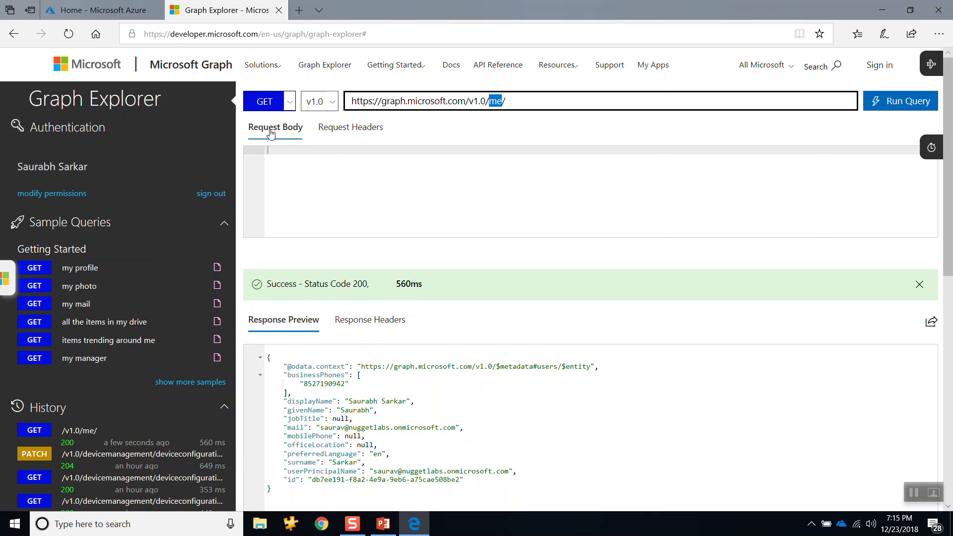
{"action": "left_click_drag", "start_coordinate": [88, 169], "coordinate": [18, 168]}
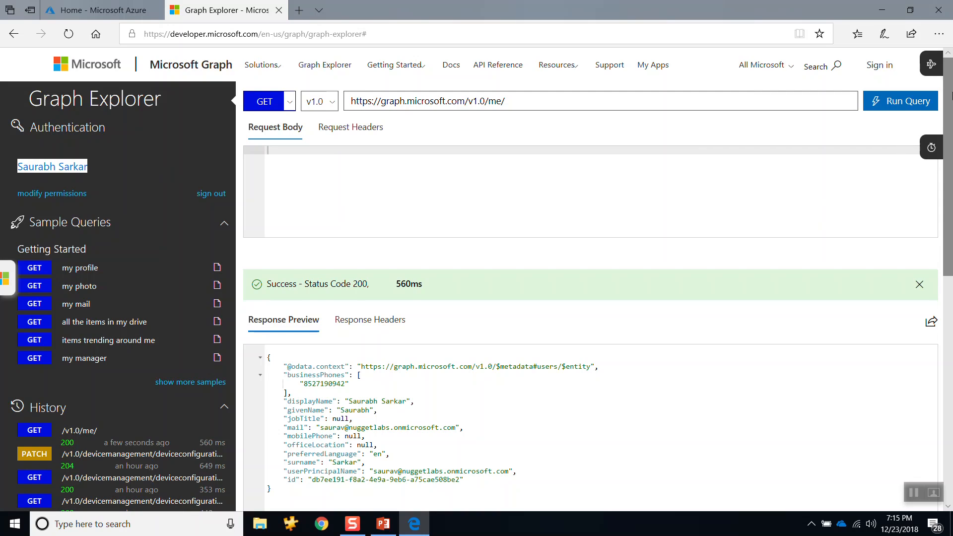
{"action": "left_click_drag", "start_coordinate": [948, 89], "coordinate": [950, 141]}
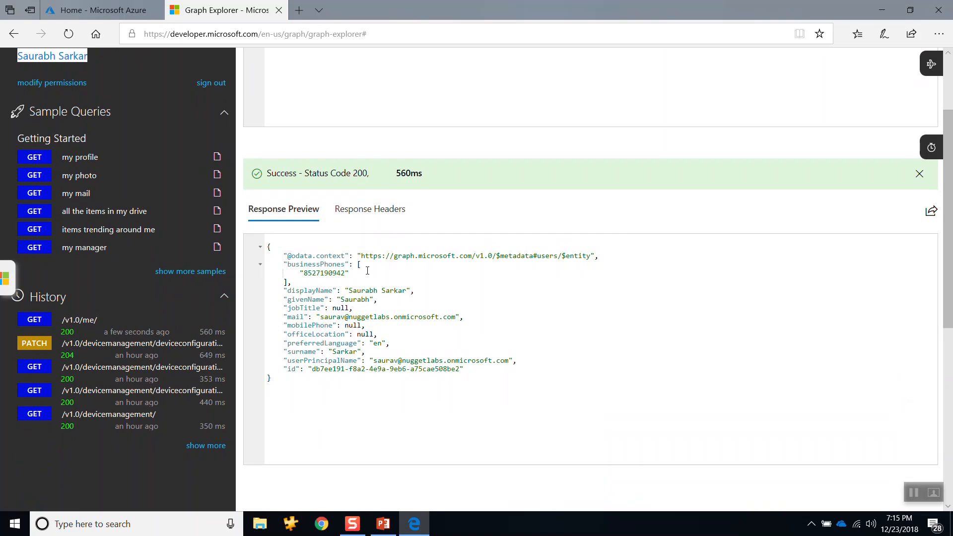
{"action": "left_click_drag", "start_coordinate": [306, 272], "coordinate": [414, 291]}
{"action": "left_click_drag", "start_coordinate": [320, 319], "coordinate": [461, 320]}
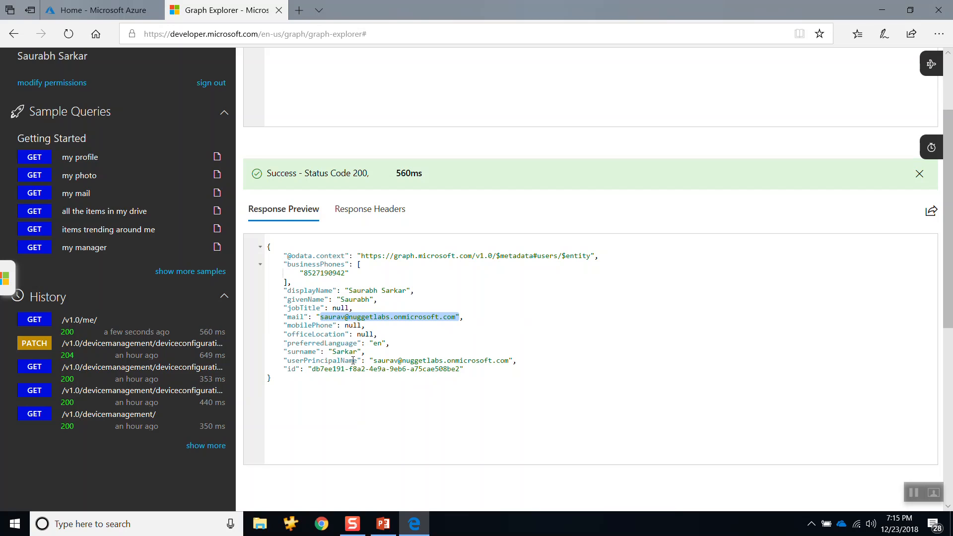
{"action": "left_click_drag", "start_coordinate": [377, 361], "coordinate": [471, 361]}
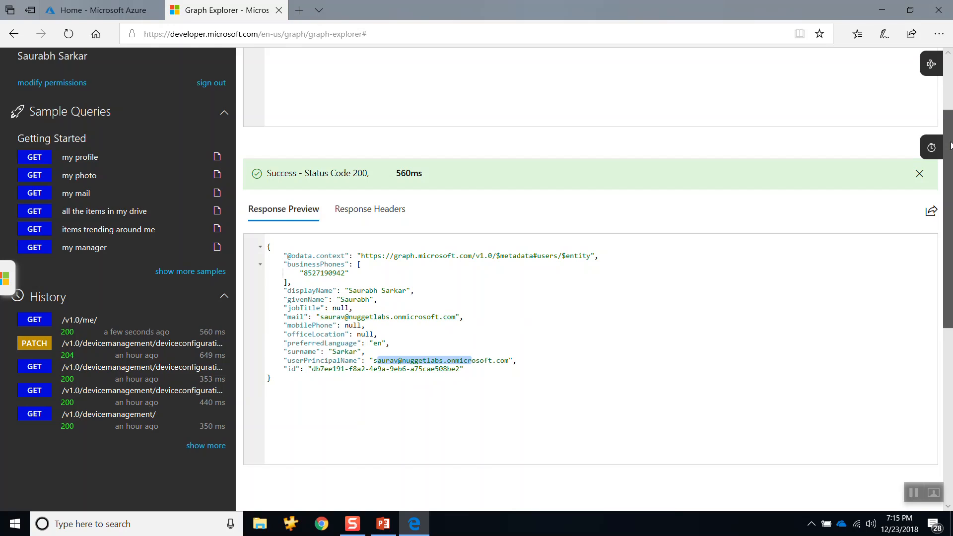
{"action": "left_click_drag", "start_coordinate": [949, 149], "coordinate": [950, 96]}
{"action": "left_click", "coordinate": [609, 102]}
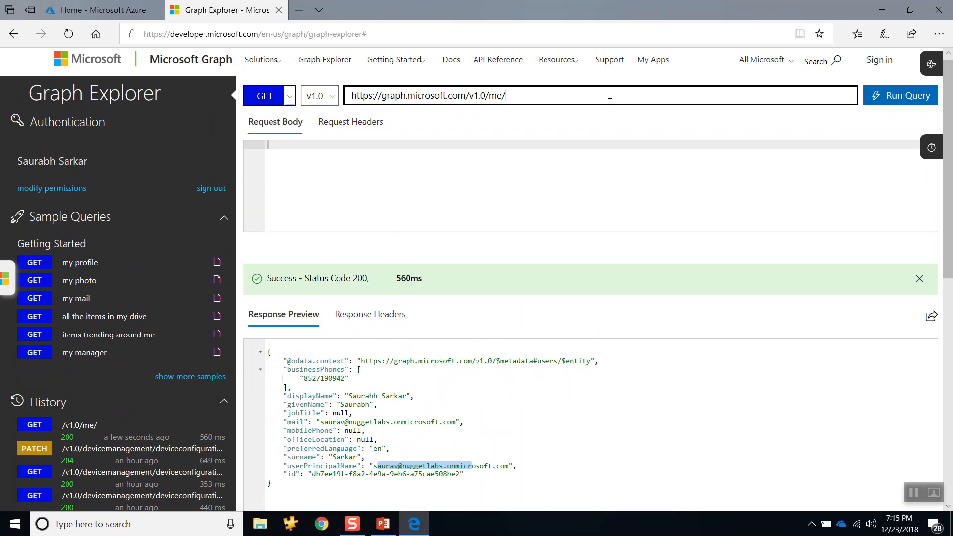
{"action": "key", "text": "BackSpace"}
{"action": "key", "text": "BackSpace"}
{"action": "key", "text": "BackSpace"}
{"action": "type", "text": "users"}
{"action": "key", "text": "Return"}
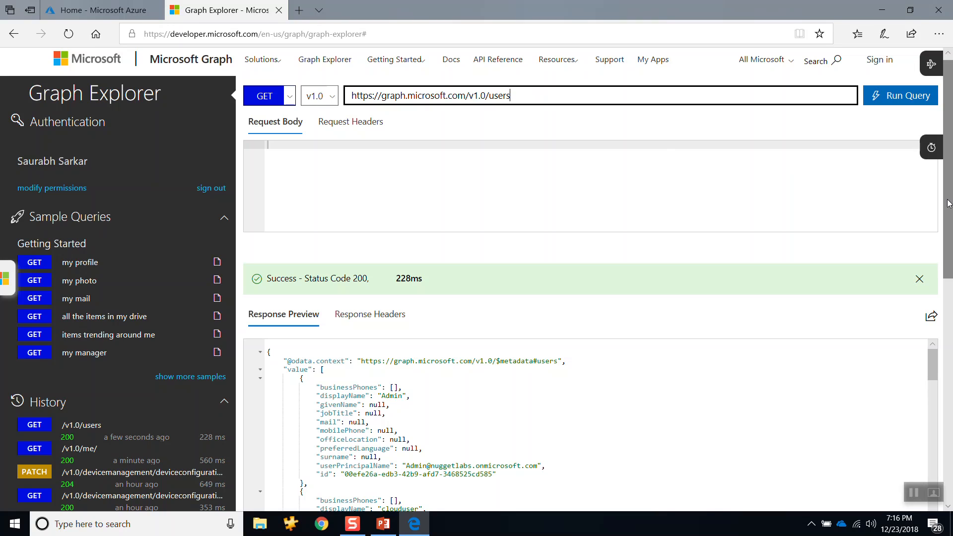
Step: Read through the returned users in the response, checking their display names and the signed-in account's own entry
{"action": "scroll", "coordinate": [950, 208], "scroll_direction": "down", "scroll_amount": 1}
{"action": "scroll", "coordinate": [949, 207], "scroll_direction": "down", "scroll_amount": 3}
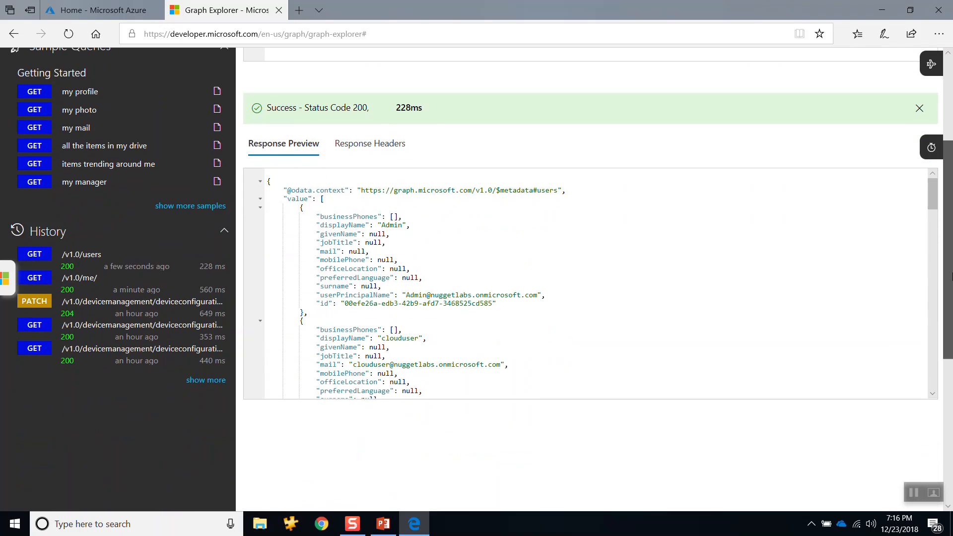
{"action": "double_click", "coordinate": [392, 244]}
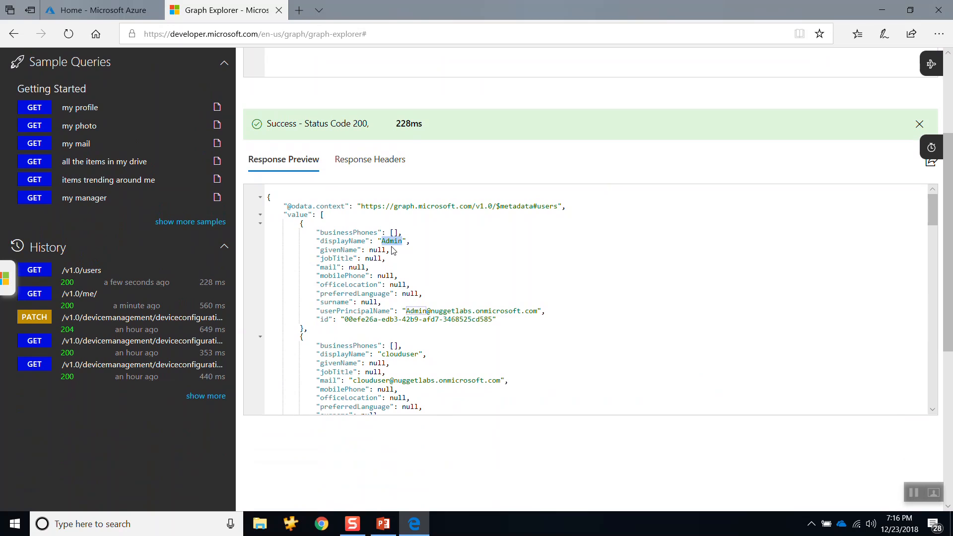
{"action": "left_click", "coordinate": [389, 363]}
{"action": "left_click_drag", "start_coordinate": [937, 201], "coordinate": [839, 229]}
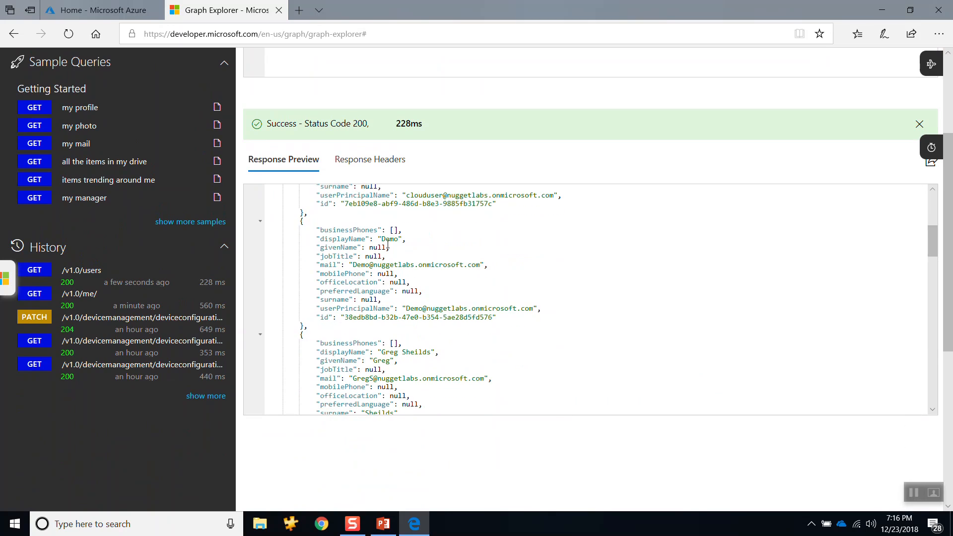
{"action": "double_click", "coordinate": [389, 240]}
{"action": "mouse_move", "coordinate": [932, 241]}
{"action": "left_mouse_down"}
{"action": "mouse_move", "coordinate": [932, 261]}
{"action": "mouse_move", "coordinate": [934, 238]}
{"action": "left_mouse_up"}
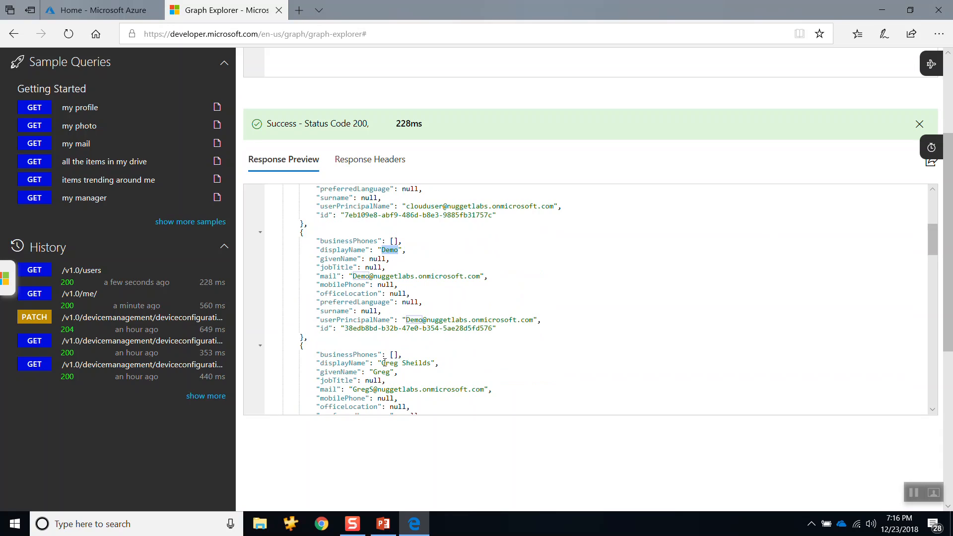
{"action": "left_click_drag", "start_coordinate": [382, 363], "coordinate": [431, 363]}
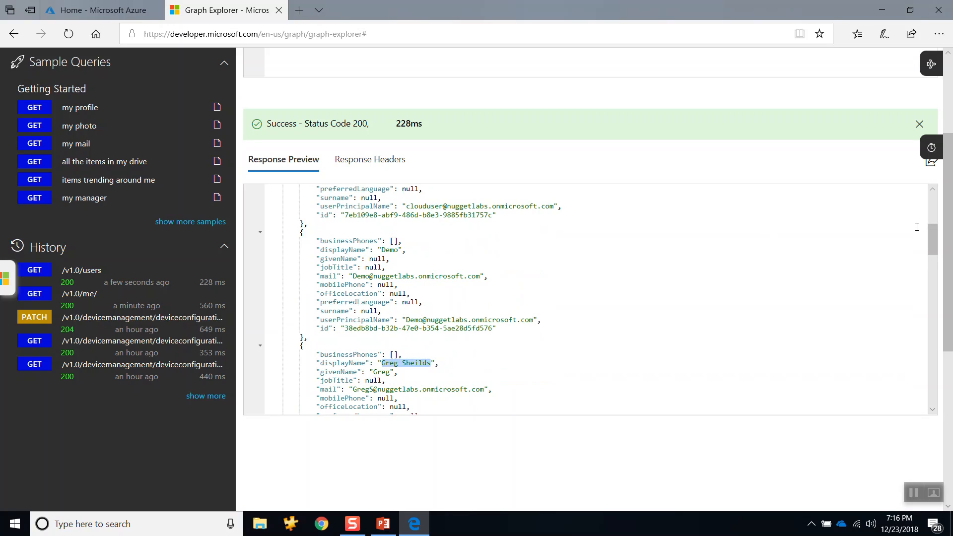
{"action": "left_click_drag", "start_coordinate": [930, 230], "coordinate": [942, 302]}
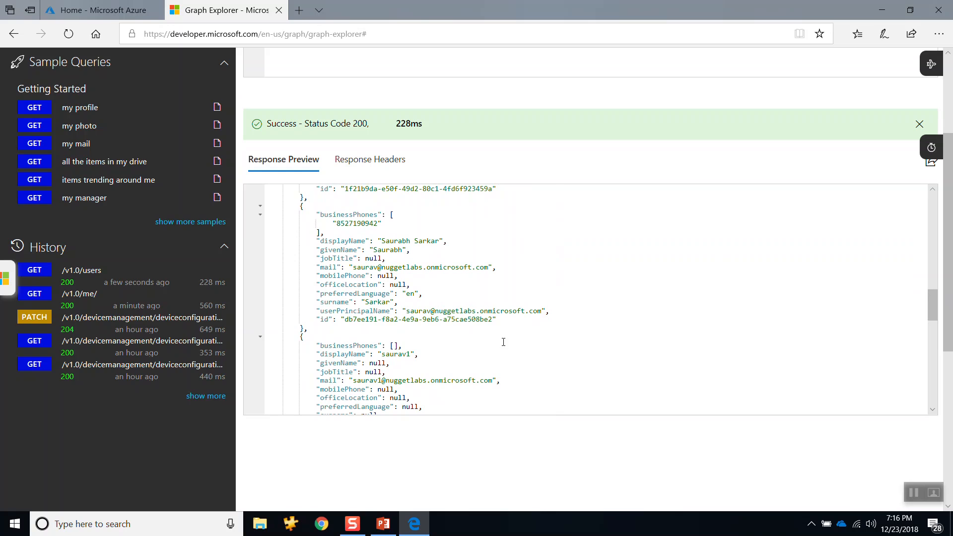
{"action": "left_click_drag", "start_coordinate": [522, 322], "coordinate": [317, 242]}
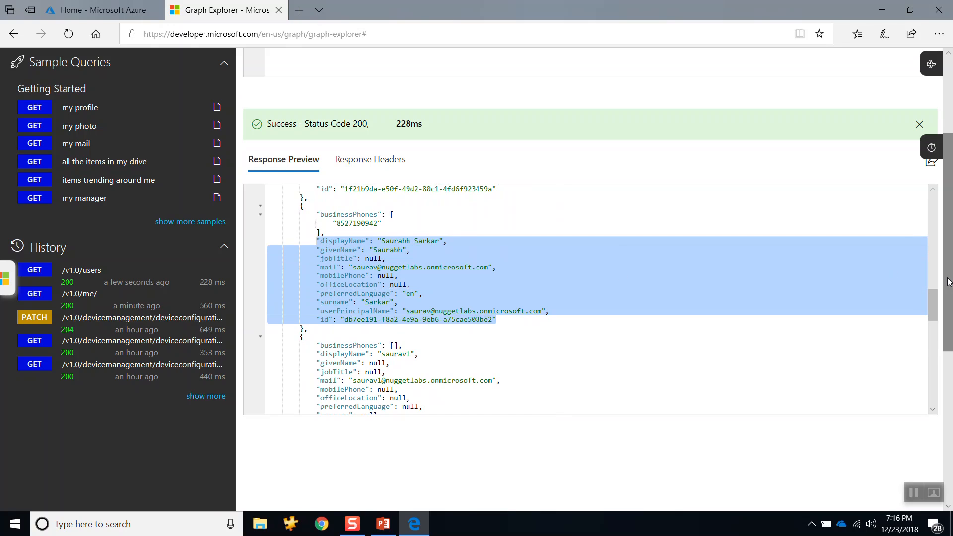
Step: Append ?$filter=startswith( to the users request URL
{"action": "scroll", "coordinate": [936, 146], "scroll_direction": "up", "scroll_amount": 3}
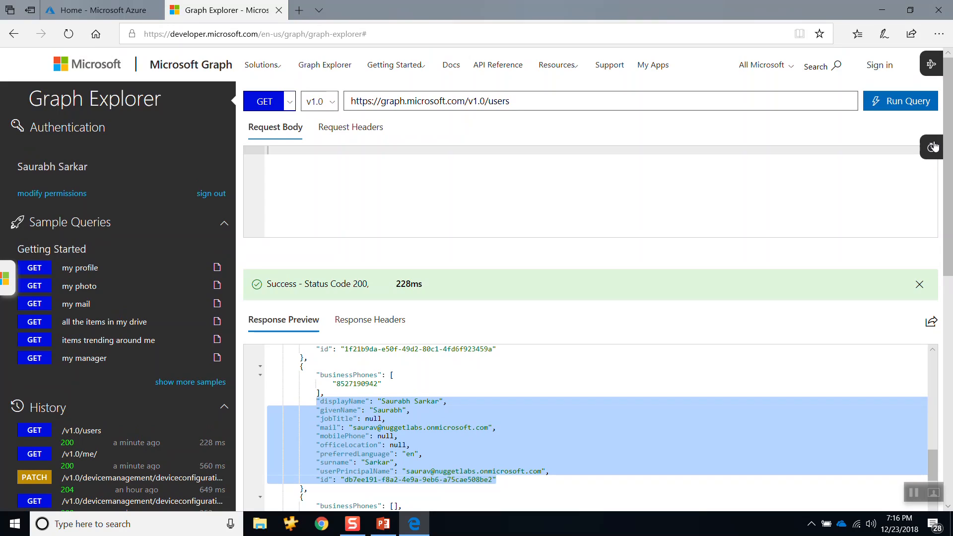
{"action": "left_click", "coordinate": [607, 101]}
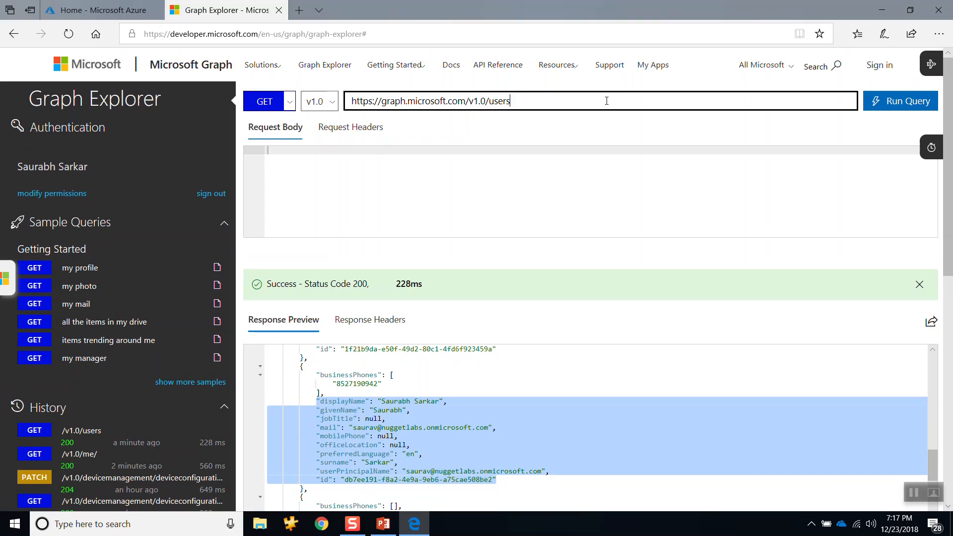
{"action": "type", "text": "?"}
{"action": "type", "text": "$"}
{"action": "type", "text": "filter=start"}
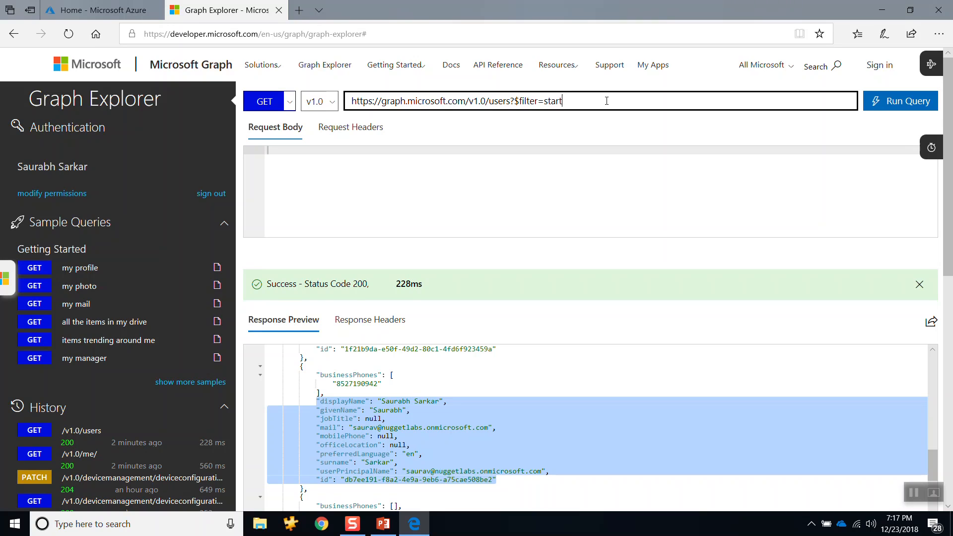
{"action": "type", "text": "swith("}
Step: Check the displayName property in the response, complete the filter as startswith(displayName, 'S') and run the query
{"action": "left_click", "coordinate": [406, 427]}
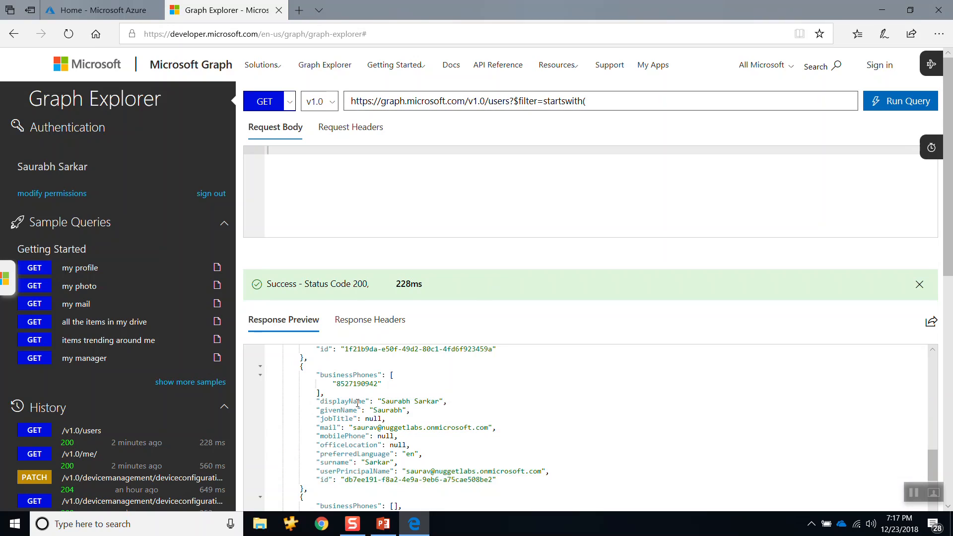
{"action": "left_click_drag", "start_coordinate": [319, 401], "coordinate": [439, 401]}
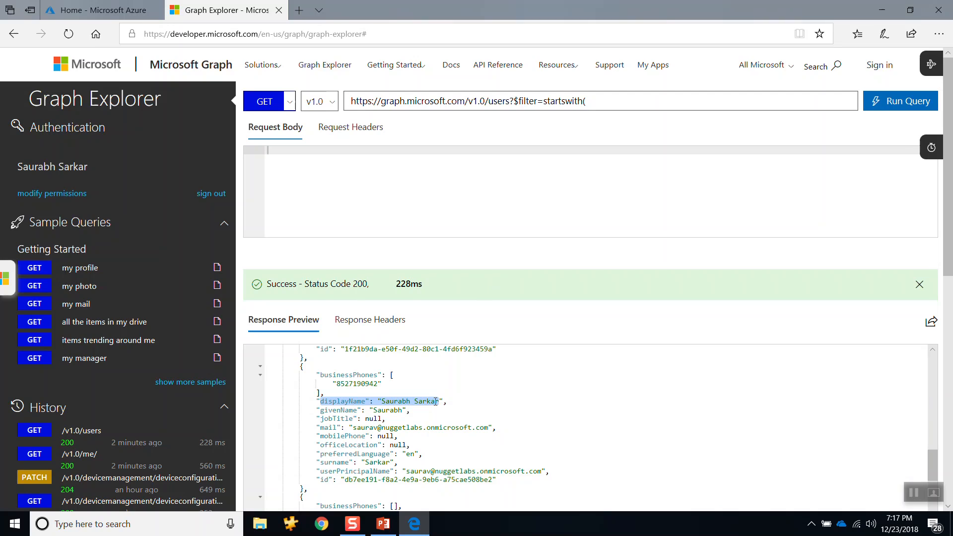
{"action": "left_click", "coordinate": [385, 402]}
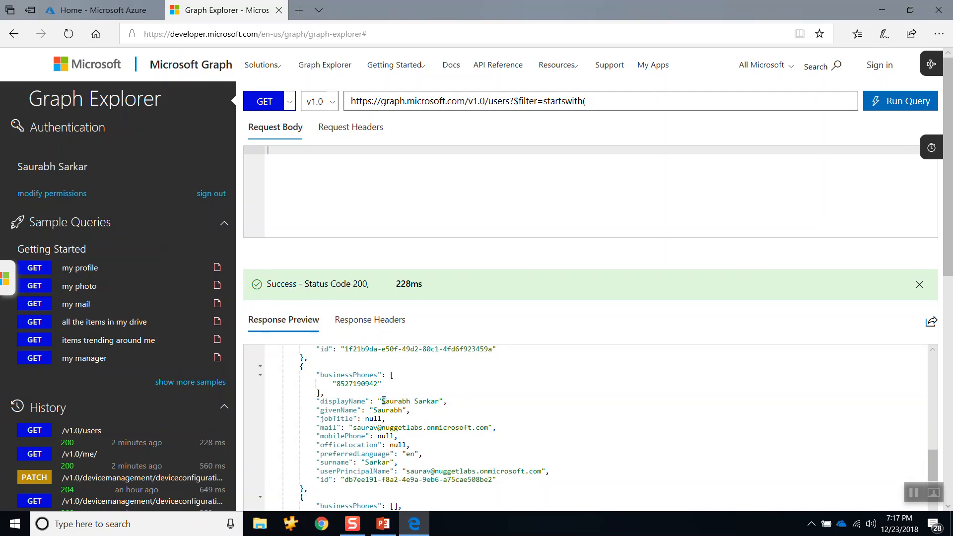
{"action": "left_click", "coordinate": [600, 108]}
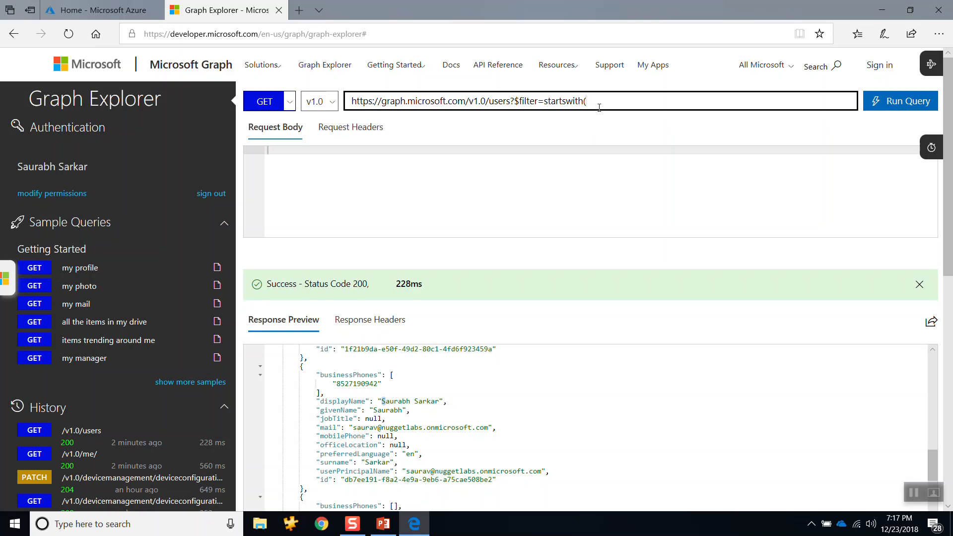
{"action": "type", "text": "displayName, 'S')"}
{"action": "key", "text": "Return"}
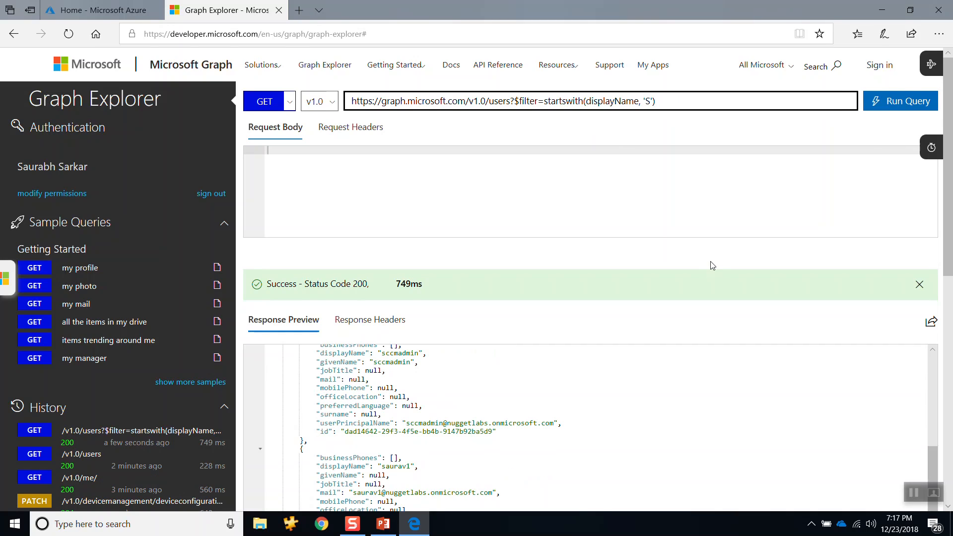
Step: Review the display names of the filtered users and the filter option in the request URL
{"action": "left_click_drag", "start_coordinate": [938, 458], "coordinate": [940, 349]}
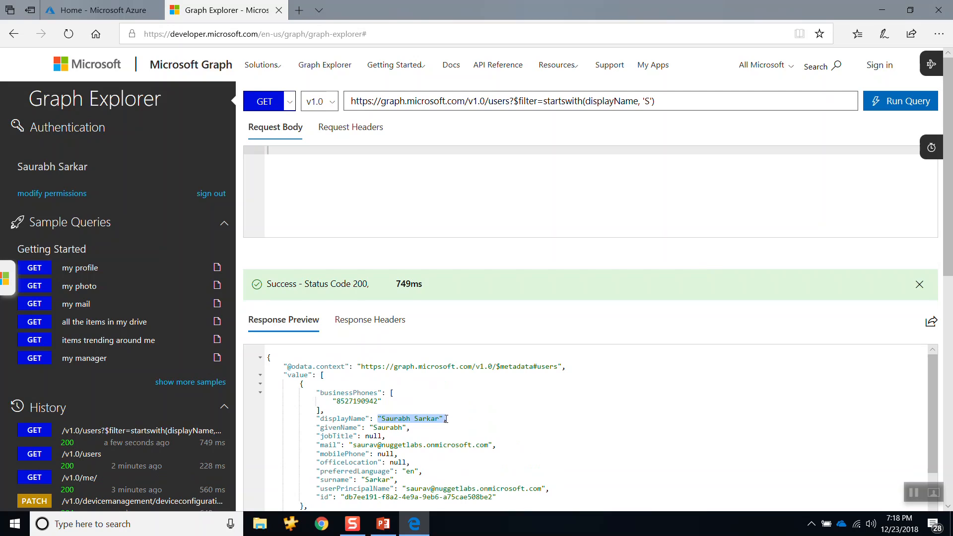
{"action": "left_click_drag", "start_coordinate": [936, 371], "coordinate": [952, 449]}
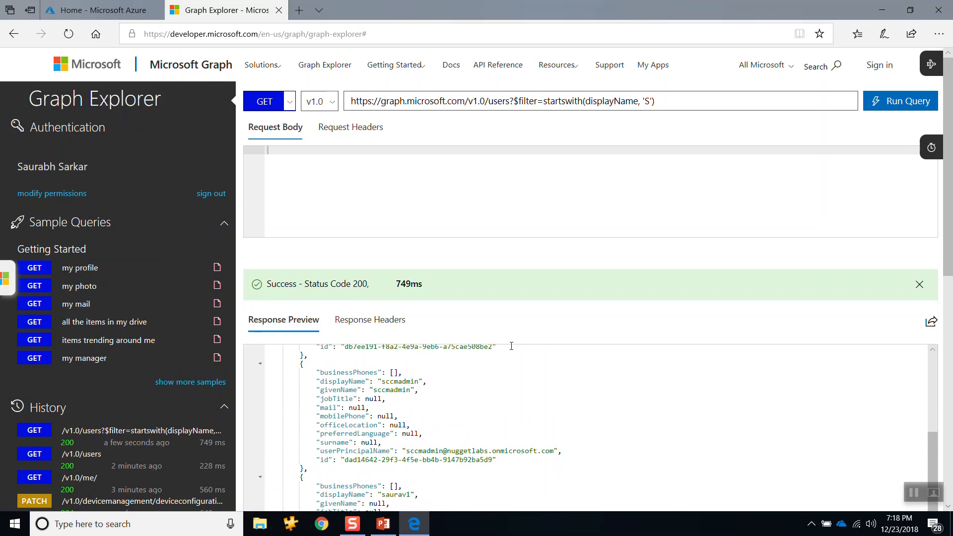
{"action": "double_click", "coordinate": [424, 381]}
{"action": "left_click_drag", "start_coordinate": [933, 442], "coordinate": [934, 454]}
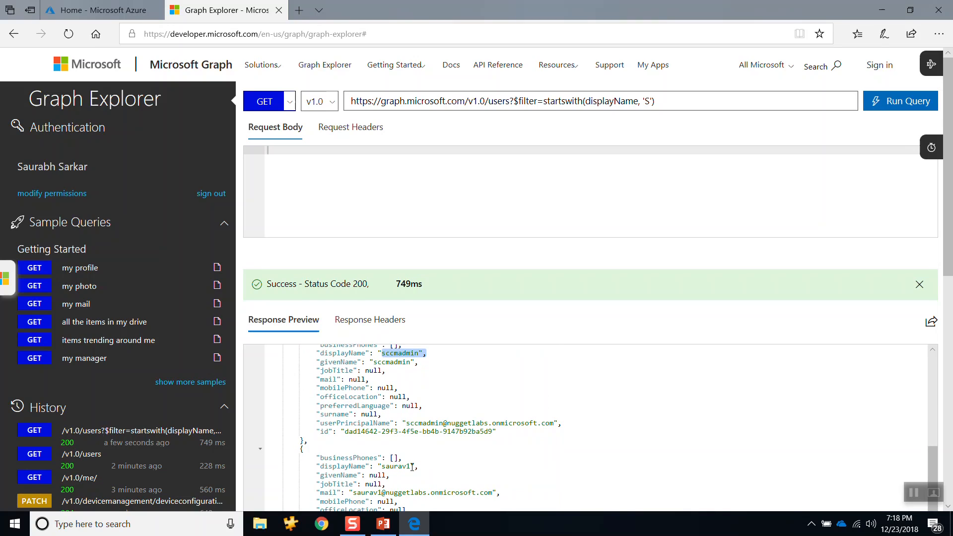
{"action": "left_click_drag", "start_coordinate": [411, 468], "coordinate": [383, 469]}
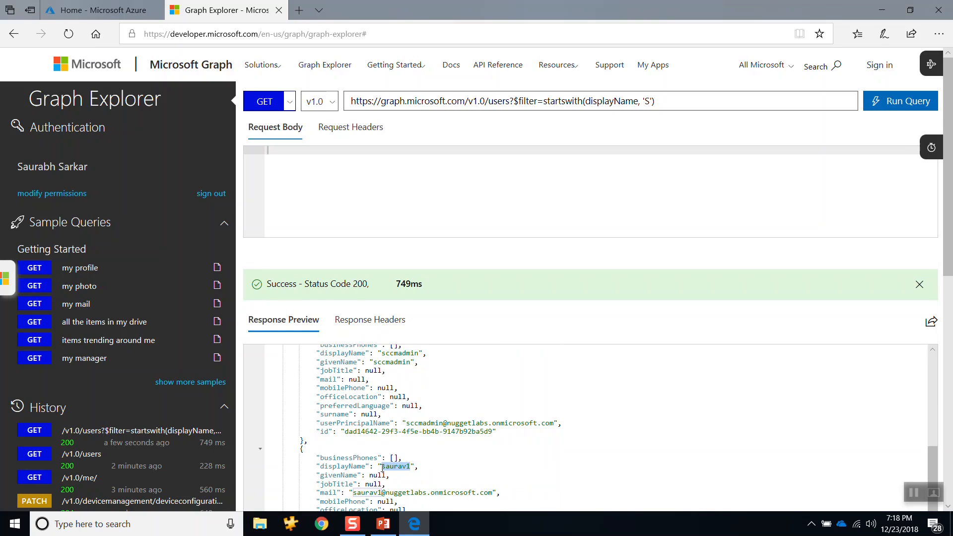
{"action": "left_click", "coordinate": [387, 468]}
{"action": "left_click", "coordinate": [527, 102]}
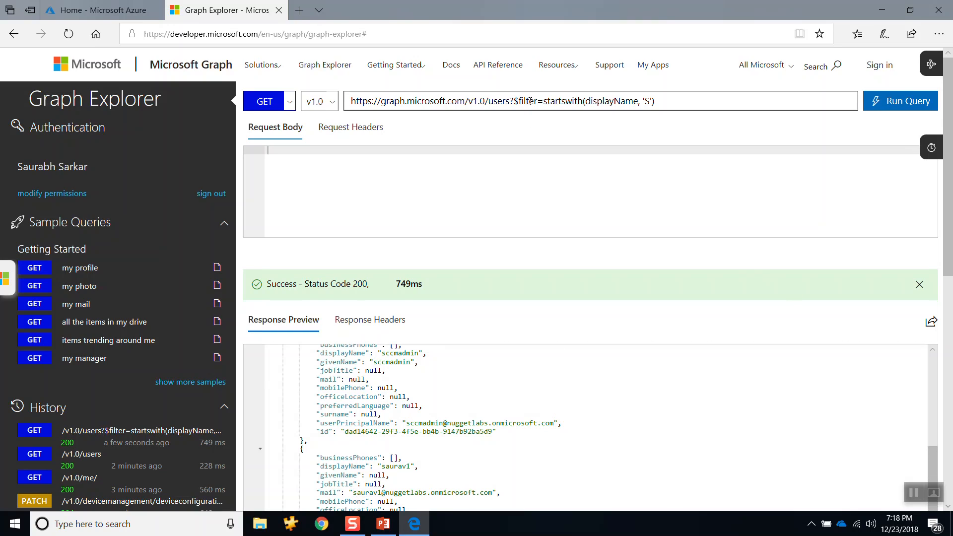
{"action": "double_click", "coordinate": [528, 101]}
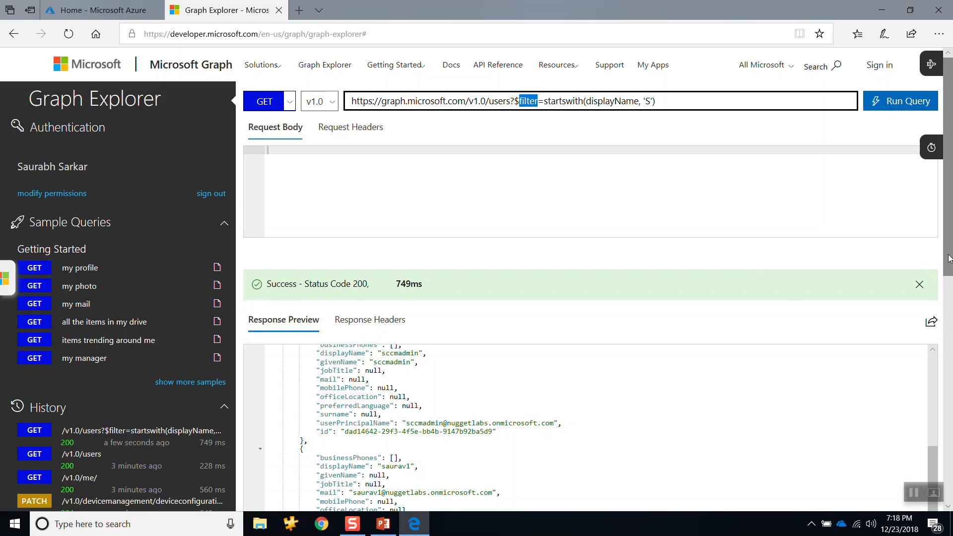
Step: Copy the userPrincipalName property name from the response and replace the startswith expression in the filter with userPrincipalName eq
{"action": "left_click_drag", "start_coordinate": [948, 256], "coordinate": [949, 243]}
{"action": "left_click_drag", "start_coordinate": [937, 464], "coordinate": [940, 375]}
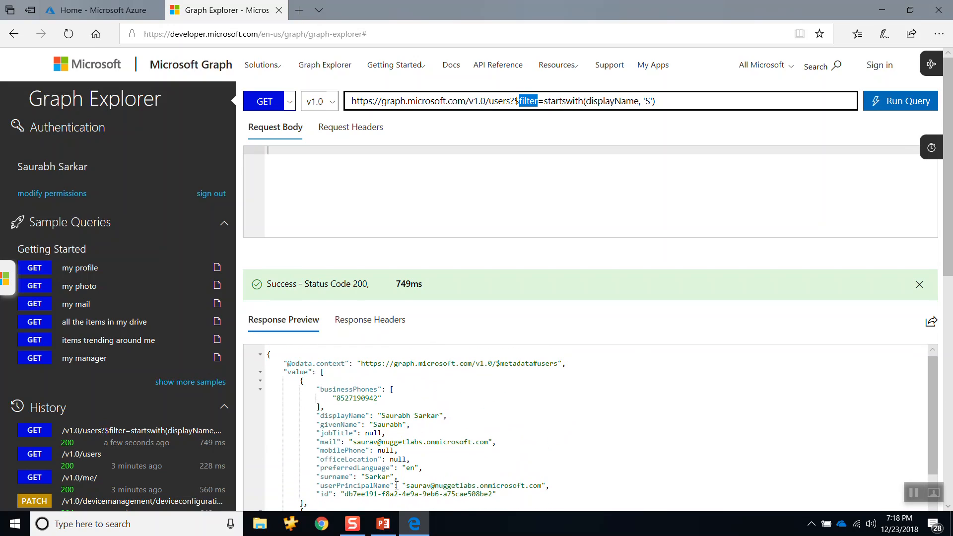
{"action": "left_click_drag", "start_coordinate": [391, 485], "coordinate": [320, 486]}
{"action": "key", "text": "ctrl+c"}
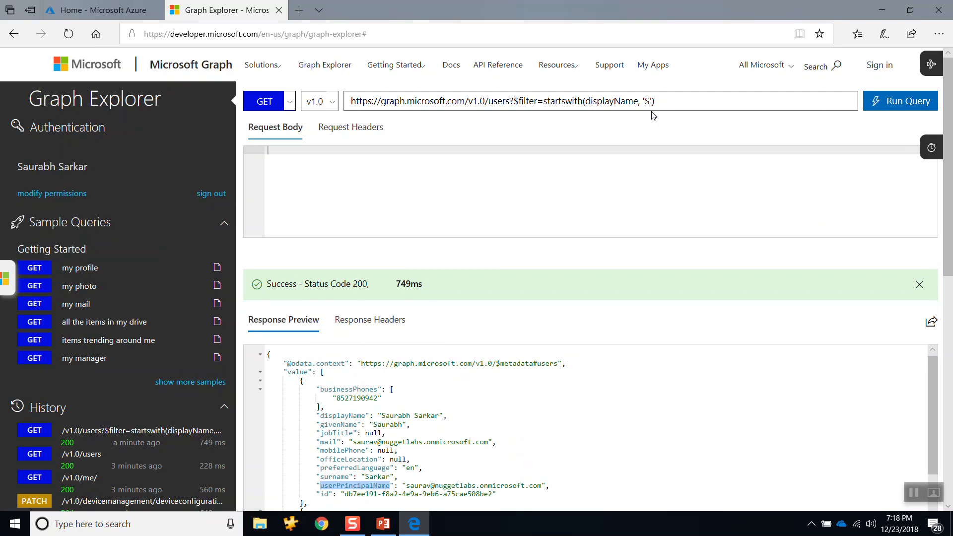
{"action": "left_click", "coordinate": [666, 105]}
{"action": "key", "text": "BackSpace"}
{"action": "key", "text": "BackSpace"}
{"action": "key", "text": "BackSpace"}
{"action": "key", "text": "BackSpace"}
{"action": "key", "text": "BackSpace"}
{"action": "key", "text": "BackSpace"}
{"action": "key", "text": "BackSpace"}
{"action": "key", "text": "BackSpace"}
{"action": "key", "text": "BackSpace"}
{"action": "key", "text": "BackSpace"}
{"action": "key", "text": "BackSpace"}
{"action": "key", "text": "BackSpace"}
{"action": "key", "text": "BackSpace"}
{"action": "key", "text": "BackSpace"}
{"action": "key", "text": "BackSpace"}
{"action": "key", "text": "BackSpace"}
{"action": "key", "text": "BackSpace"}
{"action": "key", "text": "BackSpace"}
{"action": "key", "text": "BackSpace"}
{"action": "key", "text": "BackSpace"}
{"action": "key", "text": "BackSpace"}
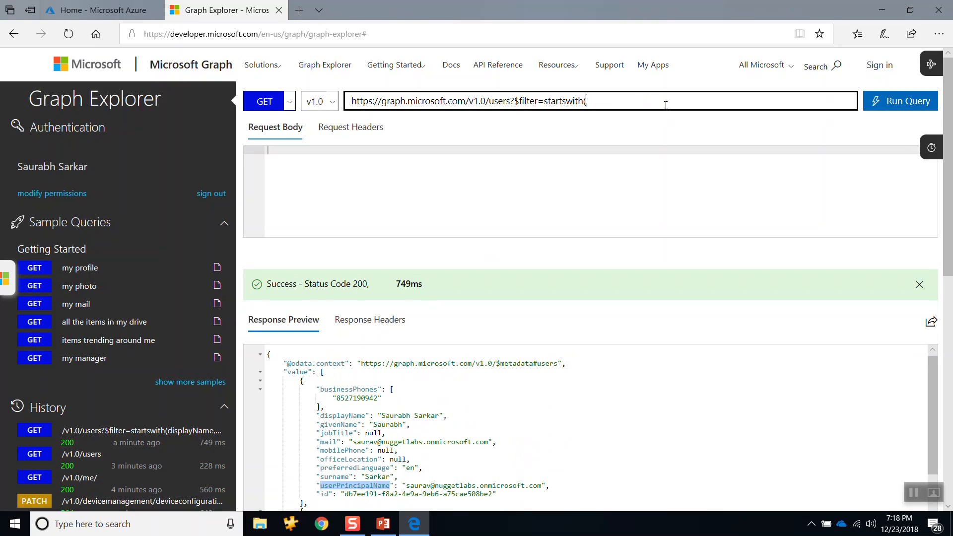
{"action": "key", "text": "BackSpace"}
{"action": "key", "text": "BackSpace"}
{"action": "key", "text": "BackSpace"}
{"action": "key", "text": "BackSpace"}
{"action": "key", "text": "BackSpace"}
{"action": "key", "text": "BackSpace"}
{"action": "key", "text": "BackSpace"}
{"action": "key", "text": "ctrl+v"}
{"action": "type", "text": "eq"}
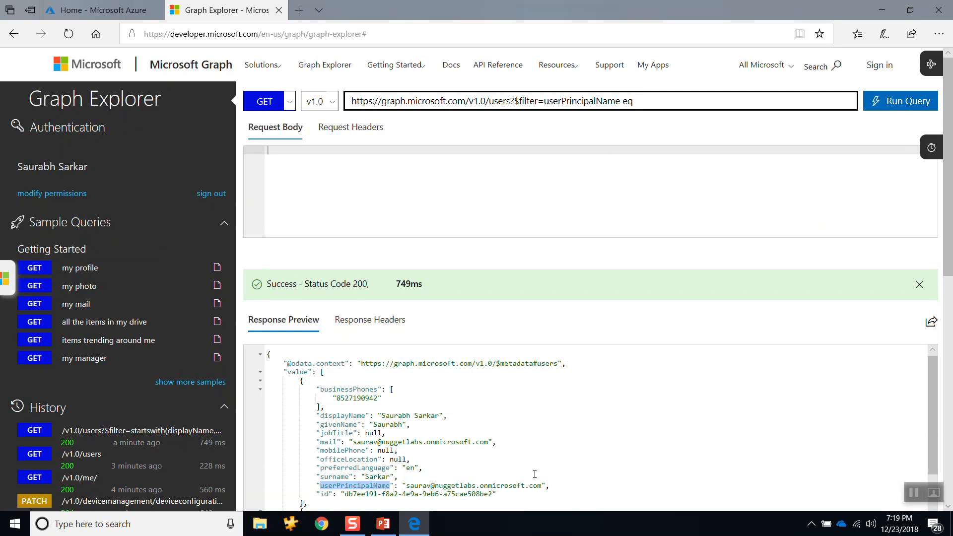
Step: Copy the signed-in account's userPrincipalName value into the filter in single quotes after eq and run the query
{"action": "left_click_drag", "start_coordinate": [542, 485], "coordinate": [407, 486]}
{"action": "key", "text": "ctrl+c"}
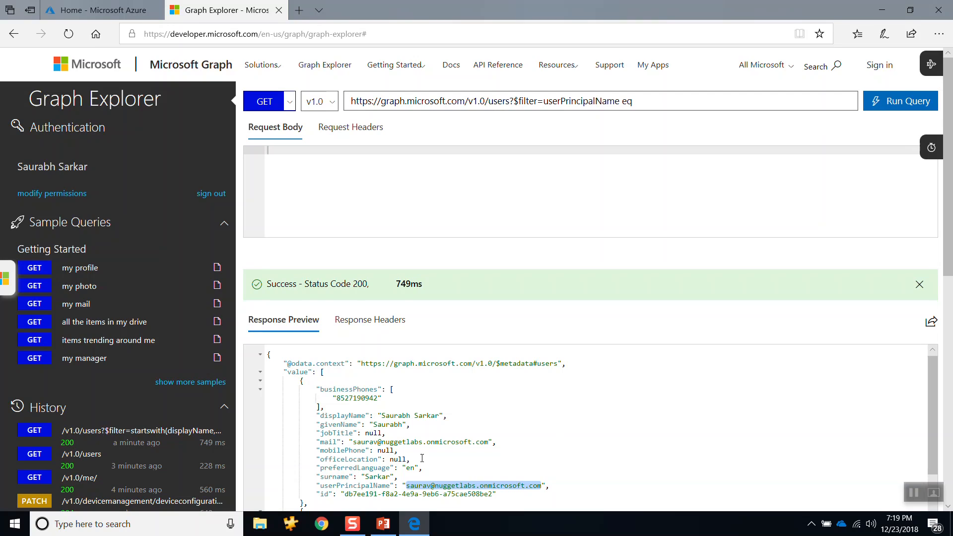
{"action": "left_click", "coordinate": [685, 97]}
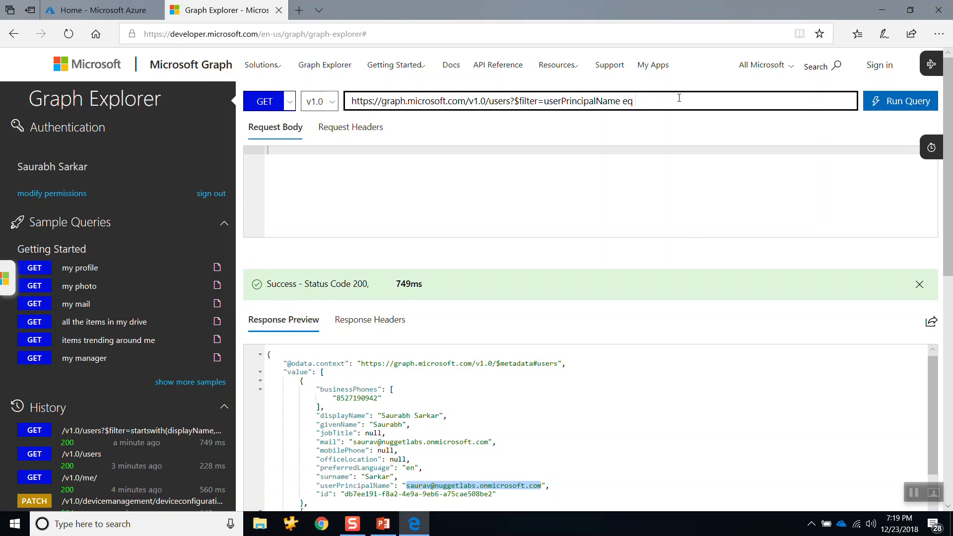
{"action": "type", "text": "'"}
{"action": "key", "text": "ctrl+v"}
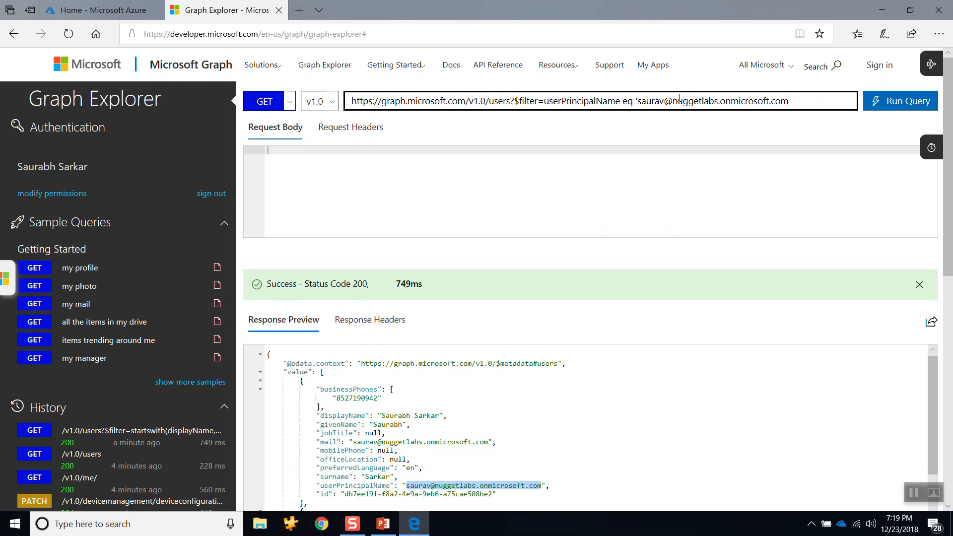
{"action": "double_click", "coordinate": [628, 102]}
{"action": "left_click", "coordinate": [892, 106]}
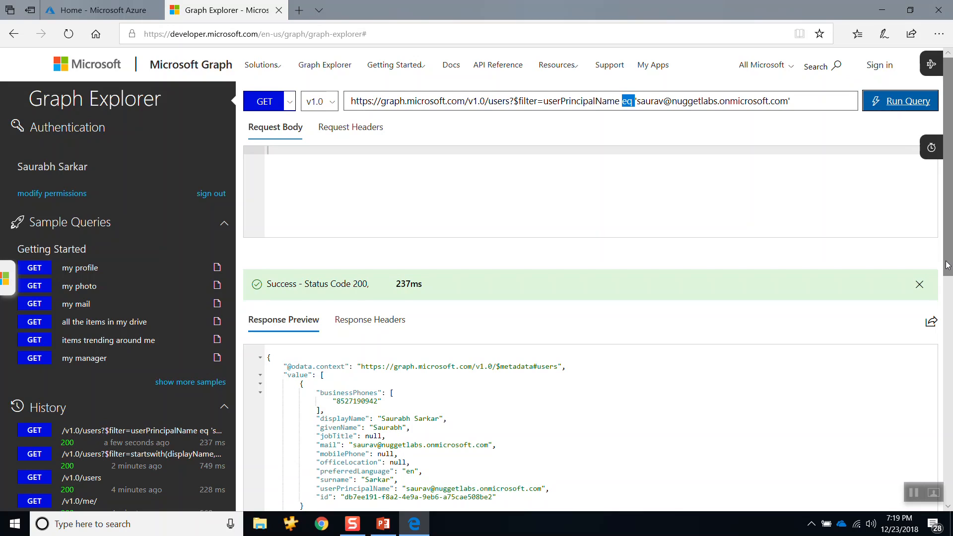
Step: Check the returned user's userPrincipalName in the response against the eq filter in the request URL
{"action": "scroll", "coordinate": [950, 266], "scroll_direction": "down", "scroll_amount": 1}
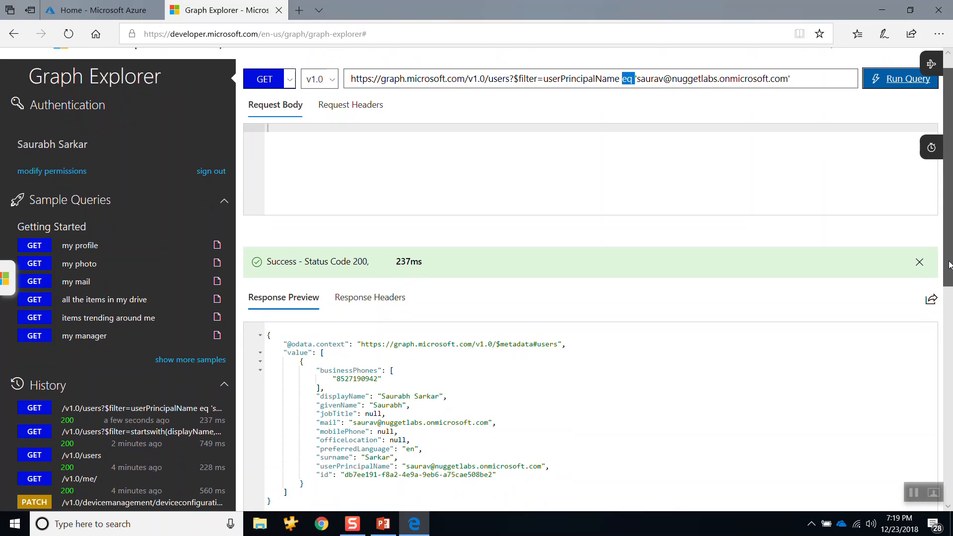
{"action": "left_click_drag", "start_coordinate": [950, 266], "coordinate": [952, 311]}
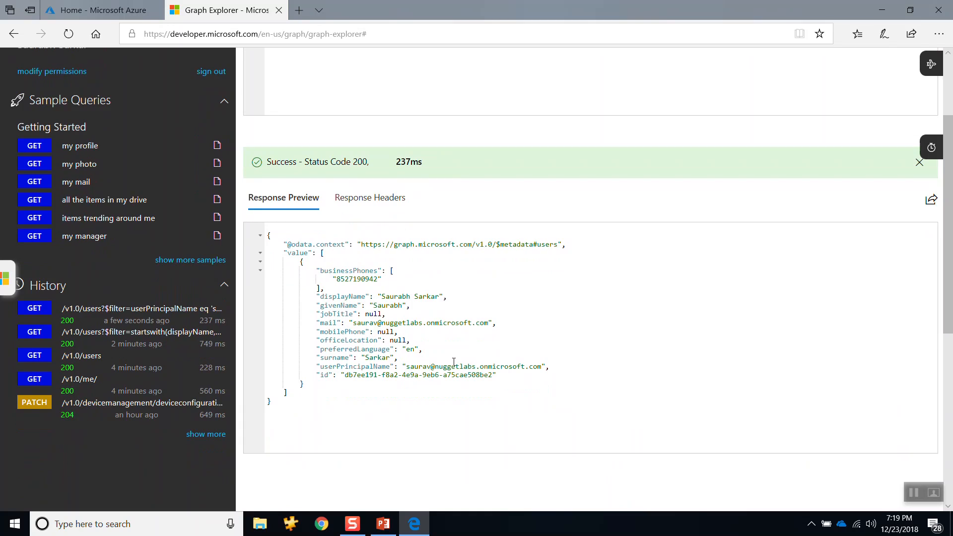
{"action": "left_click_drag", "start_coordinate": [407, 367], "coordinate": [541, 367]}
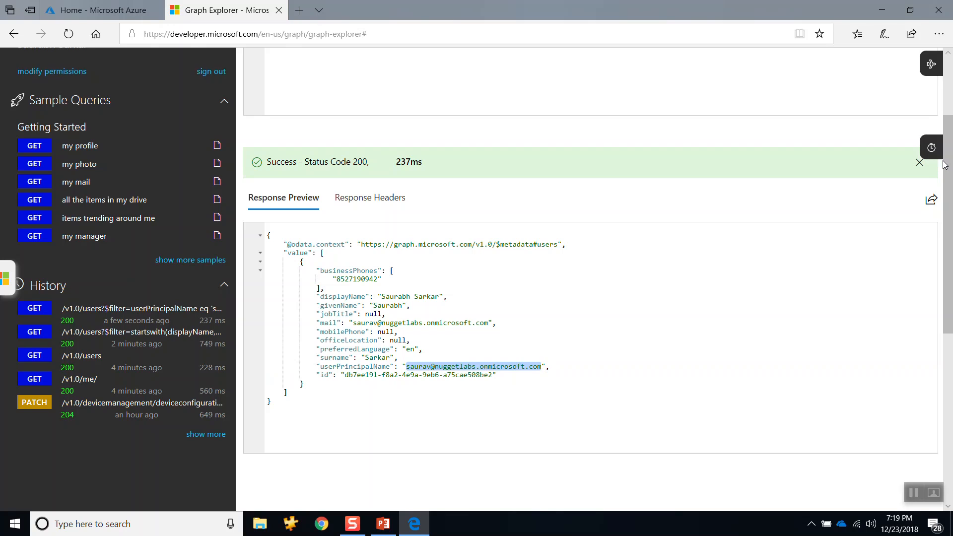
{"action": "left_click_drag", "start_coordinate": [945, 165], "coordinate": [950, 101]}
{"action": "left_click", "coordinate": [627, 105]}
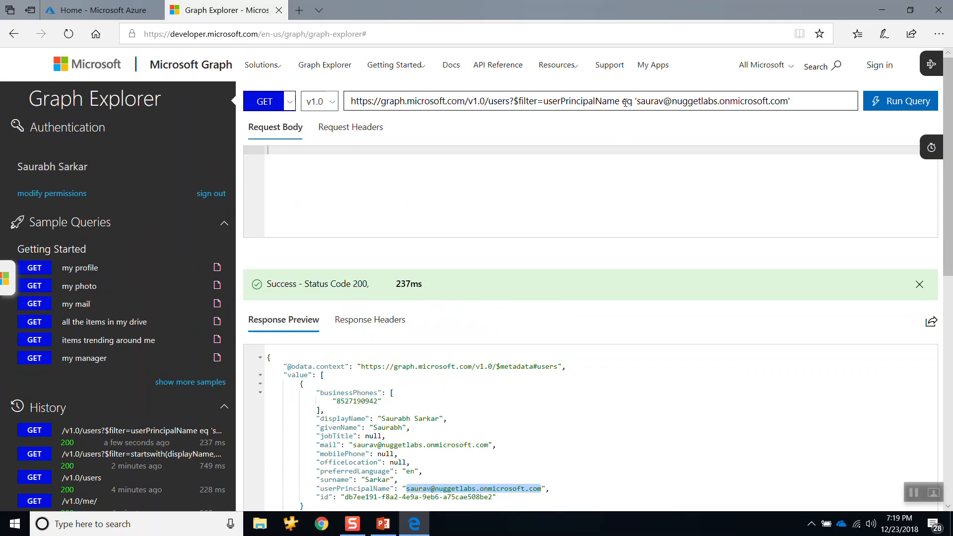
{"action": "double_click", "coordinate": [627, 103]}
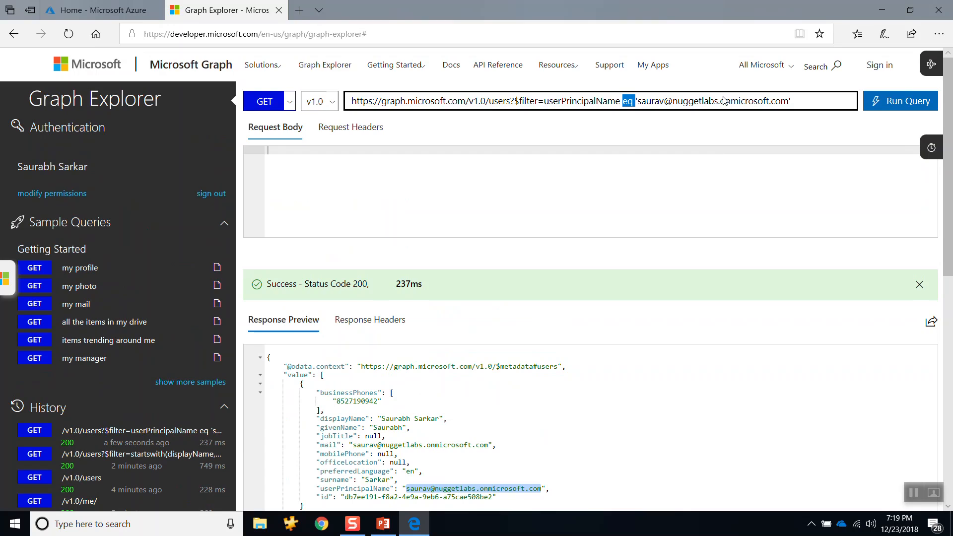
Step: Replace the filter option in the users request URL with ?$select=mail, to start a list of selected properties
{"action": "left_click", "coordinate": [813, 105]}
{"action": "key", "text": "BackSpace"}
{"action": "key", "text": "BackSpace"}
{"action": "key", "text": "BackSpace"}
{"action": "key", "text": "BackSpace"}
{"action": "key", "text": "BackSpace"}
{"action": "key", "text": "BackSpace"}
{"action": "key", "text": "BackSpace"}
{"action": "key", "text": "BackSpace"}
{"action": "key", "text": "BackSpace"}
{"action": "key", "text": "BackSpace"}
{"action": "key", "text": "BackSpace"}
{"action": "key", "text": "BackSpace"}
{"action": "key", "text": "BackSpace"}
{"action": "key", "text": "BackSpace"}
{"action": "key", "text": "BackSpace"}
{"action": "key", "text": "BackSpace"}
{"action": "key", "text": "BackSpace"}
{"action": "key", "text": "BackSpace"}
{"action": "key", "text": "BackSpace"}
{"action": "key", "text": "BackSpace"}
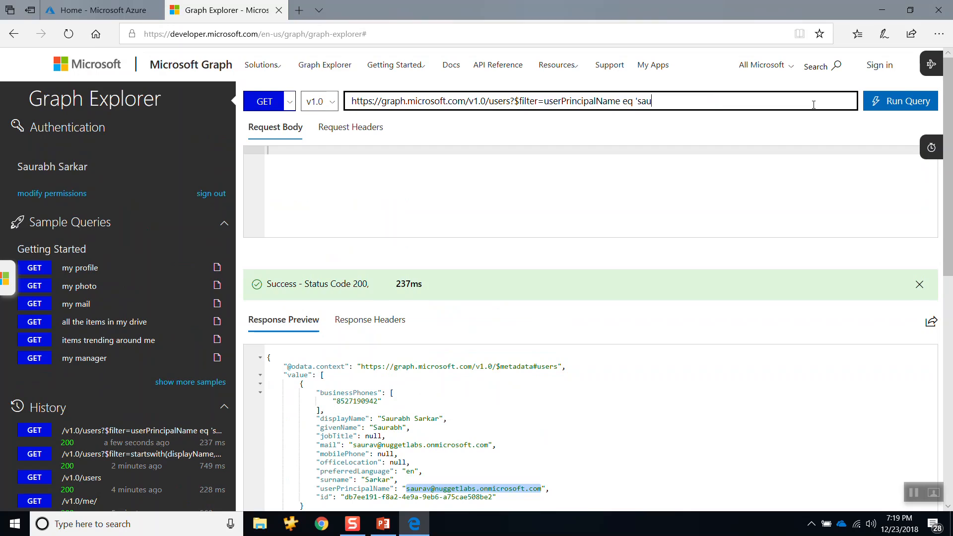
{"action": "key", "text": "BackSpace"}
{"action": "key", "text": "BackSpace"}
{"action": "key", "text": "BackSpace"}
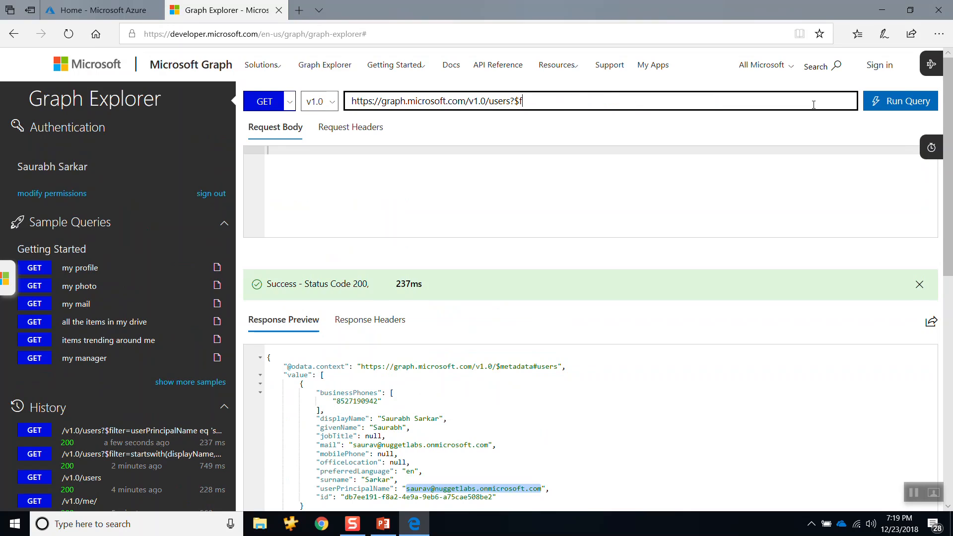
{"action": "key", "text": "BackSpace"}
{"action": "key", "text": "BackSpace"}
{"action": "key", "text": "BackSpace"}
{"action": "type", "text": "?"}
{"action": "type", "text": "$select"}
{"action": "type", "text": "="}
{"action": "type", "text": "mail,"}
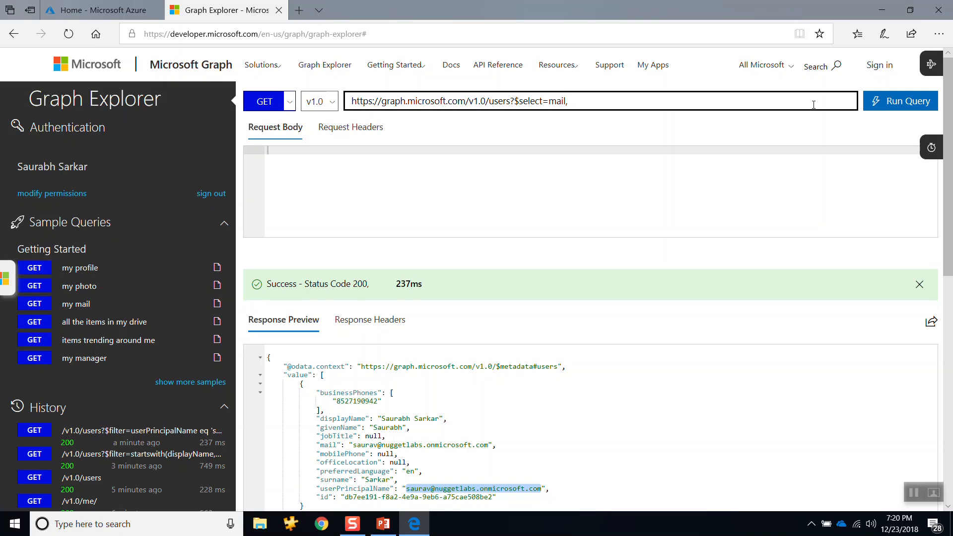
Step: Copy the userPrincipalName property name from the response into the $select list after mail and run the query
{"action": "left_click_drag", "start_coordinate": [389, 489], "coordinate": [322, 490]}
{"action": "key", "text": "ctrl+c"}
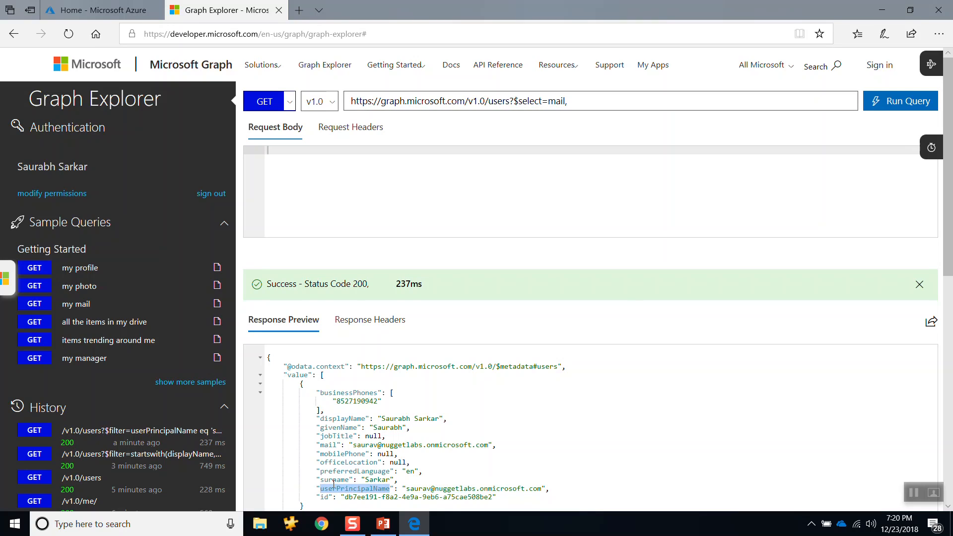
{"action": "left_click", "coordinate": [580, 103]}
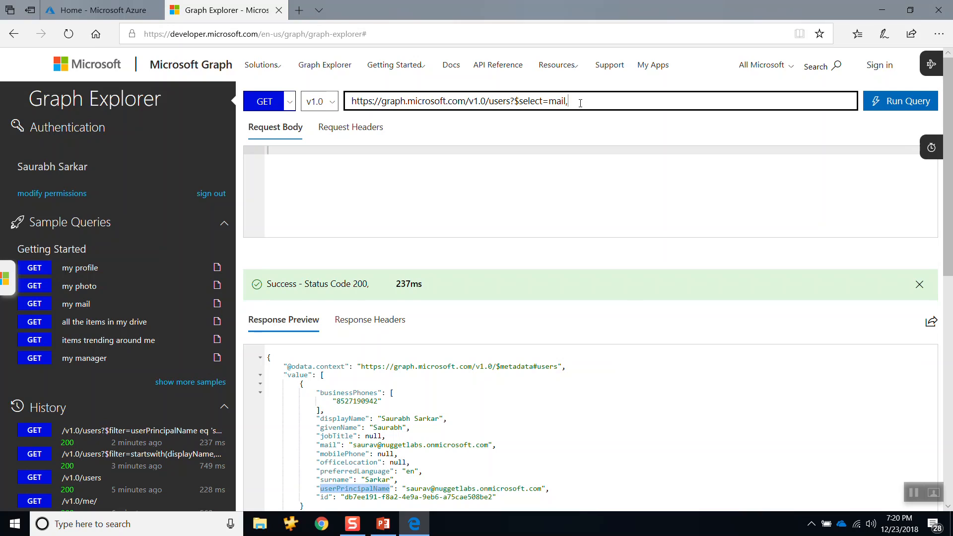
{"action": "key", "text": "ctrl+v"}
{"action": "left_click", "coordinate": [901, 102]}
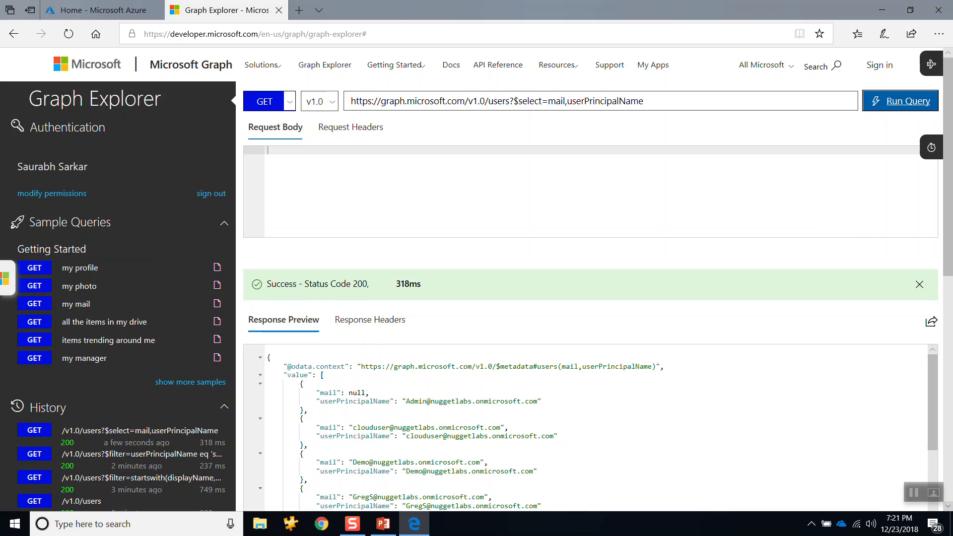
Step: Review the mail and userPrincipalName values of all returned users, including the entries with null mail
{"action": "scroll", "coordinate": [672, 412], "scroll_direction": "down", "scroll_amount": 5}
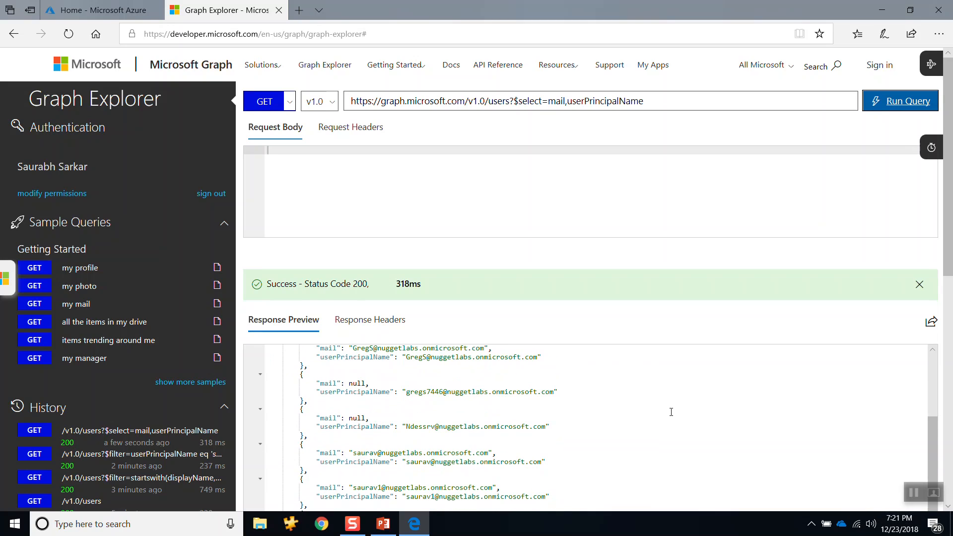
{"action": "scroll", "coordinate": [671, 412], "scroll_direction": "up", "scroll_amount": 5}
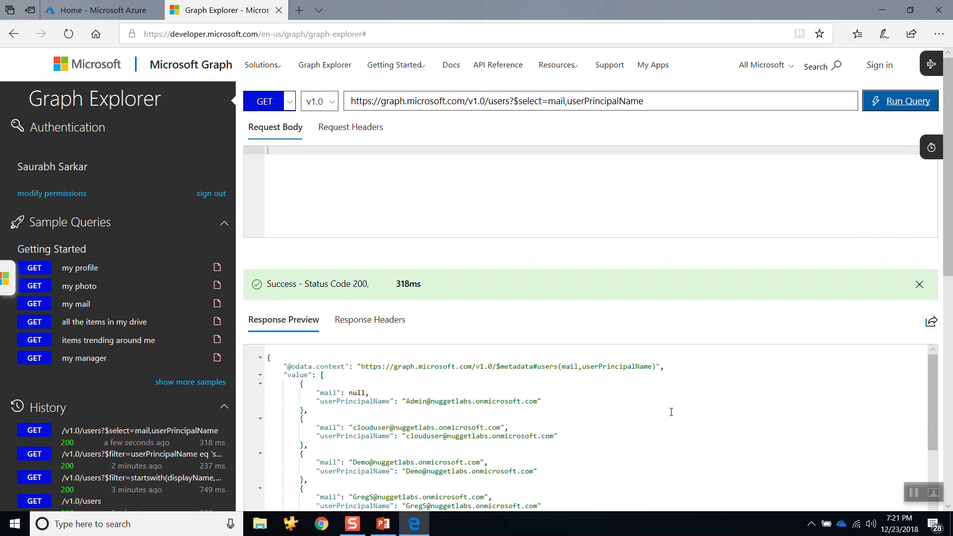
{"action": "double_click", "coordinate": [360, 393]}
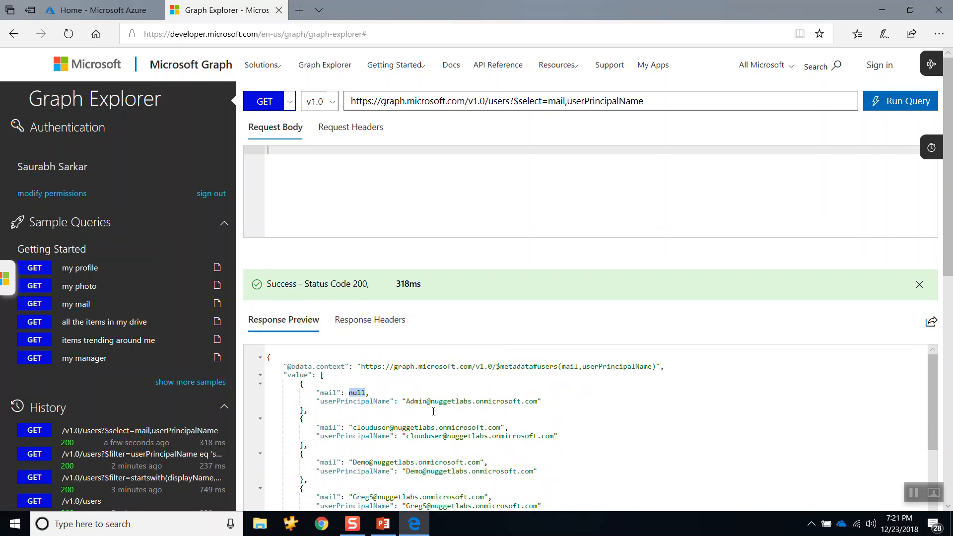
{"action": "scroll", "coordinate": [434, 411], "scroll_direction": "down", "scroll_amount": 10}
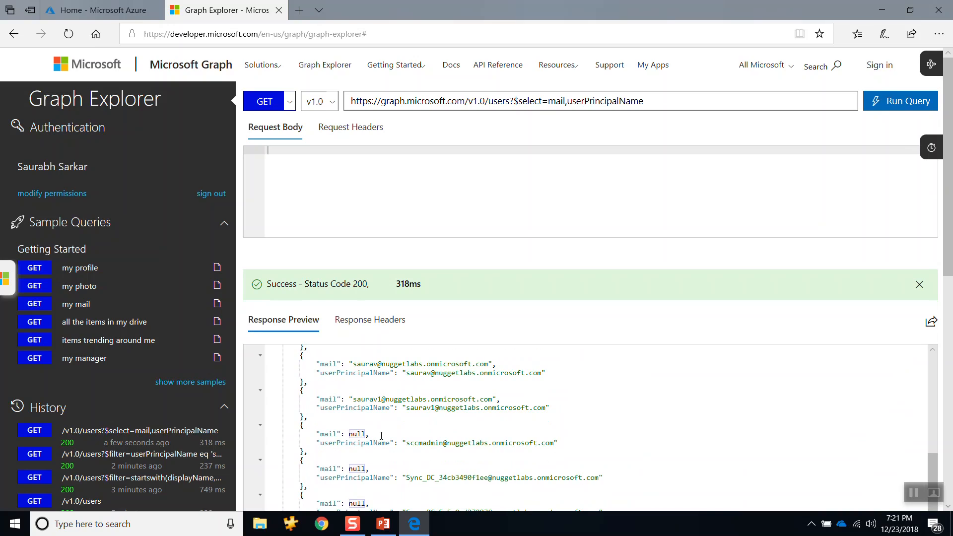
{"action": "scroll", "coordinate": [381, 435], "scroll_direction": "up", "scroll_amount": 2}
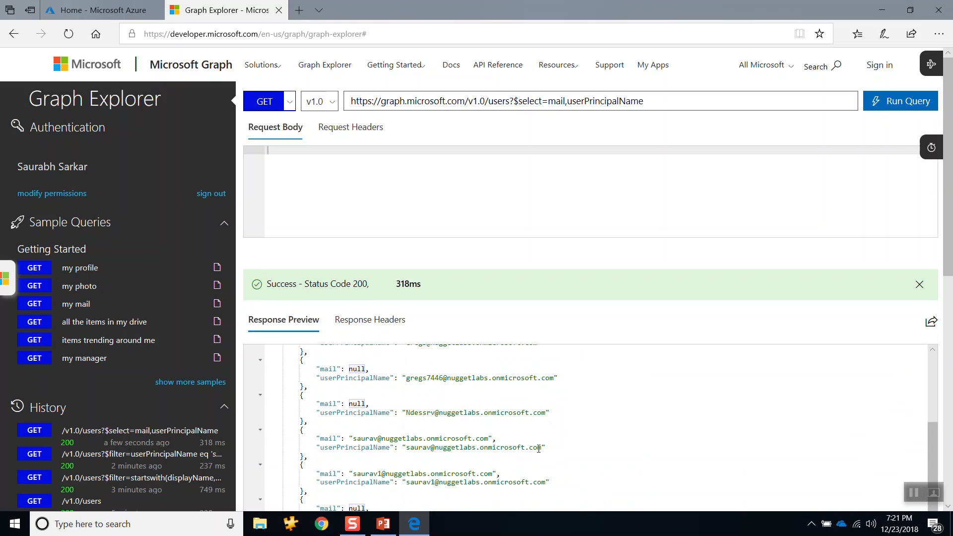
{"action": "left_click_drag", "start_coordinate": [546, 449], "coordinate": [319, 435]}
{"action": "scroll", "coordinate": [357, 405], "scroll_direction": "down", "scroll_amount": 6}
{"action": "scroll", "coordinate": [438, 406], "scroll_direction": "up", "scroll_amount": 10}
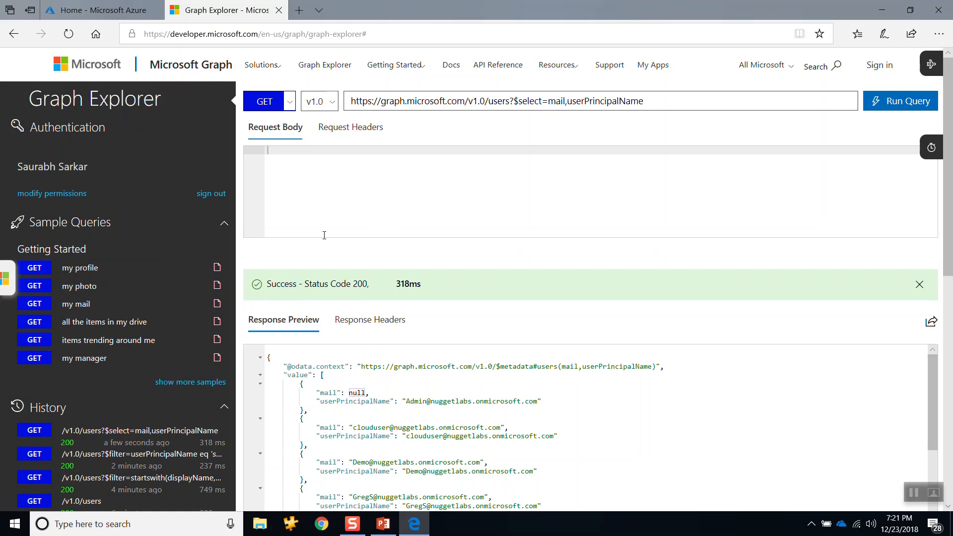
Step: Switch to the Azure portal, open Microsoft Intune and examine the devicemanagement.microsoft.com host name in its address
{"action": "left_click", "coordinate": [113, 12]}
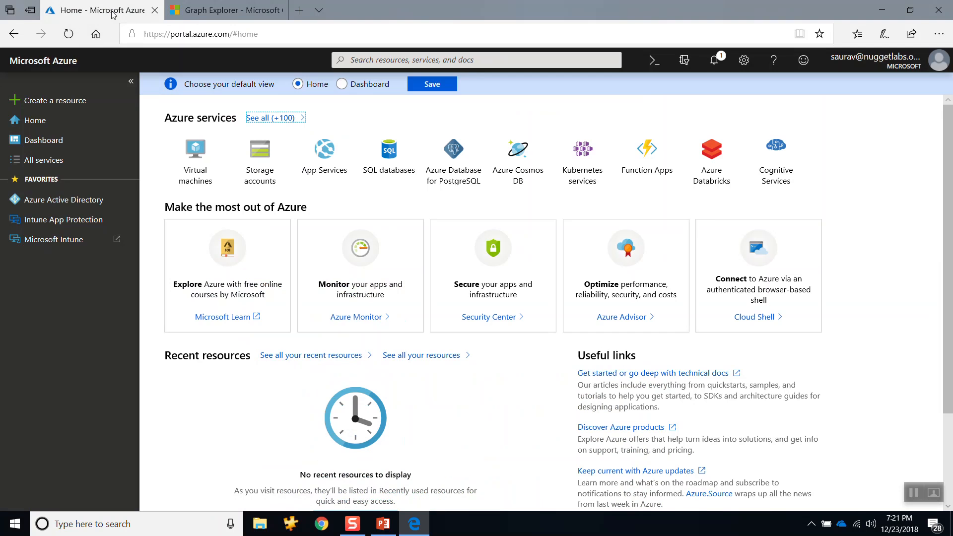
{"action": "left_click", "coordinate": [50, 241]}
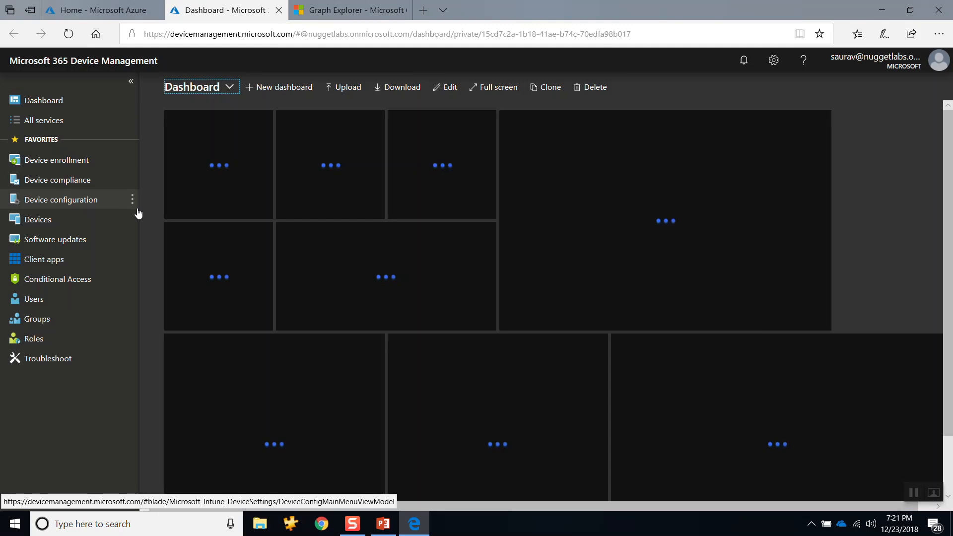
{"action": "left_click", "coordinate": [295, 35]}
{"action": "left_click_drag", "start_coordinate": [295, 35], "coordinate": [171, 36]}
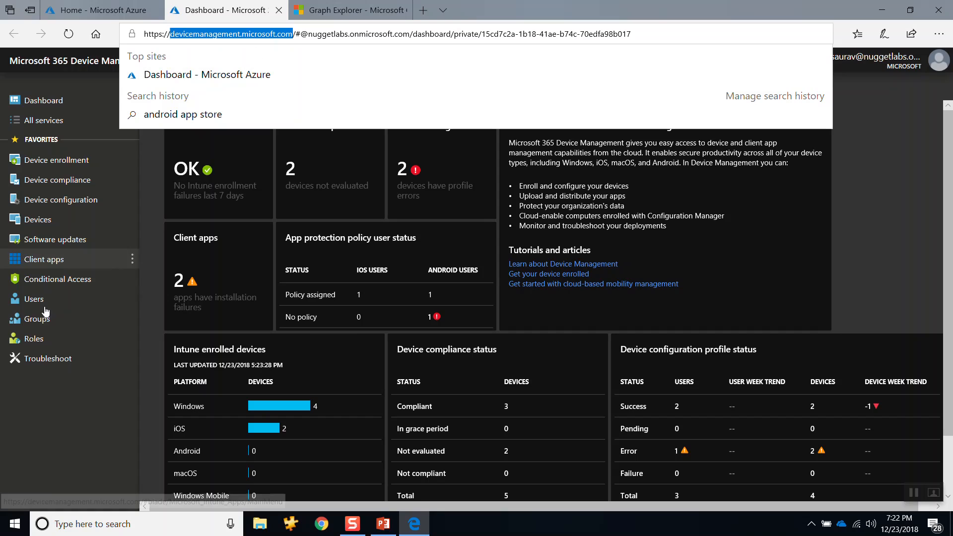
{"action": "left_click", "coordinate": [45, 456]}
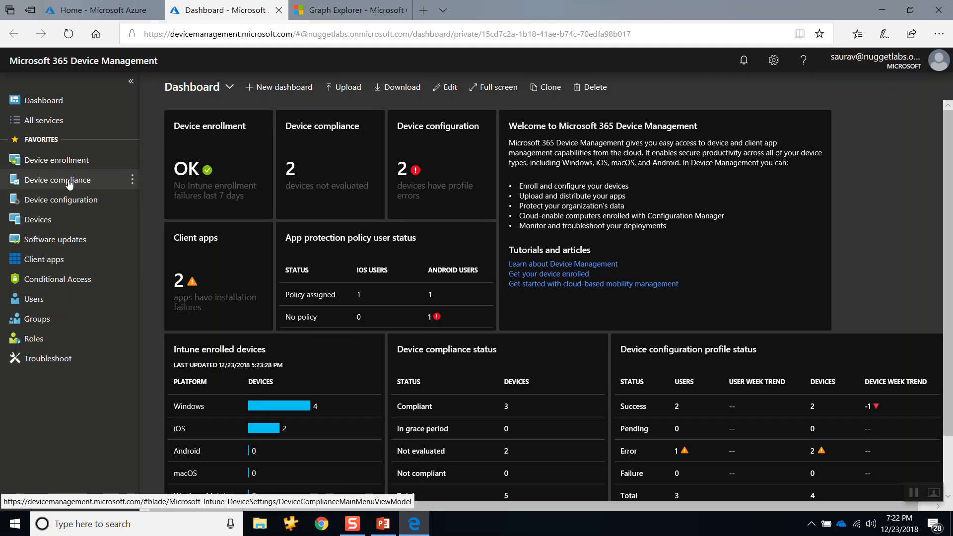
Step: Open the Intune Devices page and view its All devices and Azure AD devices lists
{"action": "left_click", "coordinate": [34, 230]}
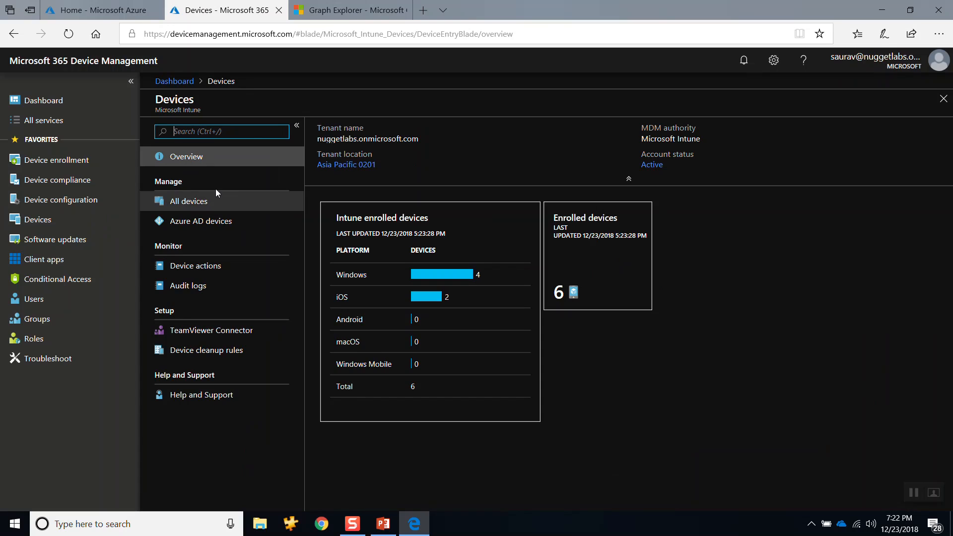
{"action": "left_click", "coordinate": [189, 203]}
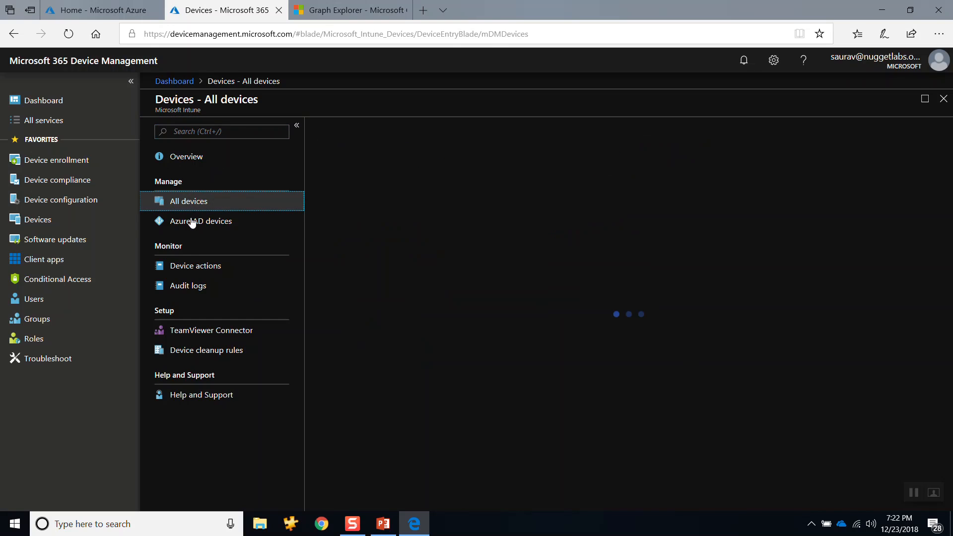
{"action": "left_click", "coordinate": [193, 223]}
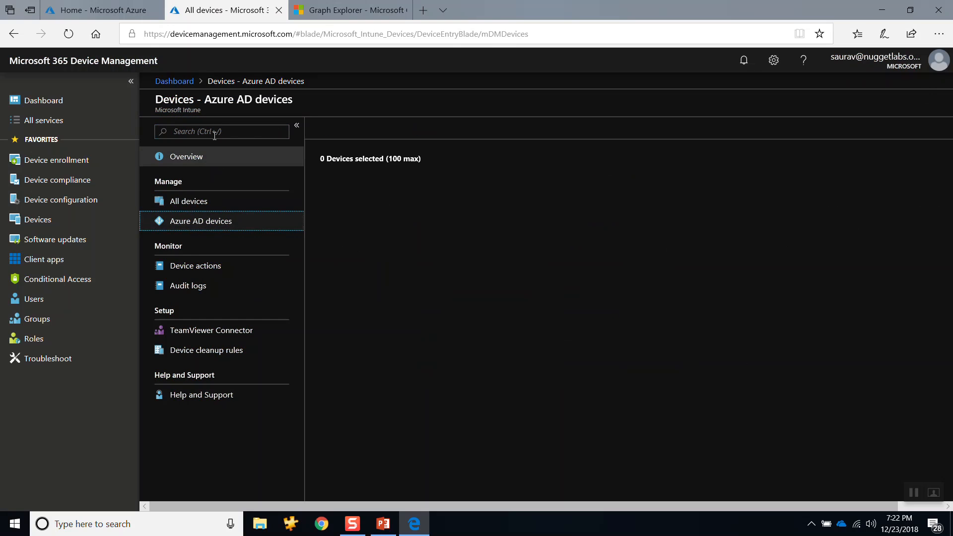
Step: Switch to Graph Explorer and examine the $select request URL and the user entries in its response
{"action": "left_click", "coordinate": [349, 12]}
{"action": "left_click_drag", "start_coordinate": [664, 99], "coordinate": [348, 104]}
{"action": "scroll", "coordinate": [519, 181], "scroll_direction": "down", "scroll_amount": 5}
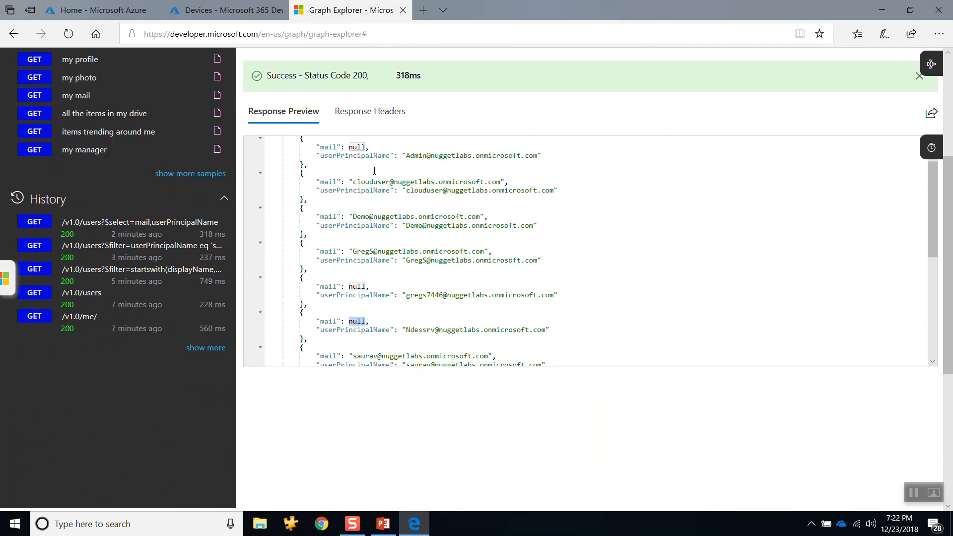
{"action": "left_click_drag", "start_coordinate": [307, 142], "coordinate": [308, 341]}
Step: Return to Microsoft 365 Device Management and review the Azure AD devices list and the All devices list
{"action": "left_click", "coordinate": [226, 10]}
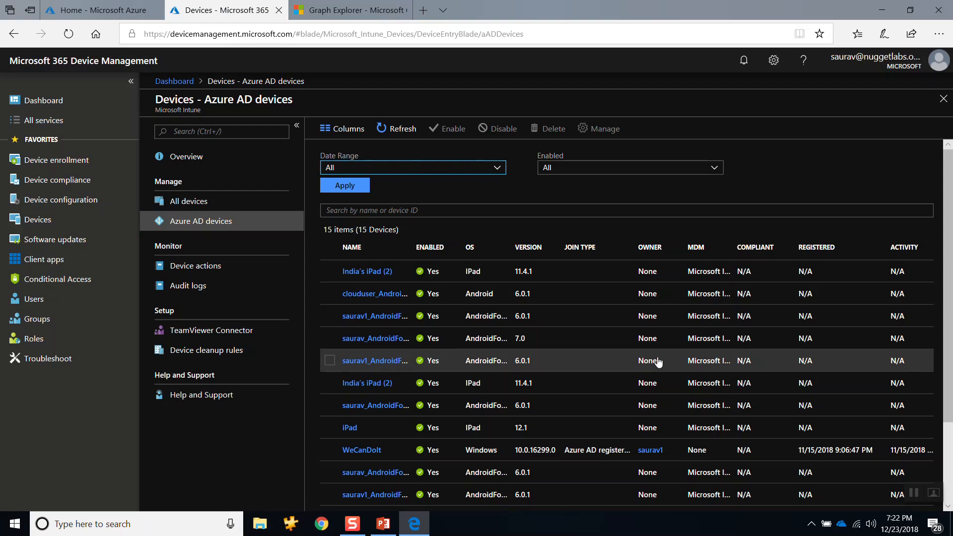
{"action": "scroll", "coordinate": [427, 258], "scroll_direction": "down", "scroll_amount": 1}
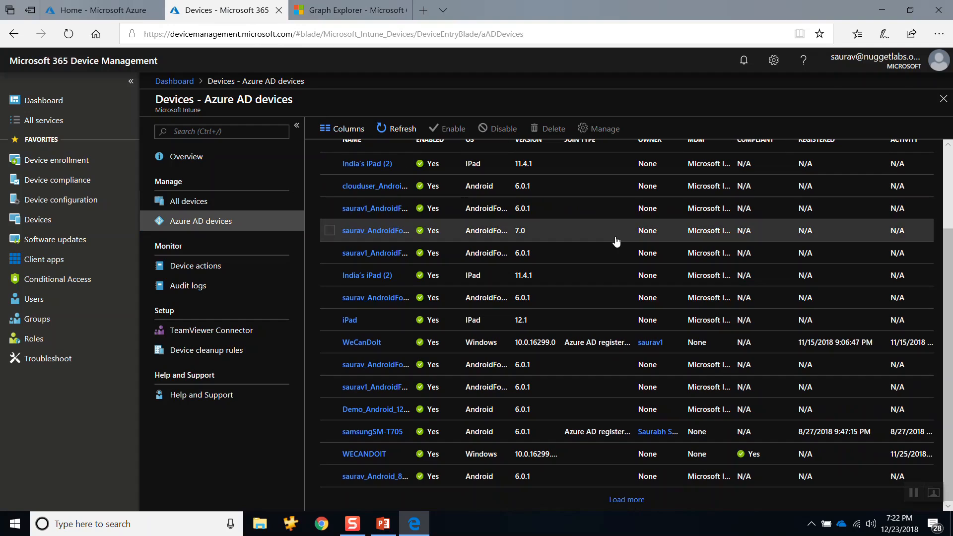
{"action": "scroll", "coordinate": [532, 238], "scroll_direction": "up", "scroll_amount": 3}
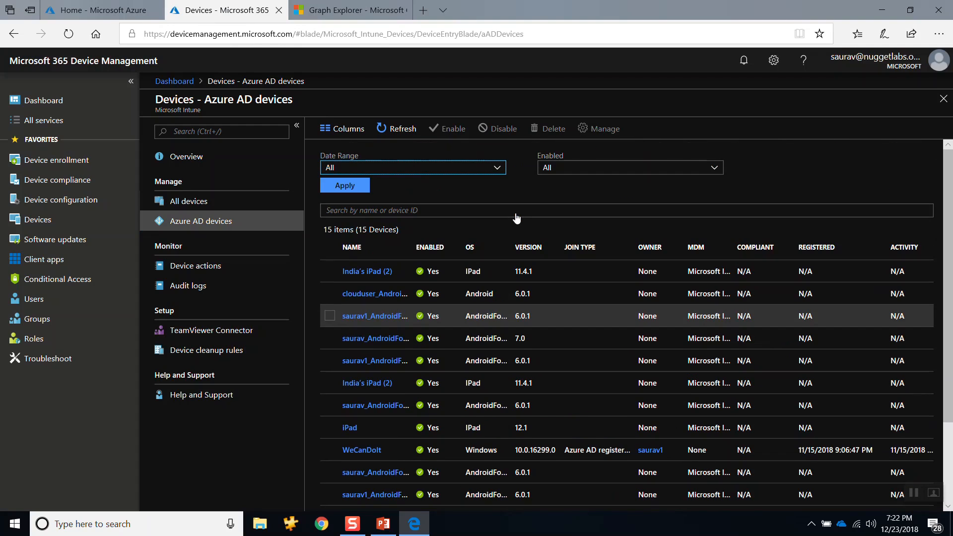
{"action": "left_click", "coordinate": [231, 206]}
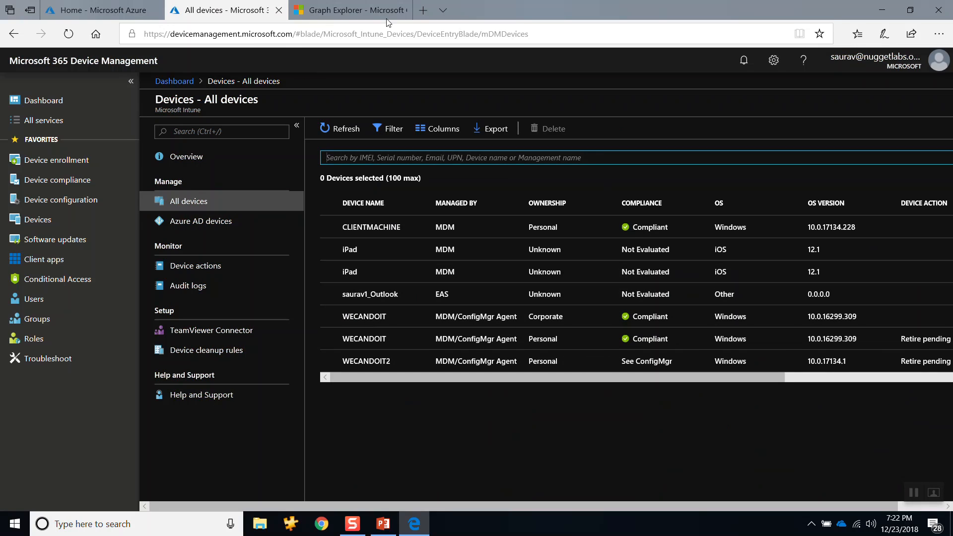
{"action": "mouse_move", "coordinate": [354, 17]}
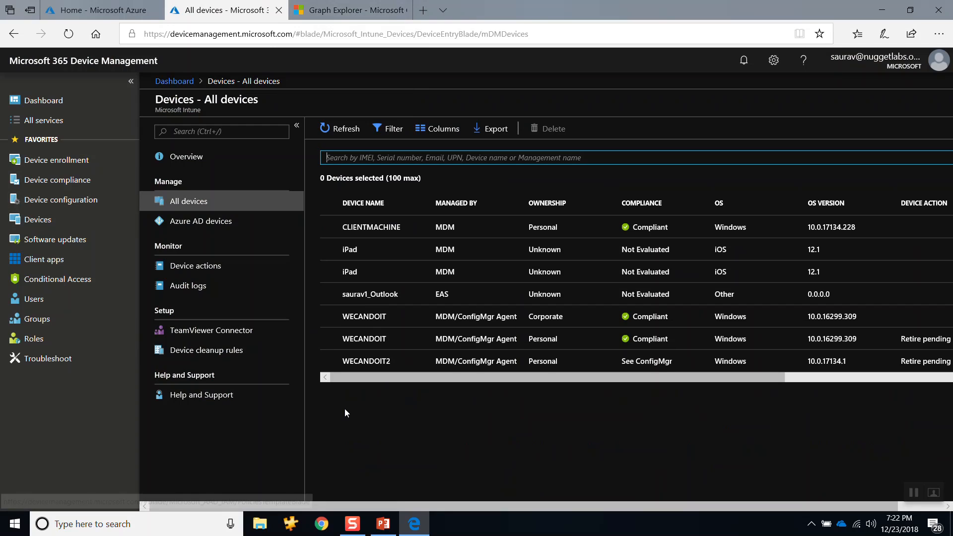
{"action": "left_click", "coordinate": [400, 448]}
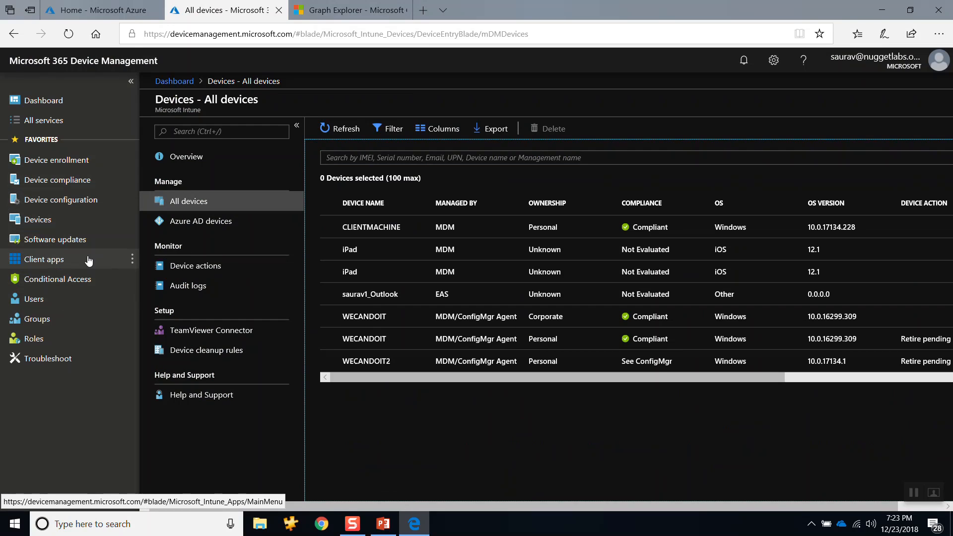
Step: Close the All devices page and reopen Microsoft Intune from the Azure portal
{"action": "left_click", "coordinate": [279, 10]}
{"action": "left_click", "coordinate": [46, 239]}
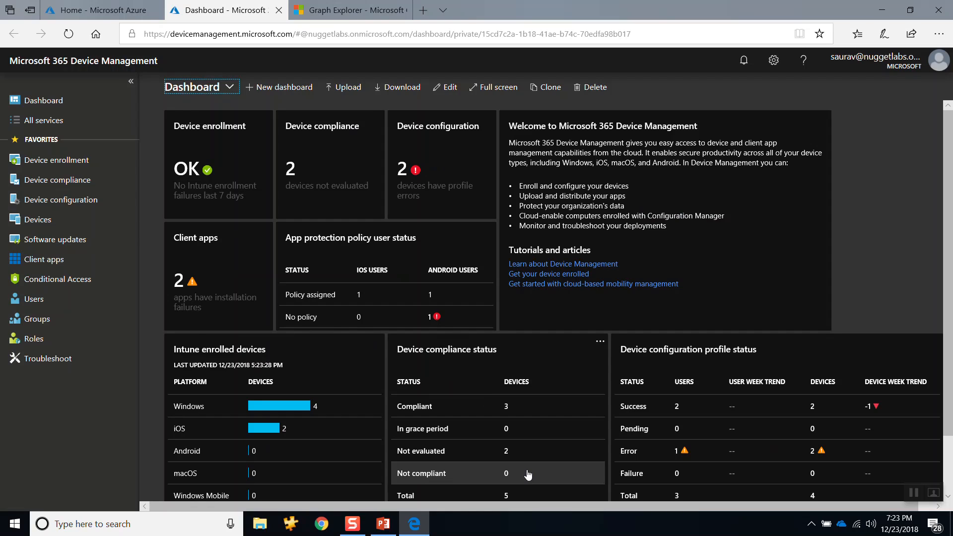
Step: Open the browser developer tools' network monitor for the Device Management dashboard and clear the captured requests
{"action": "key", "text": "F12"}
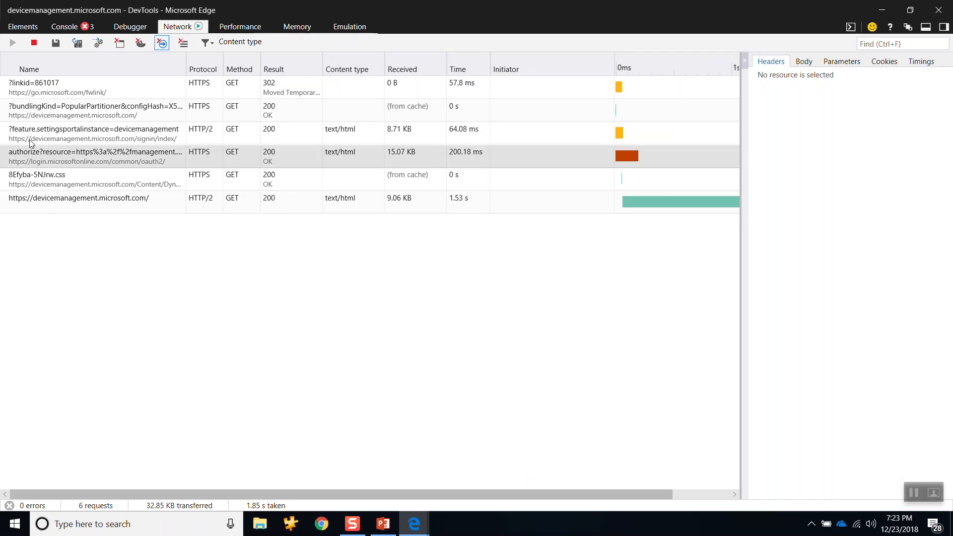
{"action": "left_click", "coordinate": [184, 44]}
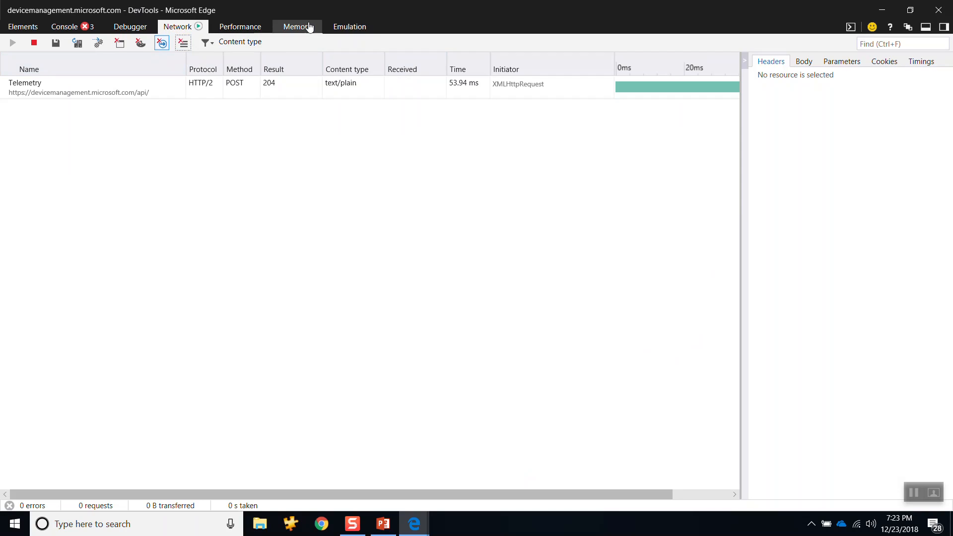
{"action": "left_click", "coordinate": [183, 46]}
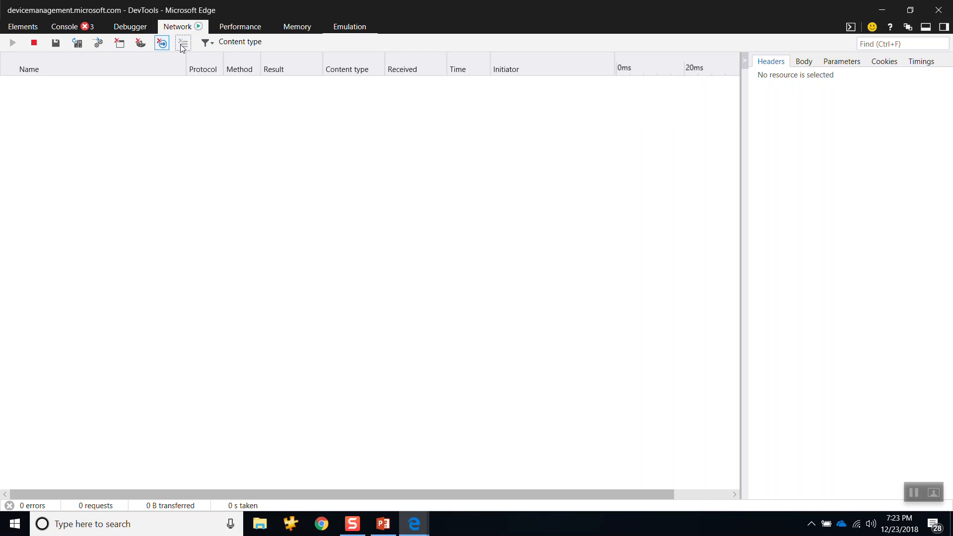
Step: Record the network traffic while opening the Devices page in Device Management, and stop the capture
{"action": "key", "text": "alt+Tab"}
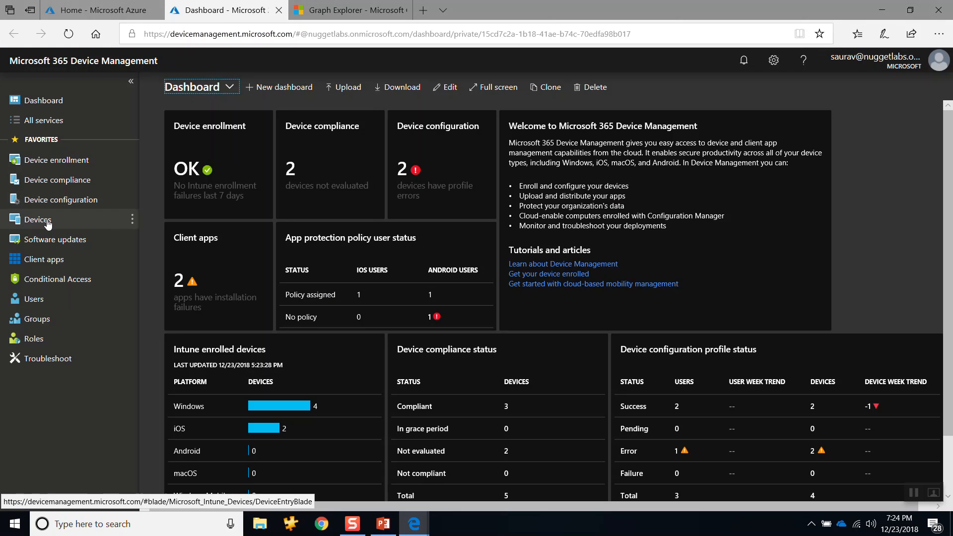
{"action": "left_click", "coordinate": [48, 224]}
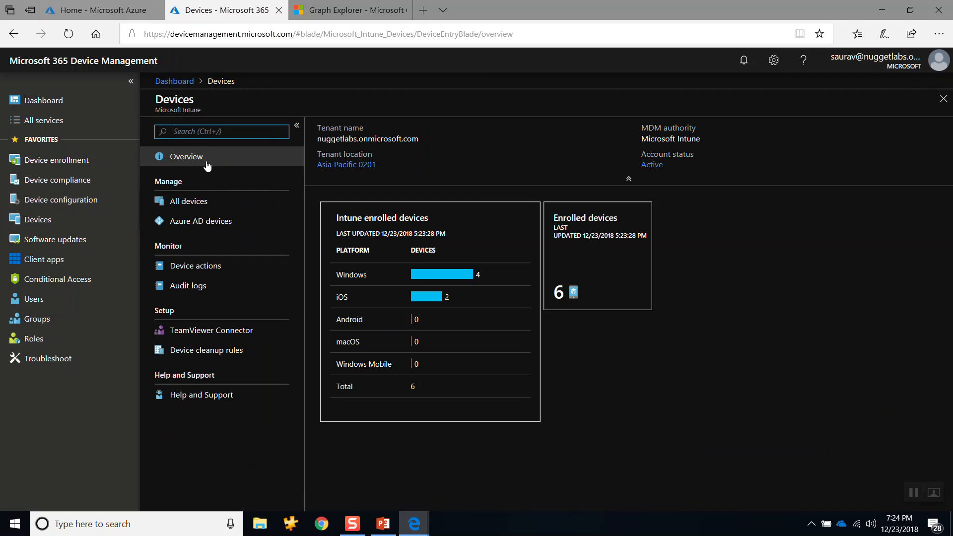
{"action": "key", "text": "F12"}
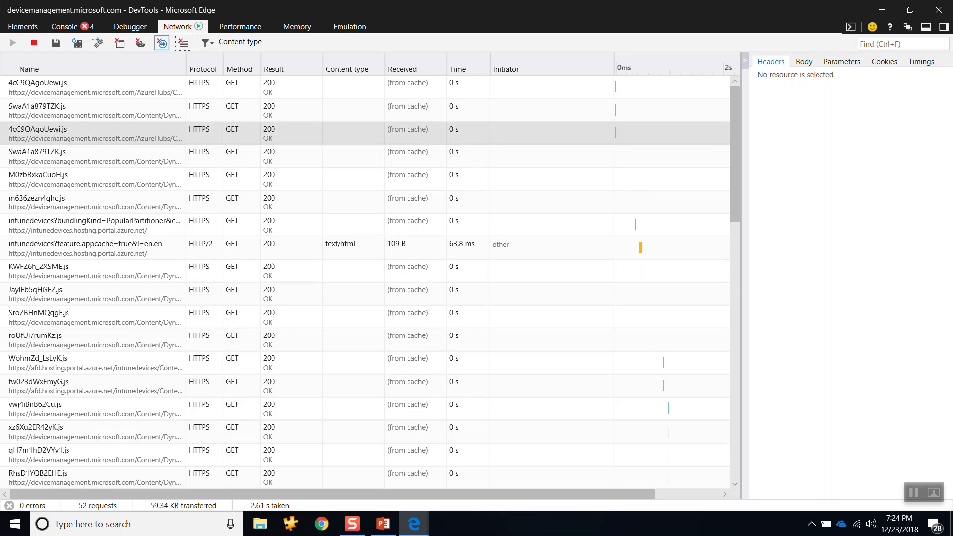
{"action": "left_click", "coordinate": [33, 44]}
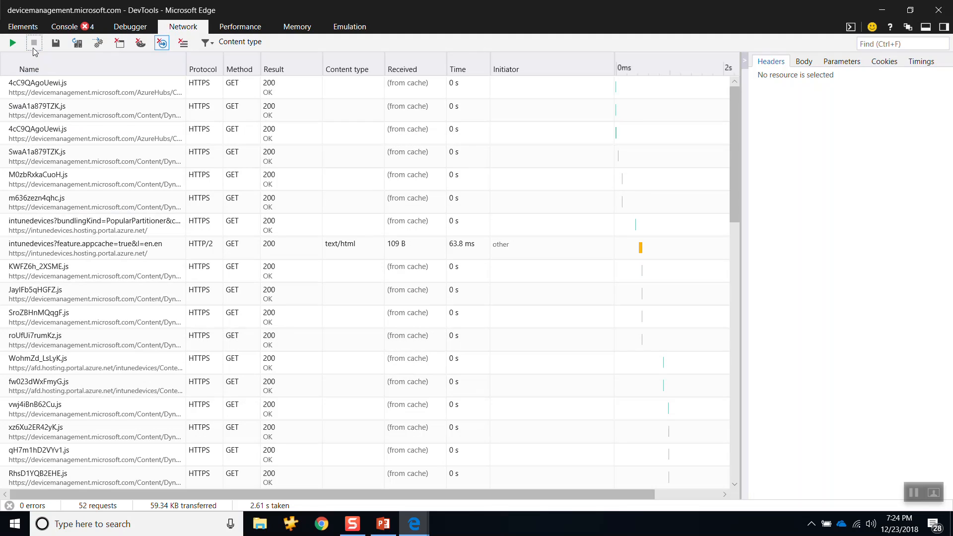
Step: Look through the captured requests, open the last managedDeviceOverview GET request and widen its details pane
{"action": "scroll", "coordinate": [387, 239], "scroll_direction": "down", "scroll_amount": 1}
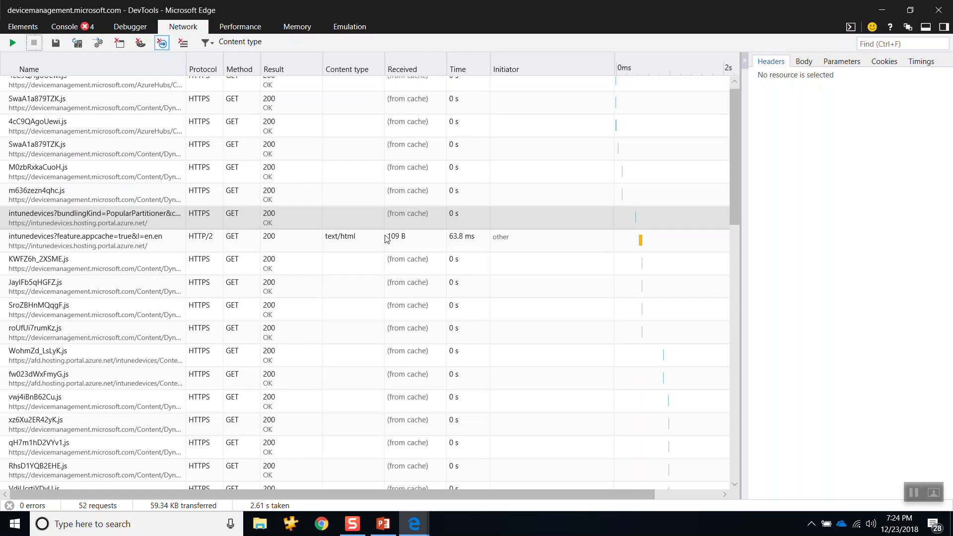
{"action": "scroll", "coordinate": [386, 239], "scroll_direction": "down", "scroll_amount": 10}
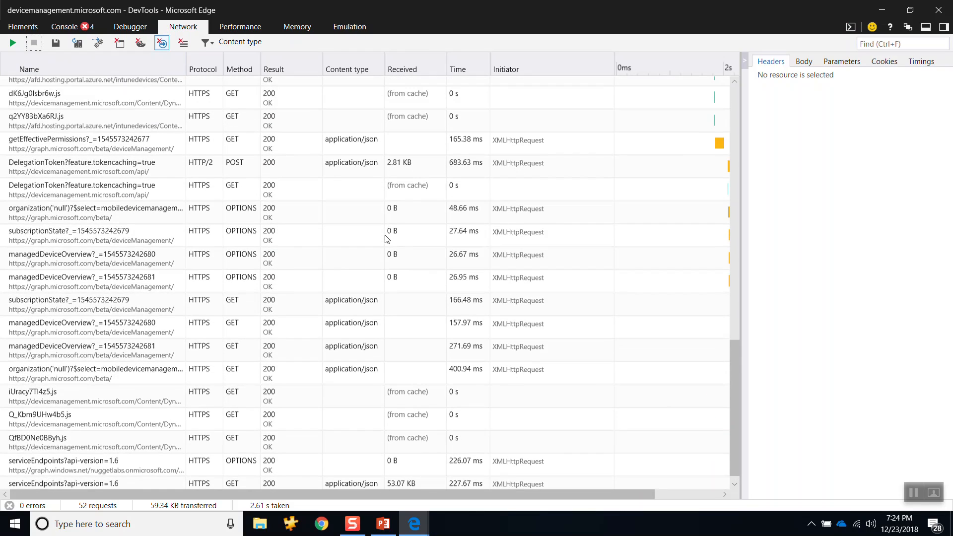
{"action": "scroll", "coordinate": [387, 239], "scroll_direction": "up", "scroll_amount": 12}
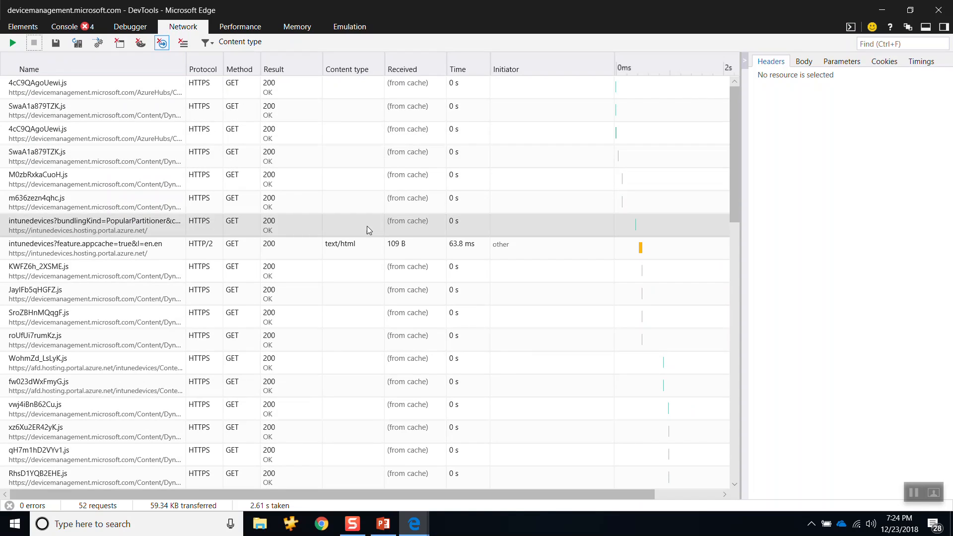
{"action": "scroll", "coordinate": [335, 270], "scroll_direction": "down", "scroll_amount": 1}
{"action": "scroll", "coordinate": [336, 270], "scroll_direction": "down", "scroll_amount": 10}
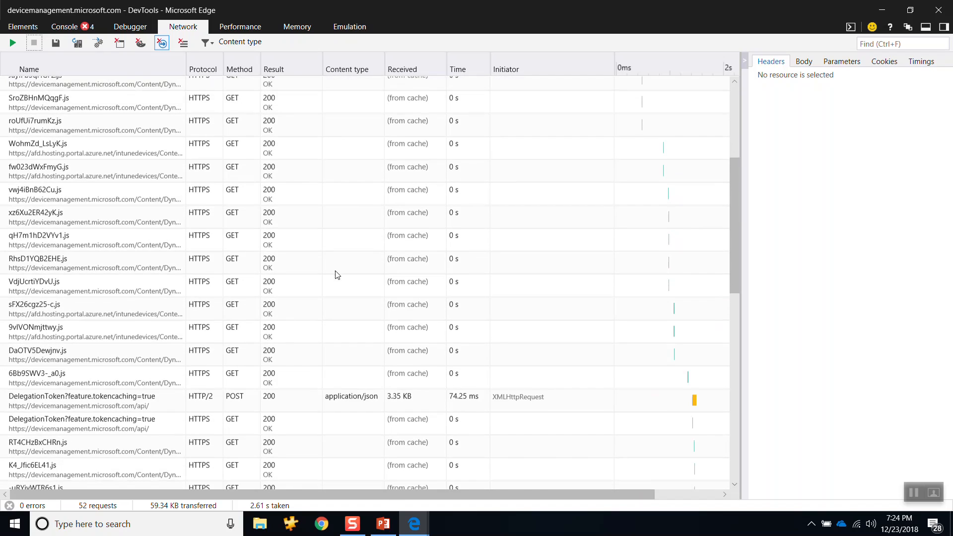
{"action": "scroll", "coordinate": [337, 275], "scroll_direction": "down", "scroll_amount": 4}
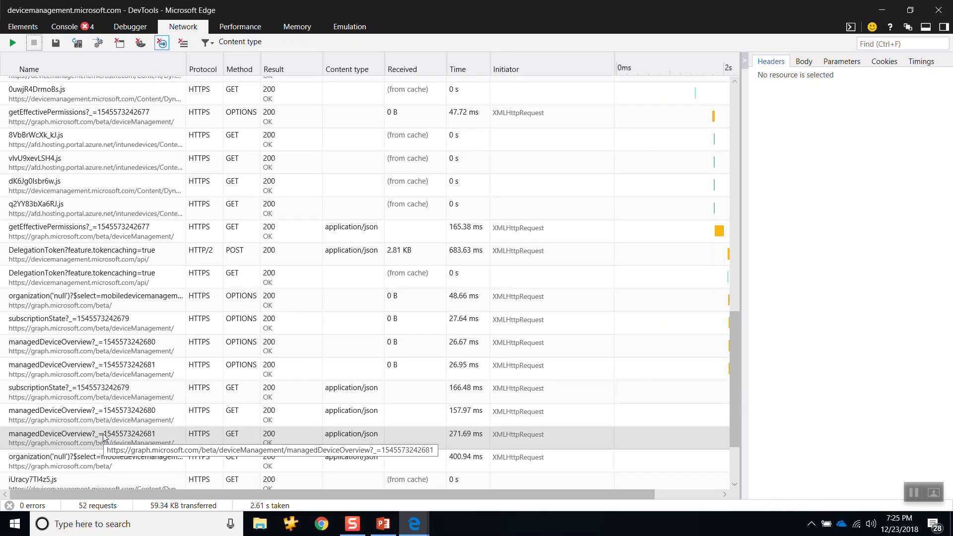
{"action": "left_click", "coordinate": [57, 438]}
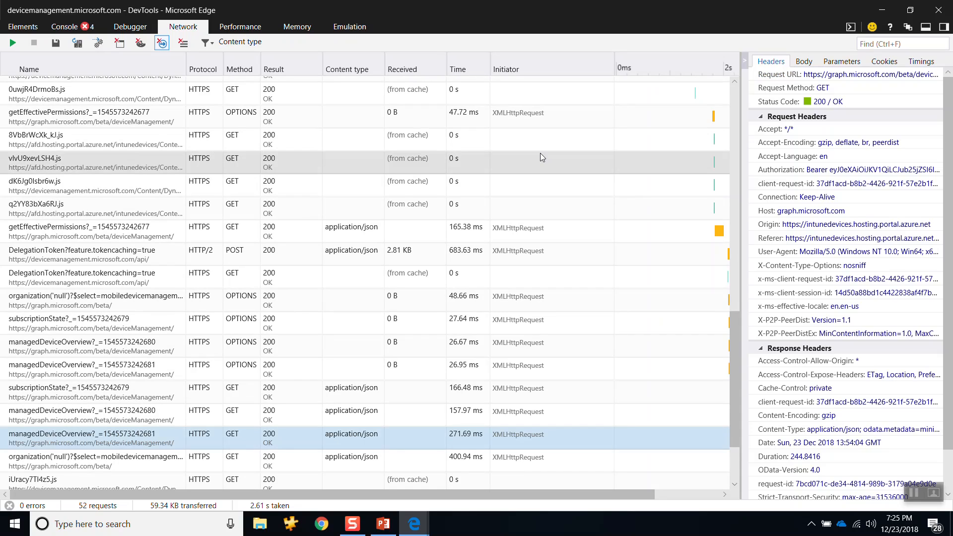
{"action": "left_click_drag", "start_coordinate": [741, 220], "coordinate": [338, 228]}
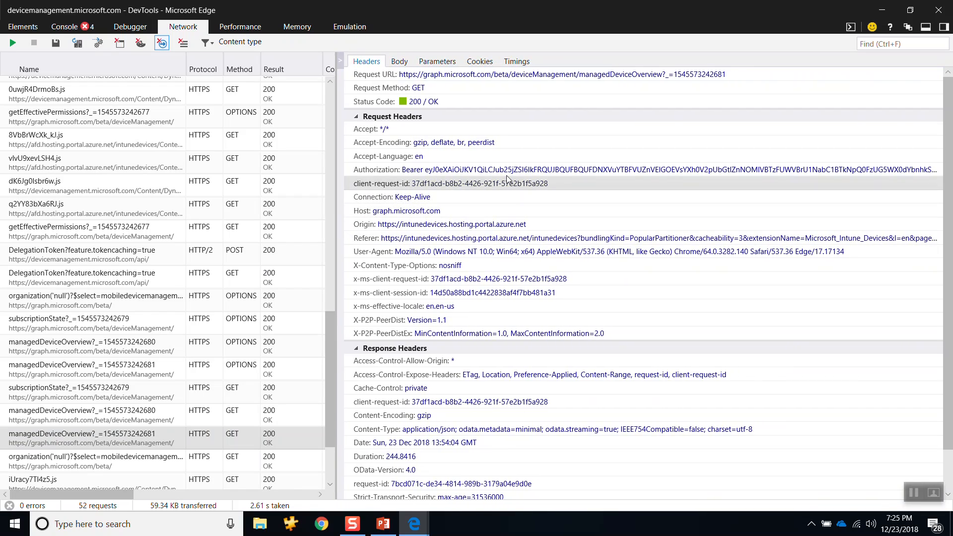
Step: View the managedDeviceOverview request's response body and request body, and return to its headers
{"action": "left_click", "coordinate": [397, 62]}
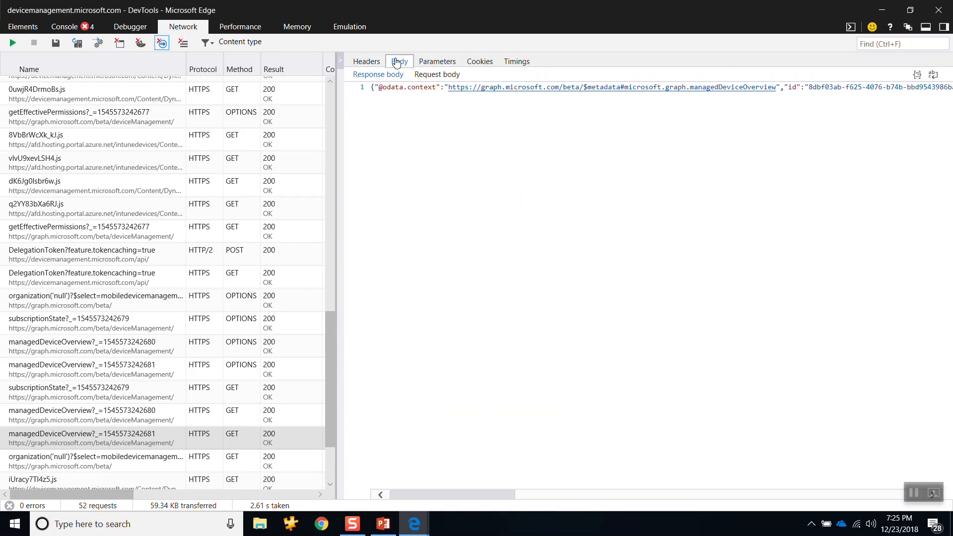
{"action": "left_click", "coordinate": [437, 75]}
{"action": "left_click", "coordinate": [380, 75]}
{"action": "left_click", "coordinate": [377, 66]}
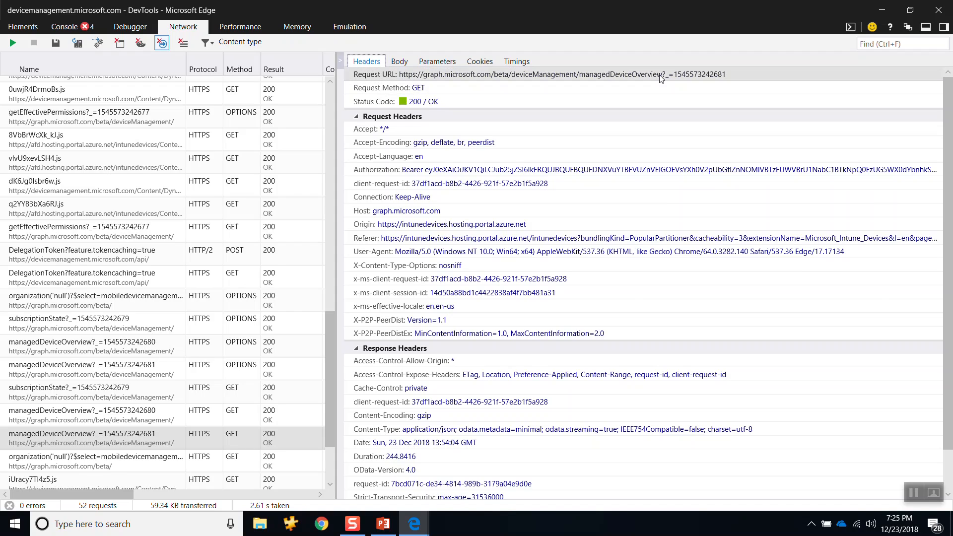
Step: Compare the managedDeviceOverview request URL with the Devices overview page, and review the request and response headers
{"action": "key", "text": "alt+Tab"}
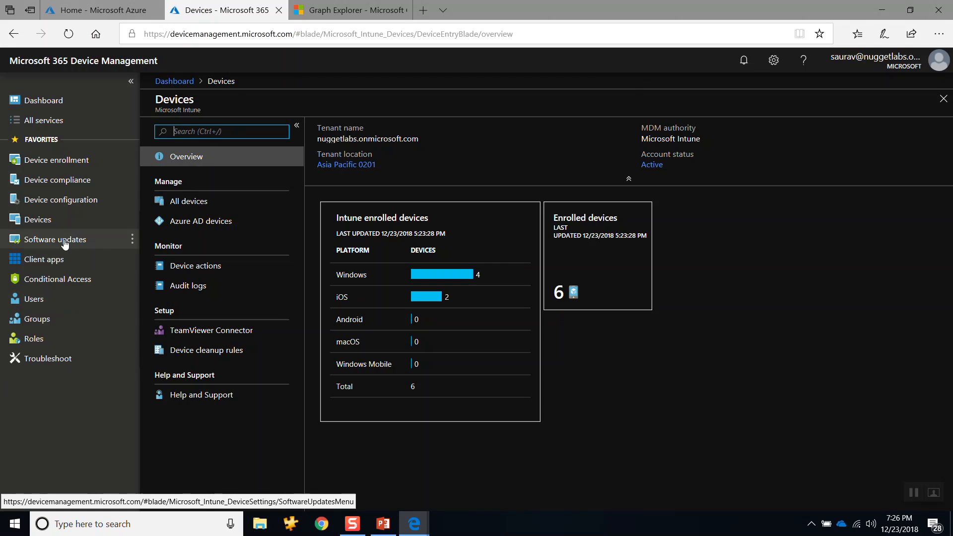
{"action": "key", "text": "alt+Tab"}
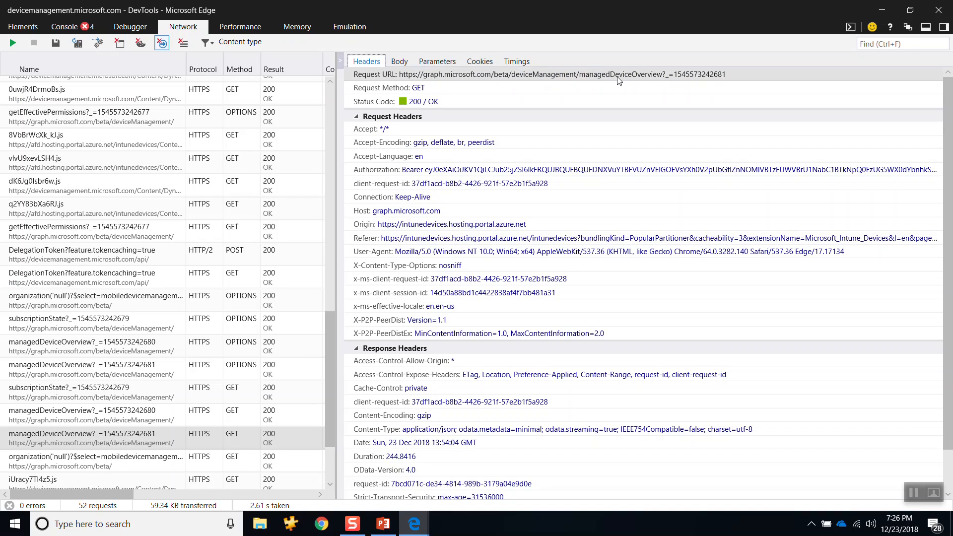
{"action": "key", "text": "alt+Tab"}
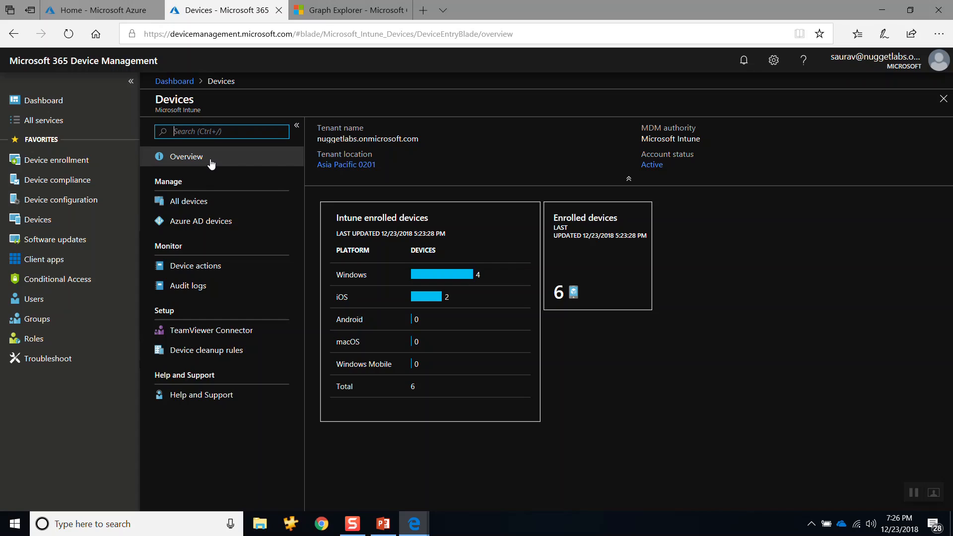
{"action": "key", "text": "alt+Tab"}
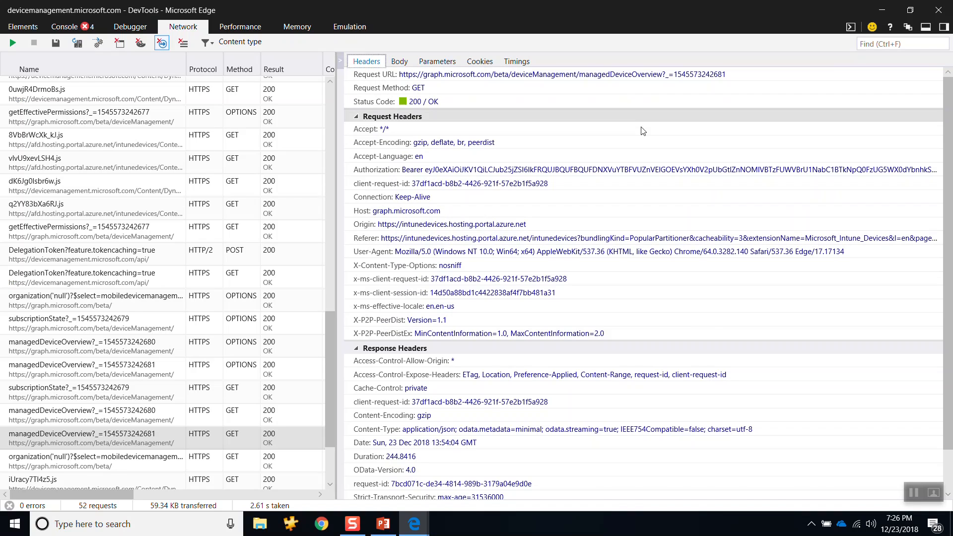
{"action": "scroll", "coordinate": [643, 131], "scroll_direction": "down", "scroll_amount": 3}
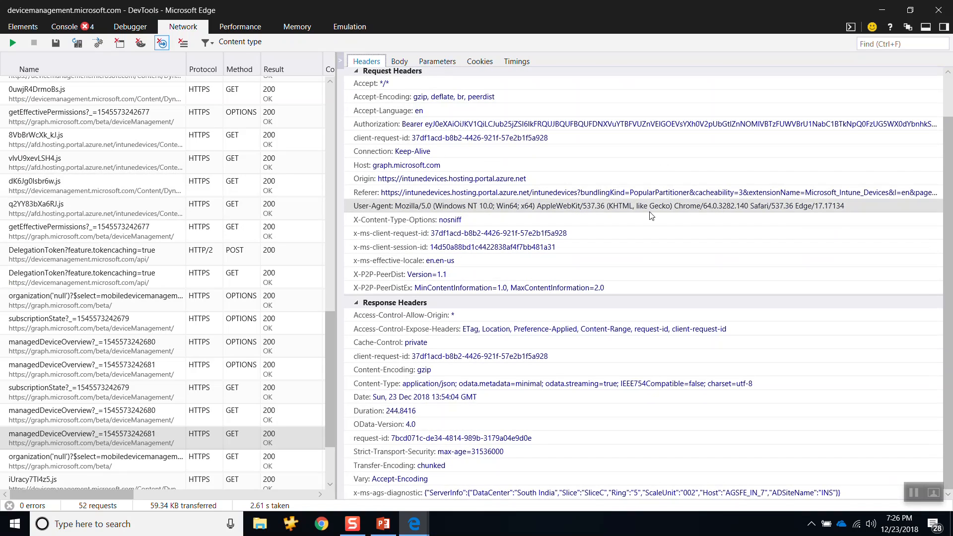
{"action": "scroll", "coordinate": [322, 147], "scroll_direction": "up", "scroll_amount": 1}
{"action": "scroll", "coordinate": [323, 147], "scroll_direction": "up", "scroll_amount": 5}
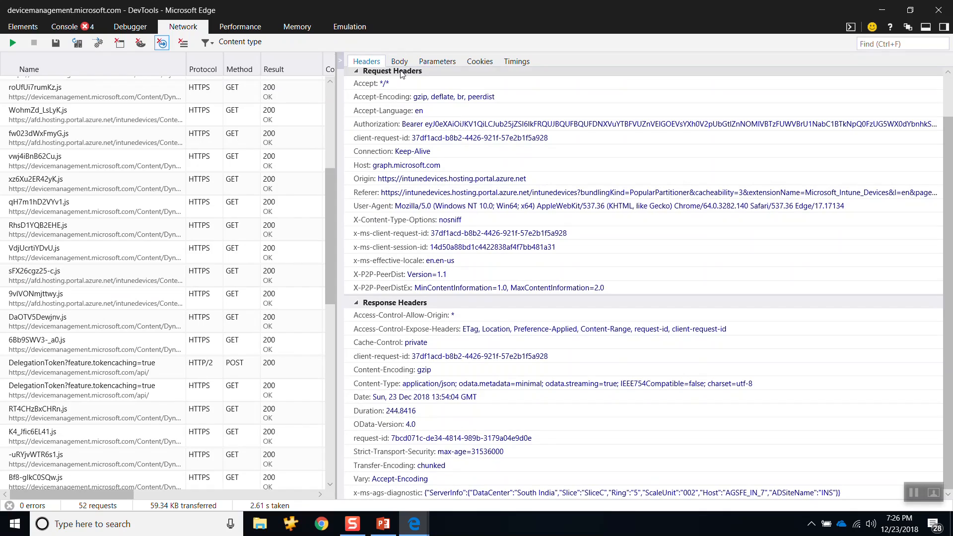
Step: Check the request body, and read the response body up to the enrolled device counts against the Devices overview page
{"action": "left_click", "coordinate": [399, 62]}
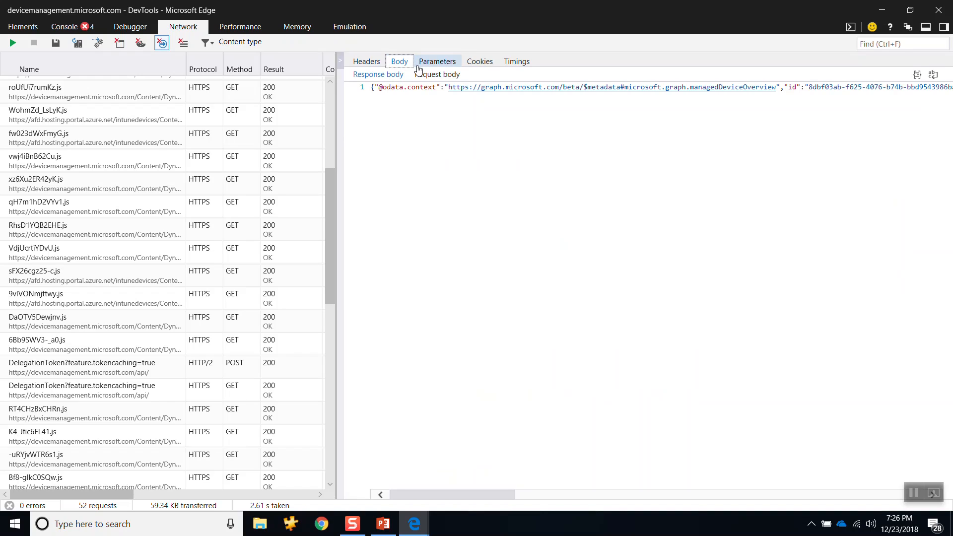
{"action": "left_click", "coordinate": [436, 79]}
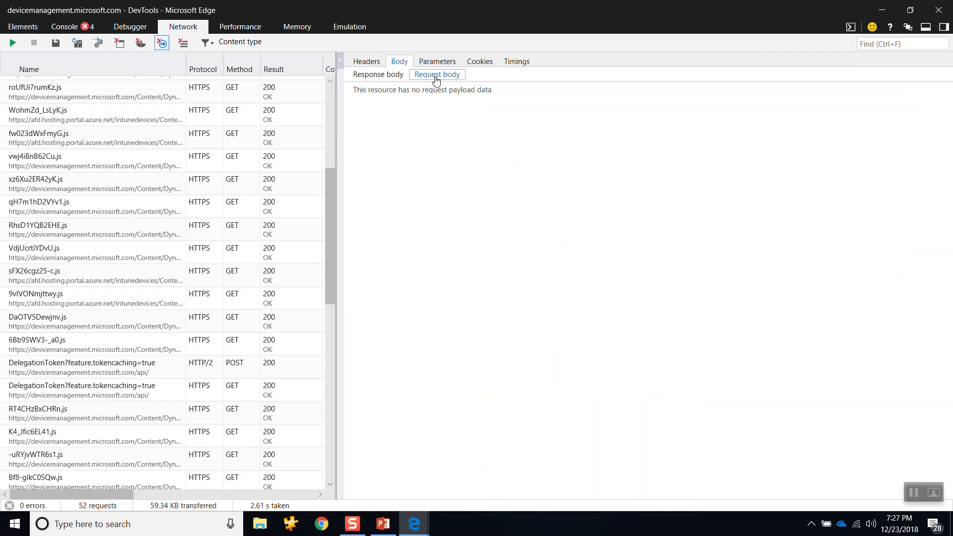
{"action": "left_click", "coordinate": [373, 78]}
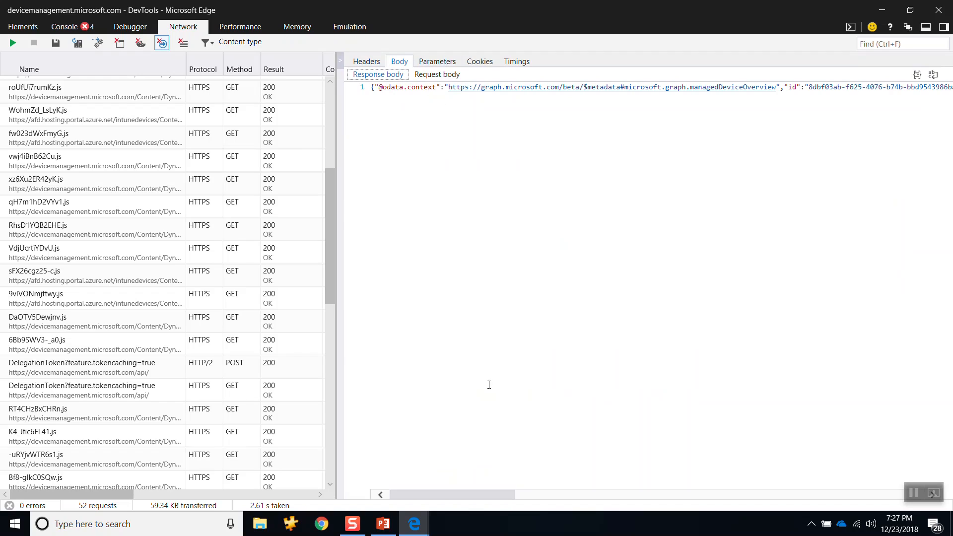
{"action": "left_click_drag", "start_coordinate": [455, 496], "coordinate": [506, 510]}
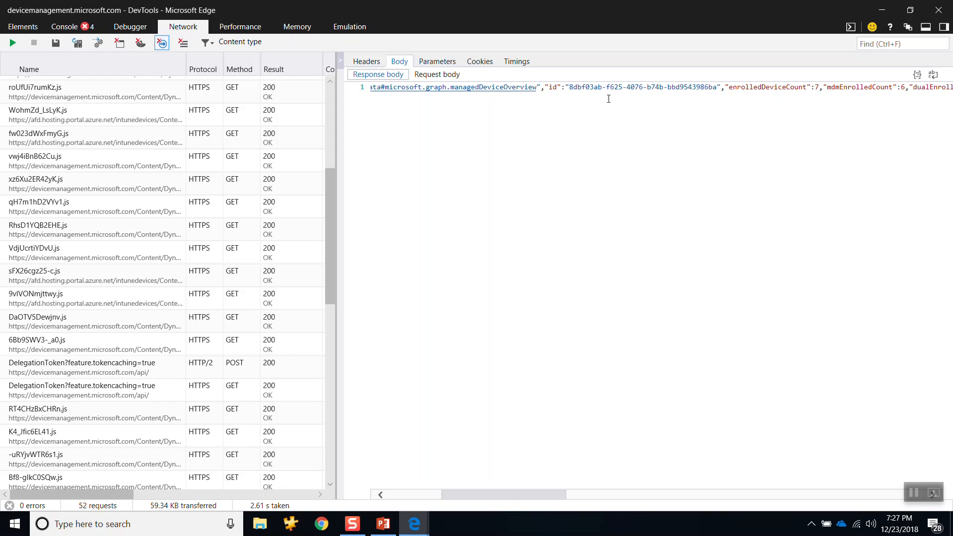
{"action": "key", "text": "alt+Tab"}
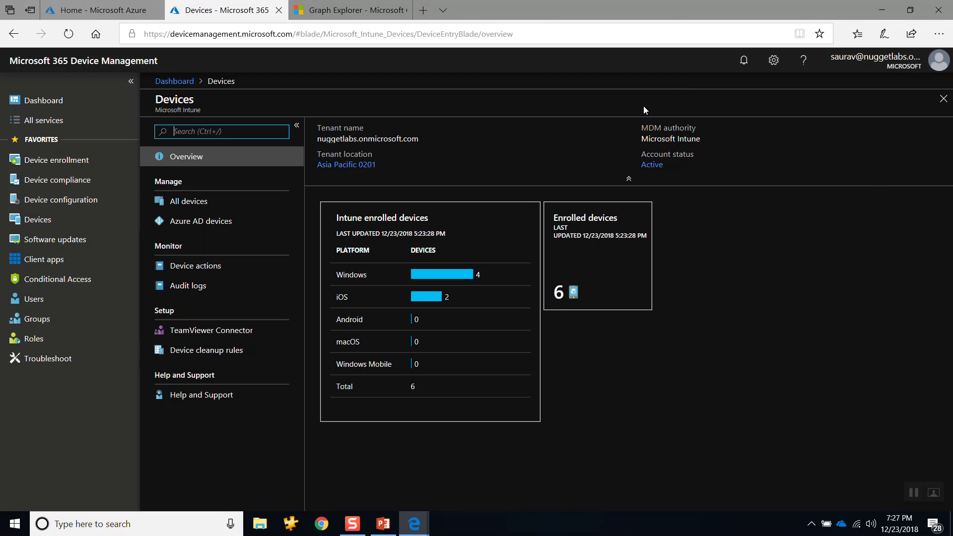
{"action": "key", "text": "alt+Tab"}
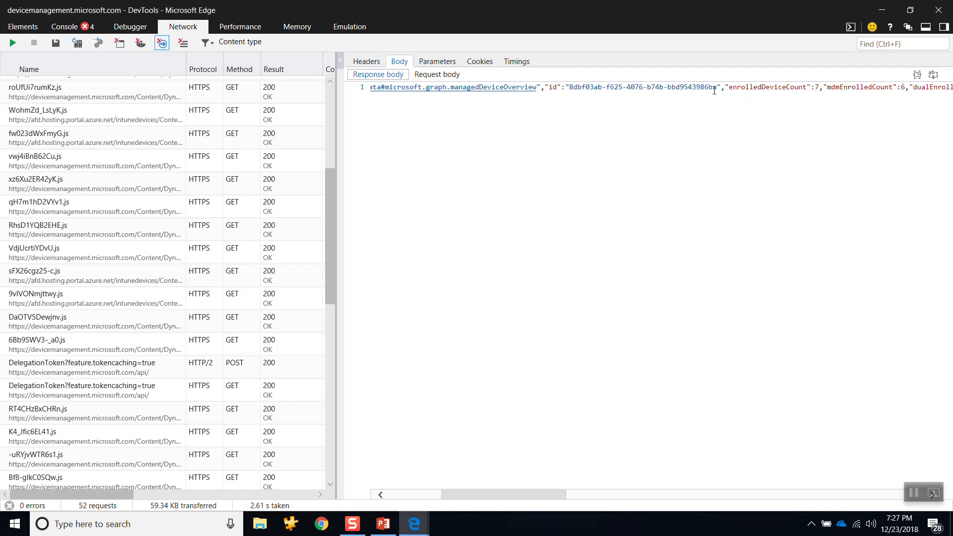
Step: Locate enrolledDeviceCount in the response body again and compare it with the Intune enrolled devices table
{"action": "left_click_drag", "start_coordinate": [728, 92], "coordinate": [799, 90]}
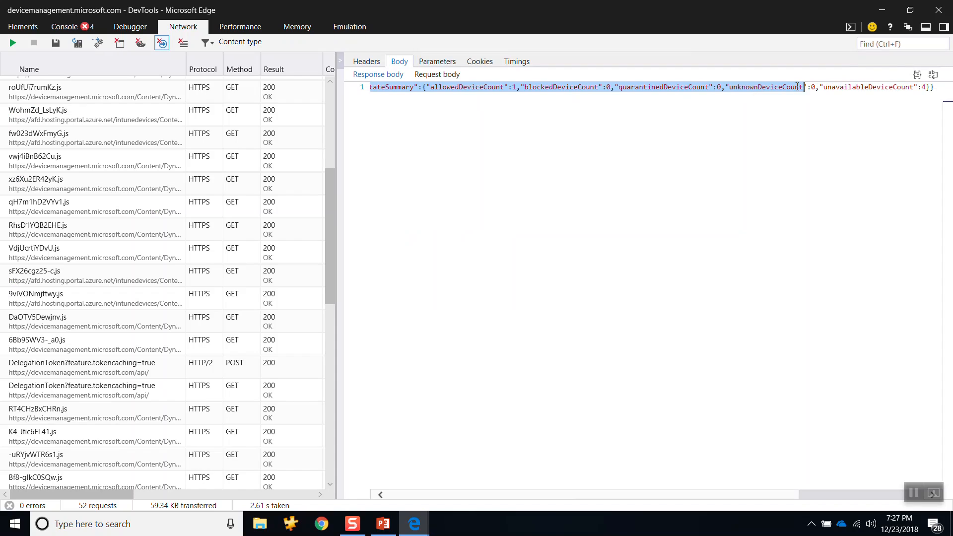
{"action": "left_click", "coordinate": [557, 136]}
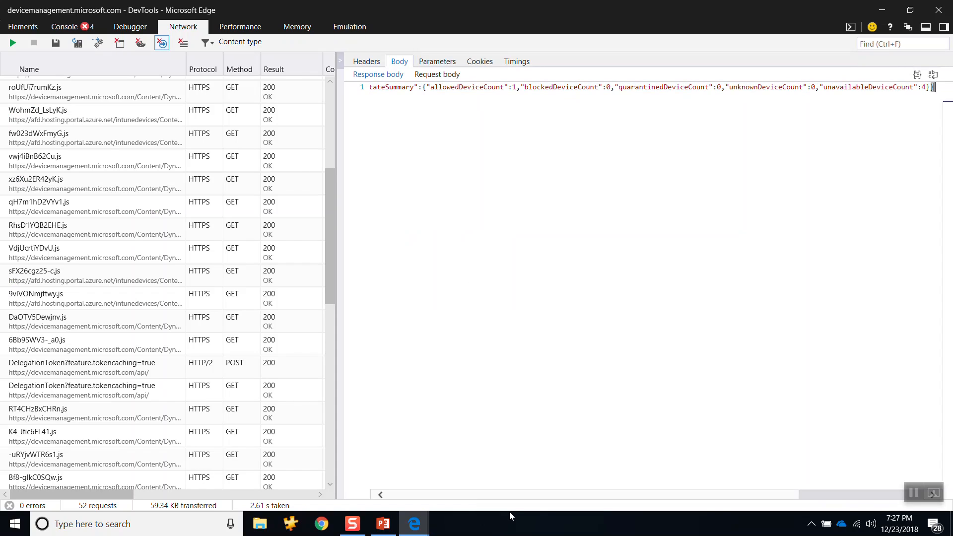
{"action": "left_click_drag", "start_coordinate": [826, 496], "coordinate": [382, 498]}
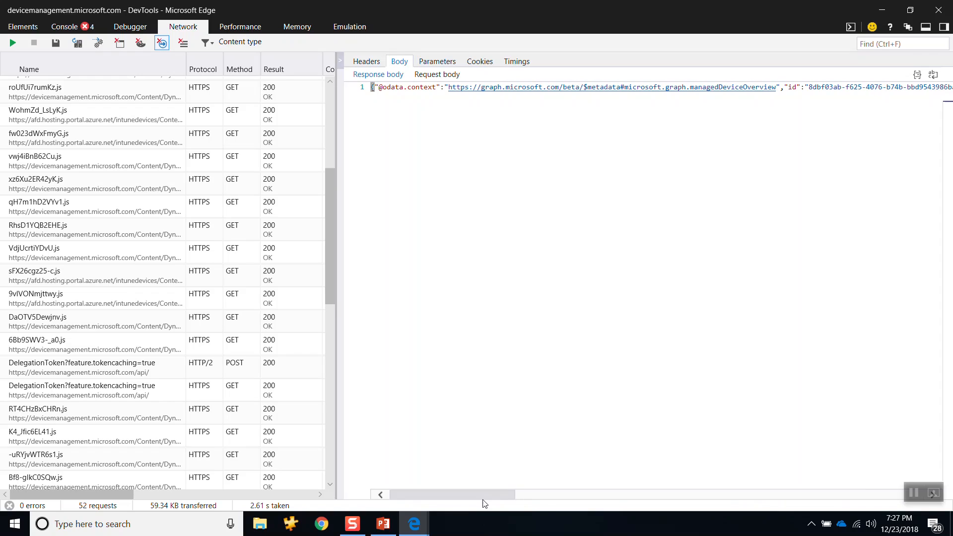
{"action": "left_click_drag", "start_coordinate": [484, 496], "coordinate": [556, 507]}
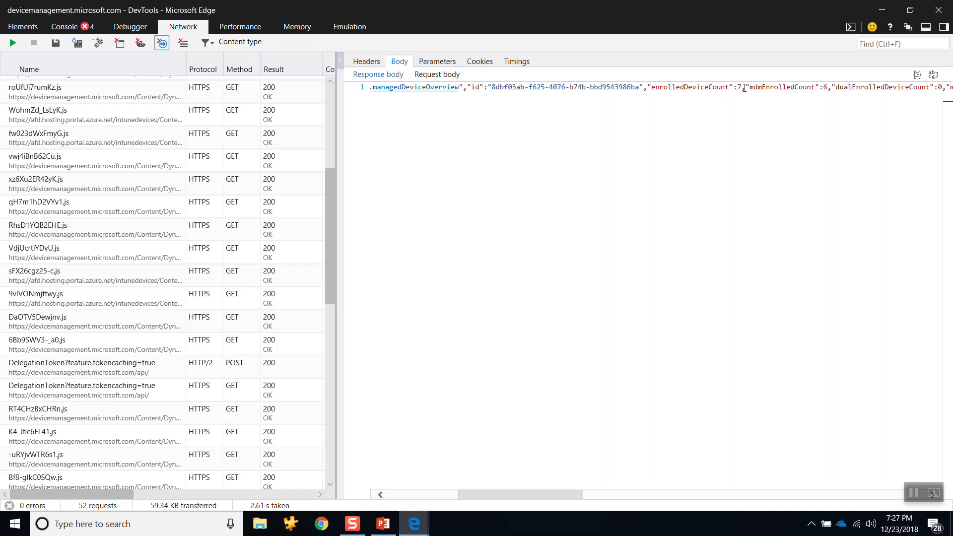
{"action": "key", "text": "alt+Tab"}
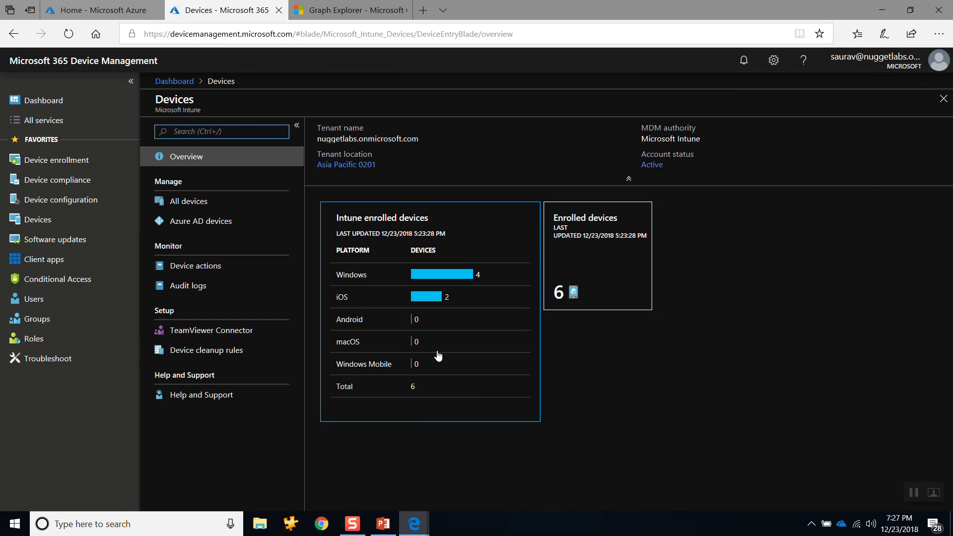
{"action": "key", "text": "alt+Tab"}
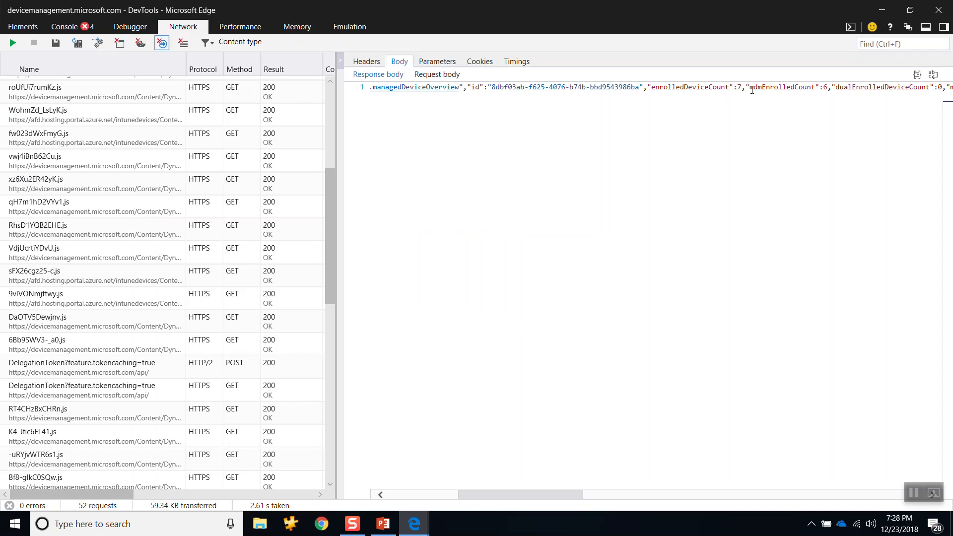
Step: Highlight mdmEnrolledCount in the response body, and compare it and lastModifiedDateTime with the Enrolled devices tile
{"action": "left_click_drag", "start_coordinate": [751, 89], "coordinate": [815, 86]}
{"action": "left_click_drag", "start_coordinate": [840, 85], "coordinate": [829, 89]}
{"action": "key", "text": "alt+Tab"}
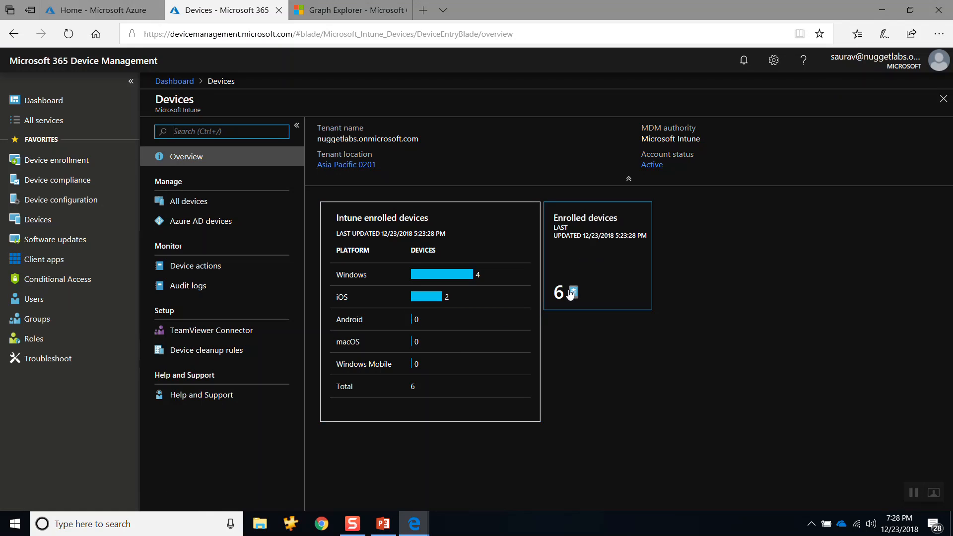
{"action": "key", "text": "alt+Tab"}
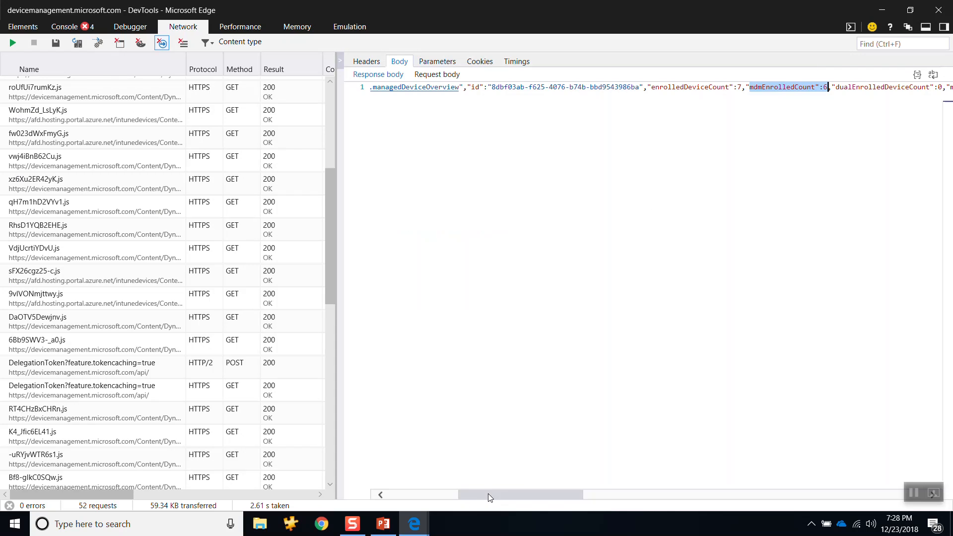
{"action": "left_click_drag", "start_coordinate": [488, 494], "coordinate": [602, 504]}
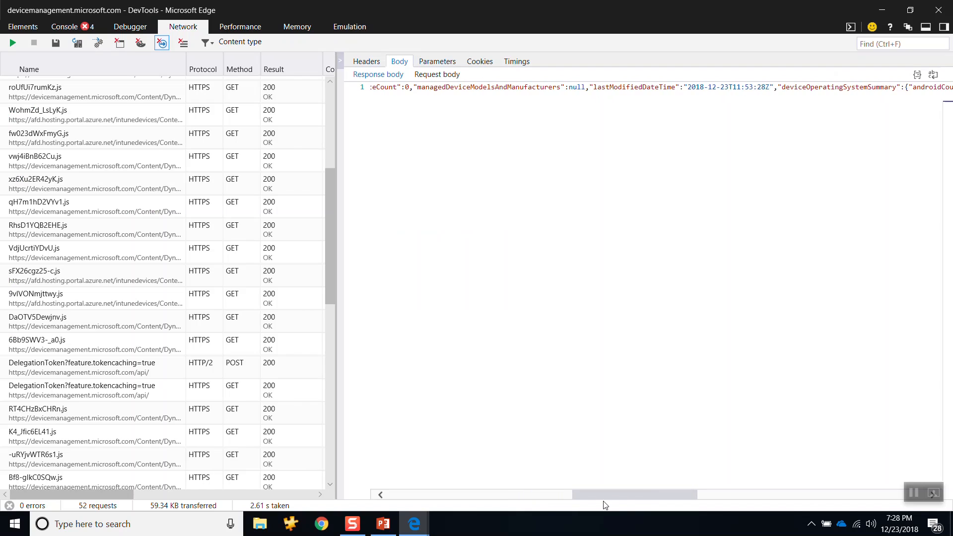
{"action": "key", "text": "alt+Tab"}
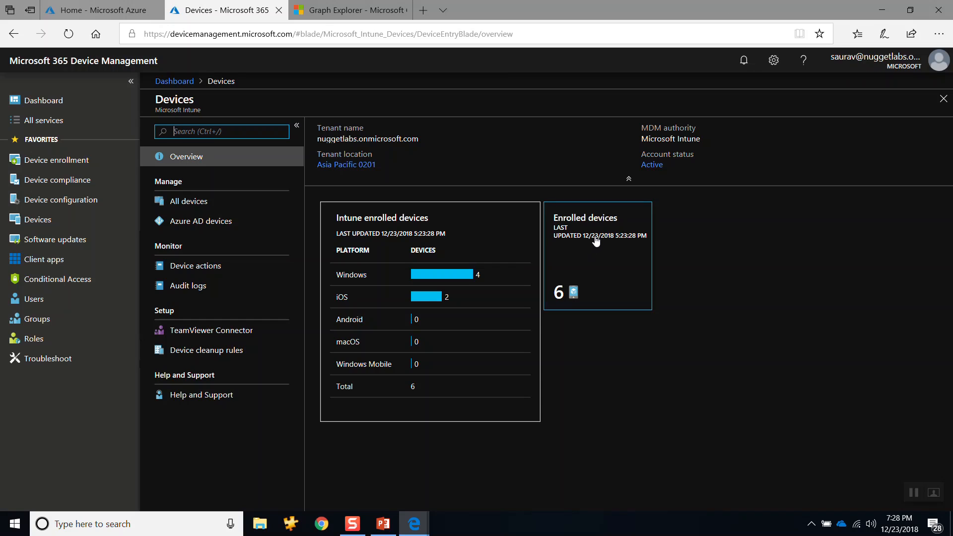
Step: Highlight lastModifiedDateTime in the response body, then check the start of the body against the Devices overview page
{"action": "key", "text": "alt+Tab"}
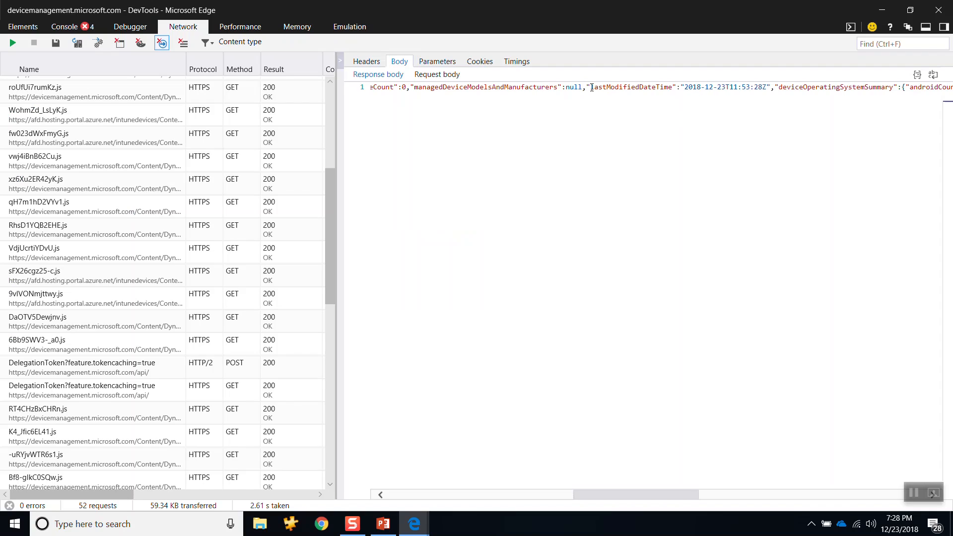
{"action": "left_click_drag", "start_coordinate": [590, 88], "coordinate": [764, 88]}
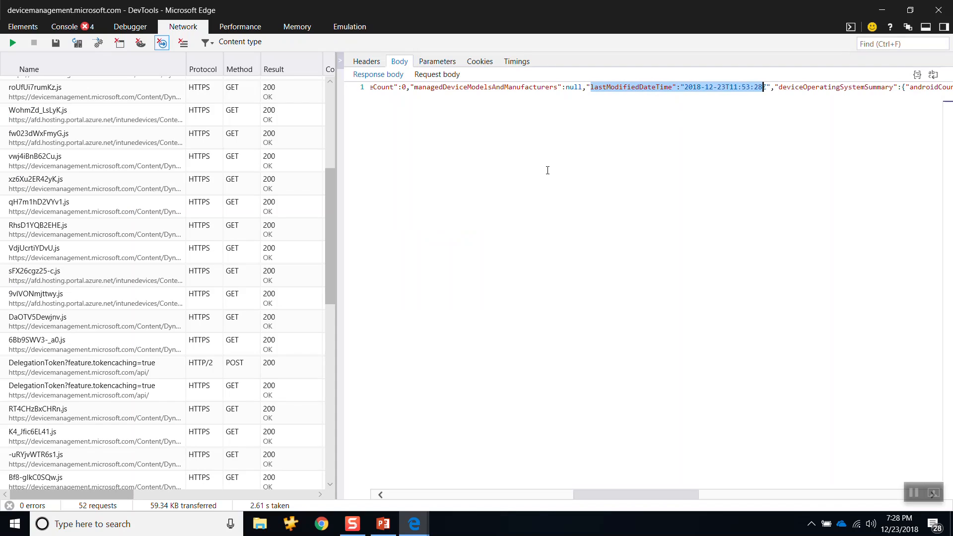
{"action": "left_click_drag", "start_coordinate": [622, 494], "coordinate": [419, 498]}
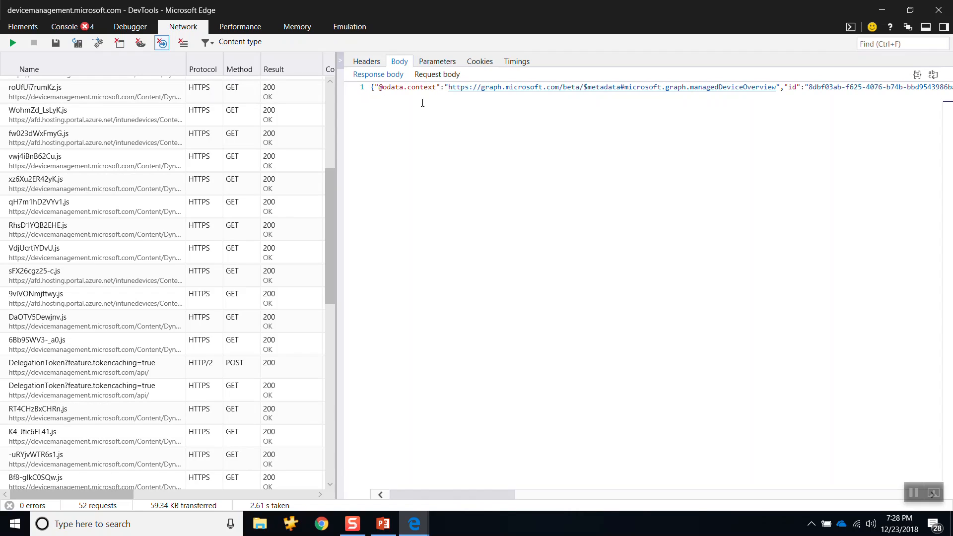
{"action": "key", "text": "alt+Tab"}
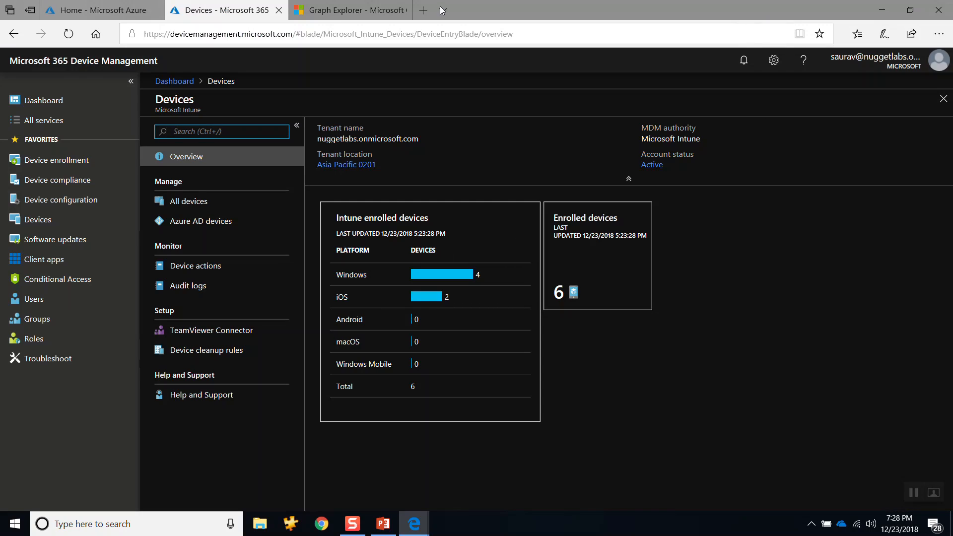
{"action": "key", "text": "alt+Tab"}
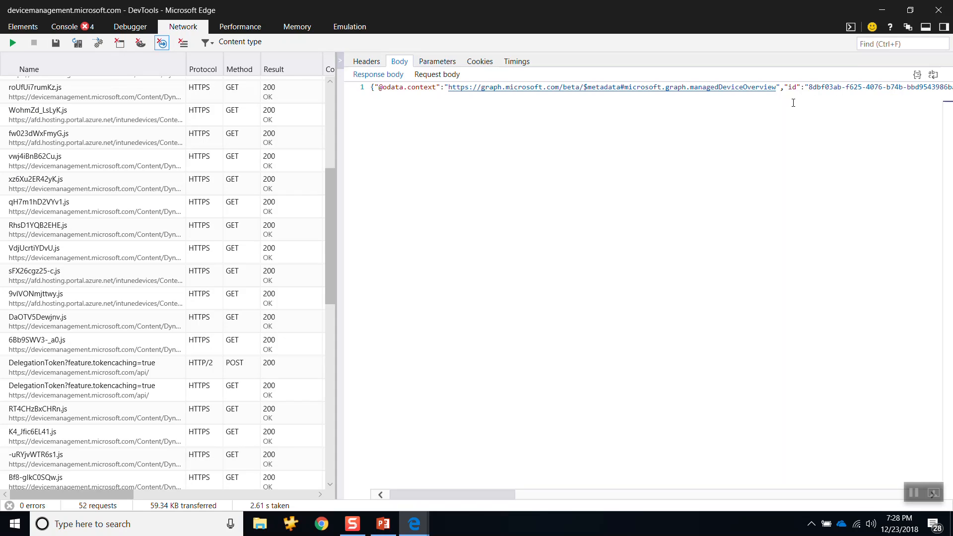
Step: Compare the per-platform counts under deviceOperatingSystemSummary in the response body with the Intune enrolled devices table
{"action": "left_click_drag", "start_coordinate": [479, 493], "coordinate": [731, 514]}
{"action": "key", "text": "alt+Tab"}
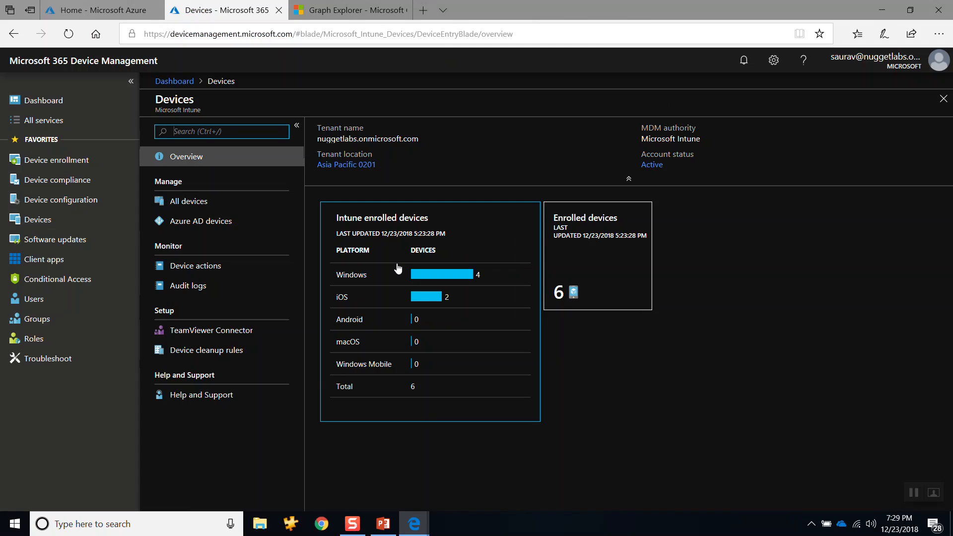
{"action": "key", "text": "alt+Tab"}
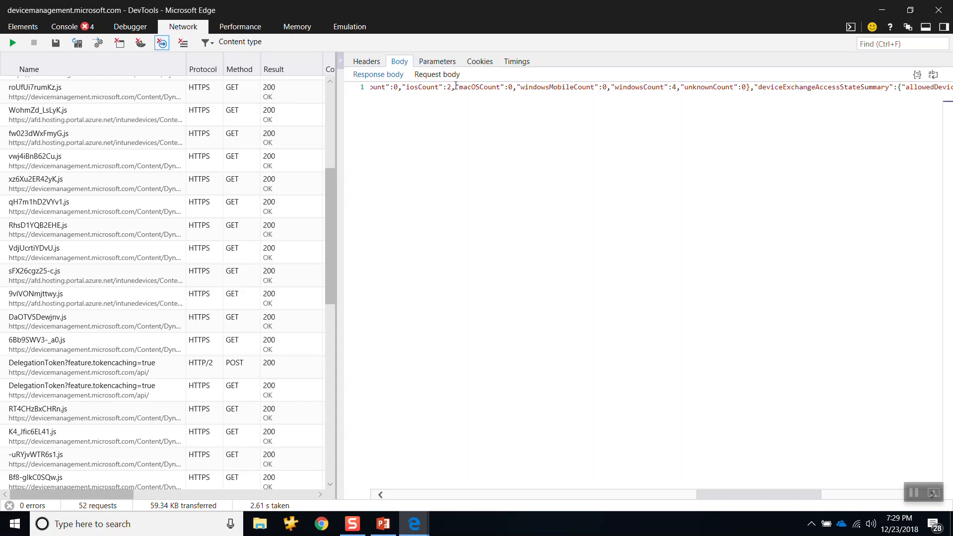
{"action": "key", "text": "alt+Tab"}
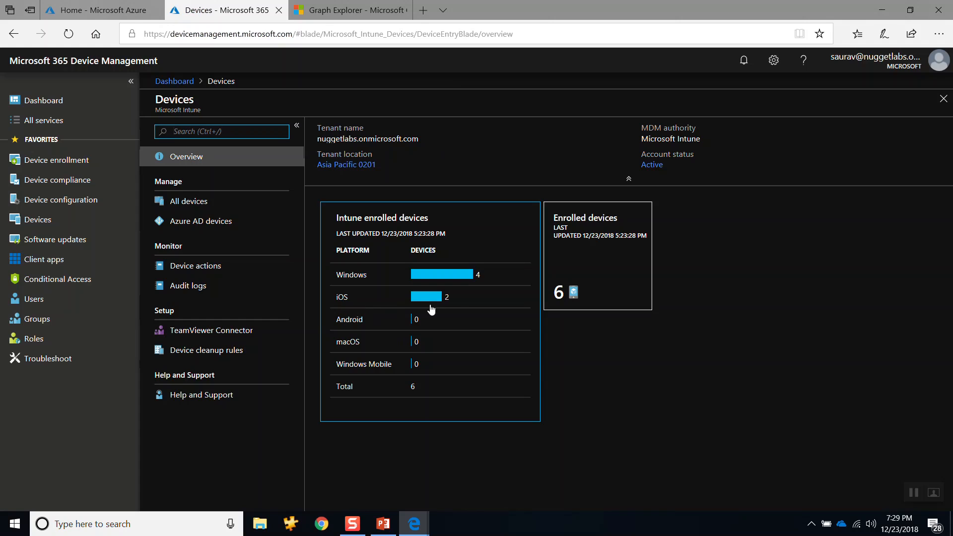
{"action": "key", "text": "alt+Tab"}
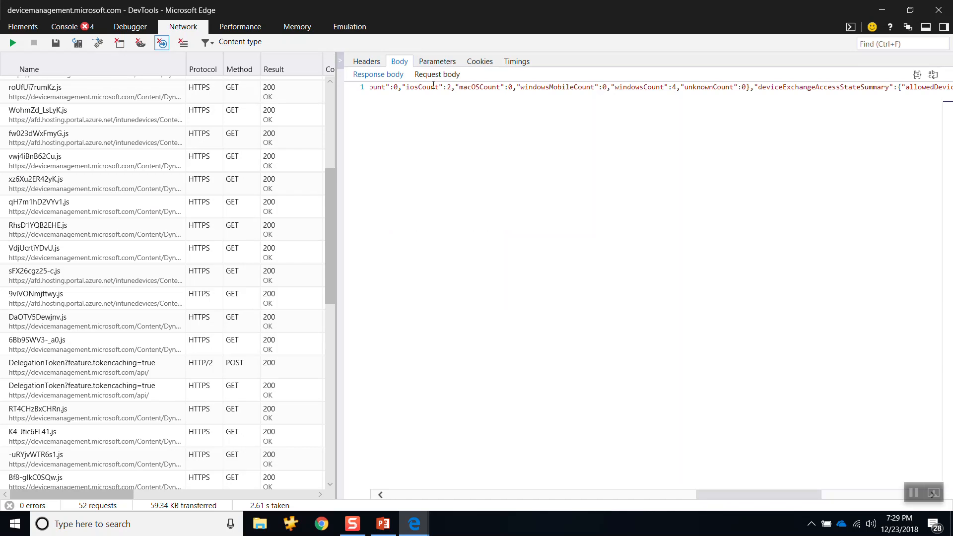
{"action": "left_click_drag", "start_coordinate": [452, 90], "coordinate": [411, 90]}
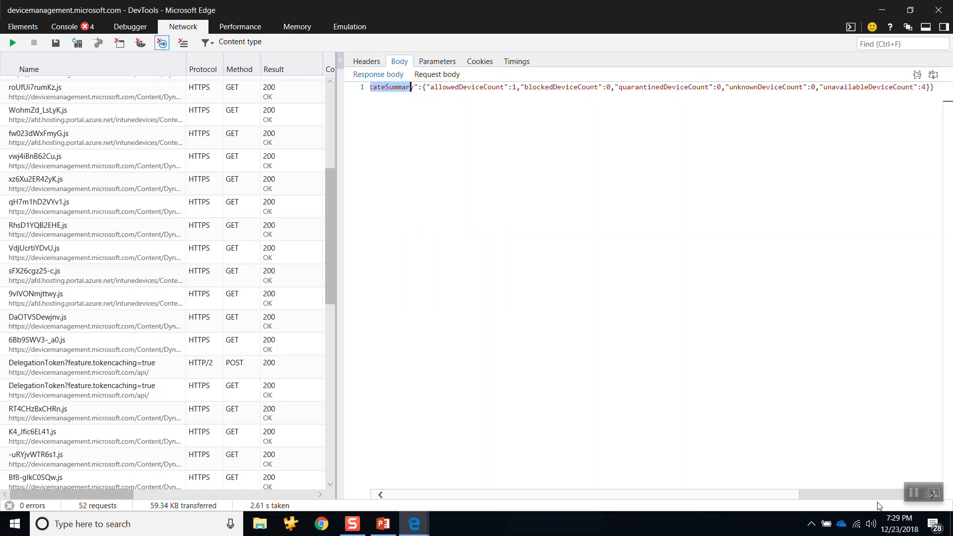
{"action": "left_click_drag", "start_coordinate": [855, 496], "coordinate": [728, 500]}
{"action": "key", "text": "alt+Tab"}
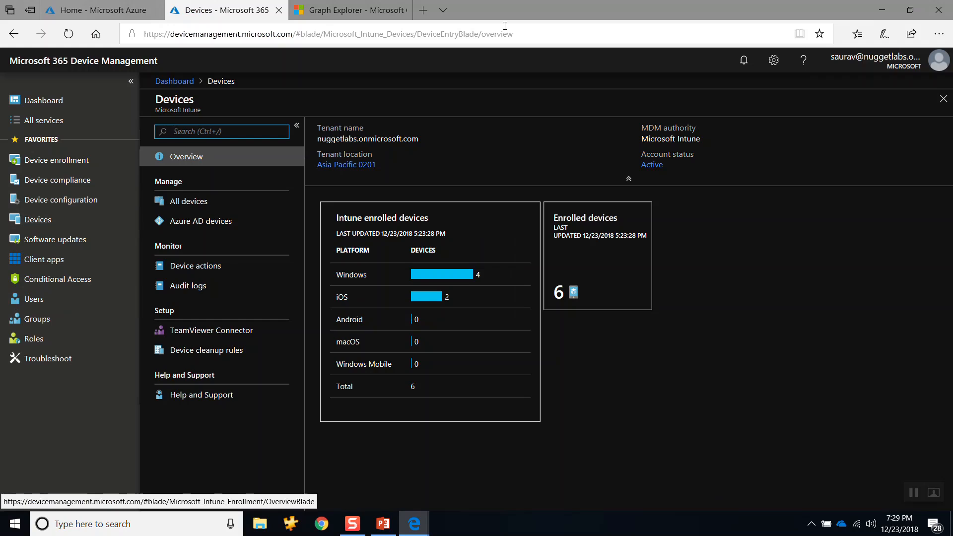
{"action": "key", "text": "alt+Tab"}
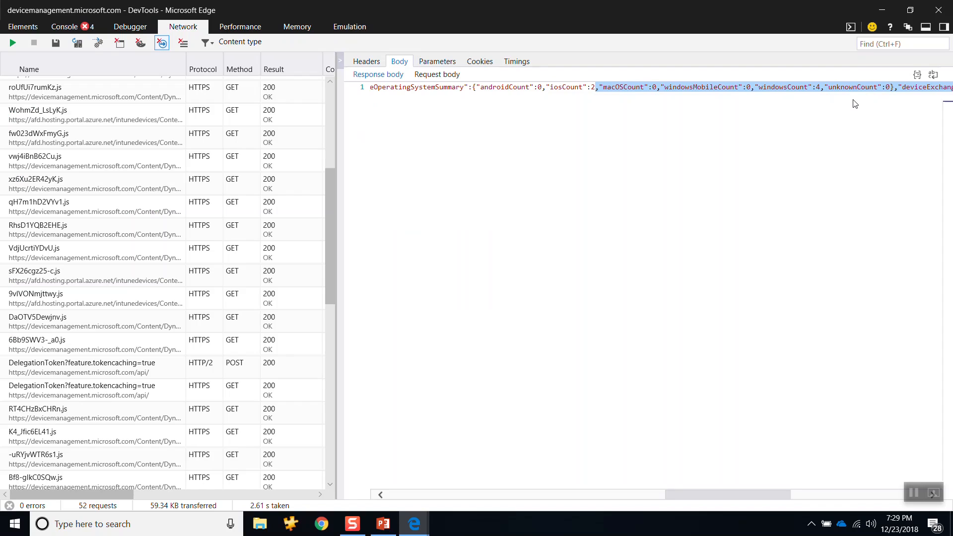
Step: Clear the captured network requests and start a new network profiling session
{"action": "key", "text": "alt+Tab"}
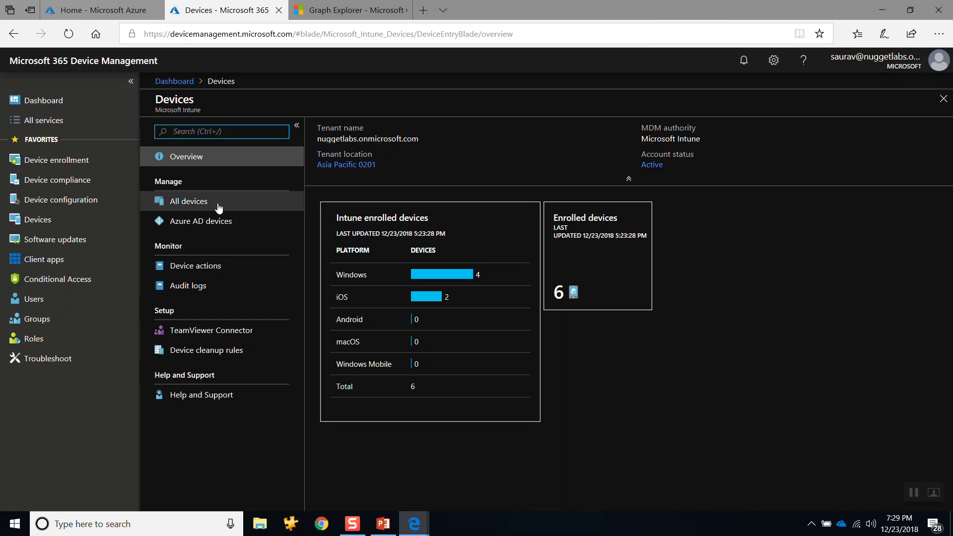
{"action": "key", "text": "alt+Tab"}
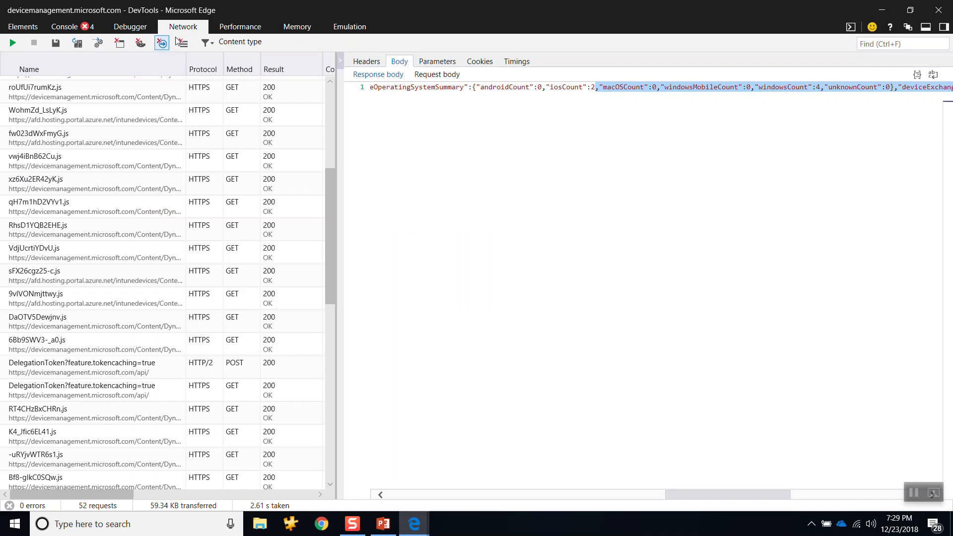
{"action": "left_click", "coordinate": [184, 47]}
{"action": "left_click", "coordinate": [186, 47]}
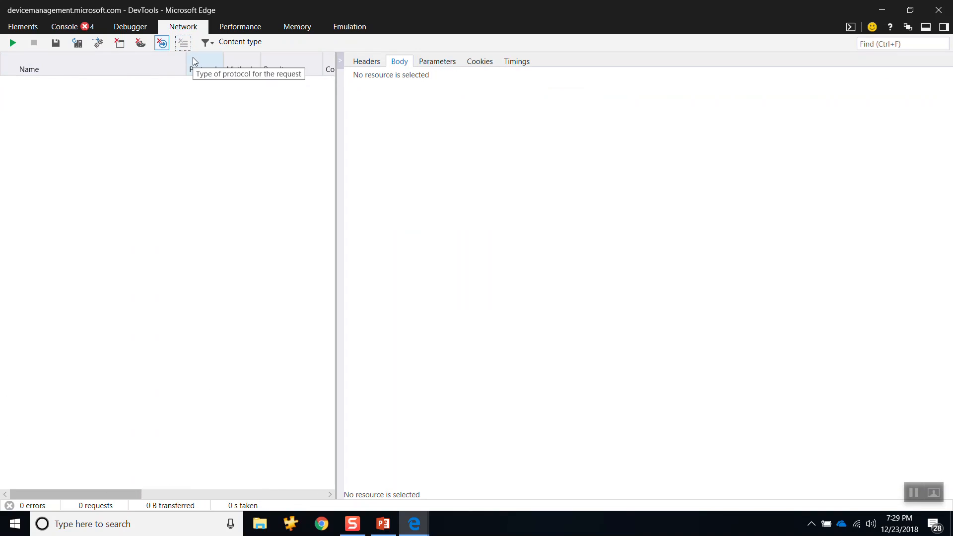
{"action": "left_click", "coordinate": [13, 42]}
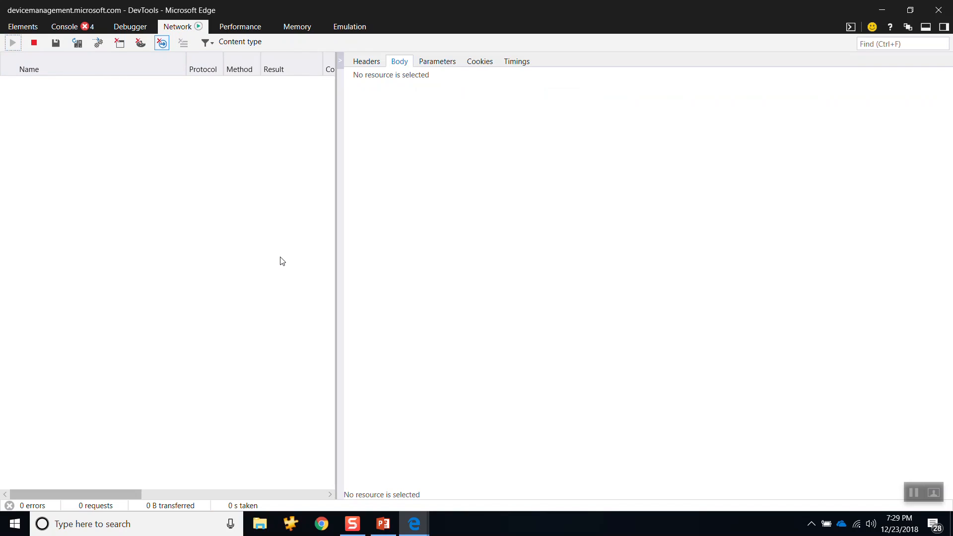
Step: Load the All devices list in the Intune portal to capture its requests, and stop the network capture
{"action": "key", "text": "alt+Tab"}
{"action": "left_click", "coordinate": [189, 202]}
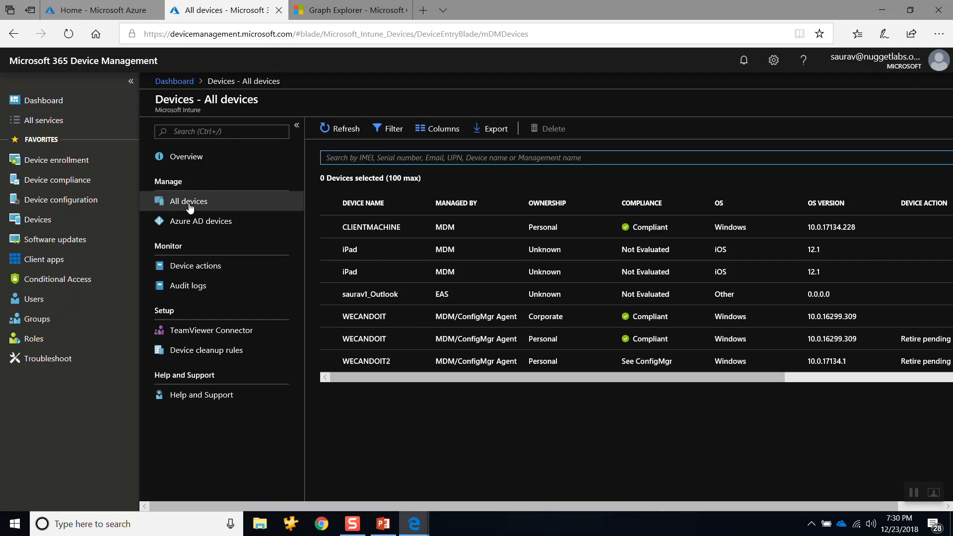
{"action": "key", "text": "alt+Tab"}
{"action": "key", "text": "alt+Tab"}
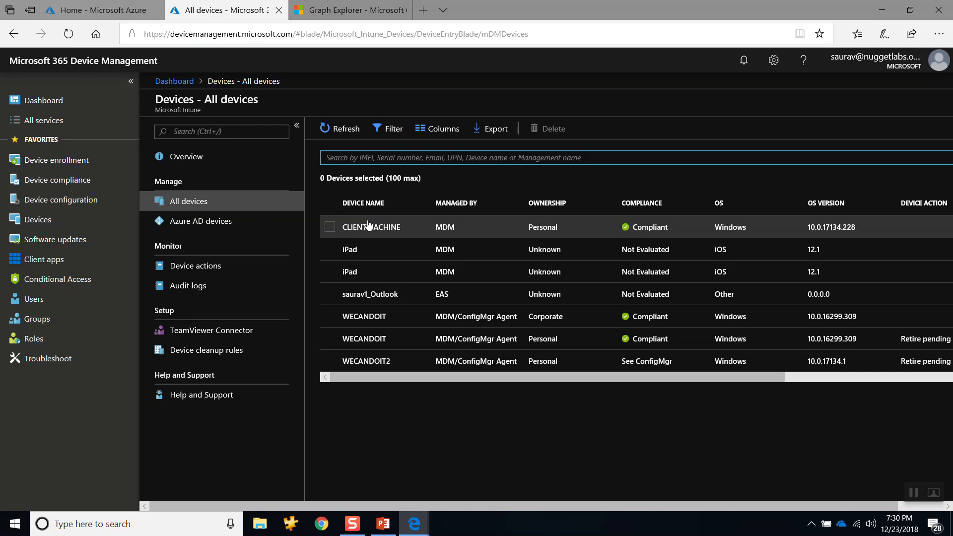
{"action": "key", "text": "alt+Tab"}
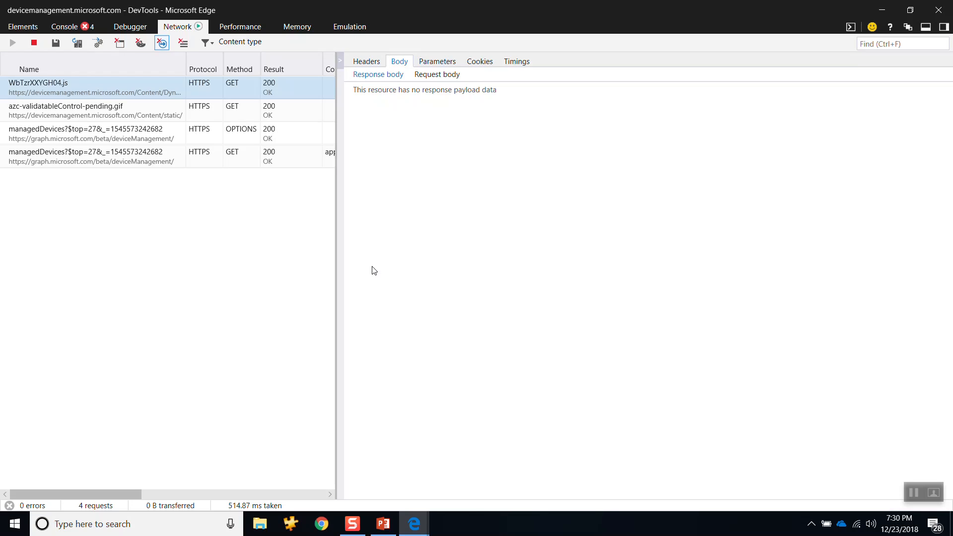
{"action": "left_click", "coordinate": [36, 44]}
Step: Widen the request list and show the headers of the managedDevices OPTIONS request
{"action": "left_click_drag", "start_coordinate": [339, 191], "coordinate": [453, 198]}
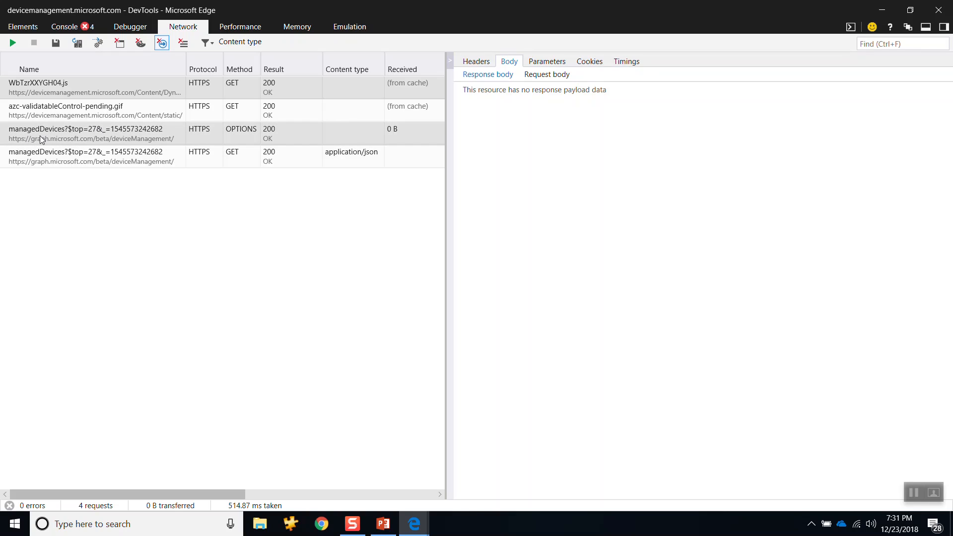
{"action": "left_click", "coordinate": [150, 134]}
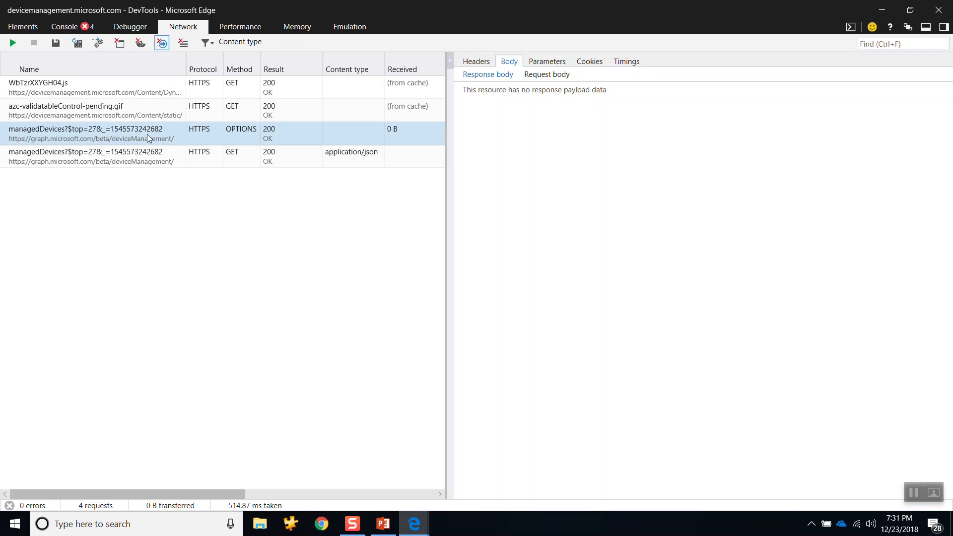
{"action": "left_click", "coordinate": [474, 71]}
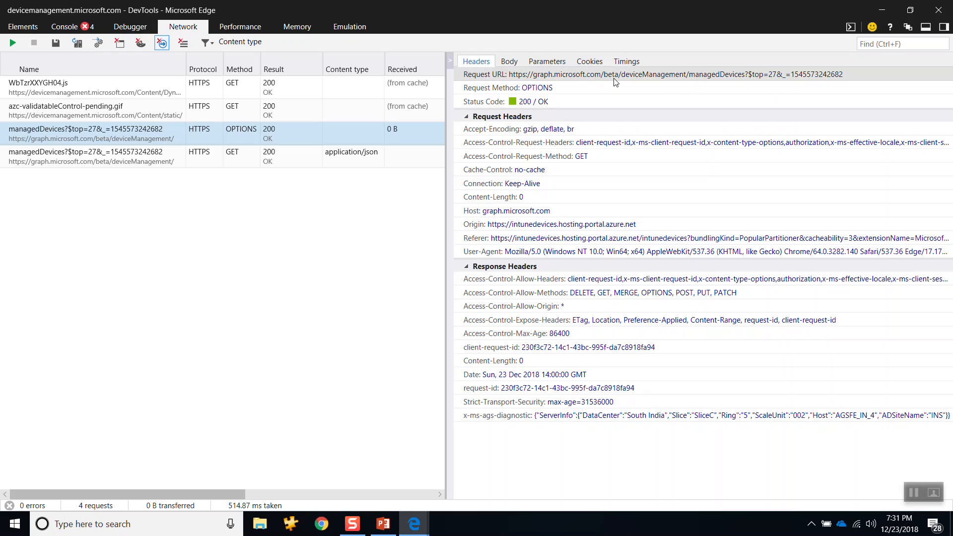
Step: Compare the managedDevices request URL with the All devices page, and highlight the Access-Control-Allow-Methods response header
{"action": "key", "text": "alt+Tab"}
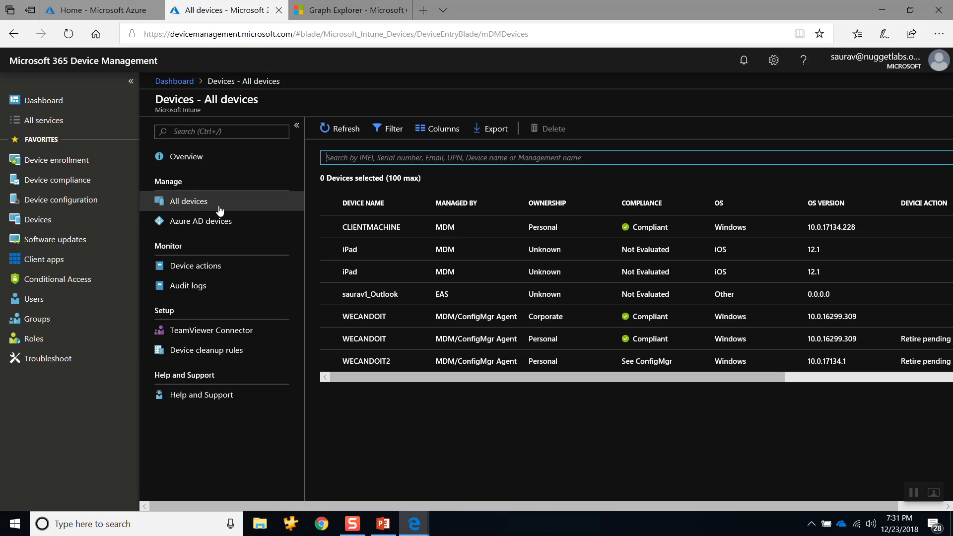
{"action": "key", "text": "alt+Tab"}
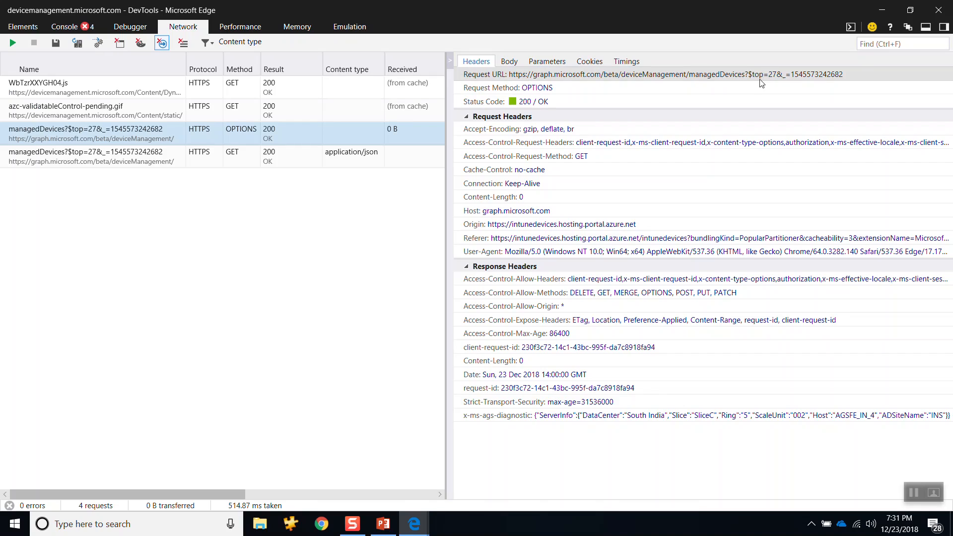
{"action": "key", "text": "alt+Tab"}
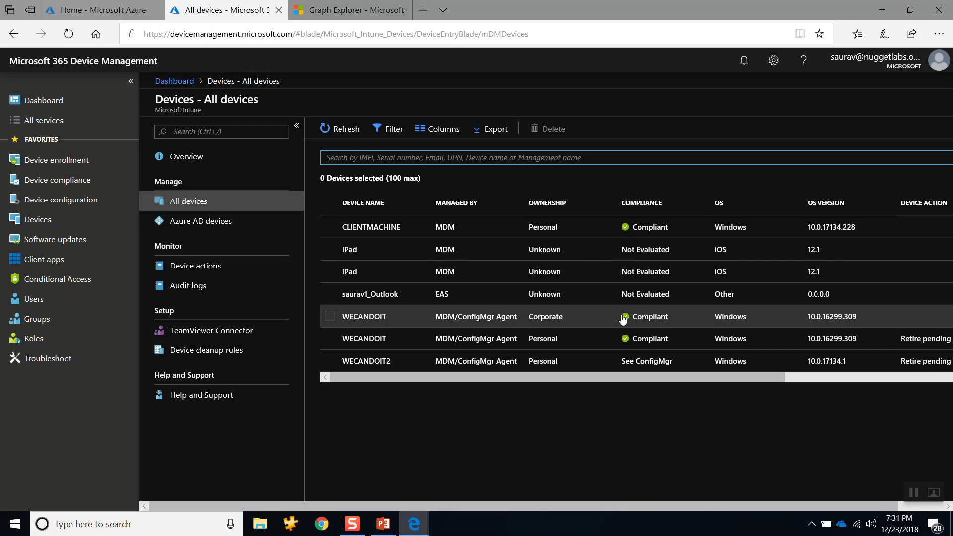
{"action": "key", "text": "alt+Tab"}
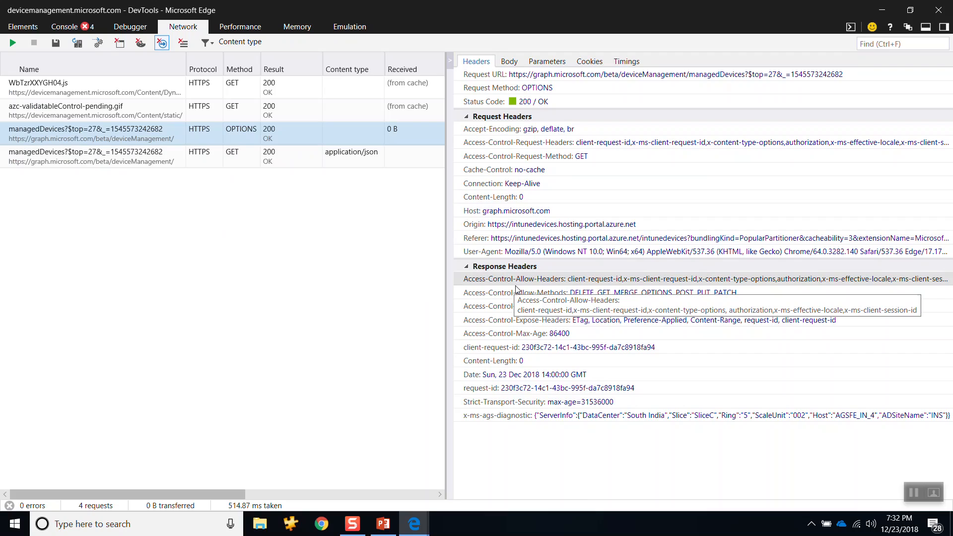
{"action": "left_click", "coordinate": [734, 291]}
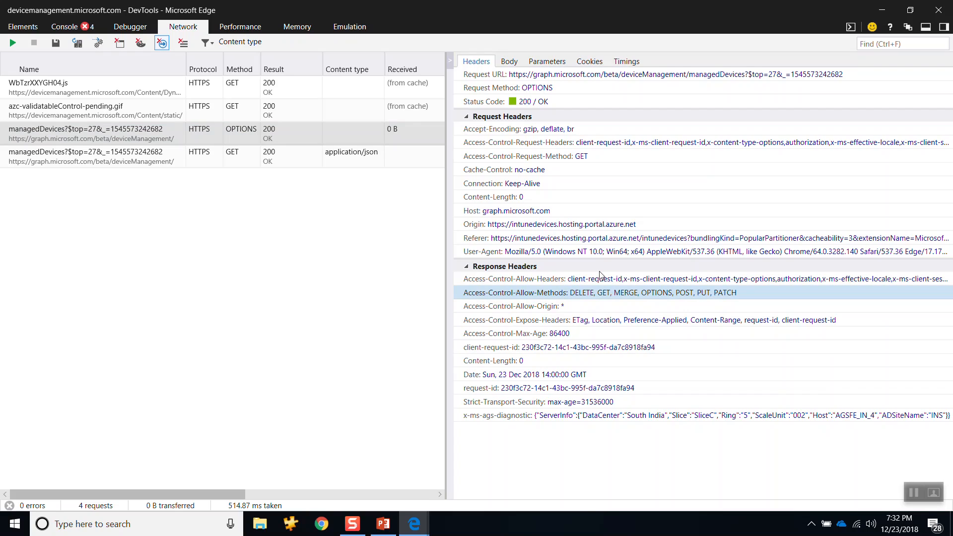
Step: Review the managedDevices GET request's headers, response body and request body, and check them against the All devices list
{"action": "left_click", "coordinate": [160, 162]}
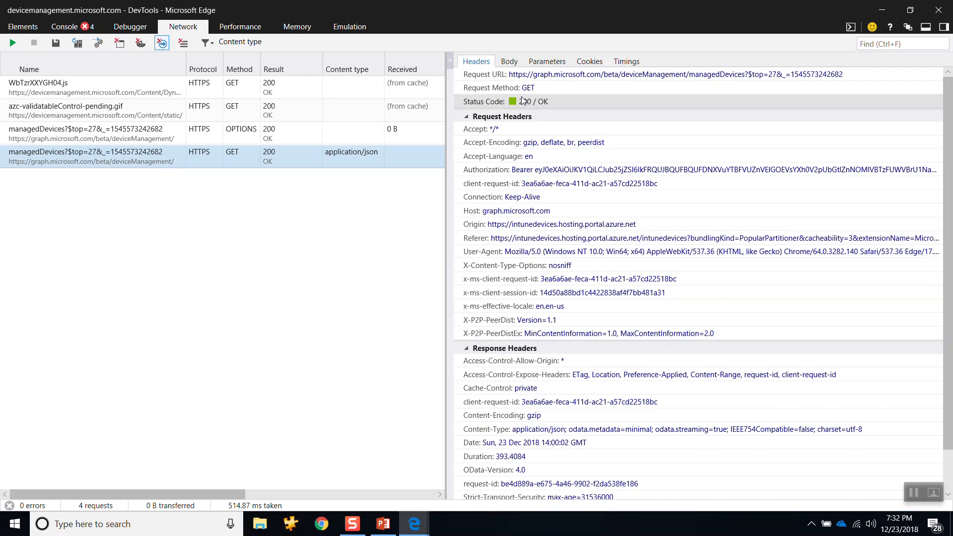
{"action": "left_click", "coordinate": [510, 64]}
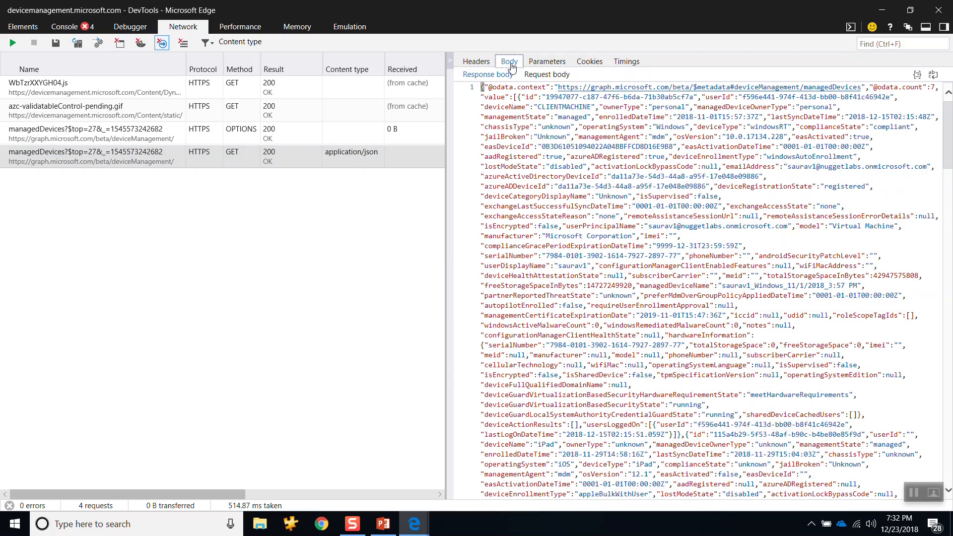
{"action": "left_click", "coordinate": [552, 77]}
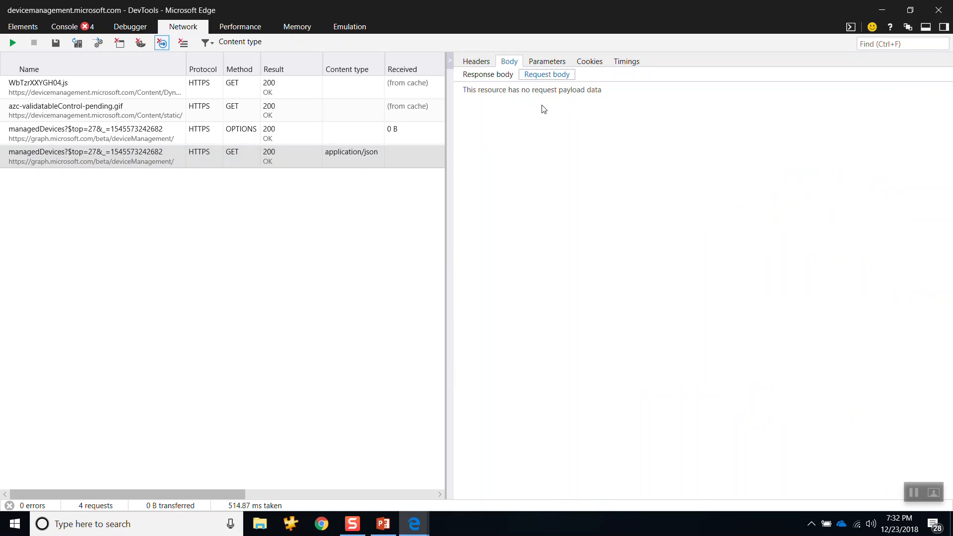
{"action": "key", "text": "alt+Tab"}
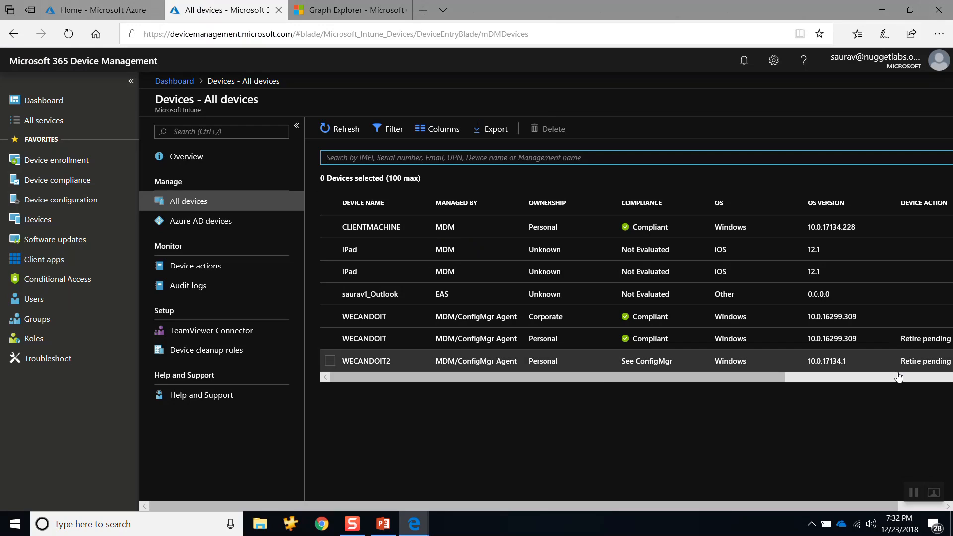
{"action": "key", "text": "alt+Tab"}
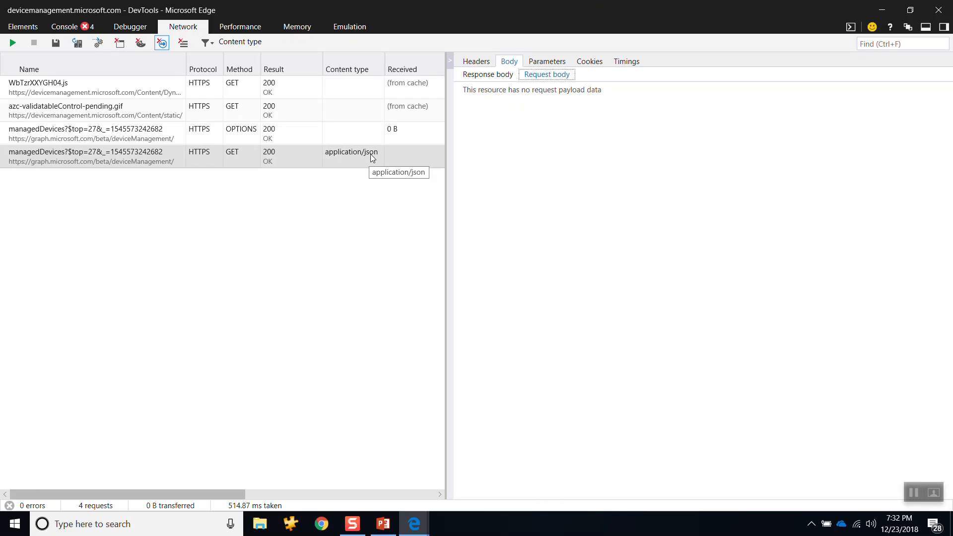
{"action": "left_click", "coordinate": [486, 77]}
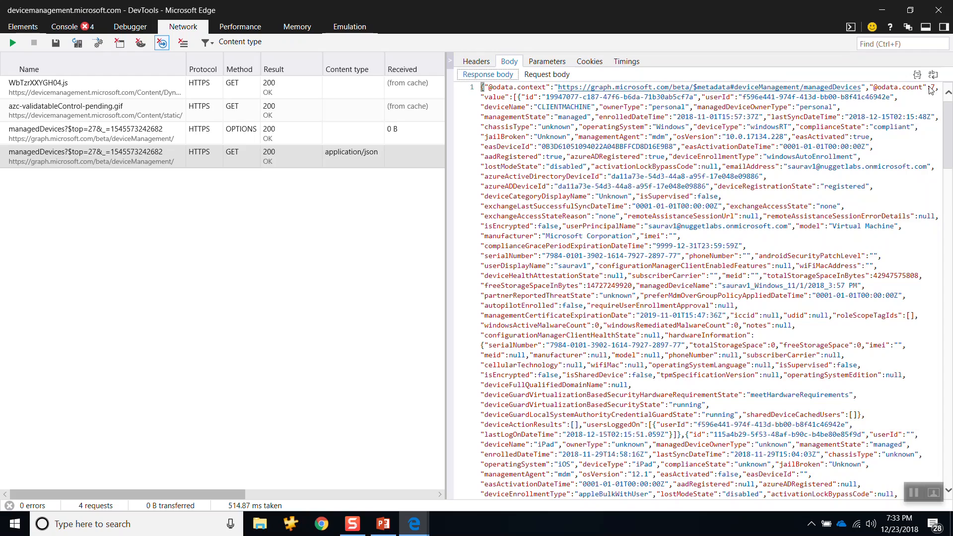
{"action": "key", "text": "F12"}
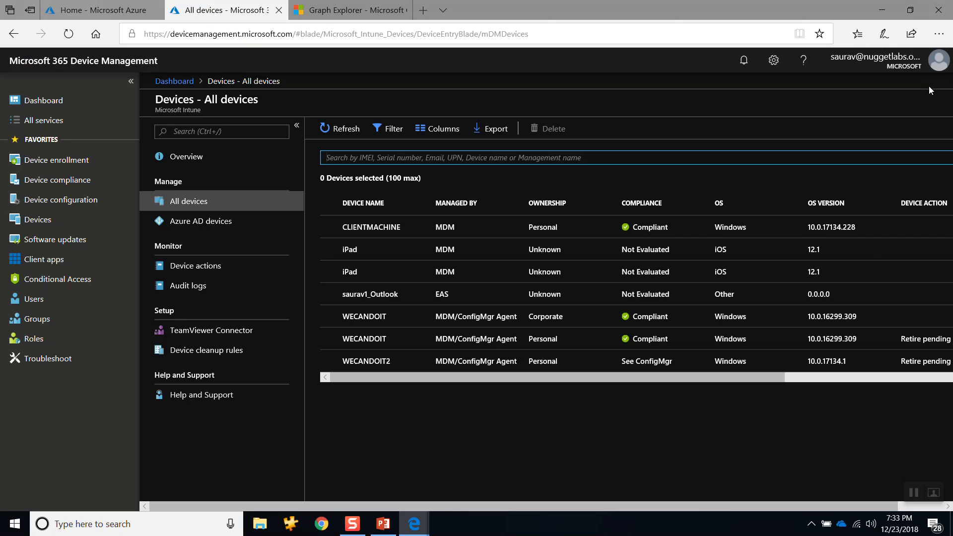
{"action": "key", "text": "F12"}
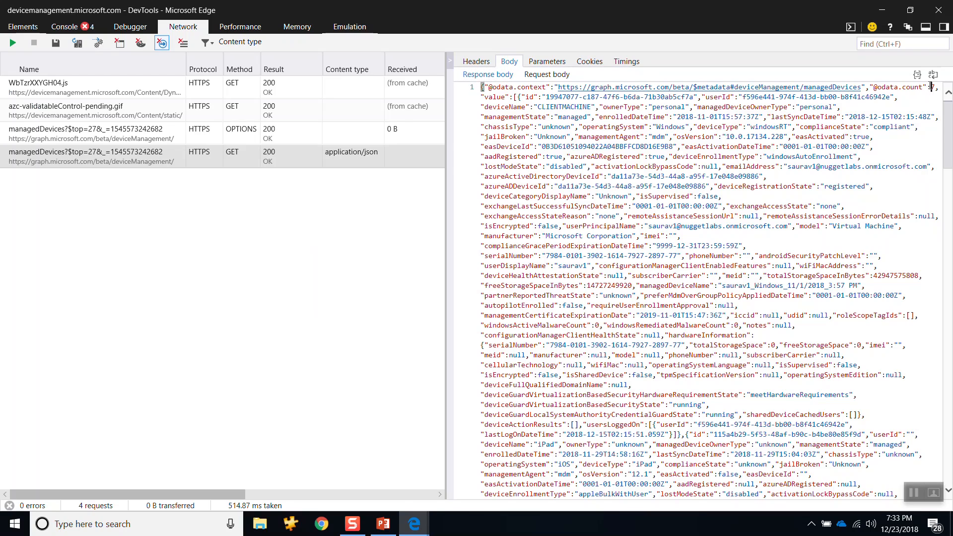
Step: Compare the All devices list with the managedDevices response body, and highlight the CLIENTMACHINE device name in the response
{"action": "key", "text": "F12"}
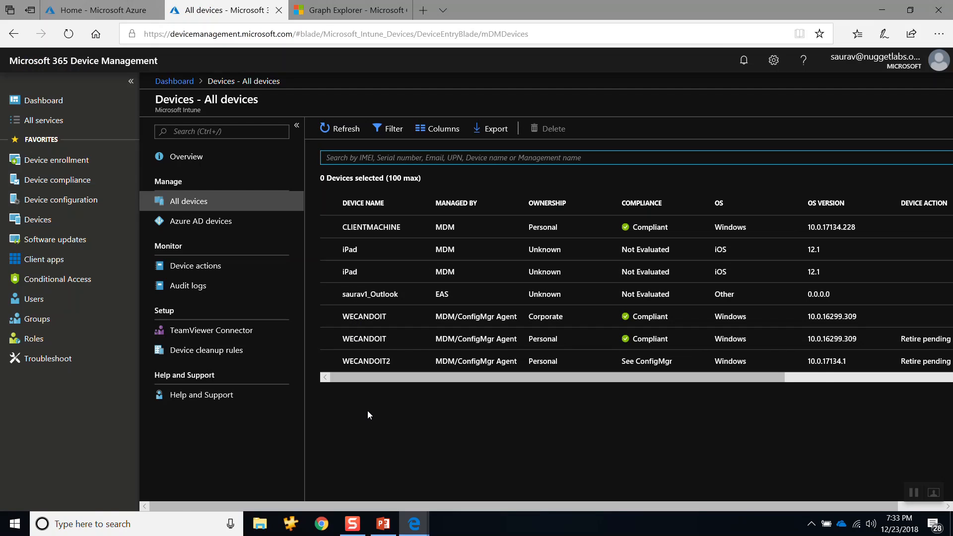
{"action": "key", "text": "F12"}
{"action": "key", "text": "F12"}
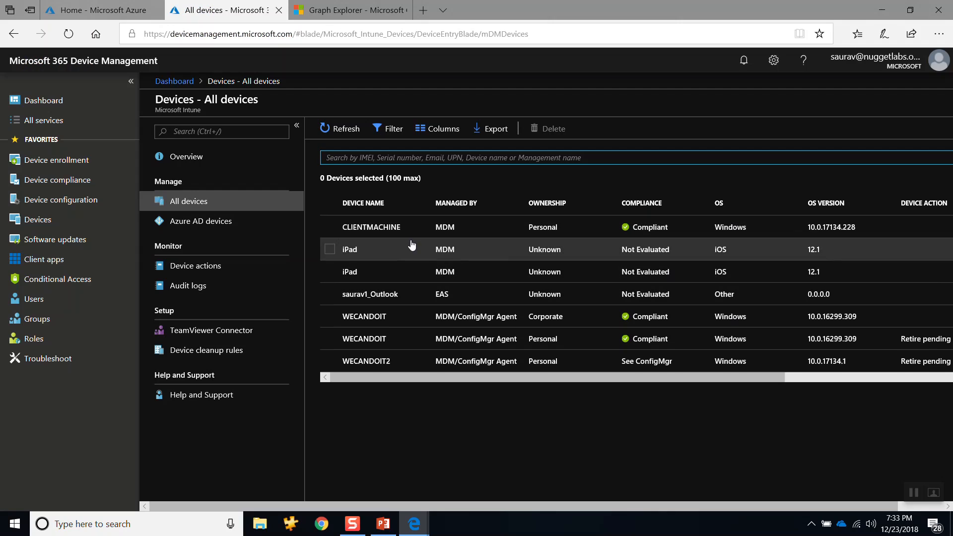
{"action": "key", "text": "F12"}
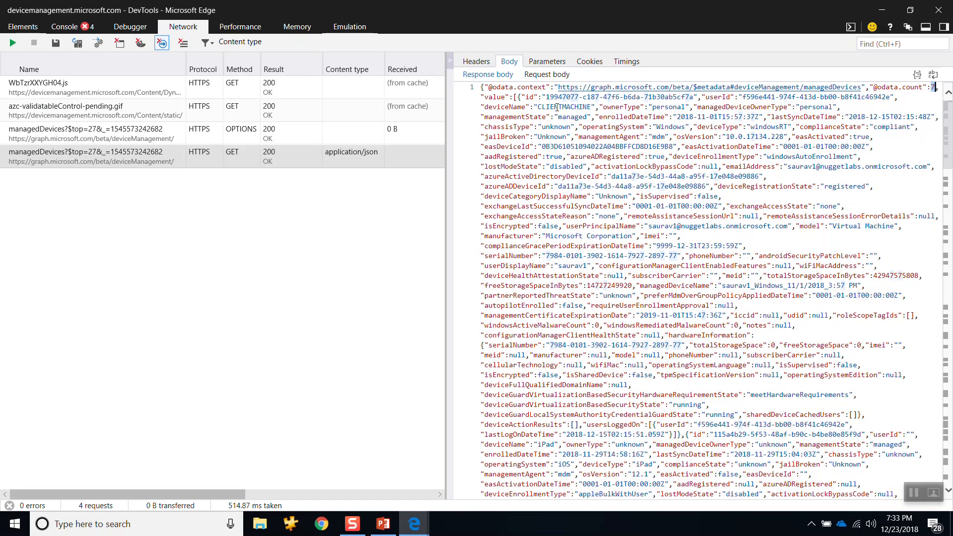
{"action": "double_click", "coordinate": [558, 107]}
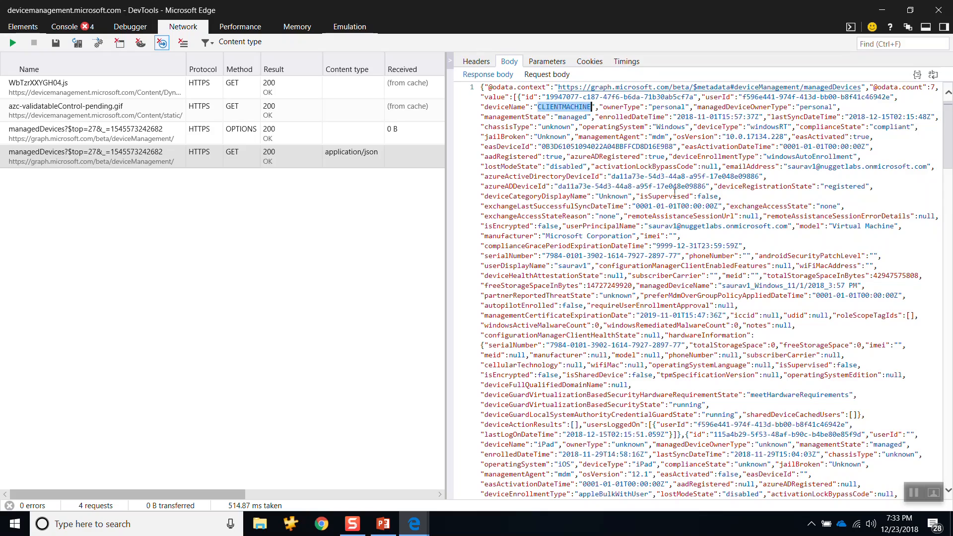
Step: Inspect CLIENTMACHINE's userPrincipalName, managementAgent, enrolledDateTime, lastSyncDateTime and managedDeviceOwnerType values in the response body
{"action": "left_click_drag", "start_coordinate": [645, 226], "coordinate": [773, 231]}
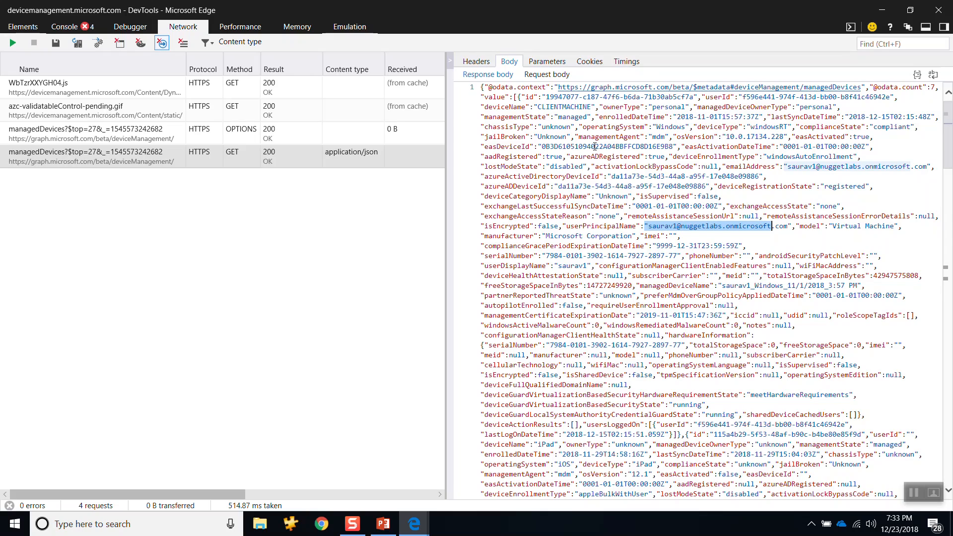
{"action": "double_click", "coordinate": [664, 137]}
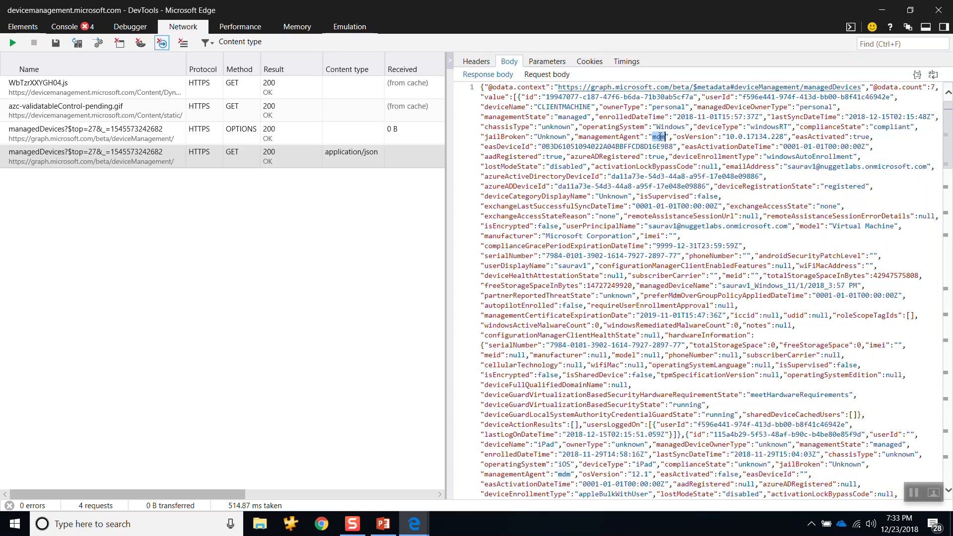
{"action": "double_click", "coordinate": [671, 117]}
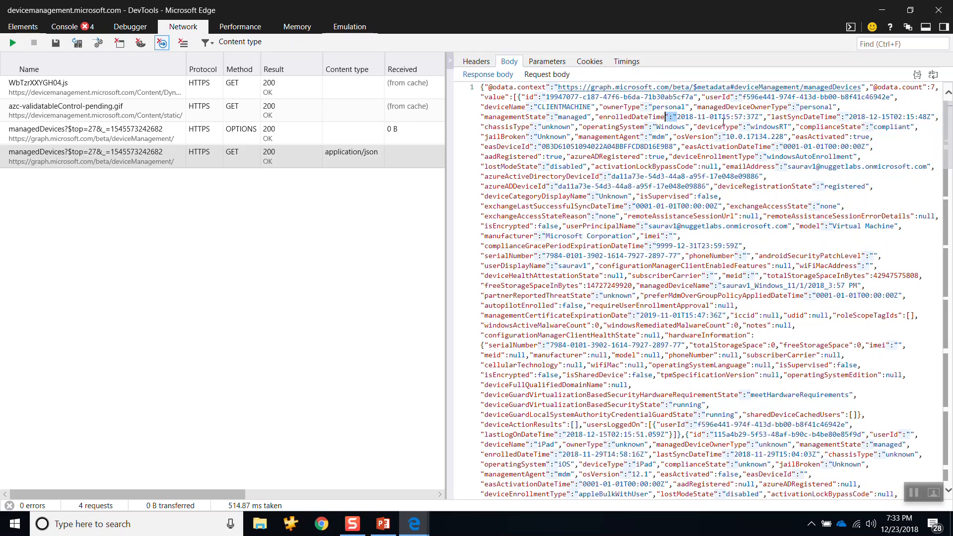
{"action": "double_click", "coordinate": [854, 117]}
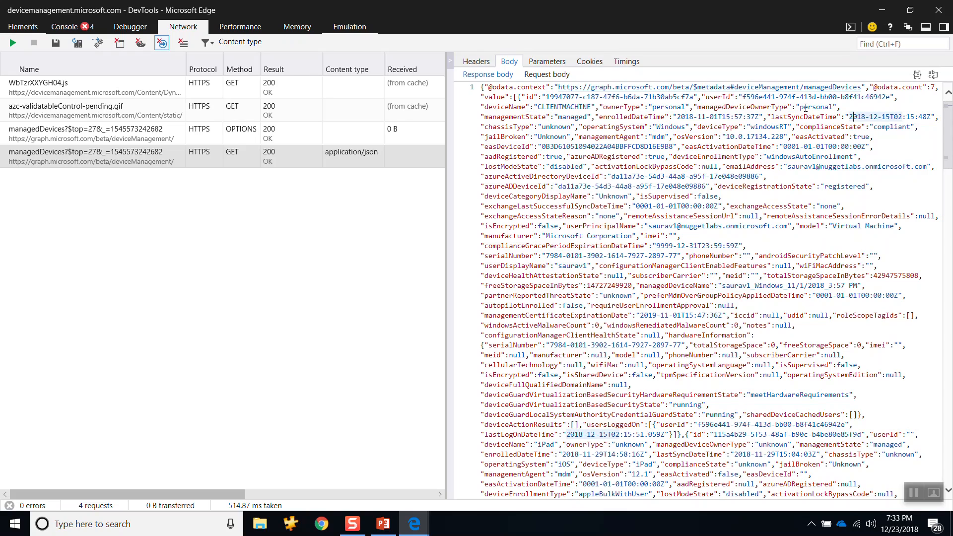
{"action": "double_click", "coordinate": [803, 107]}
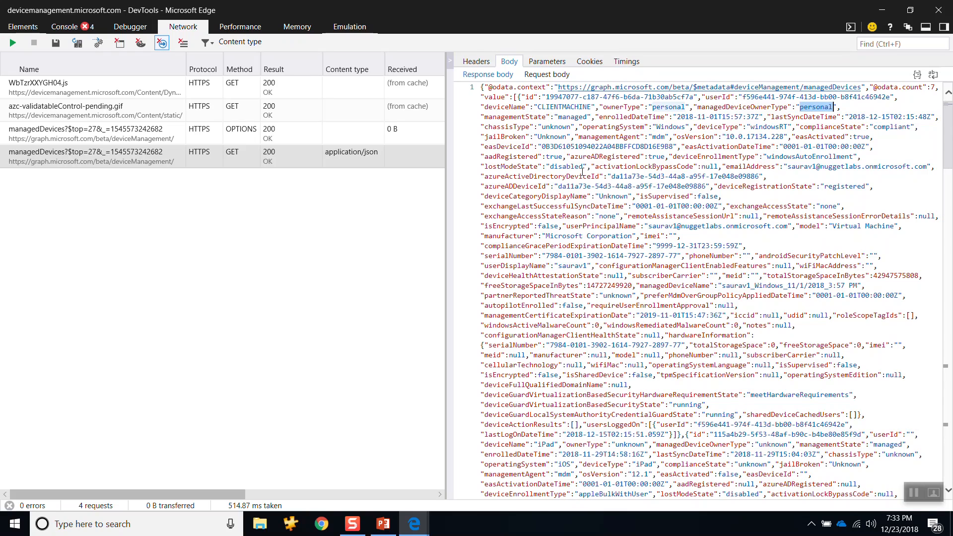
Step: Read on through the iPad entries to the Outlook device, and highlight its userPrincipalName and managedDeviceOwnerType values
{"action": "scroll", "coordinate": [582, 172], "scroll_direction": "down", "scroll_amount": 5}
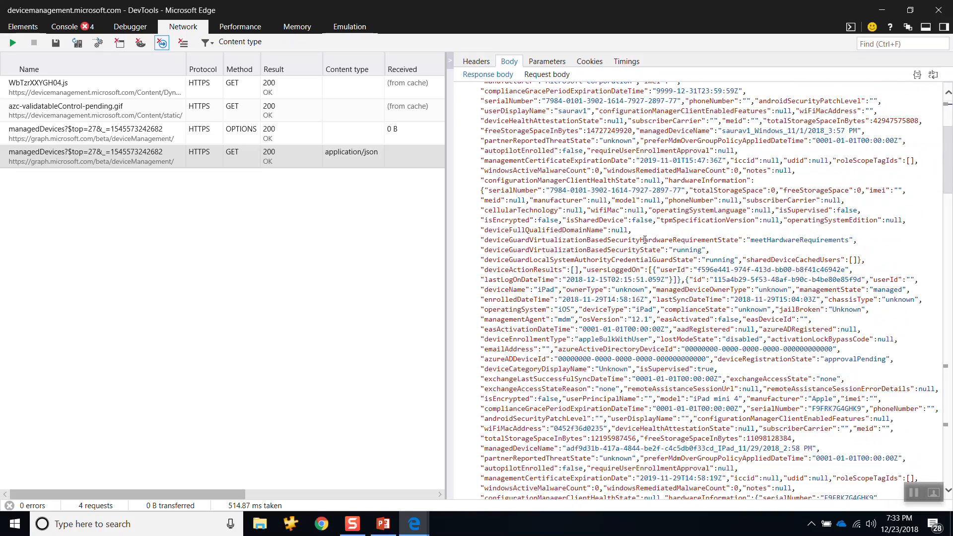
{"action": "scroll", "coordinate": [645, 240], "scroll_direction": "down", "scroll_amount": 12}
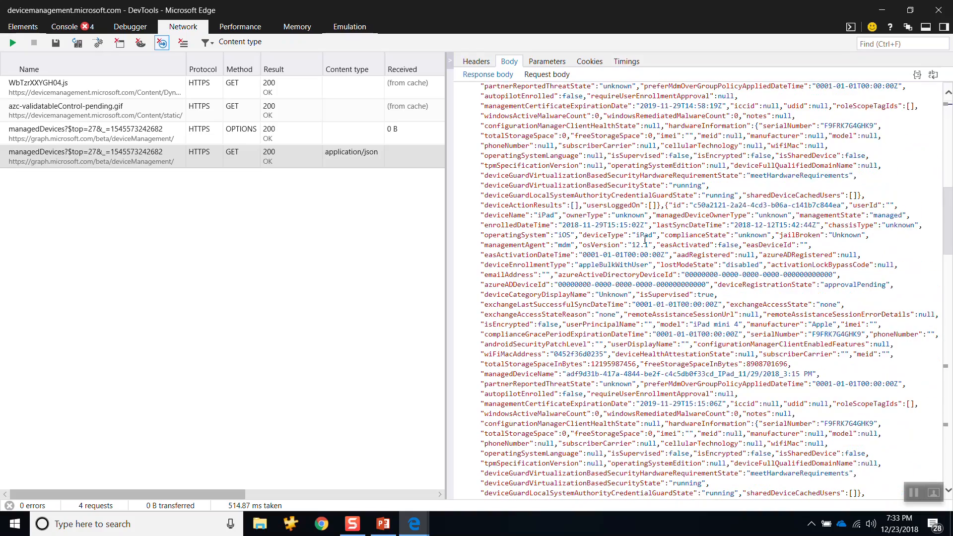
{"action": "scroll", "coordinate": [645, 240], "scroll_direction": "down", "scroll_amount": 7}
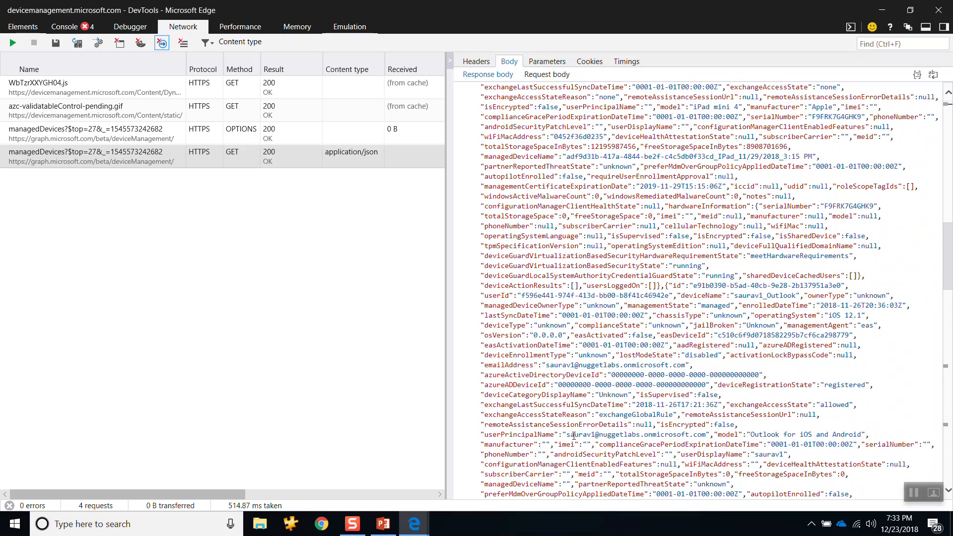
{"action": "left_click_drag", "start_coordinate": [567, 434], "coordinate": [674, 435]}
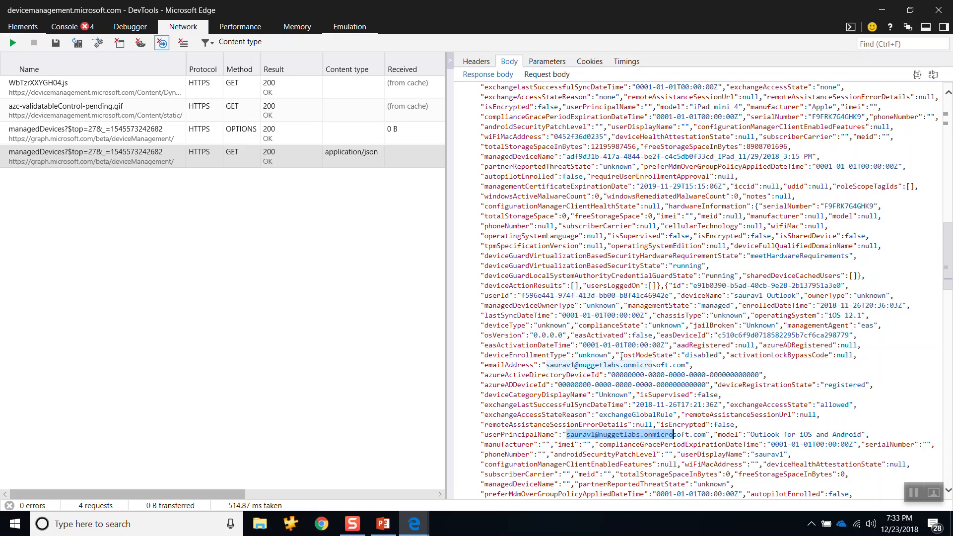
{"action": "double_click", "coordinate": [603, 305]}
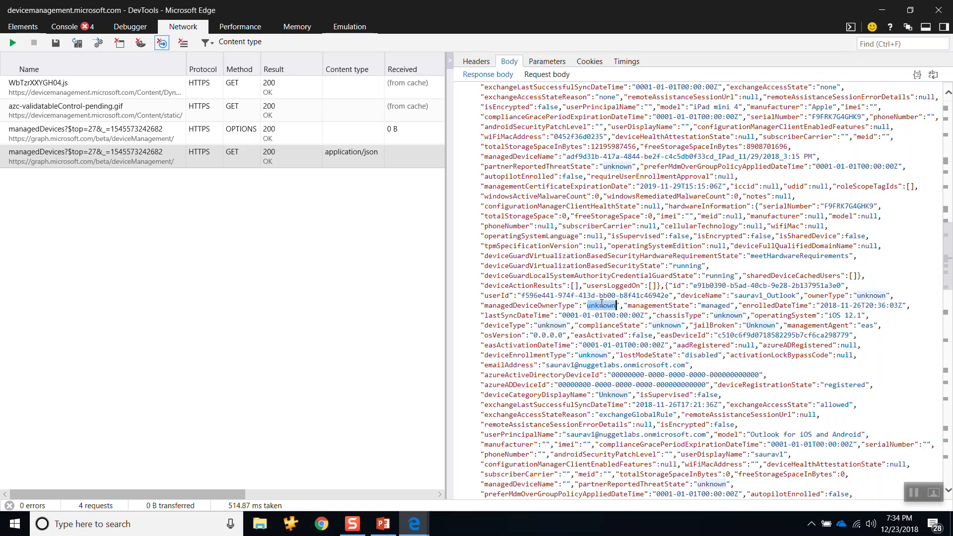
{"action": "double_click", "coordinate": [545, 226]}
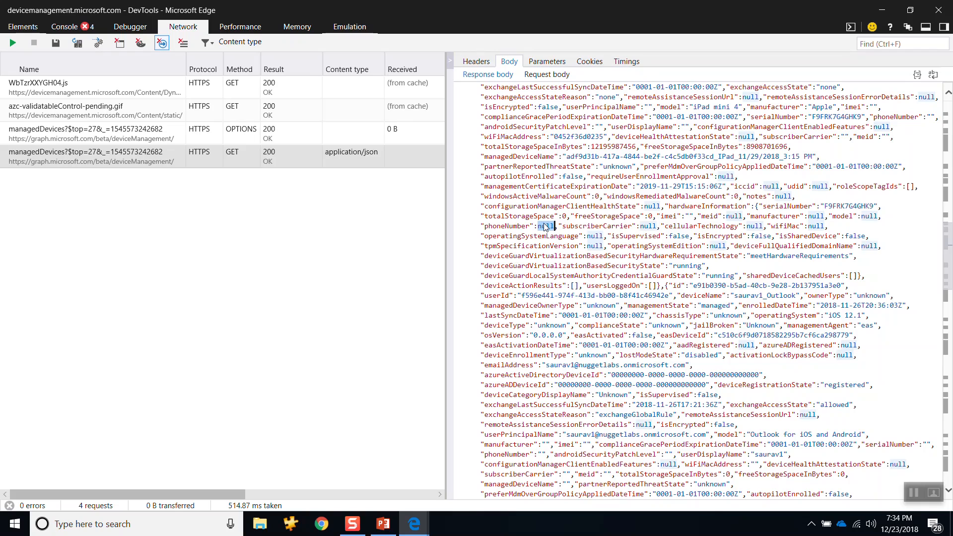
Step: Check the All devices list once more, and return to the start of the managedDevices response body
{"action": "key", "text": "alt+Tab"}
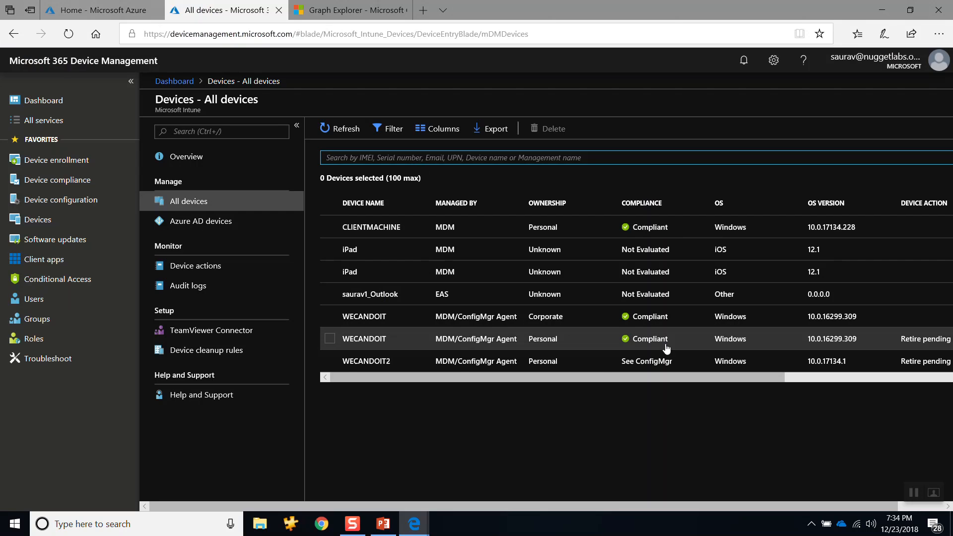
{"action": "mouse_move", "coordinate": [414, 524]}
{"action": "left_click", "coordinate": [413, 266]}
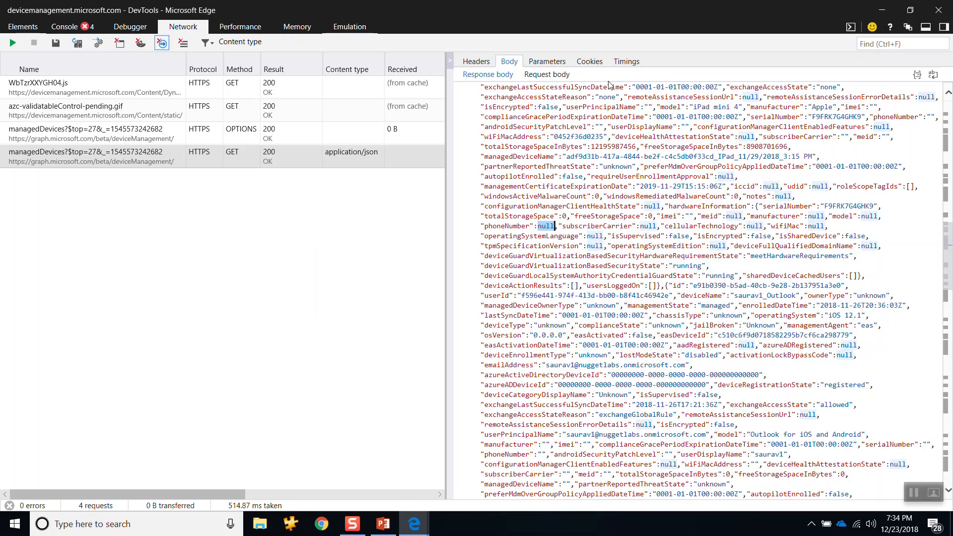
{"action": "left_click", "coordinate": [498, 77]}
{"action": "scroll", "coordinate": [563, 133], "scroll_direction": "up", "scroll_amount": 3}
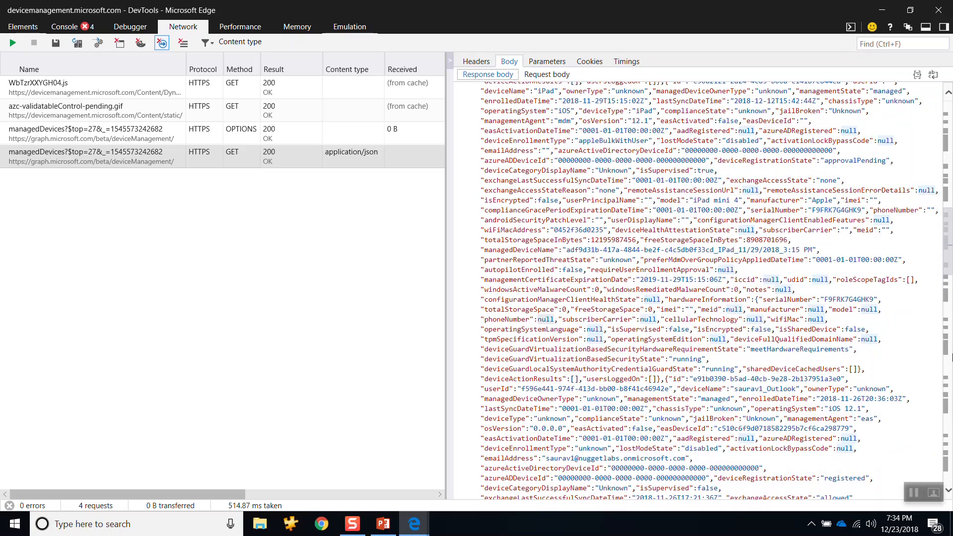
{"action": "scroll", "coordinate": [695, 288], "scroll_direction": "up", "scroll_amount": 12}
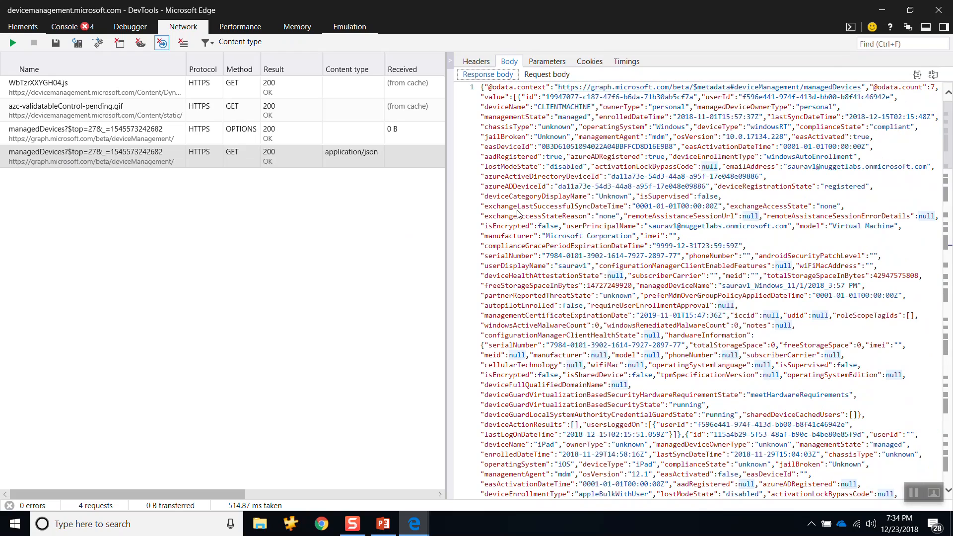
{"action": "key", "text": "alt+Tab"}
{"action": "left_click", "coordinate": [330, 7]}
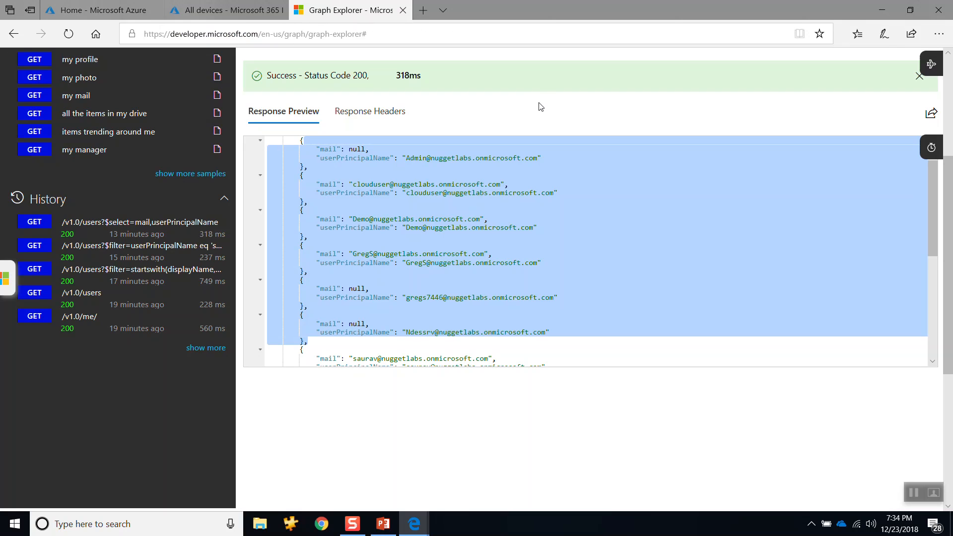
{"action": "scroll", "coordinate": [541, 107], "scroll_direction": "up", "scroll_amount": 4}
{"action": "left_click", "coordinate": [658, 101]}
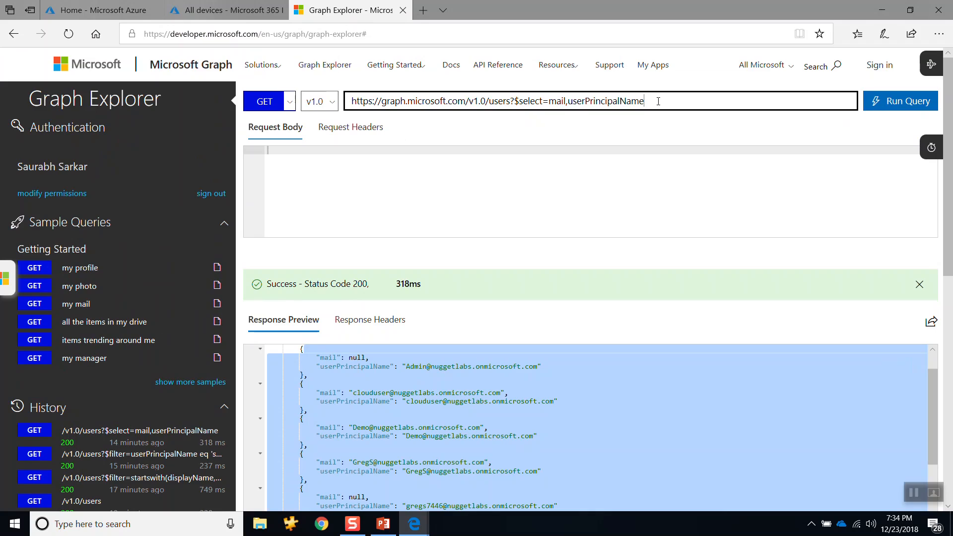
{"action": "key", "text": "BackSpace"}
{"action": "key", "text": "BackSpace"}
{"action": "key", "text": "BackSpace"}
{"action": "key", "text": "BackSpace"}
{"action": "key", "text": "BackSpace"}
{"action": "key", "text": "BackSpace"}
{"action": "key", "text": "BackSpace"}
{"action": "key", "text": "BackSpace"}
{"action": "key", "text": "BackSpace"}
{"action": "key", "text": "BackSpace"}
{"action": "key", "text": "BackSpace"}
{"action": "key", "text": "BackSpace"}
{"action": "key", "text": "BackSpace"}
{"action": "key", "text": "BackSpace"}
{"action": "key", "text": "BackSpace"}
{"action": "key", "text": "BackSpace"}
{"action": "key", "text": "BackSpace"}
{"action": "key", "text": "BackSpace"}
{"action": "key", "text": "BackSpace"}
{"action": "key", "text": "BackSpace"}
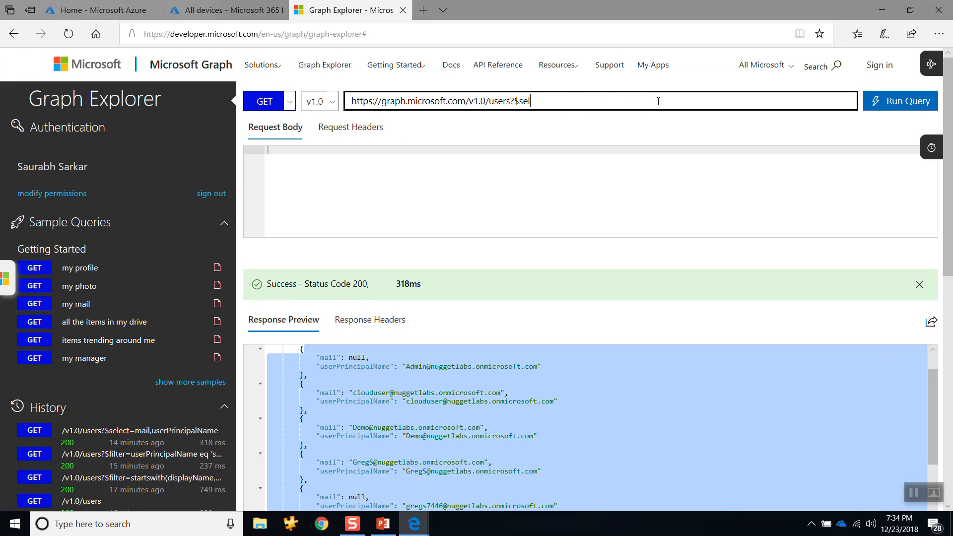
{"action": "key", "text": "BackSpace"}
{"action": "key", "text": "BackSpace"}
{"action": "key", "text": "BackSpace"}
{"action": "key", "text": "BackSpace"}
{"action": "key", "text": "BackSpace"}
{"action": "key", "text": "BackSpace"}
{"action": "key", "text": "BackSpace"}
{"action": "key", "text": "BackSpace"}
{"action": "key", "text": "BackSpace"}
{"action": "key", "text": "BackSpace"}
{"action": "key", "text": "BackSpace"}
{"action": "key", "text": "BackSpace"}
{"action": "key", "text": "BackSpace"}
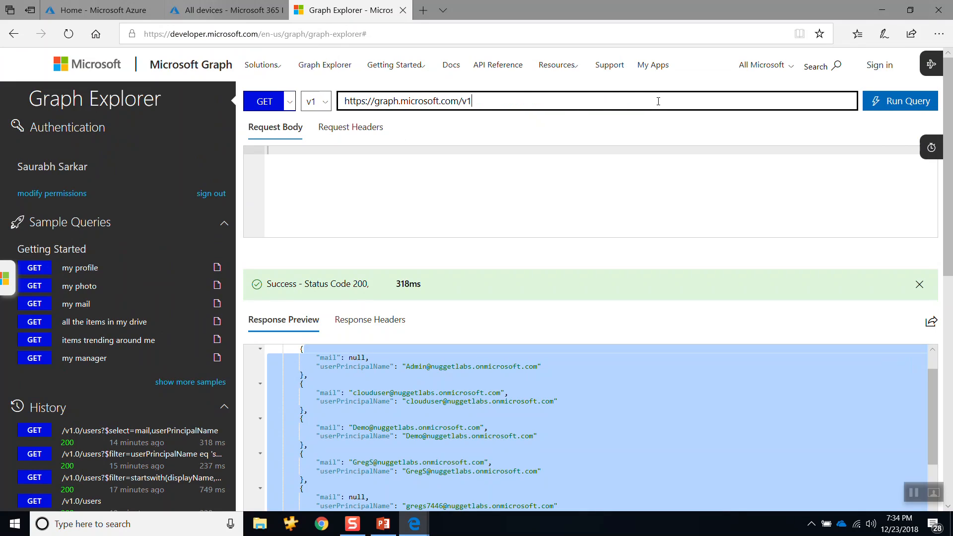
{"action": "key", "text": "BackSpace"}
{"action": "key", "text": "BackSpace"}
{"action": "type", "text": "beta"}
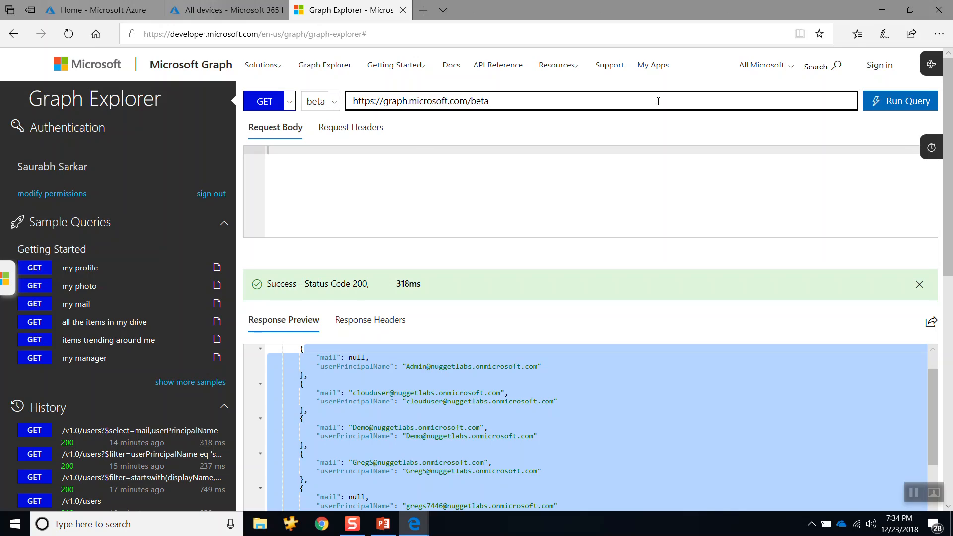
{"action": "type", "text": "/devicemanagement"}
{"action": "type", "text": "/manage"}
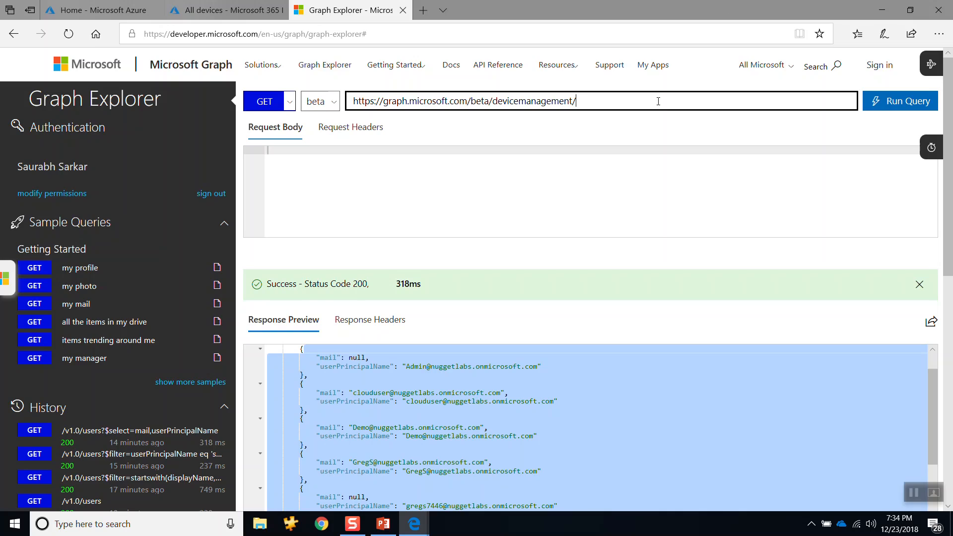
{"action": "type", "text": "dde v"}
{"action": "key", "text": "BackSpace"}
{"action": "key", "text": "BackSpace"}
{"action": "key", "text": "BackSpace"}
{"action": "key", "text": "BackSpace"}
{"action": "type", "text": "devices"}
{"action": "key", "text": "Return"}
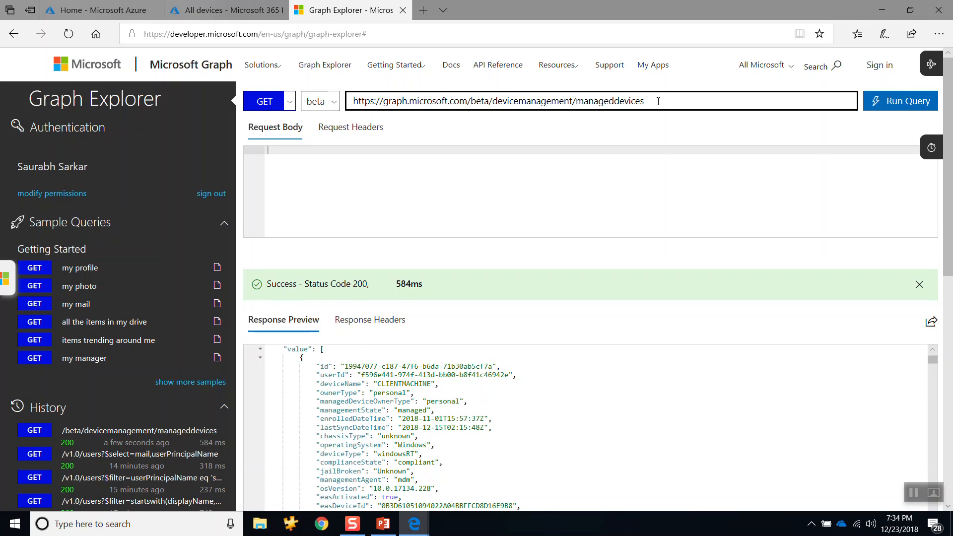
Step: Look through the device entries in the response preview down to the last one
{"action": "scroll", "coordinate": [467, 412], "scroll_direction": "down", "scroll_amount": 5}
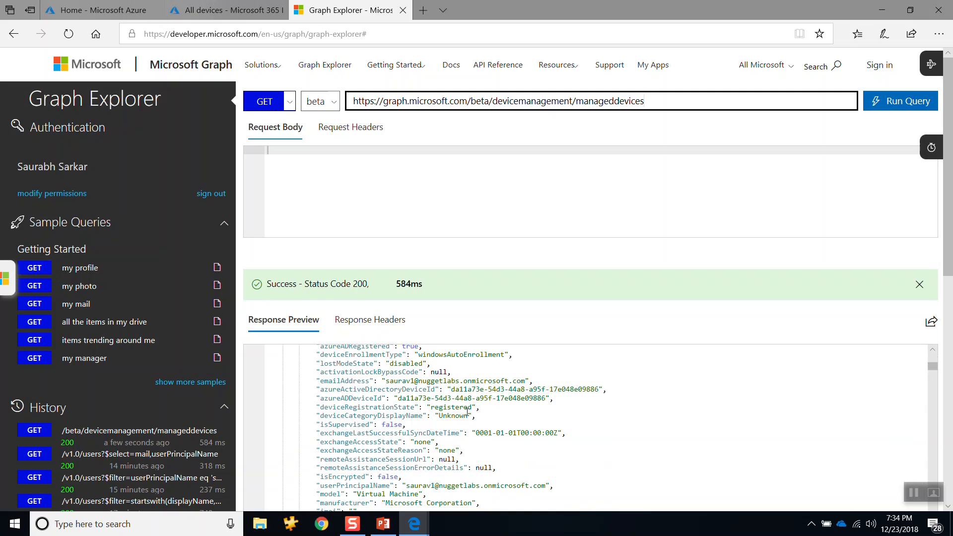
{"action": "scroll", "coordinate": [467, 412], "scroll_direction": "down", "scroll_amount": 3}
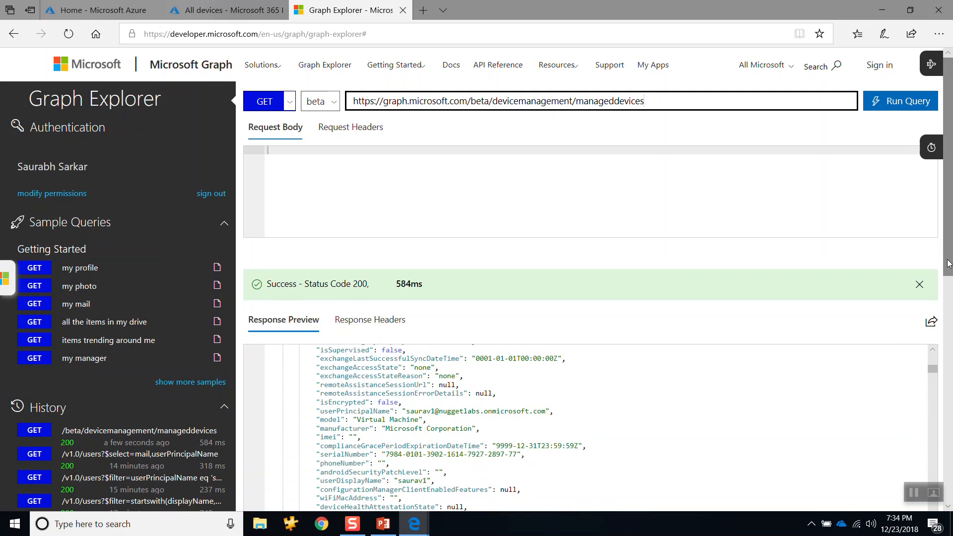
{"action": "scroll", "coordinate": [946, 338], "scroll_direction": "down", "scroll_amount": 4}
{"action": "scroll", "coordinate": [519, 253], "scroll_direction": "down", "scroll_amount": 15}
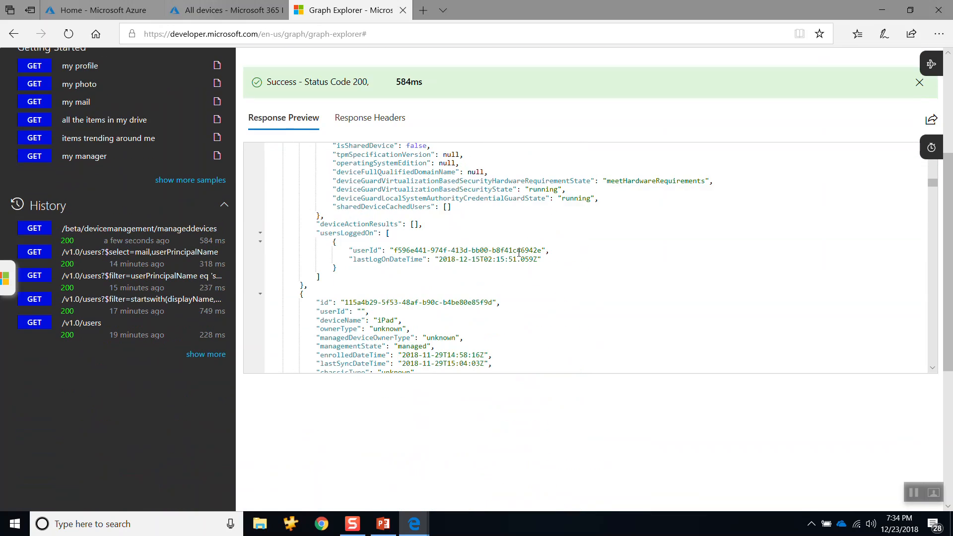
{"action": "scroll", "coordinate": [519, 253], "scroll_direction": "down", "scroll_amount": 15}
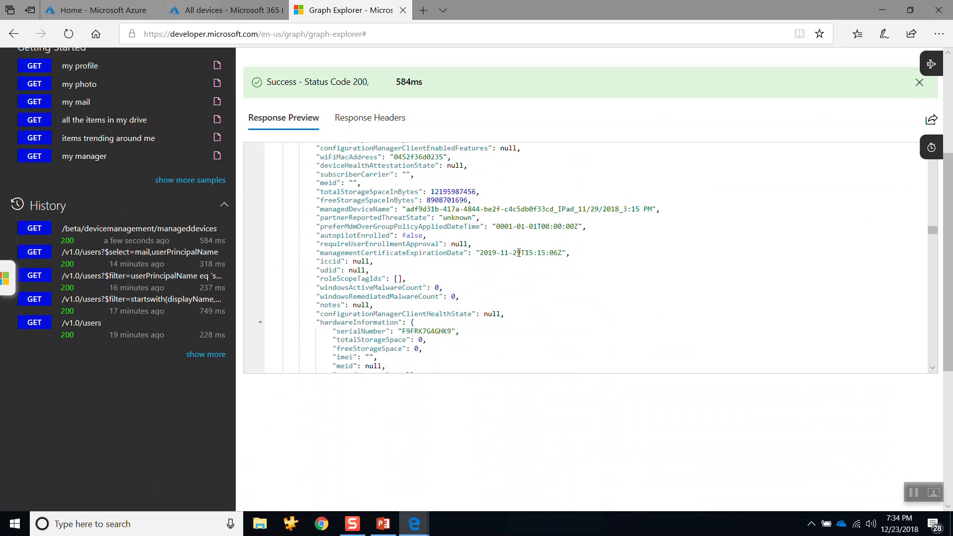
{"action": "left_click_drag", "start_coordinate": [934, 243], "coordinate": [935, 360]}
Step: Compare the traced managedDevices response body in DevTools with the Graph Explorer response, and return to the query URL
{"action": "key", "text": "alt+Tab"}
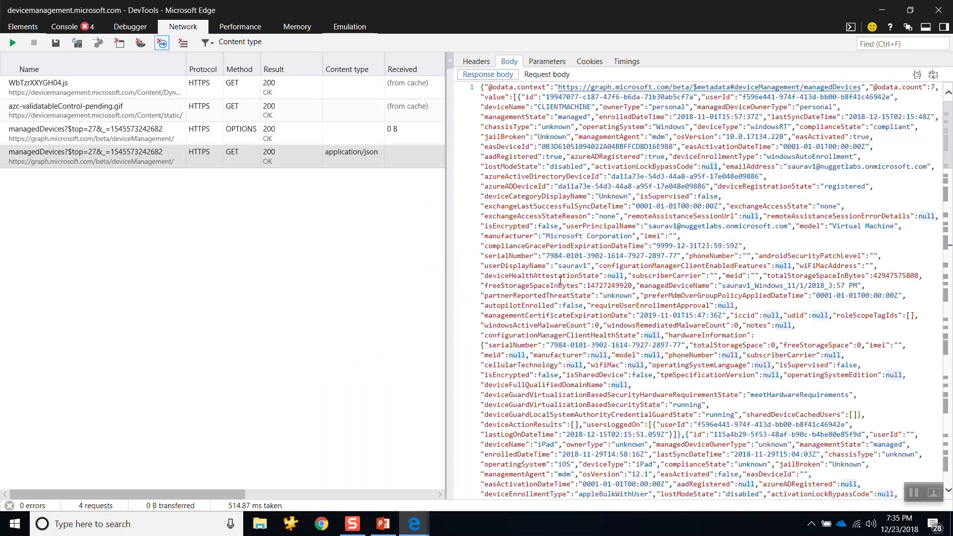
{"action": "scroll", "coordinate": [546, 206], "scroll_direction": "down", "scroll_amount": 20}
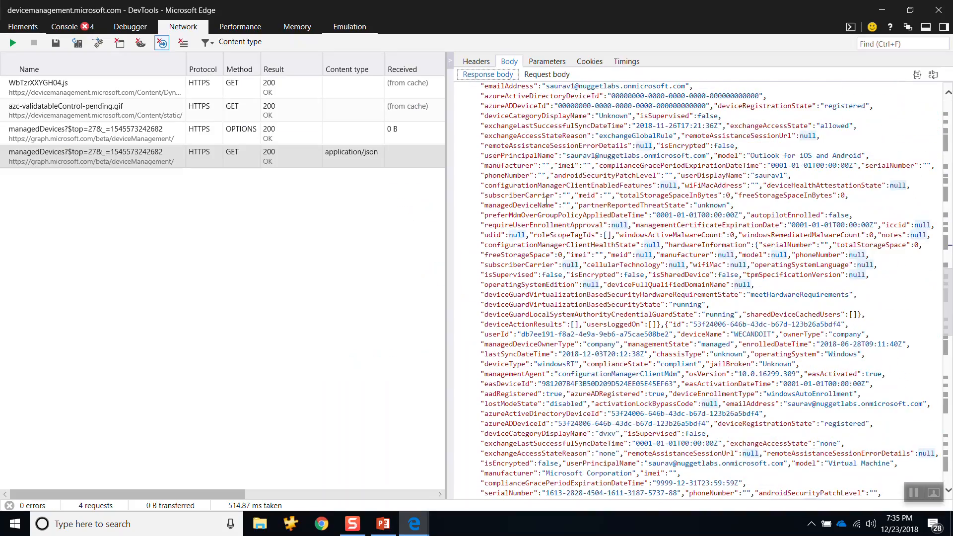
{"action": "scroll", "coordinate": [546, 200], "scroll_direction": "down", "scroll_amount": 10}
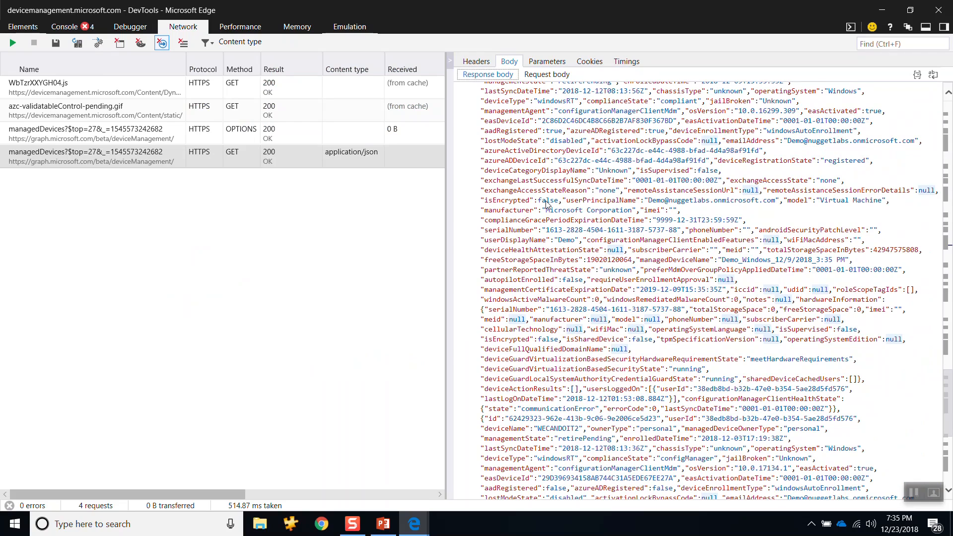
{"action": "key", "text": "alt+Tab"}
{"action": "scroll", "coordinate": [572, 234], "scroll_direction": "up", "scroll_amount": 3}
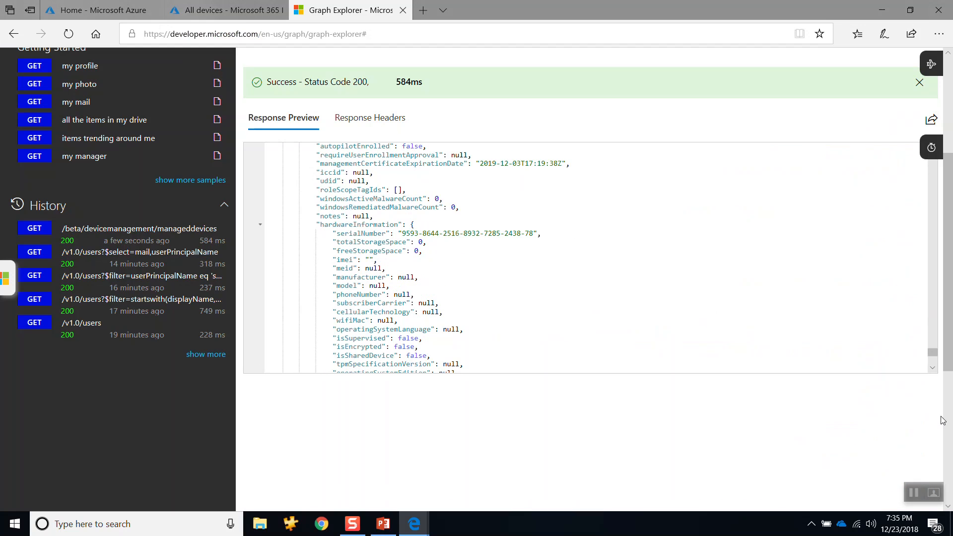
{"action": "scroll", "coordinate": [803, 248], "scroll_direction": "up", "scroll_amount": 5}
{"action": "scroll", "coordinate": [804, 247], "scroll_direction": "up", "scroll_amount": 10}
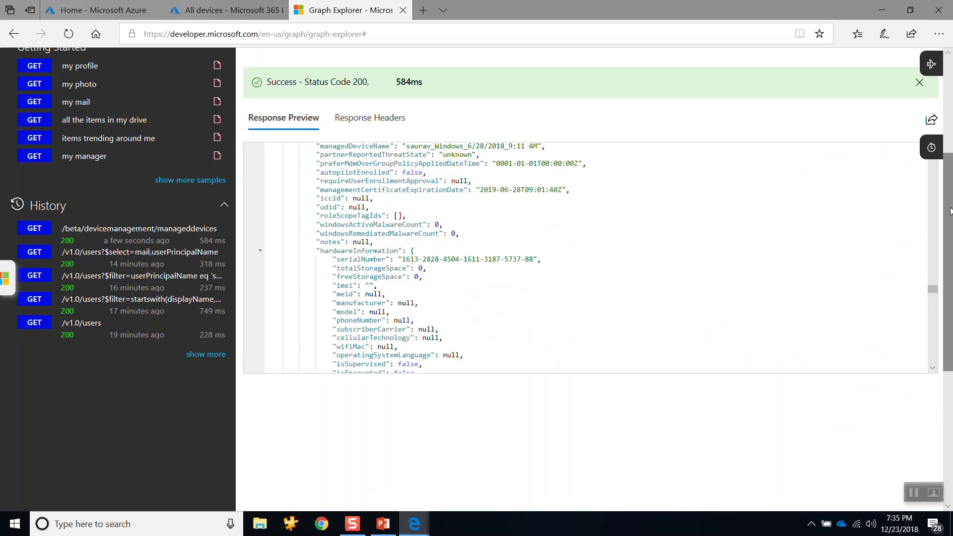
{"action": "left_click_drag", "start_coordinate": [950, 211], "coordinate": [950, 114]}
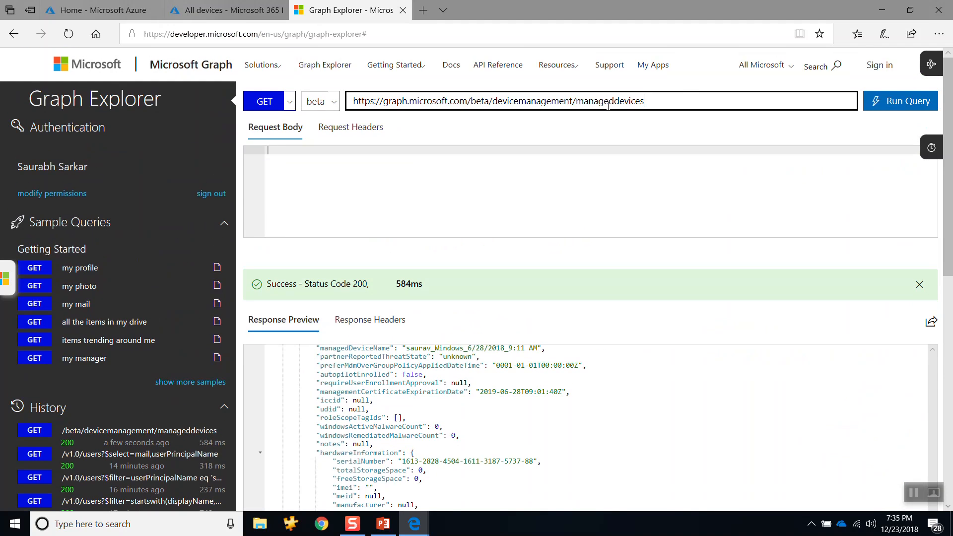
Step: Go back to the portal's All devices page and minimize the DevTools window
{"action": "left_click", "coordinate": [226, 10]}
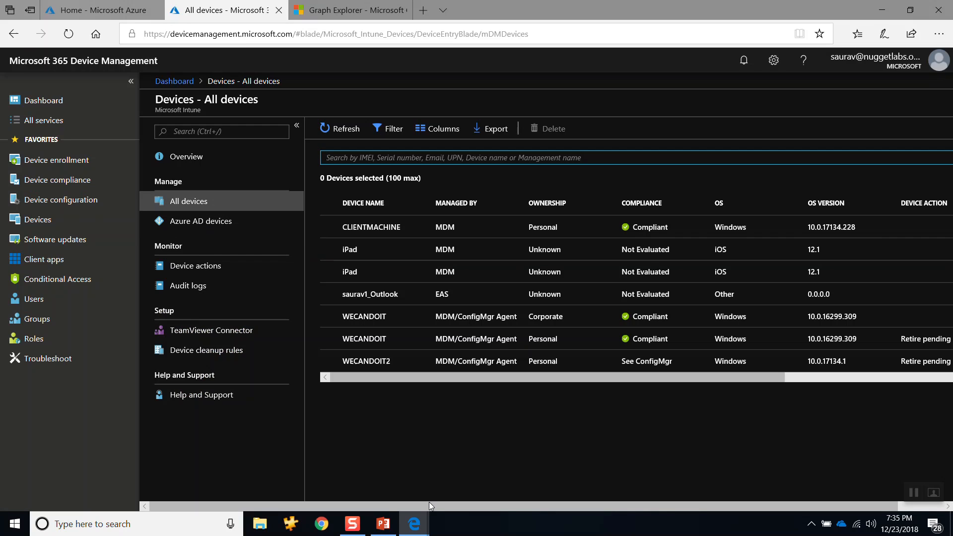
{"action": "mouse_move", "coordinate": [415, 525]}
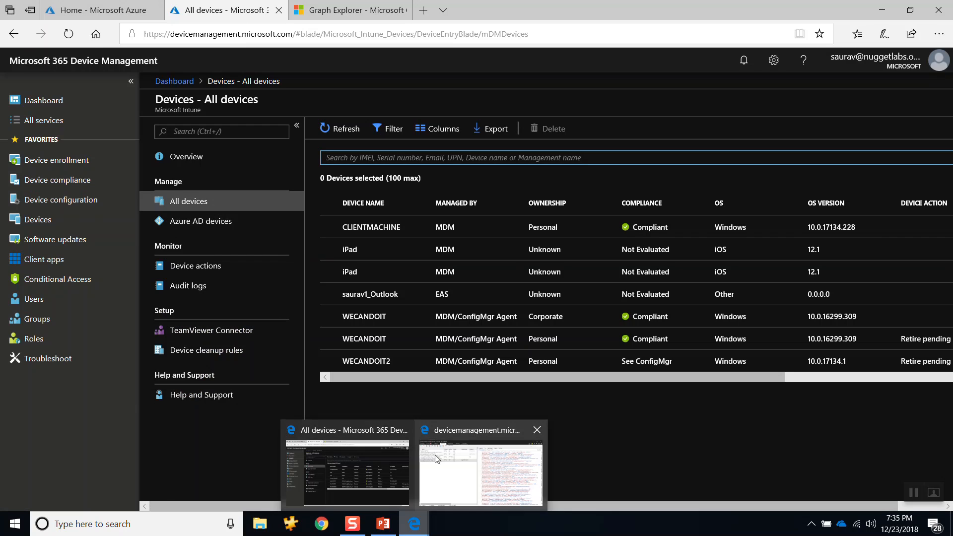
{"action": "left_click", "coordinate": [488, 468]}
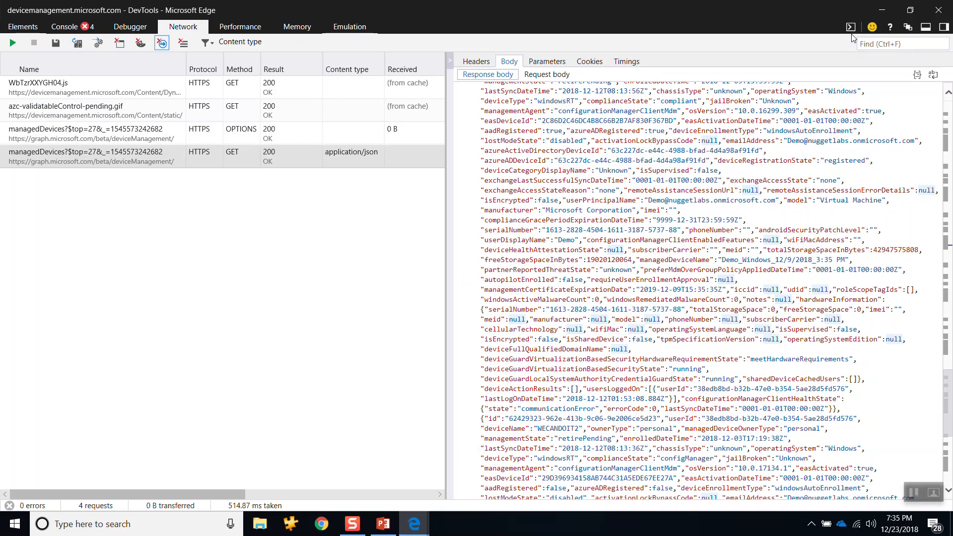
{"action": "left_click", "coordinate": [882, 10]}
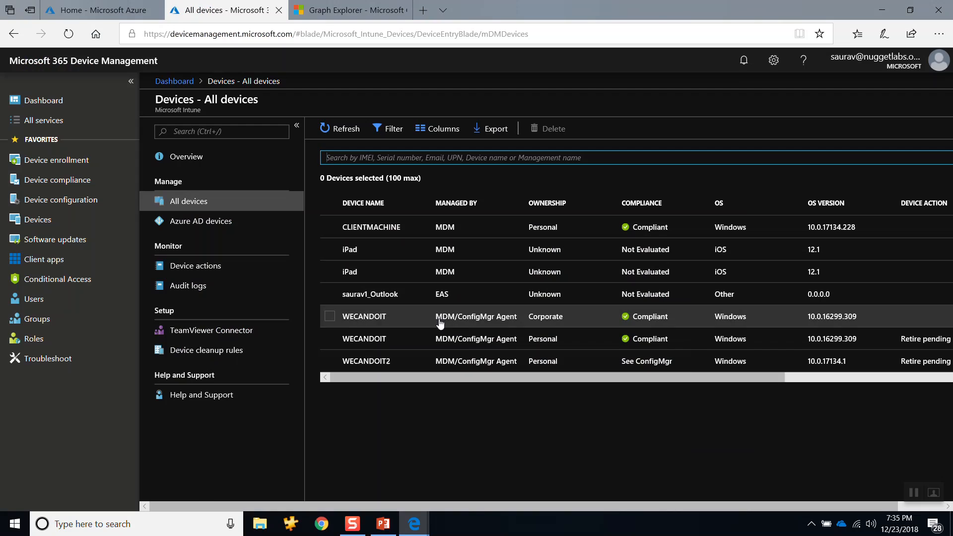
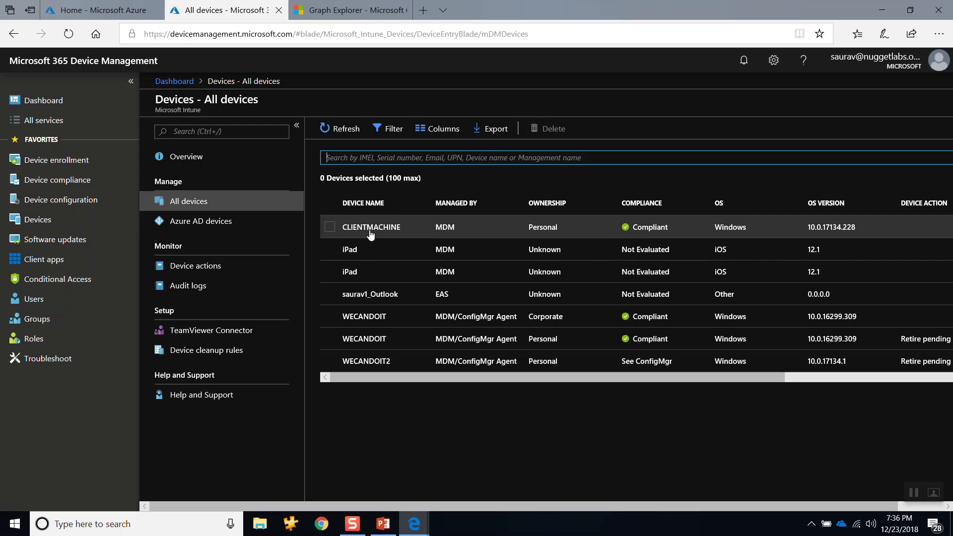
Step: Switch to the DevTools window, clear the recorded network session and start a new network capture
{"action": "left_click", "coordinate": [424, 527]}
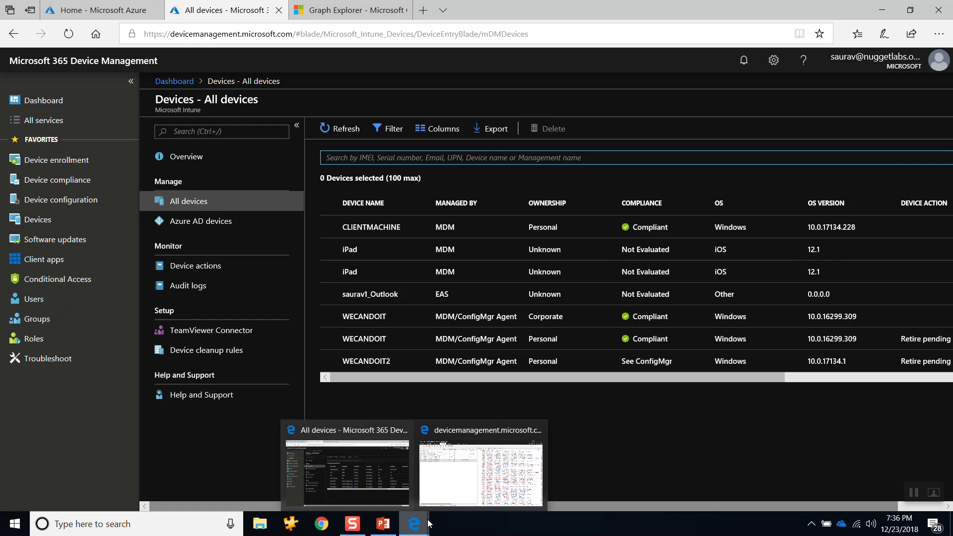
{"action": "left_click", "coordinate": [468, 467]}
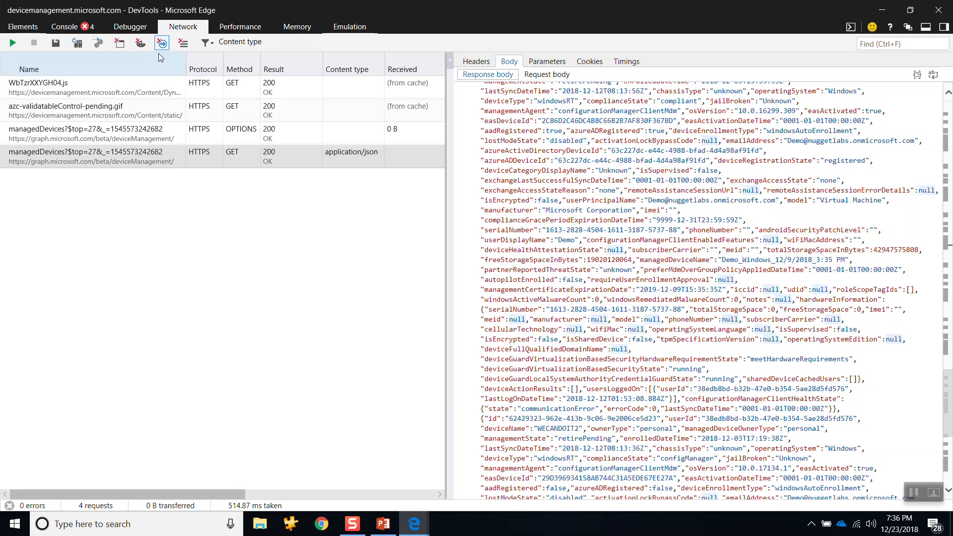
{"action": "left_click", "coordinate": [182, 43]}
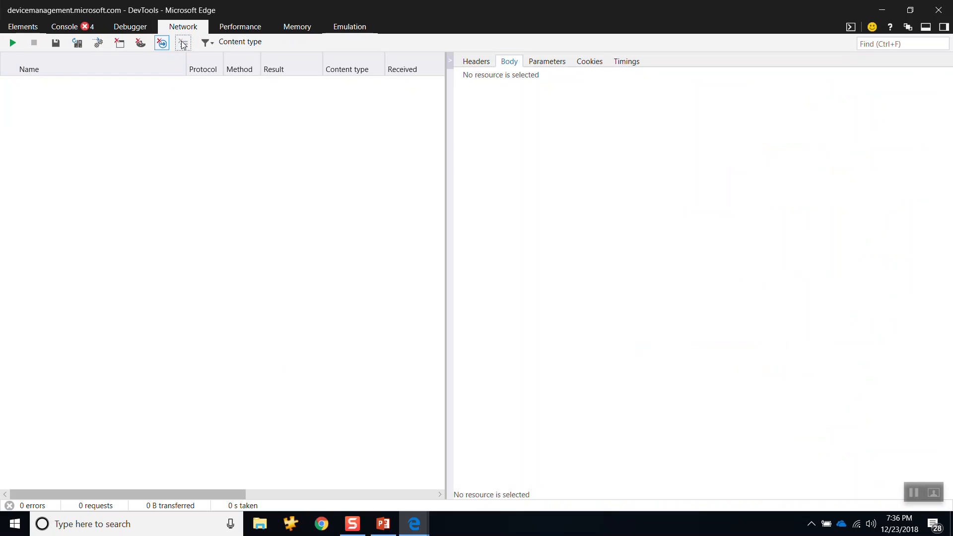
{"action": "left_click", "coordinate": [11, 44]}
Step: Open the CLIENTMACHINE device in the portal to record its network traffic, and stop the capture in DevTools
{"action": "key", "text": "alt+Tab"}
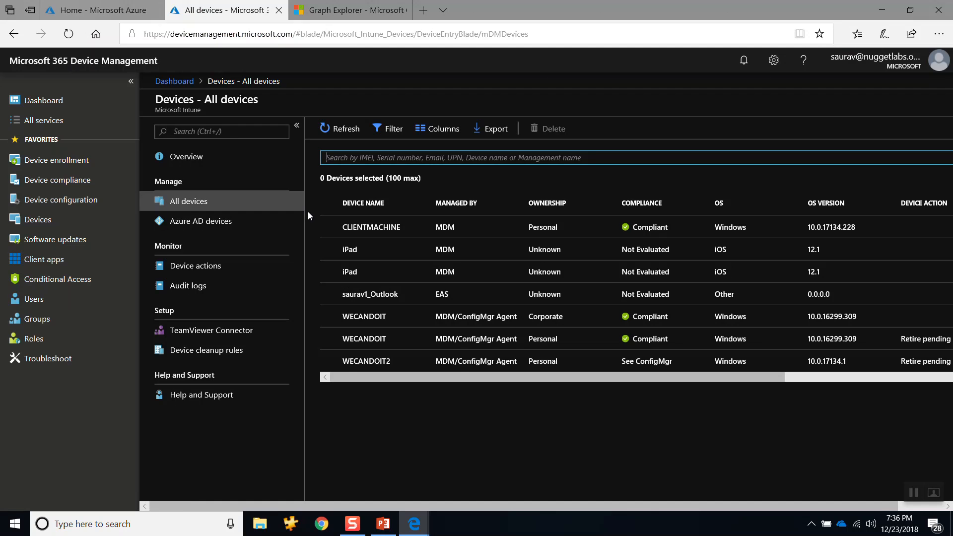
{"action": "left_click", "coordinate": [367, 228]}
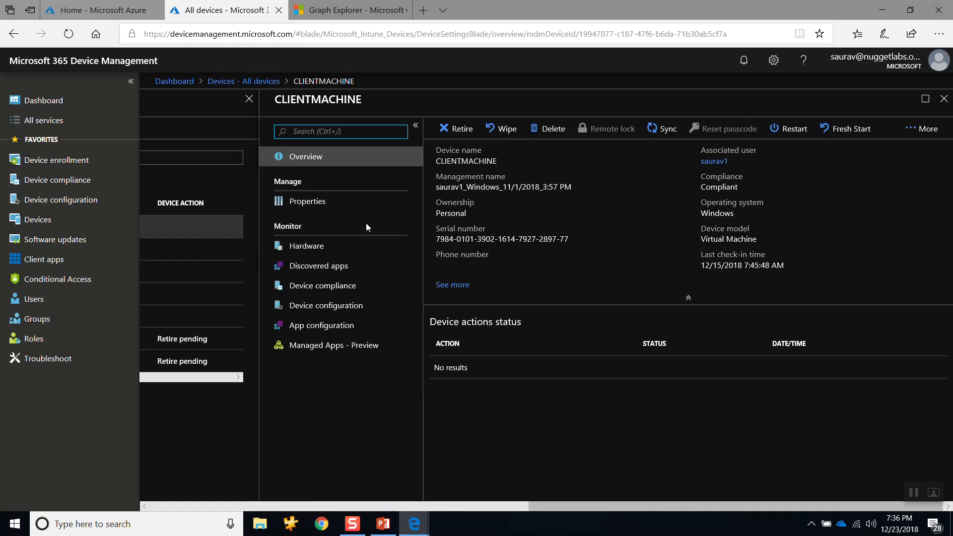
{"action": "key", "text": "alt+Tab"}
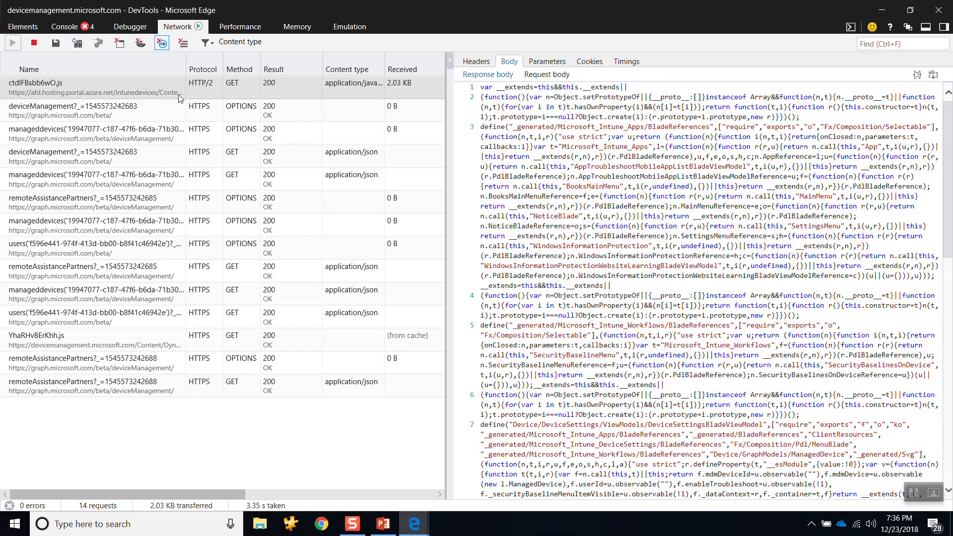
{"action": "left_click", "coordinate": [33, 44]}
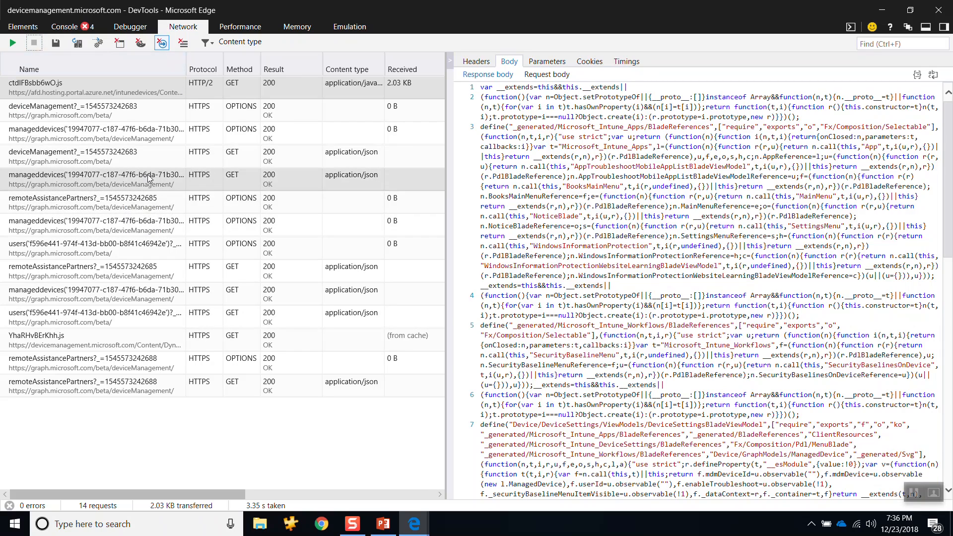
Step: Examine the URL and response body of the first traced GET manageddevices request for the device
{"action": "left_click", "coordinate": [130, 176]}
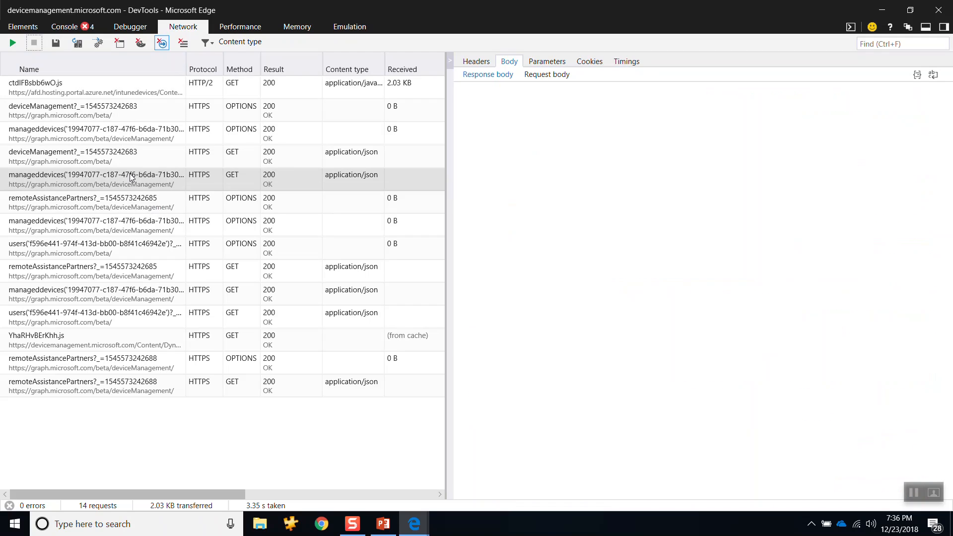
{"action": "left_click", "coordinate": [130, 173]}
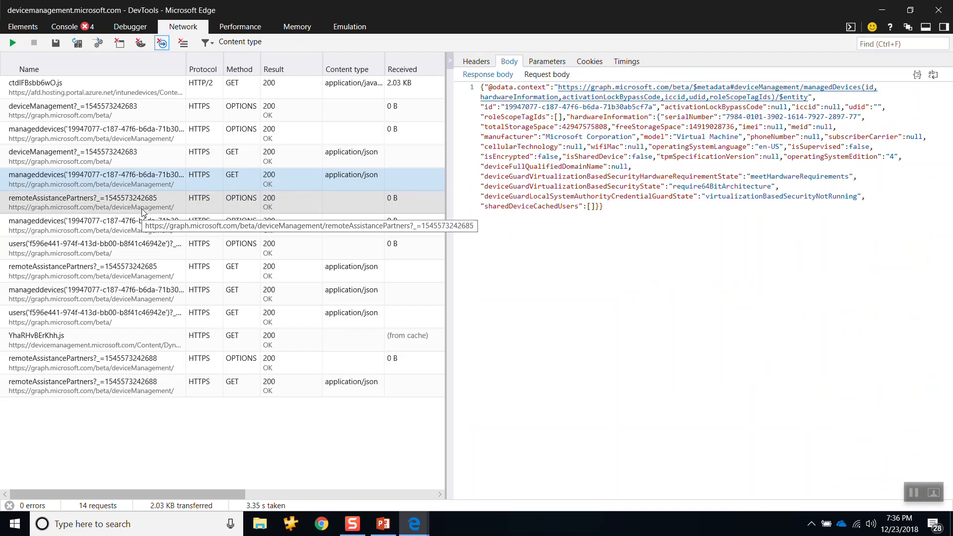
{"action": "right_click", "coordinate": [136, 186]}
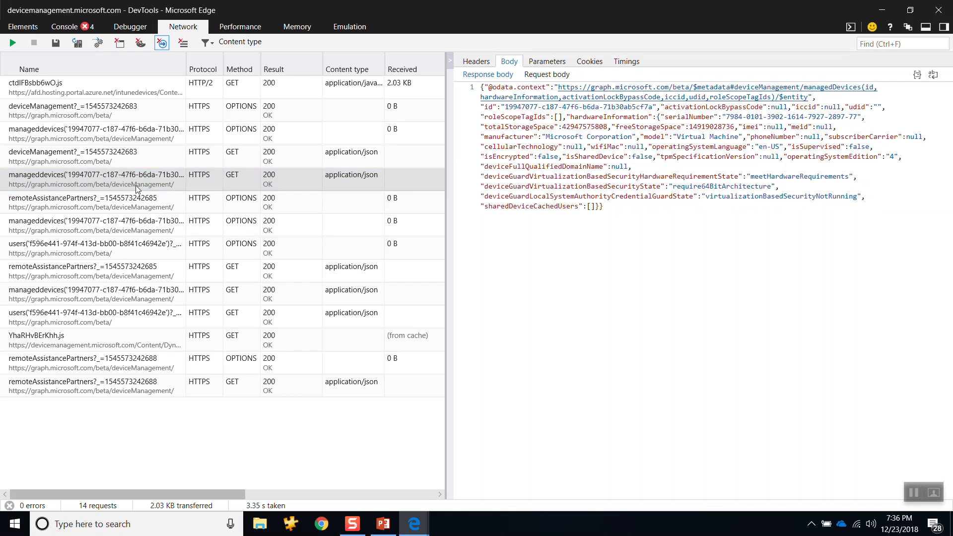
Step: Compare the device ID at the end of the portal's address with the ID in the traced manageddevices request
{"action": "key", "text": "alt+Tab"}
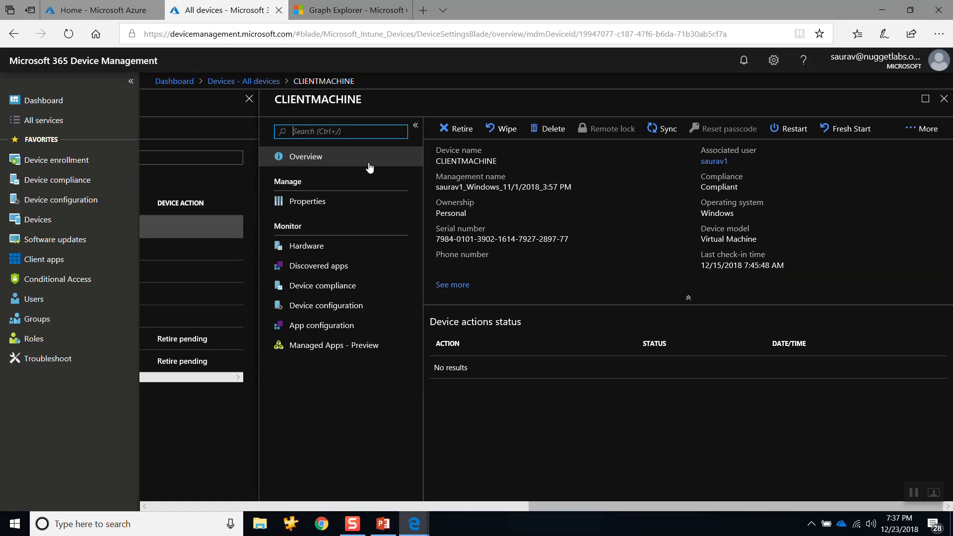
{"action": "left_click_drag", "start_coordinate": [759, 34], "coordinate": [581, 39]}
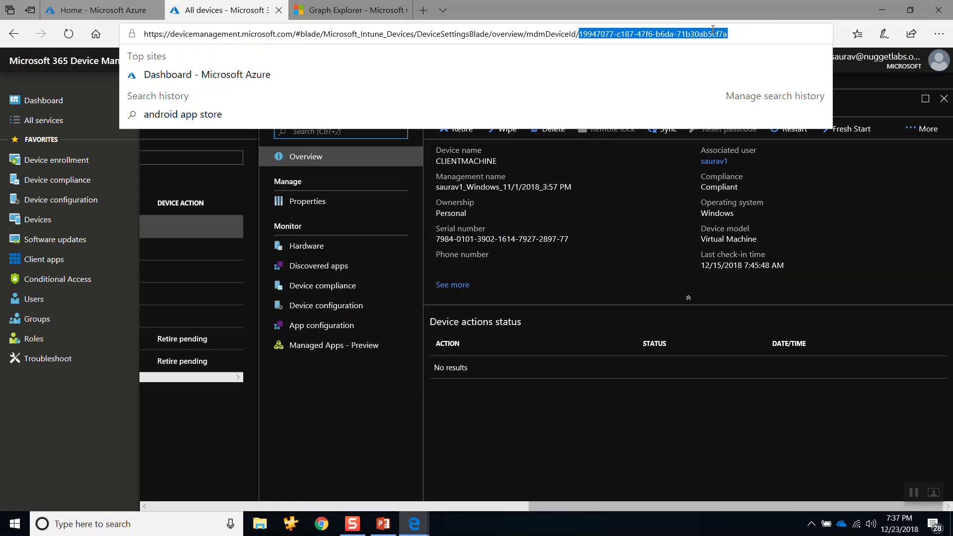
{"action": "left_click", "coordinate": [700, 416]}
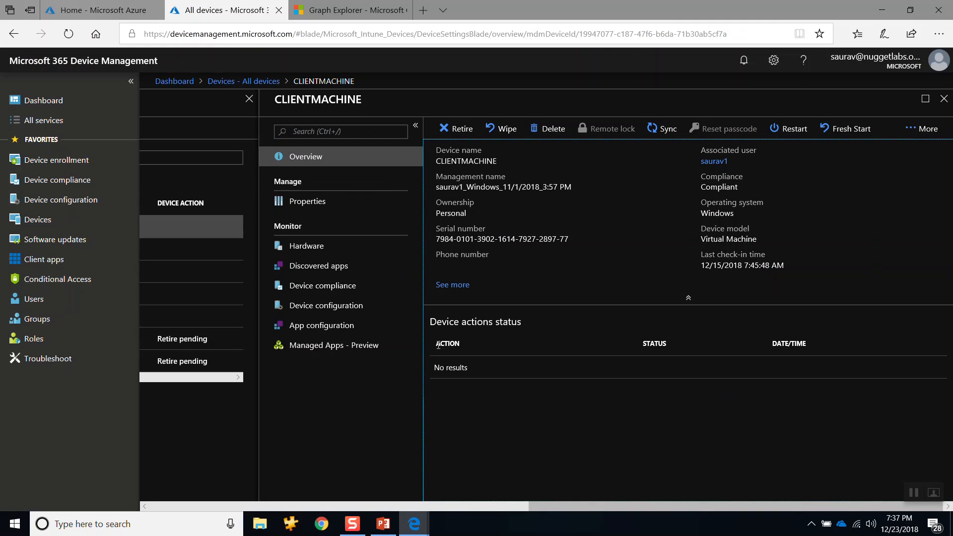
{"action": "key", "text": "F12"}
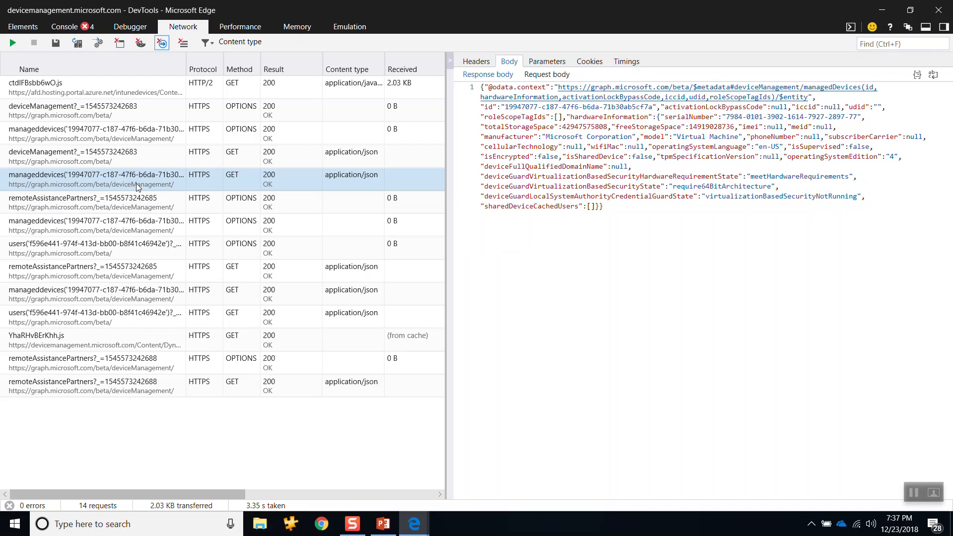
{"action": "key", "text": "alt+Tab"}
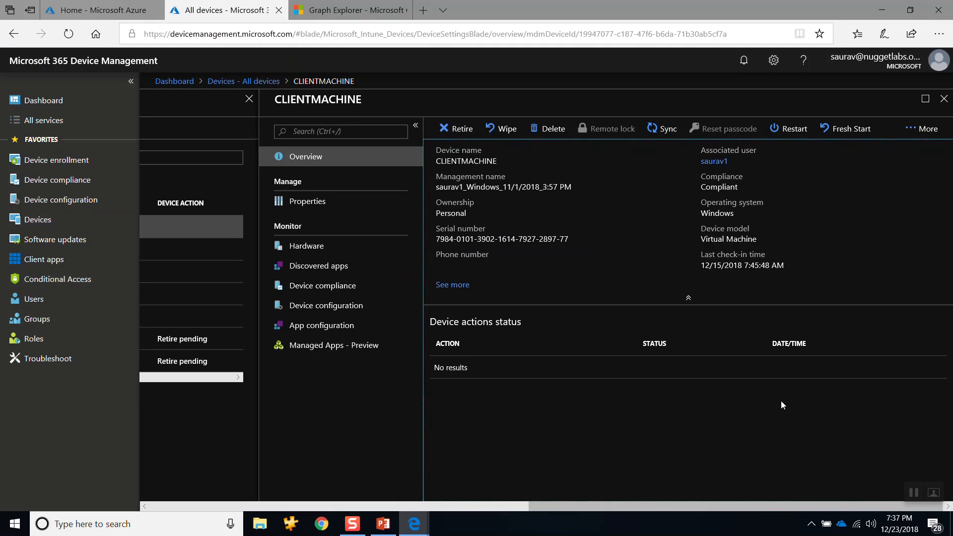
Step: Open CLIENTMACHINE's Hardware page and return to its Overview page
{"action": "left_click", "coordinate": [293, 251]}
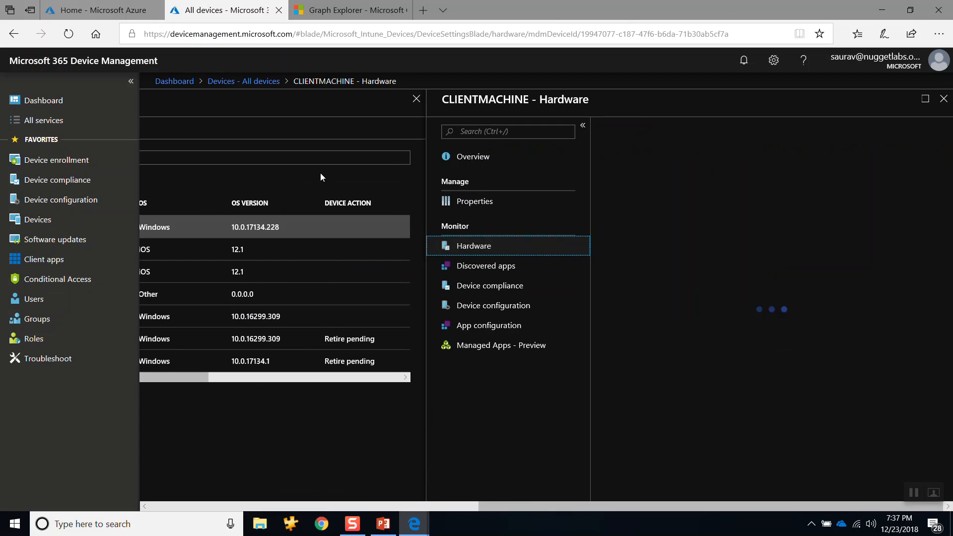
{"action": "left_click", "coordinate": [476, 160]}
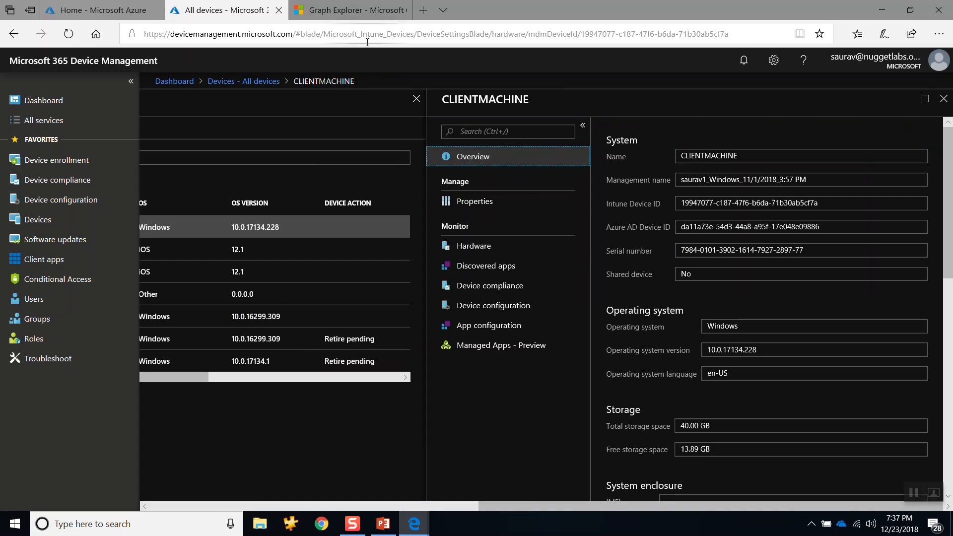
Step: Check the request body of the traced manageddevices request in DevTools and return to its response body
{"action": "key", "text": "alt+Tab"}
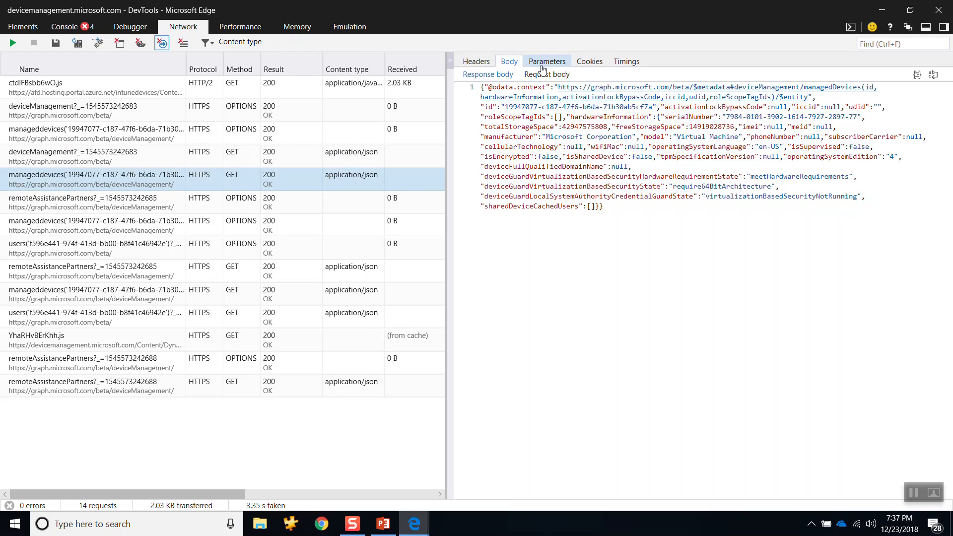
{"action": "left_click", "coordinate": [540, 78]}
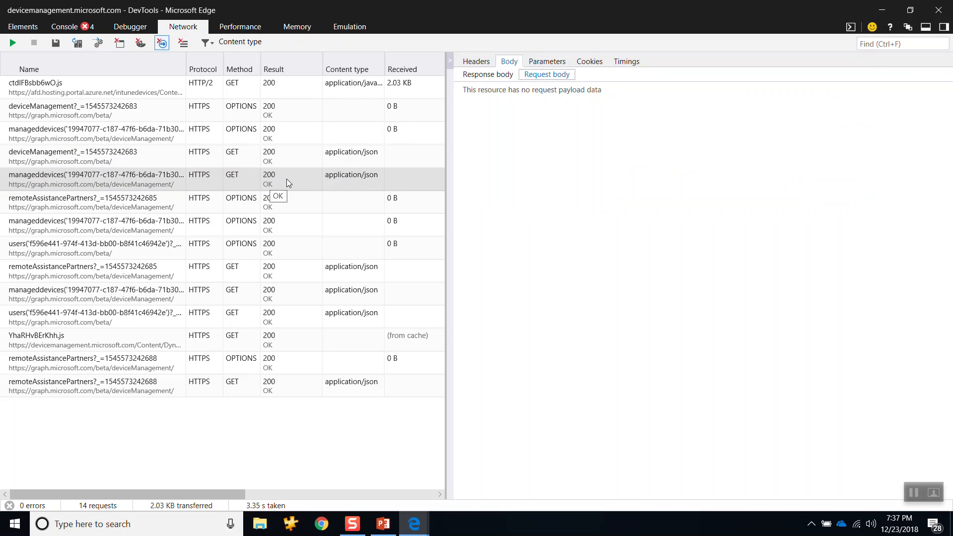
{"action": "left_click", "coordinate": [488, 75]}
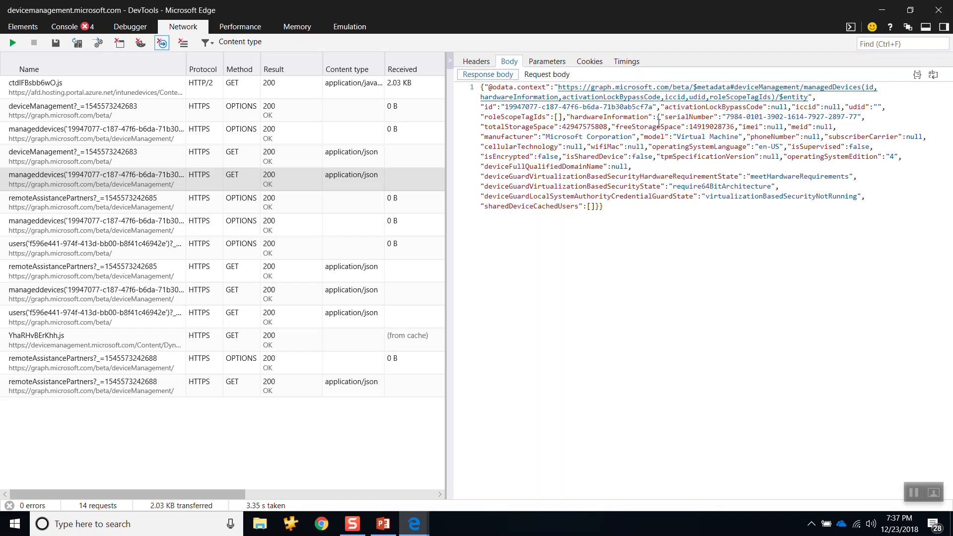
Step: Compare the serialNumber in the response body with the serial number on the CLIENTMACHINE overview page
{"action": "left_click_drag", "start_coordinate": [664, 116], "coordinate": [846, 109]}
{"action": "key", "text": "alt+Tab"}
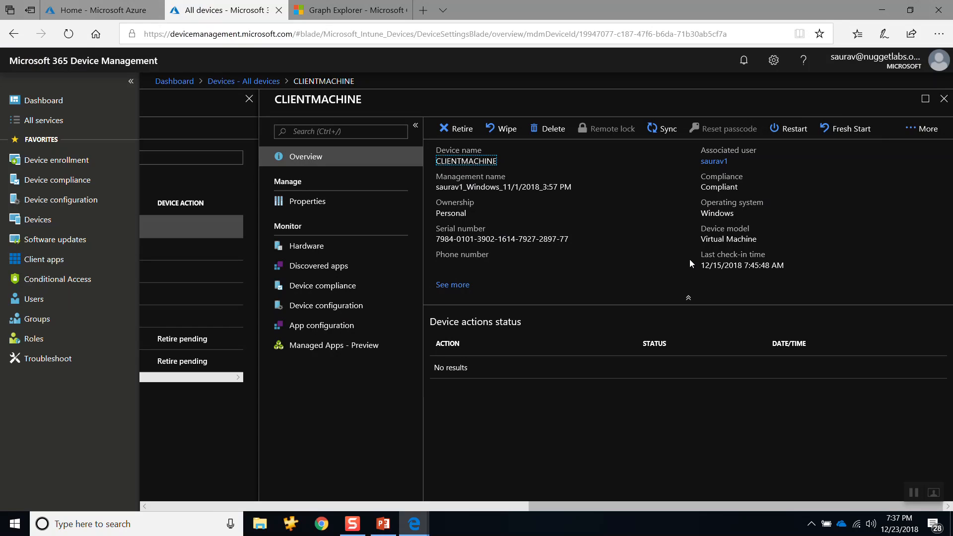
{"action": "left_click_drag", "start_coordinate": [567, 239], "coordinate": [436, 242]}
{"action": "key", "text": "alt+Tab"}
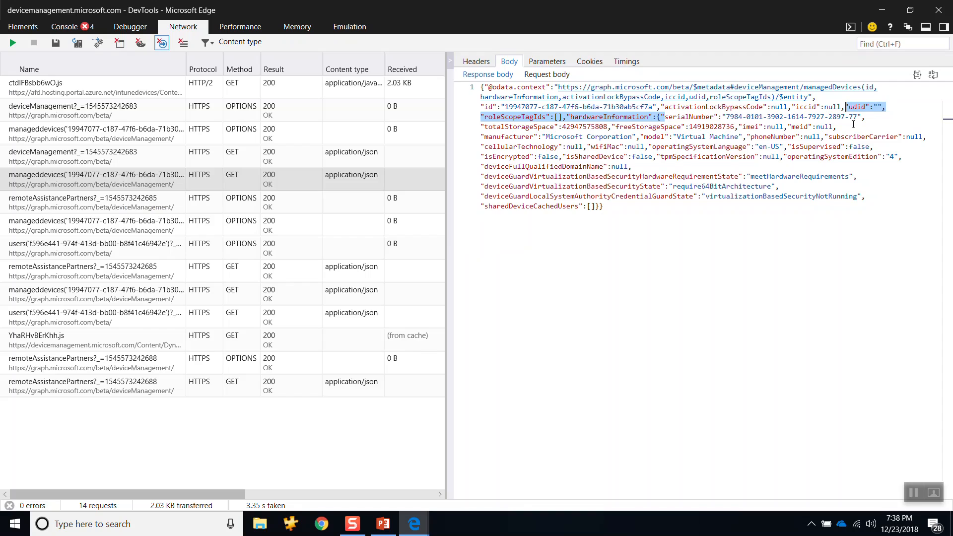
{"action": "double_click", "coordinate": [854, 116]}
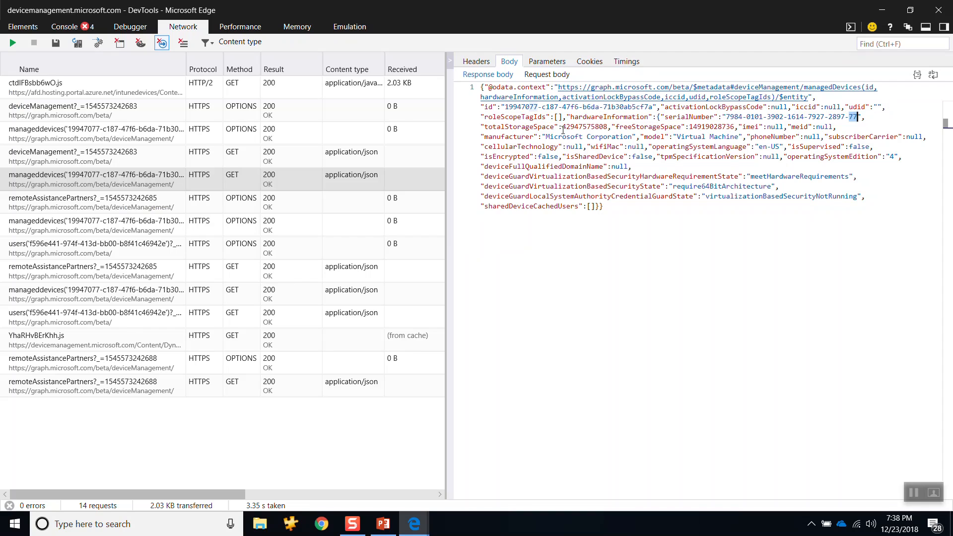
Step: Highlight the total storage, free storage and phone number values in the response body and compare the response with the portal's device overview
{"action": "double_click", "coordinate": [583, 128]}
{"action": "double_click", "coordinate": [712, 127]}
{"action": "double_click", "coordinate": [812, 137]}
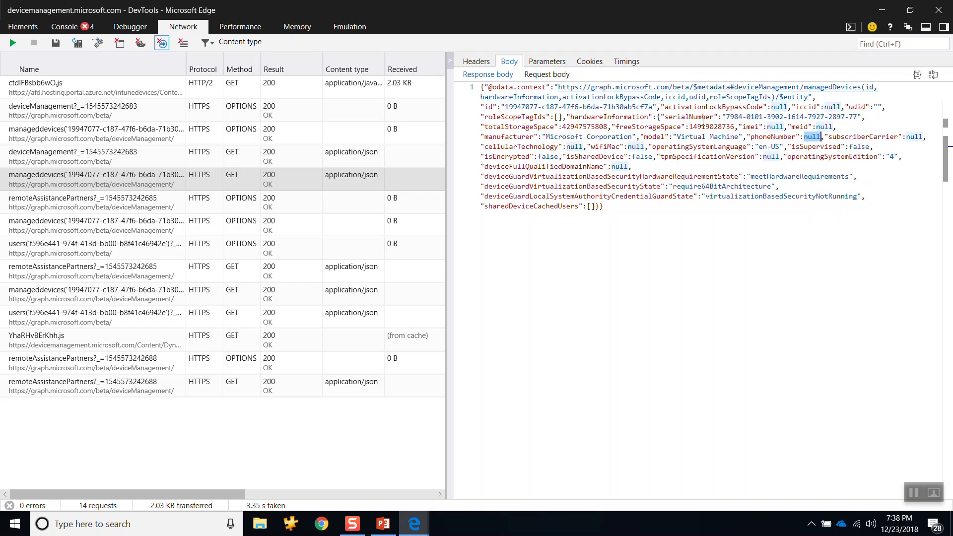
{"action": "key", "text": "alt+Tab"}
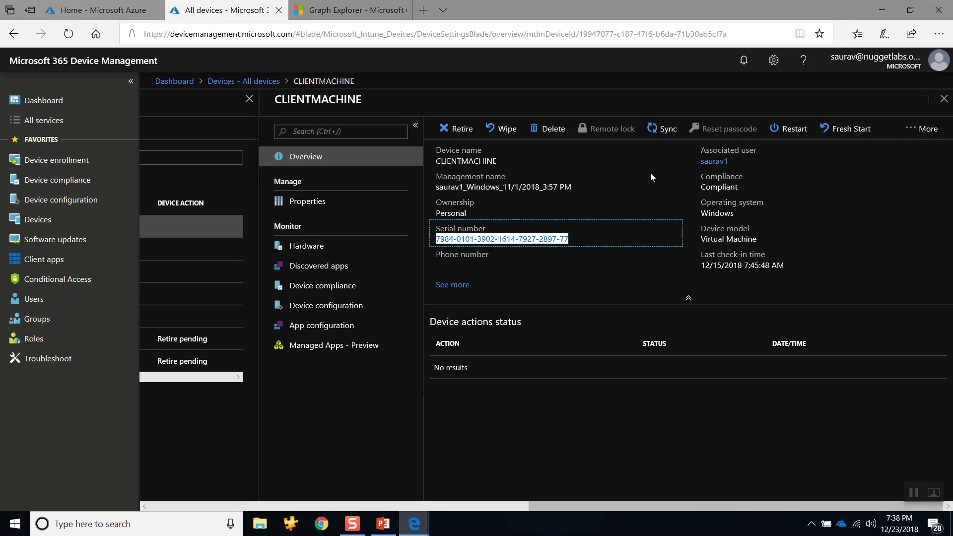
{"action": "key", "text": "alt+Tab"}
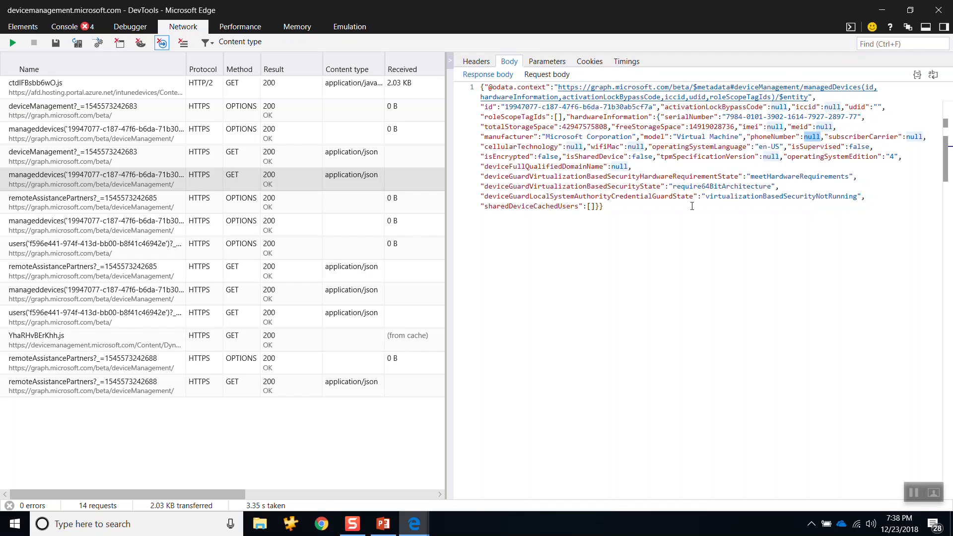
{"action": "key", "text": "alt+Tab"}
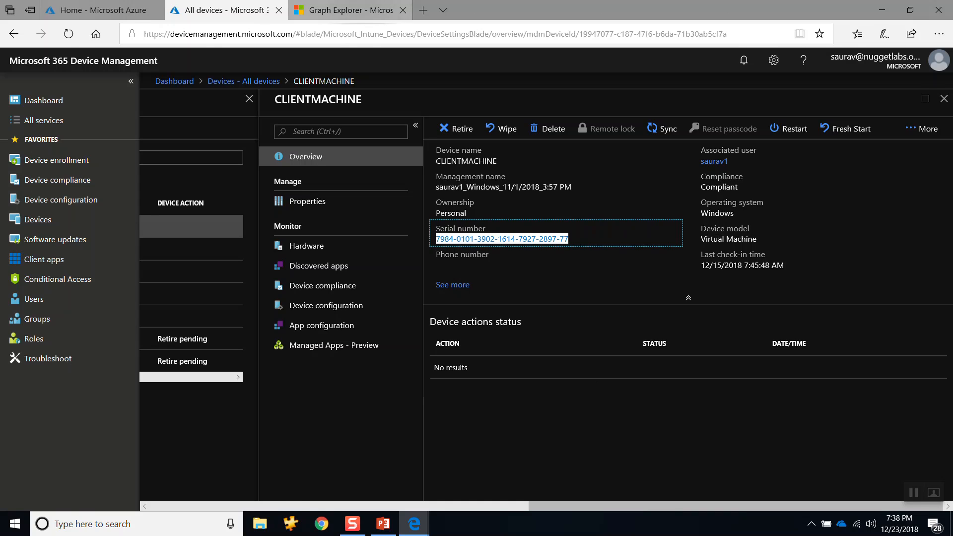
Step: Clear the device's recorded requests in DevTools and start a fresh network capture
{"action": "key", "text": "alt+Tab"}
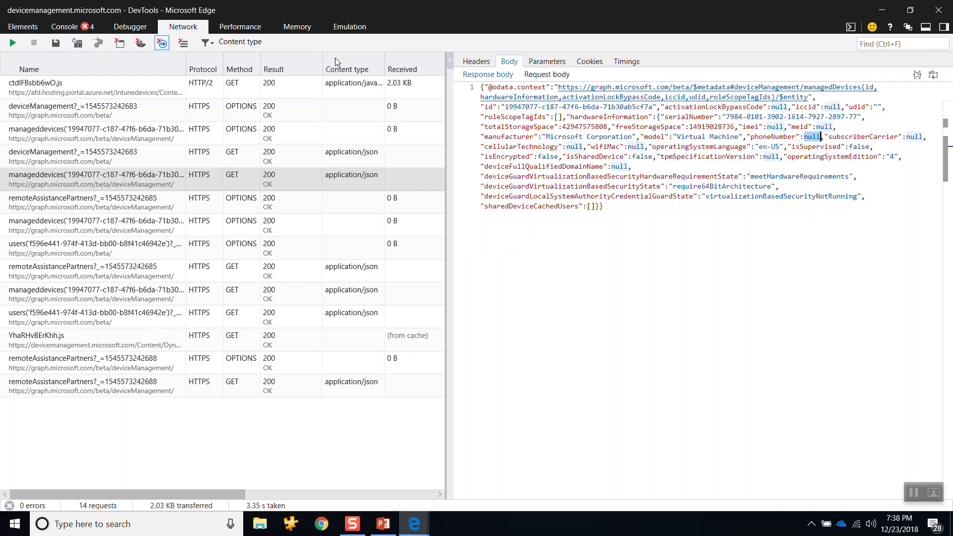
{"action": "left_click", "coordinate": [183, 44]}
{"action": "key", "text": "alt+Tab"}
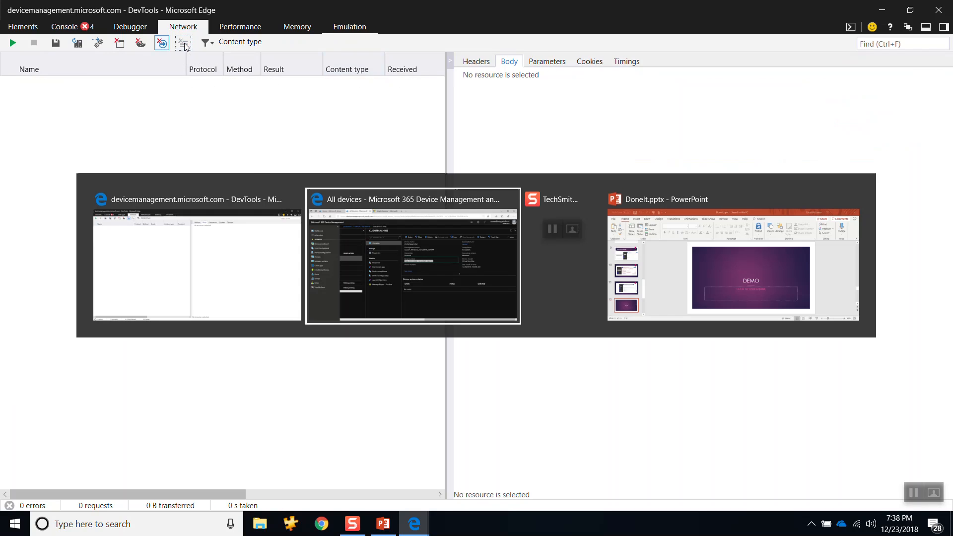
{"action": "key", "text": "alt+Tab"}
{"action": "left_click", "coordinate": [13, 43]}
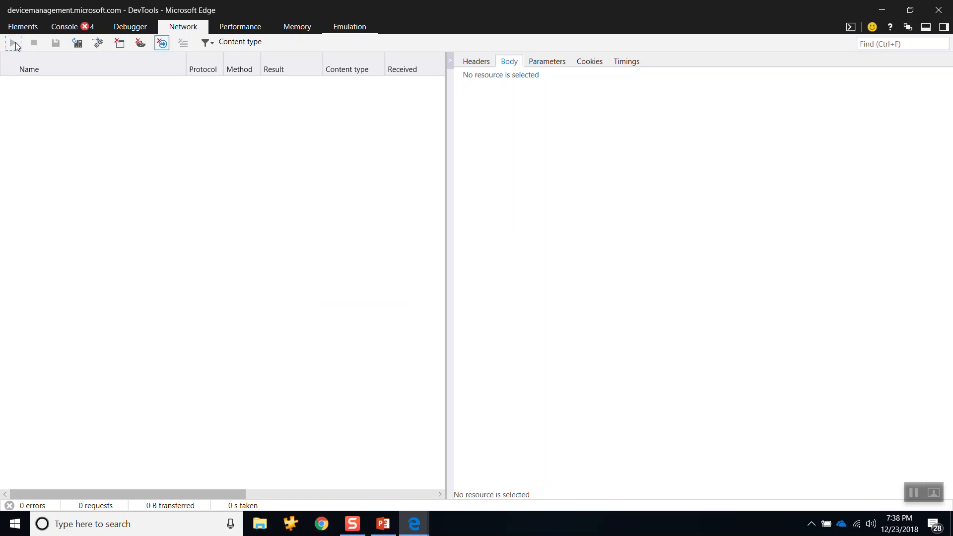
Step: Sync CLIENTMACHINE from the portal, accepting the confirmation, and stop the network capture in DevTools
{"action": "key", "text": "alt+Tab"}
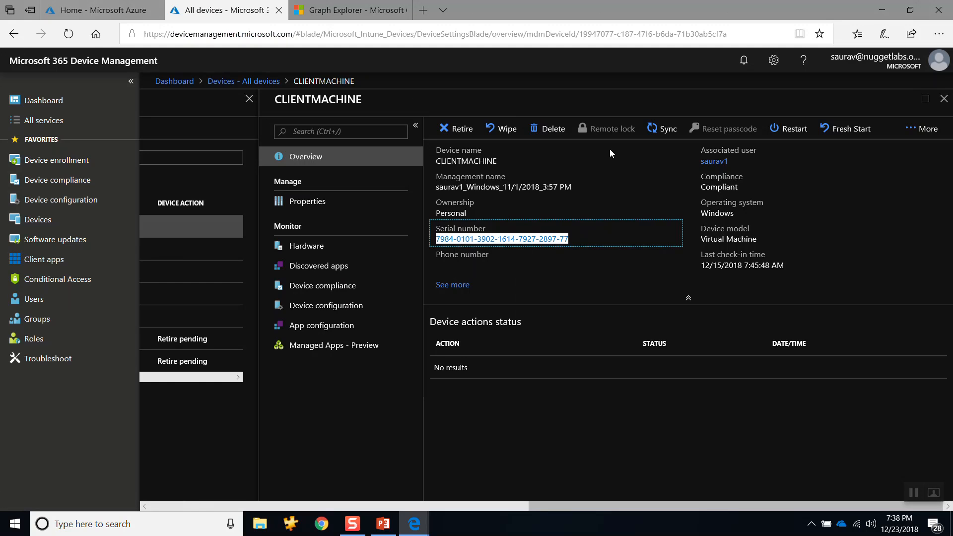
{"action": "left_click", "coordinate": [664, 130]}
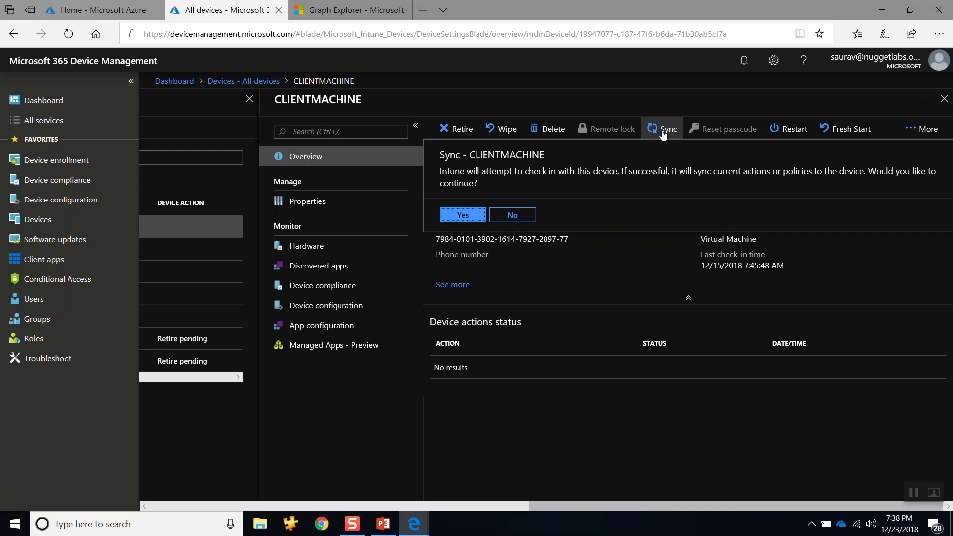
{"action": "left_click", "coordinate": [456, 216]}
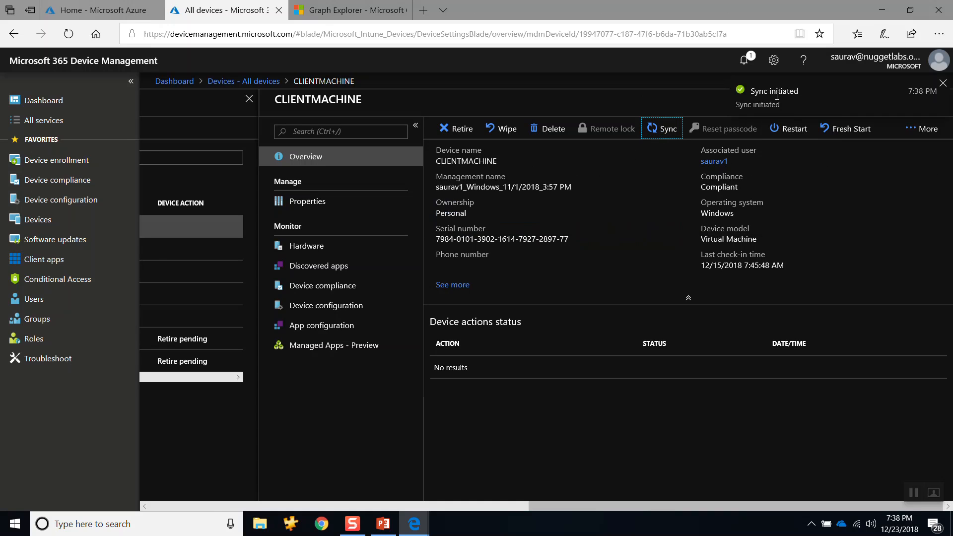
{"action": "key", "text": "alt+Tab"}
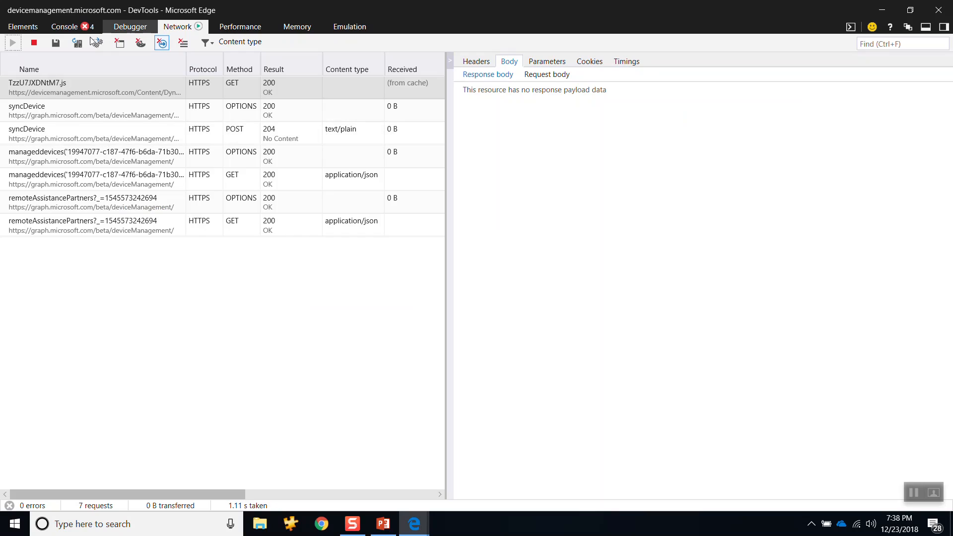
{"action": "left_click", "coordinate": [34, 43]}
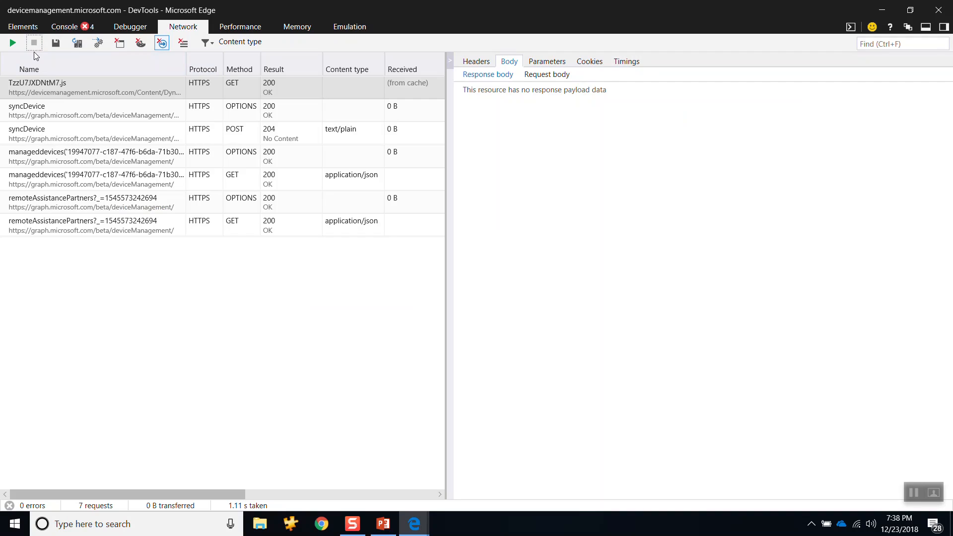
Step: Inspect the request body and response body of the syncDevice POST request
{"action": "left_click", "coordinate": [119, 136]}
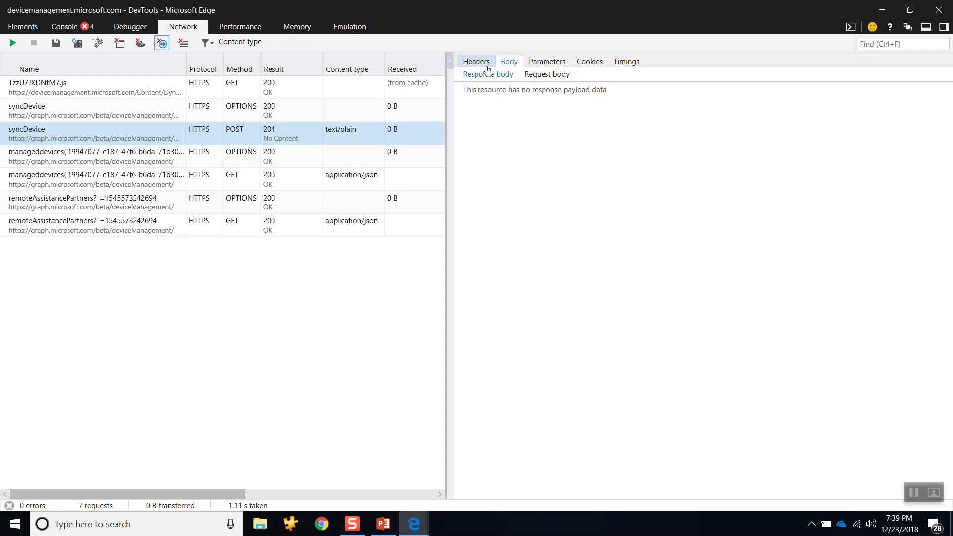
{"action": "left_click", "coordinate": [488, 76]}
{"action": "left_click", "coordinate": [535, 77]}
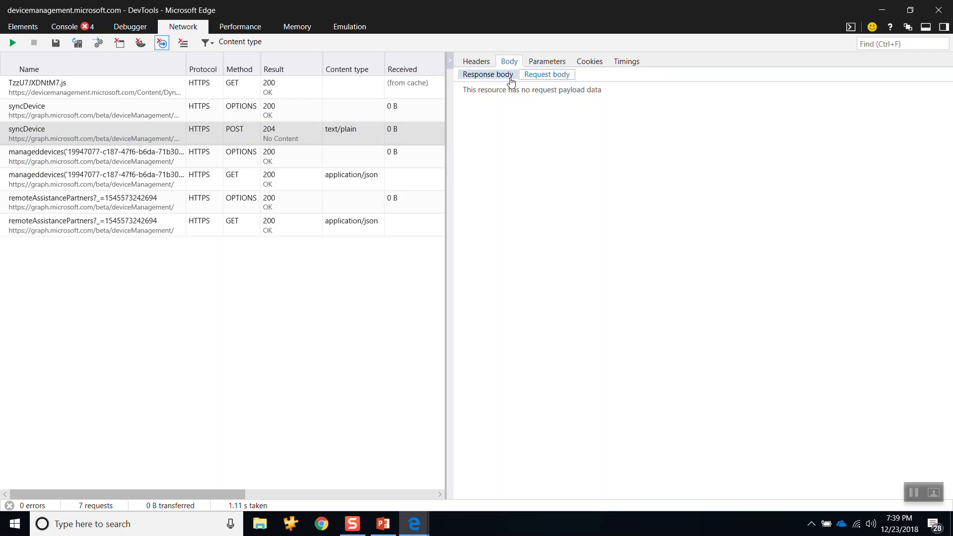
{"action": "left_click", "coordinate": [473, 78]}
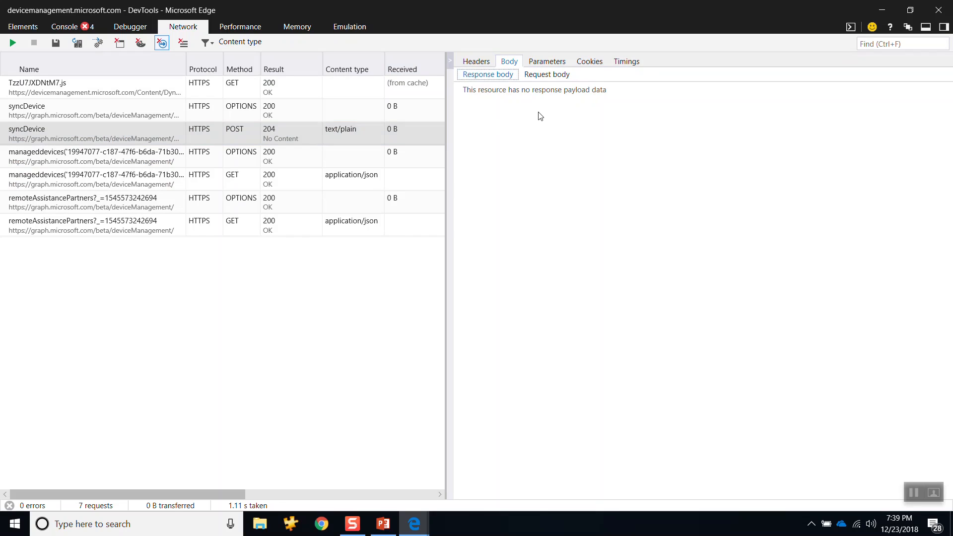
{"action": "left_click", "coordinate": [623, 96]}
Step: Switch back to the device management portal in Edge and close the CLIENTMACHINE page
{"action": "key", "text": "alt+Tab"}
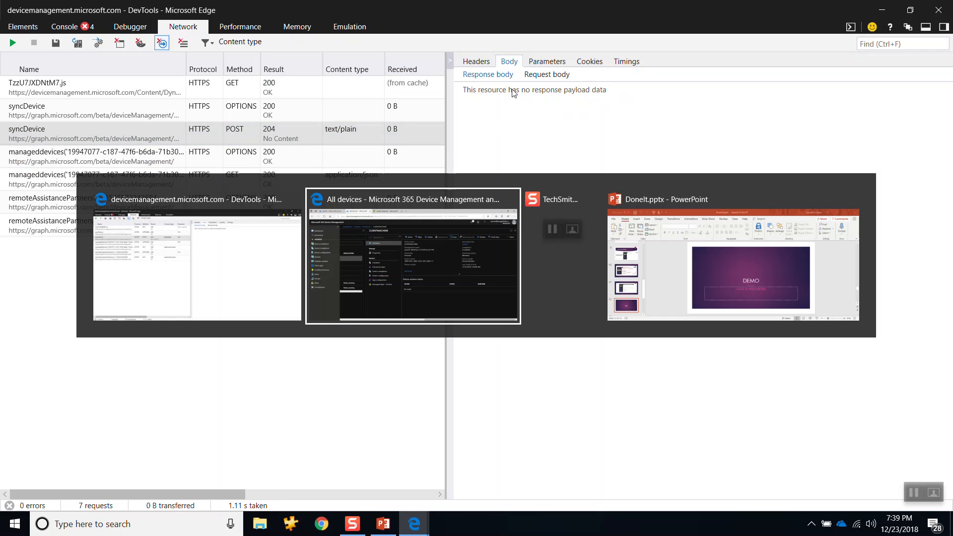
{"action": "key", "text": "alt+Tab"}
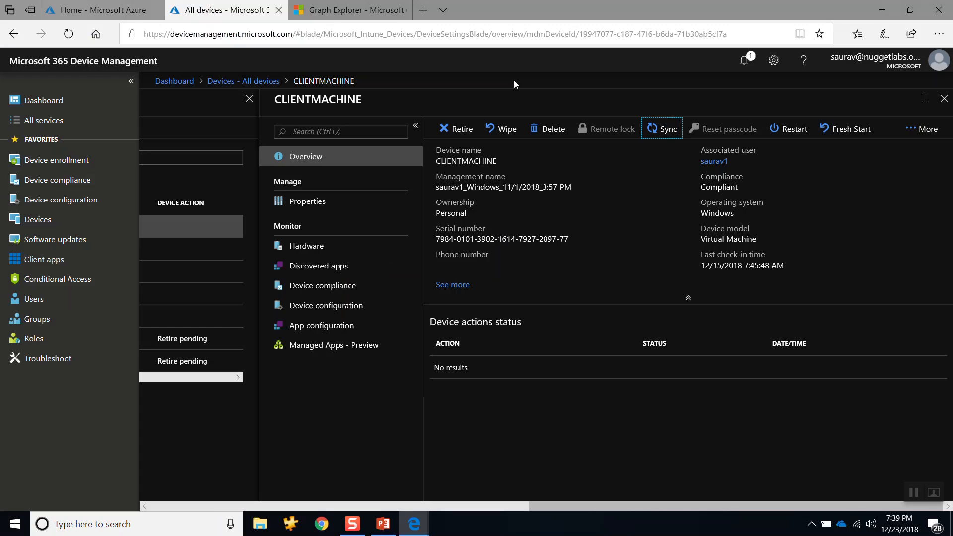
{"action": "left_click", "coordinate": [943, 99]}
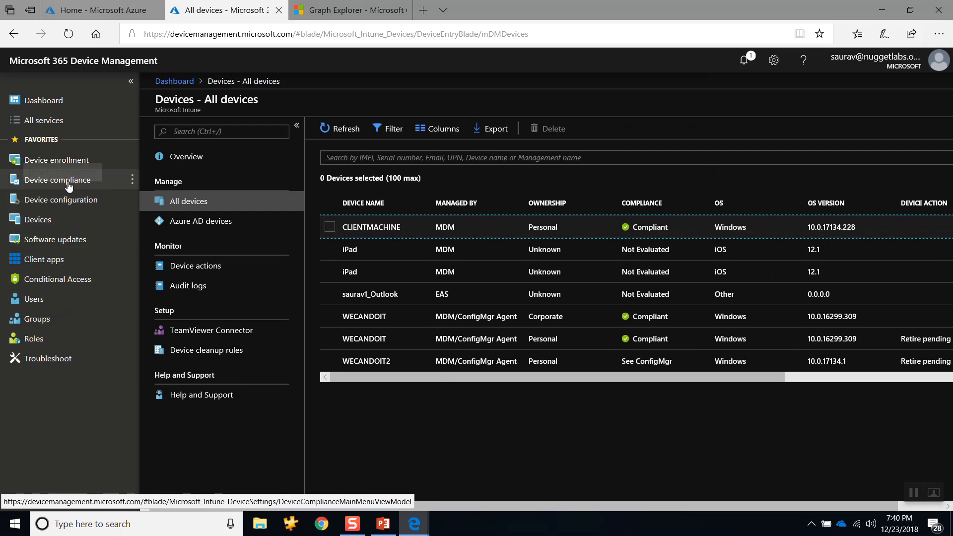
Step: Open the device configuration profiles list and start creating a new profile
{"action": "left_click", "coordinate": [61, 200]}
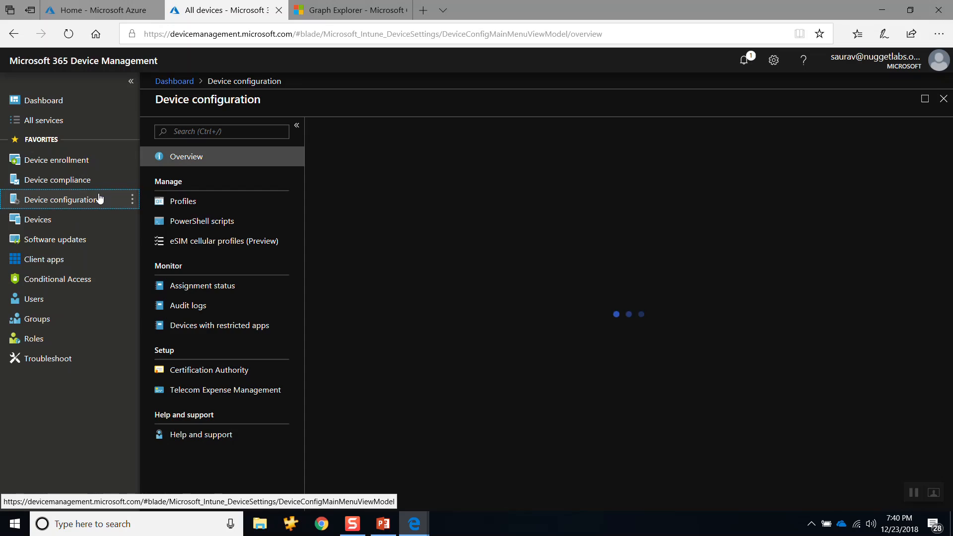
{"action": "left_click", "coordinate": [229, 207]}
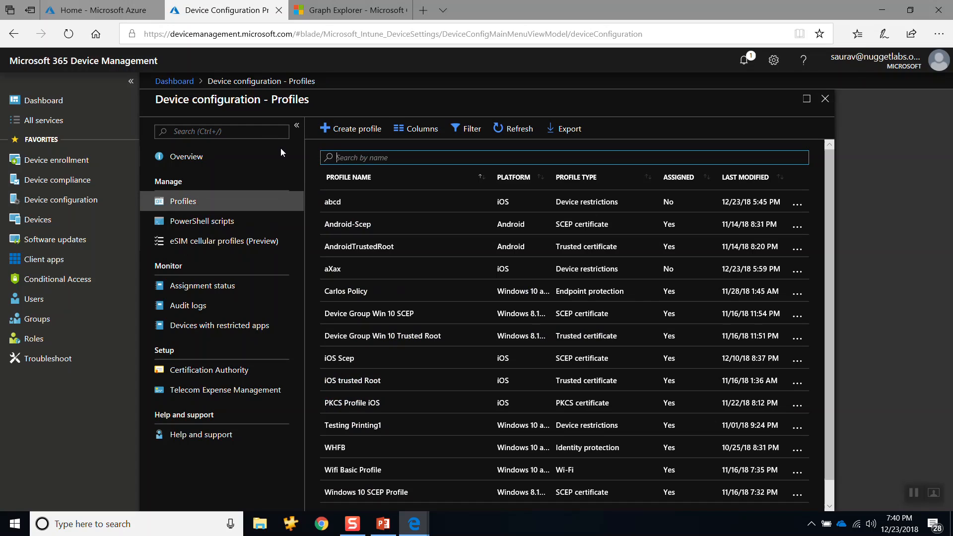
{"action": "left_click", "coordinate": [173, 200]}
{"action": "left_click", "coordinate": [338, 129]}
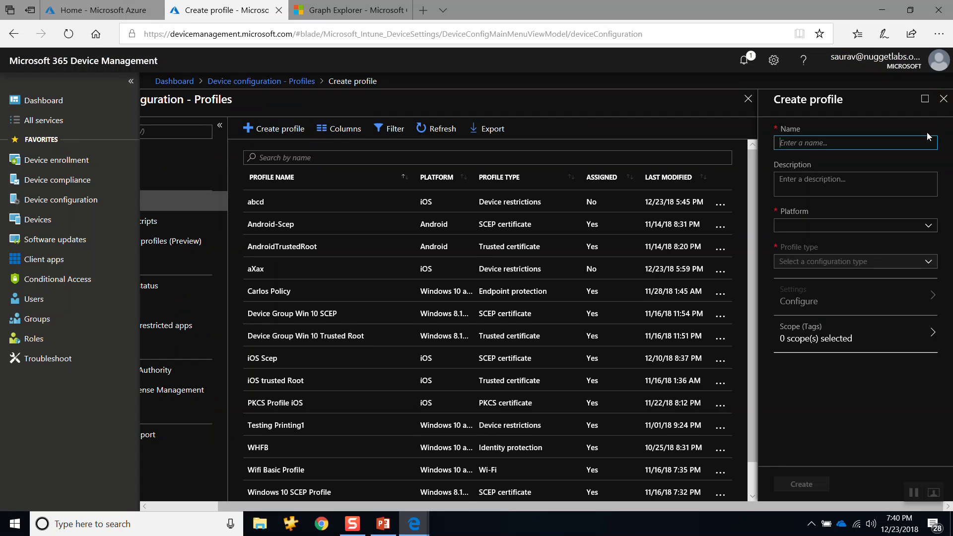
Step: Name the new profile DemoDevceiConfigurationPolicy
{"action": "type", "text": "D"}
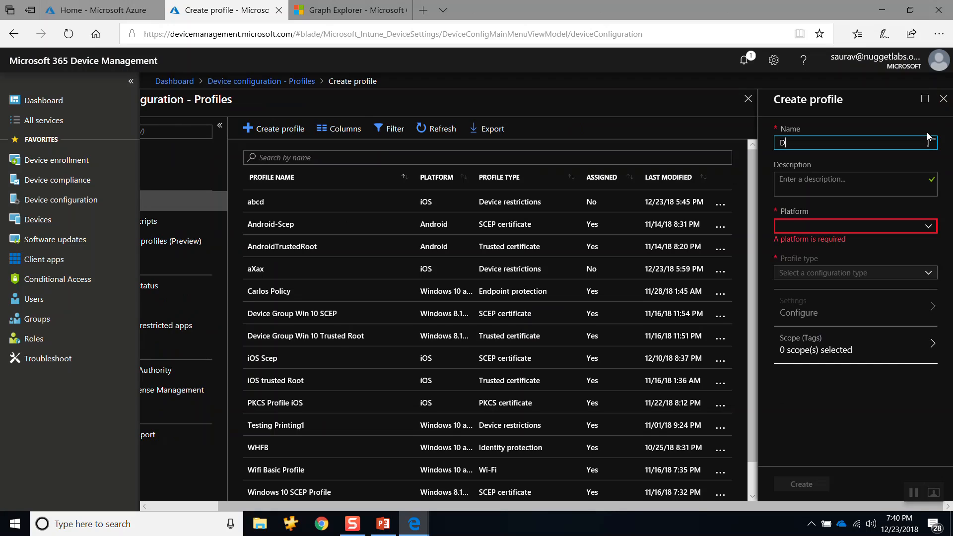
{"action": "type", "text": "emoDevceiConfigurationPolicy"}
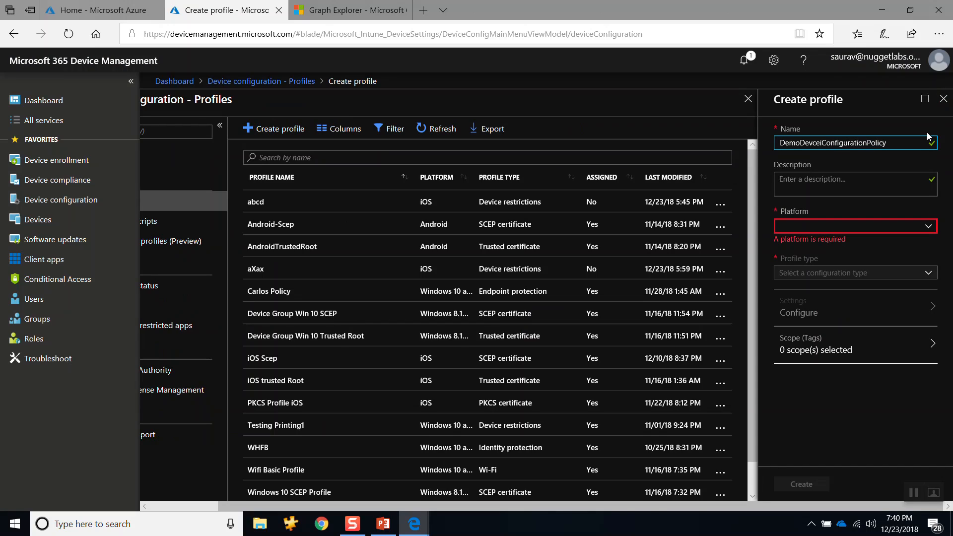
Step: Enter "This is a demo device config policy" as the profile's description
{"action": "key", "text": "Tab"}
{"action": "type", "text": "This "}
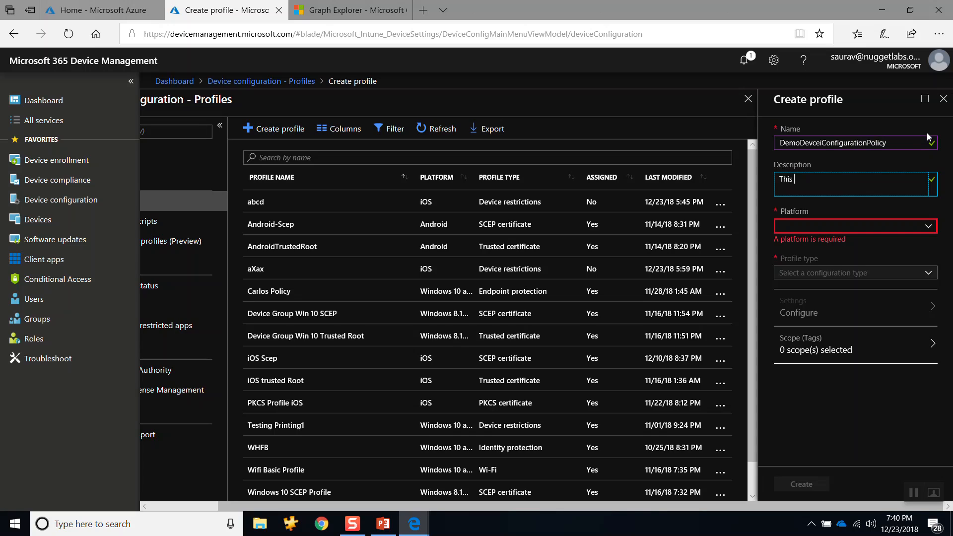
{"action": "type", "text": "is a demo device config policy"}
Step: Set the profile's platform to iOS
{"action": "key", "text": "Tab"}
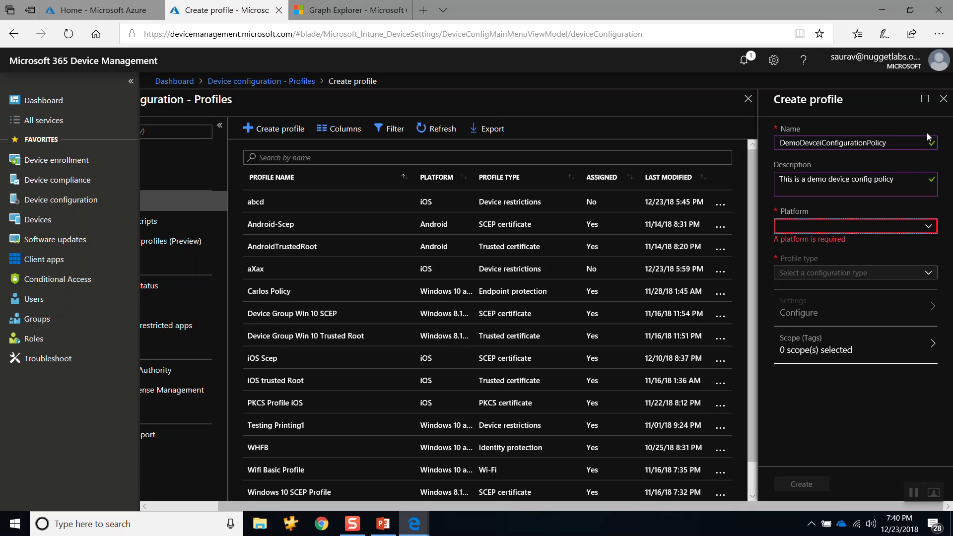
{"action": "key", "text": "Down"}
{"action": "key", "text": "Down"}
{"action": "key", "text": "Down"}
{"action": "key", "text": "Down"}
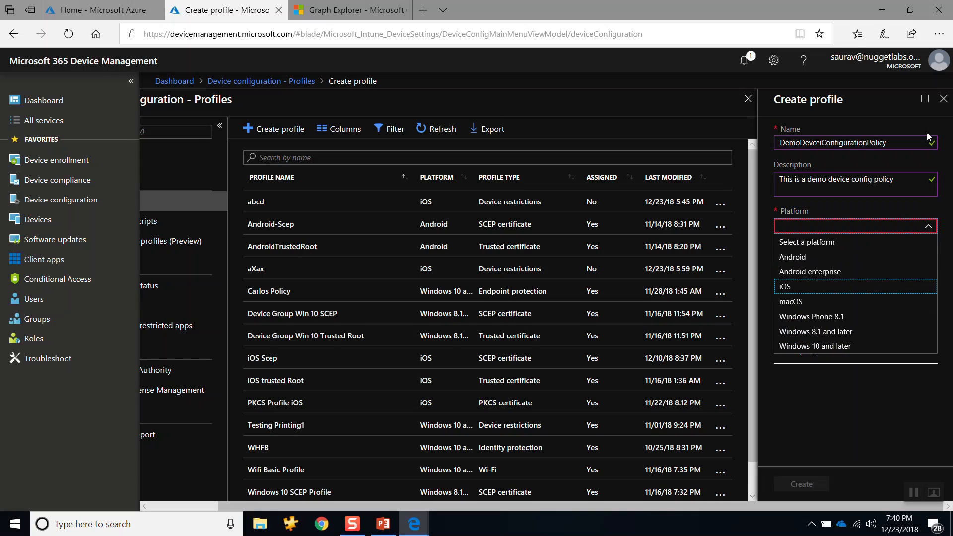
{"action": "key", "text": "Return"}
{"action": "key", "text": "Return"}
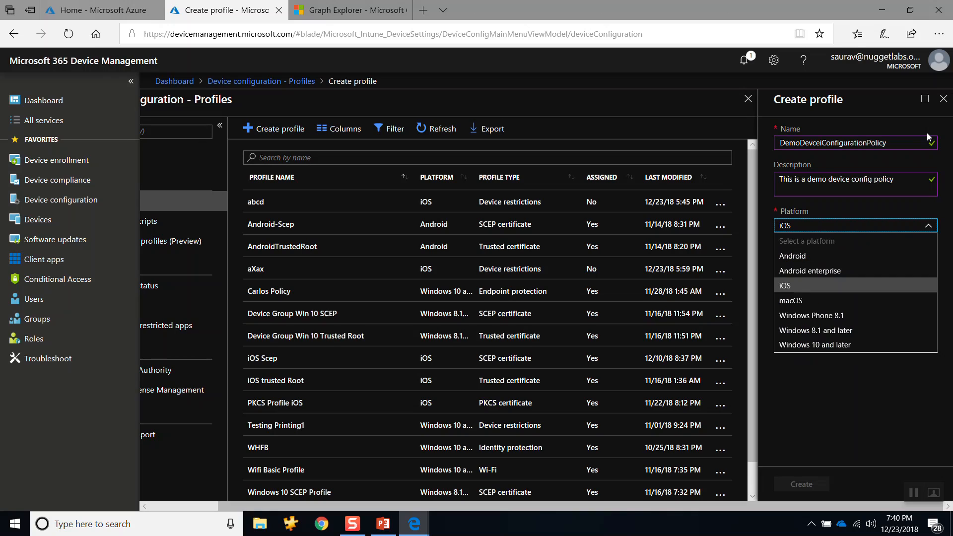
Step: Choose Device restrictions as the profile type to bring up its settings categories
{"action": "key", "text": "Return"}
{"action": "key", "text": "Tab"}
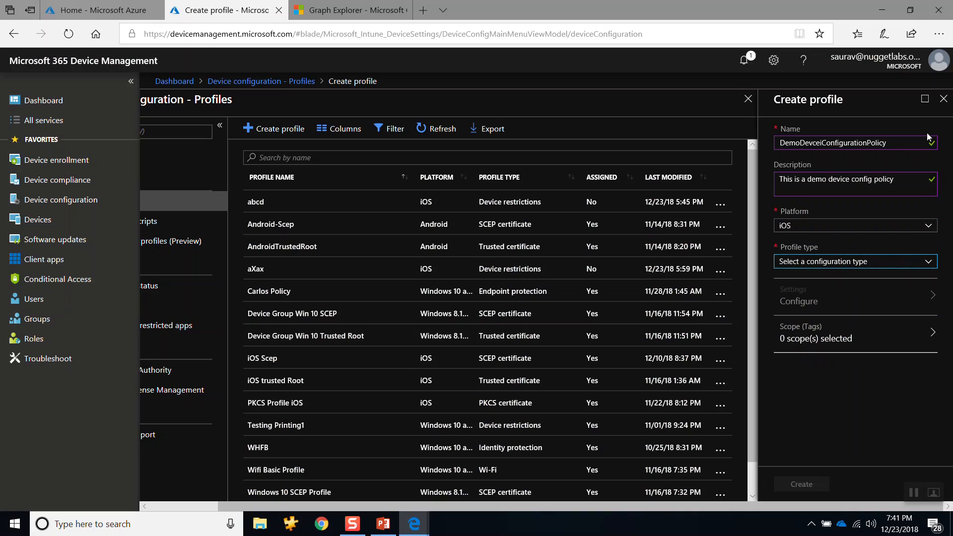
{"action": "key", "text": "Return"}
{"action": "key", "text": "Down"}
{"action": "key", "text": "Down"}
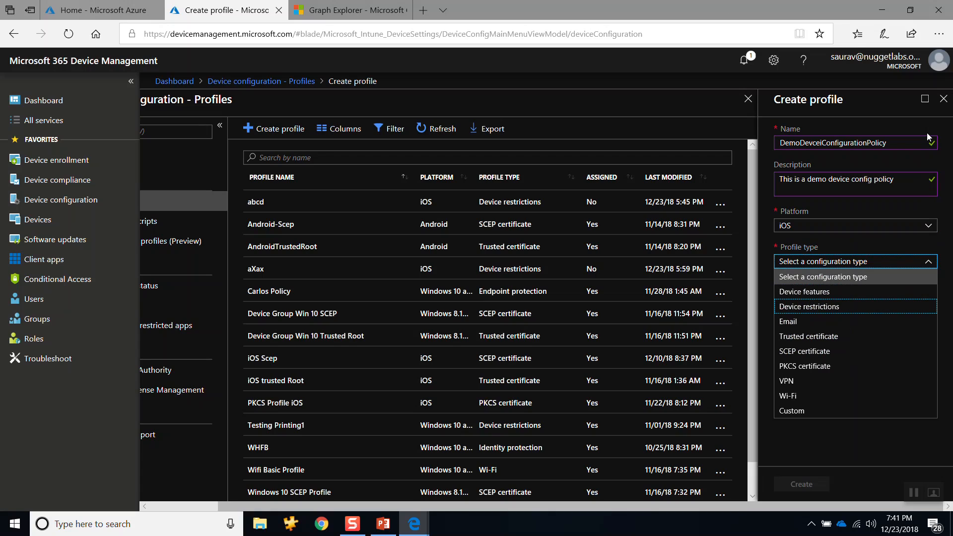
{"action": "key", "text": "Return"}
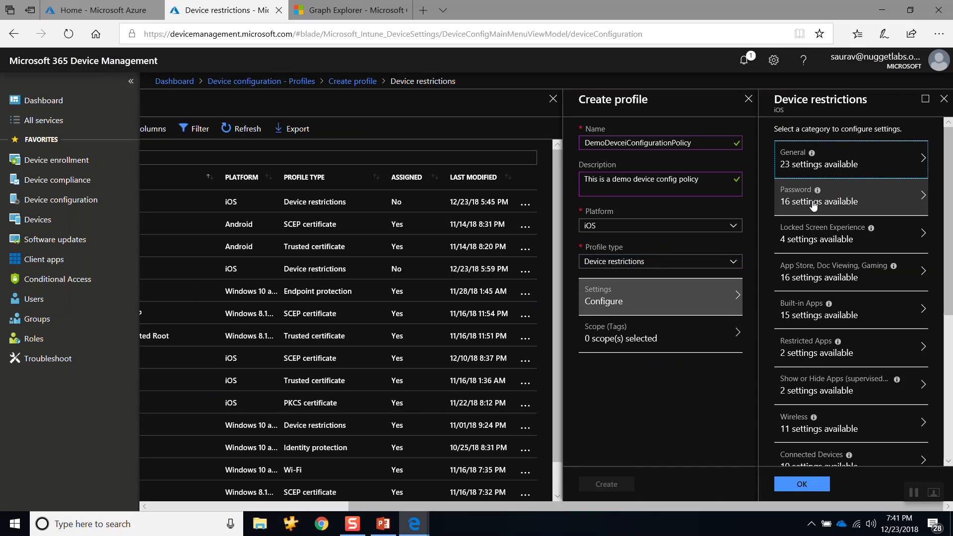
Step: In the Password restrictions, require a password, block simple passwords and set the required password type to Alphanumeric
{"action": "left_click", "coordinate": [814, 205]}
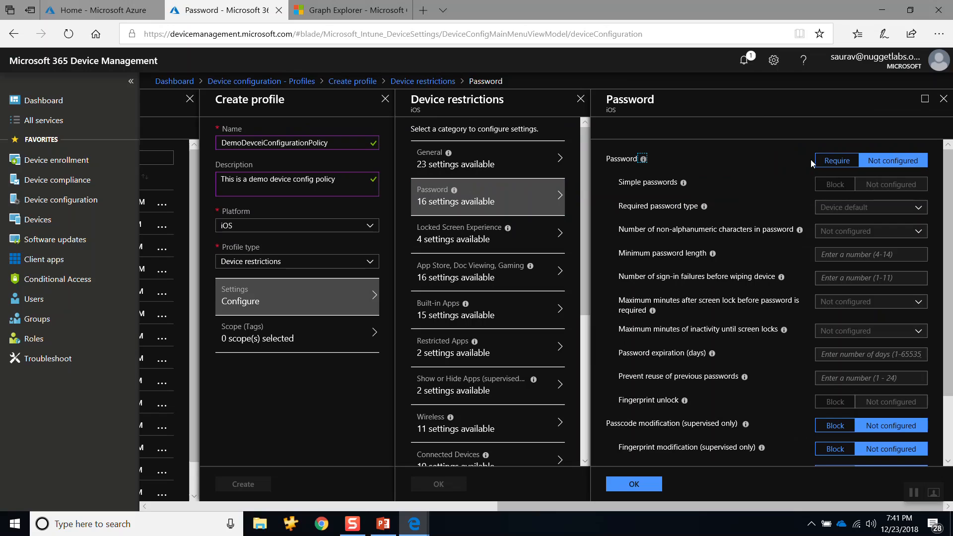
{"action": "left_click", "coordinate": [830, 165]}
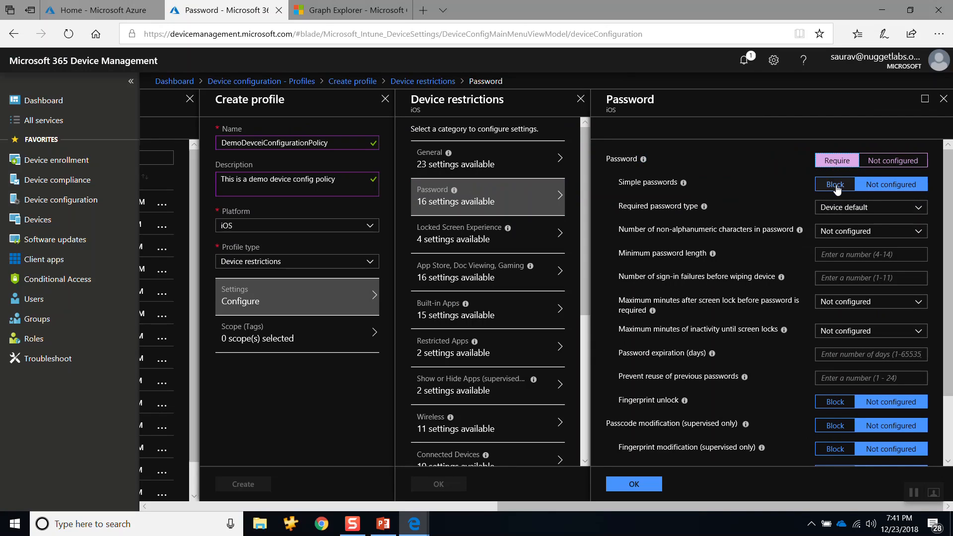
{"action": "left_click", "coordinate": [836, 186]}
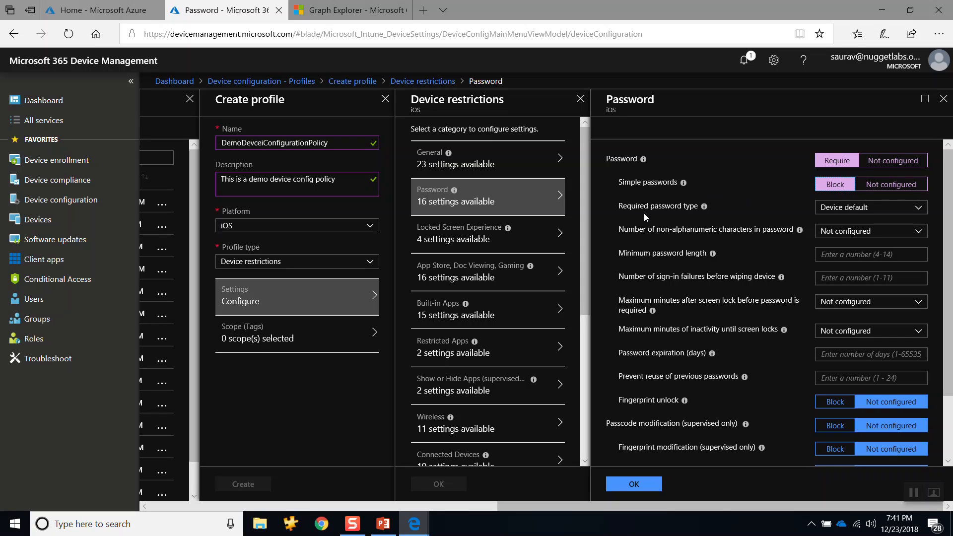
{"action": "left_click", "coordinate": [857, 208]}
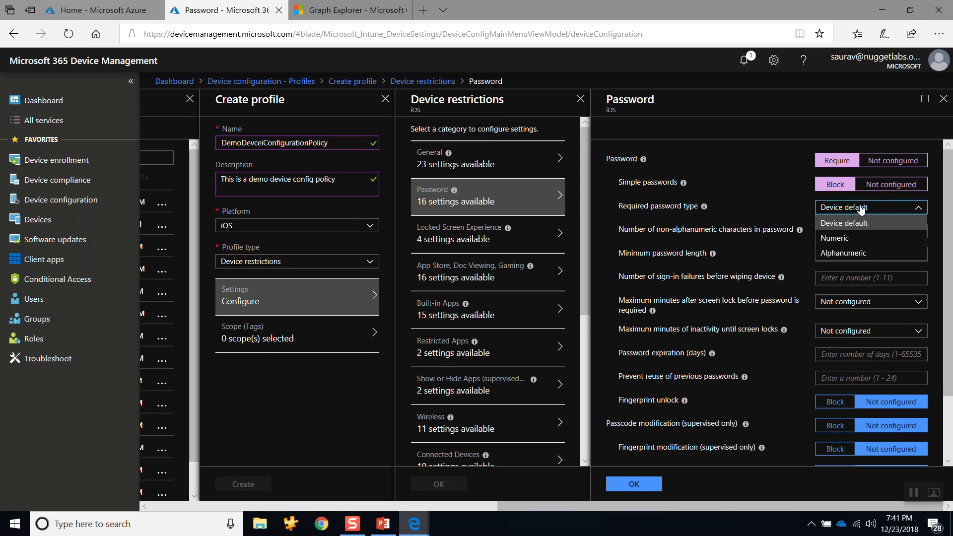
{"action": "left_click", "coordinate": [844, 253]}
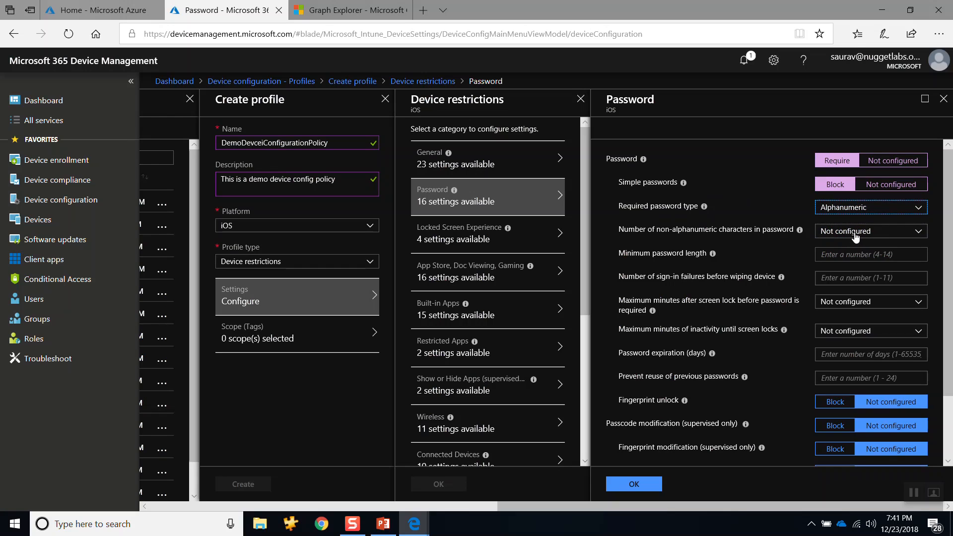
Step: Set the number of non-alphanumeric characters to 2 and the minimum password length to 10, and accept the Password settings
{"action": "left_click", "coordinate": [856, 238]}
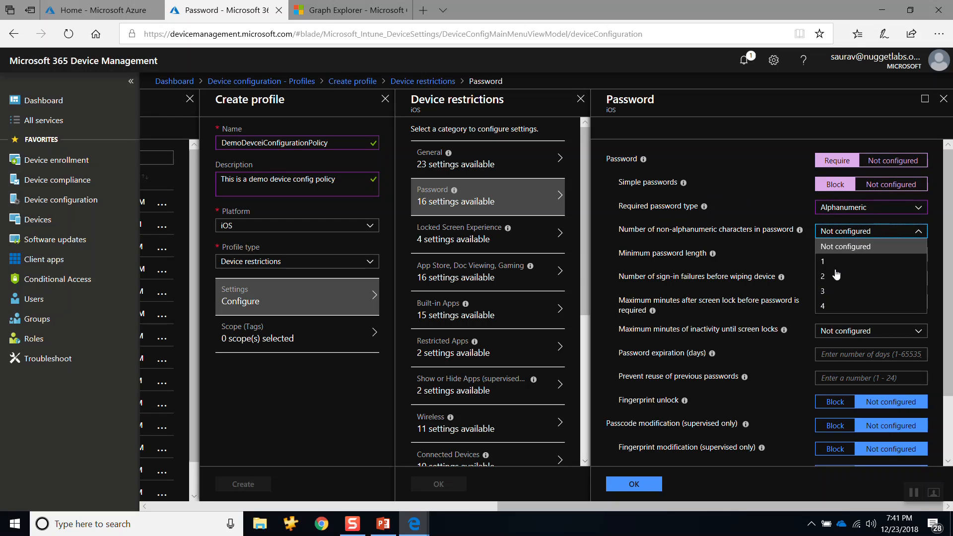
{"action": "left_click", "coordinate": [829, 277]}
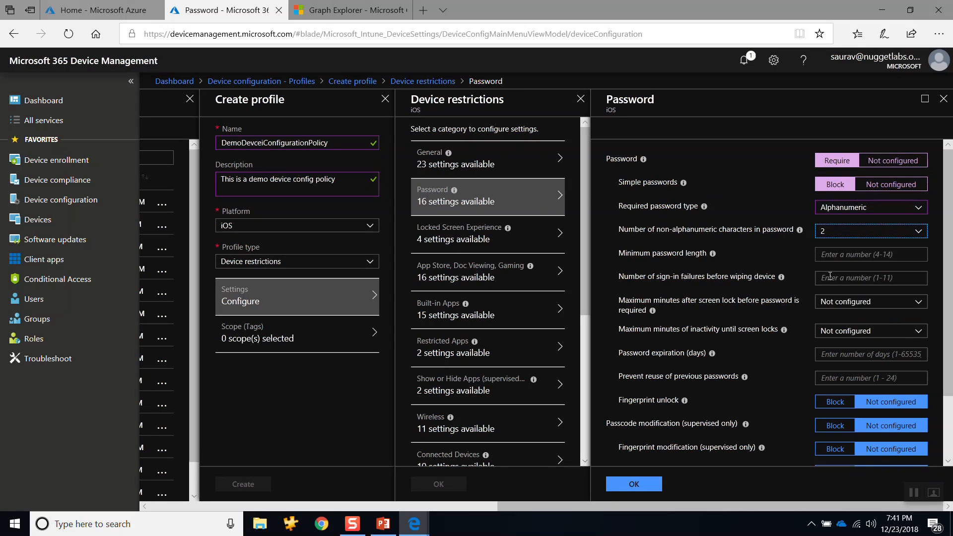
{"action": "left_click", "coordinate": [832, 252]}
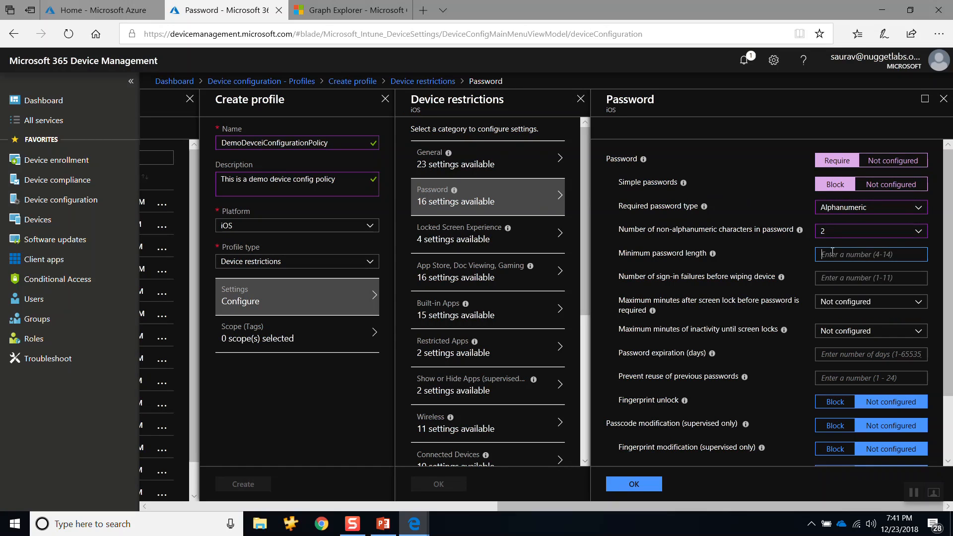
{"action": "type", "text": "10"}
{"action": "scroll", "coordinate": [743, 335], "scroll_direction": "down", "scroll_amount": 2}
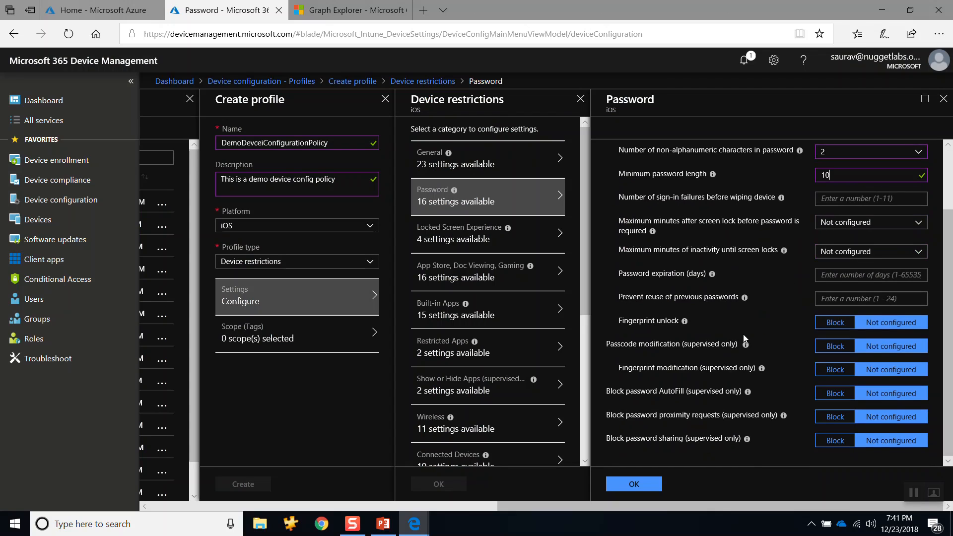
{"action": "scroll", "coordinate": [745, 338], "scroll_direction": "up", "scroll_amount": 2}
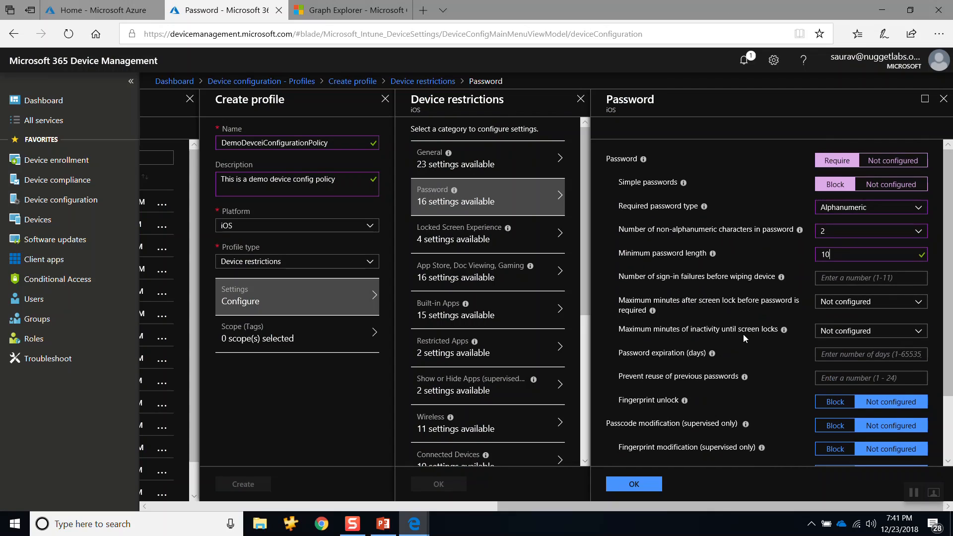
{"action": "left_click", "coordinate": [637, 484]}
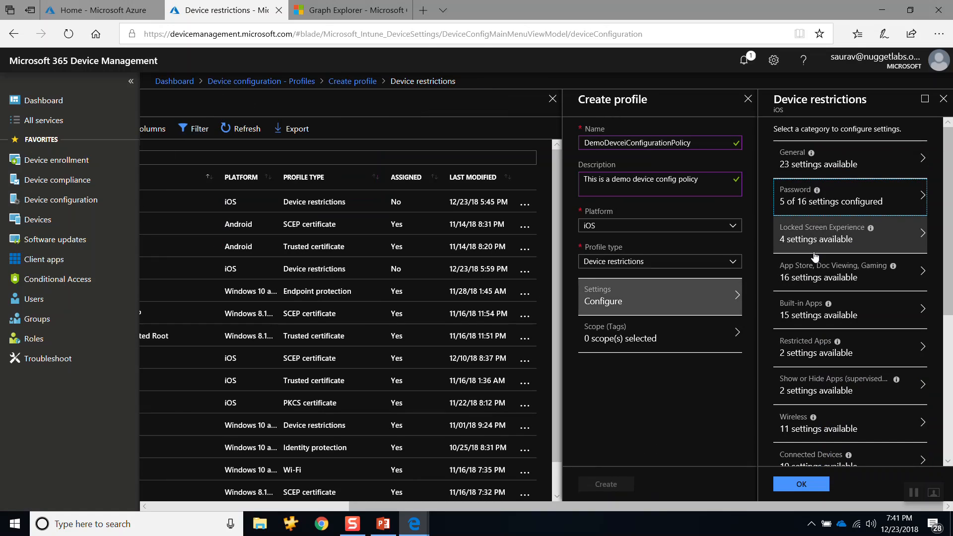
Step: Look through the App Store, Doc Viewing, Gaming and Restricted Apps categories of the device restrictions
{"action": "left_click", "coordinate": [796, 271]}
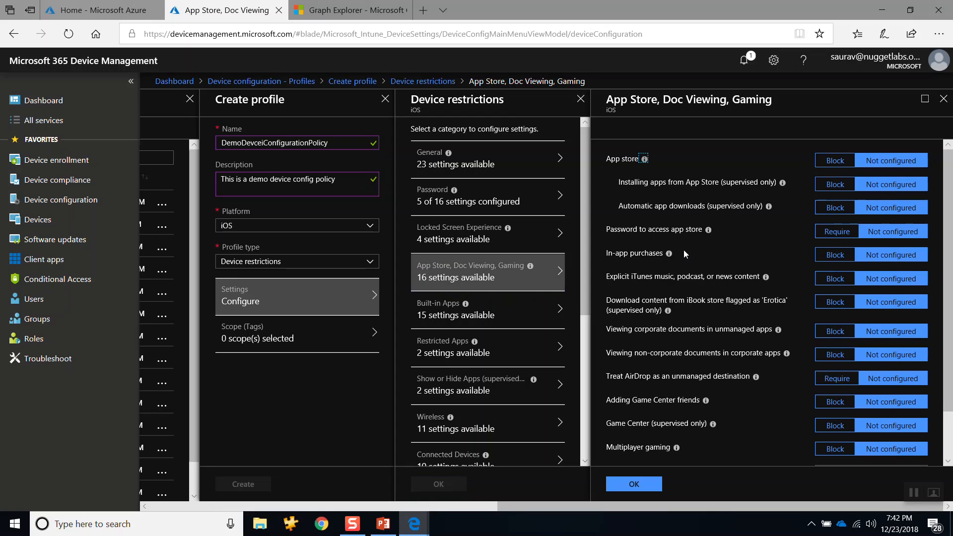
{"action": "left_click", "coordinate": [450, 354]}
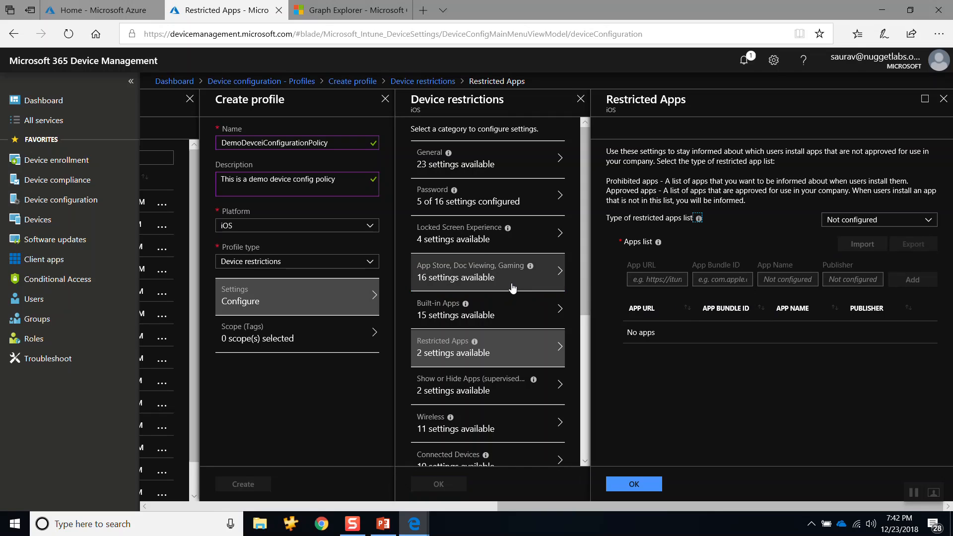
{"action": "scroll", "coordinate": [511, 280], "scroll_direction": "down", "scroll_amount": 4}
{"action": "scroll", "coordinate": [511, 276], "scroll_direction": "up", "scroll_amount": 4}
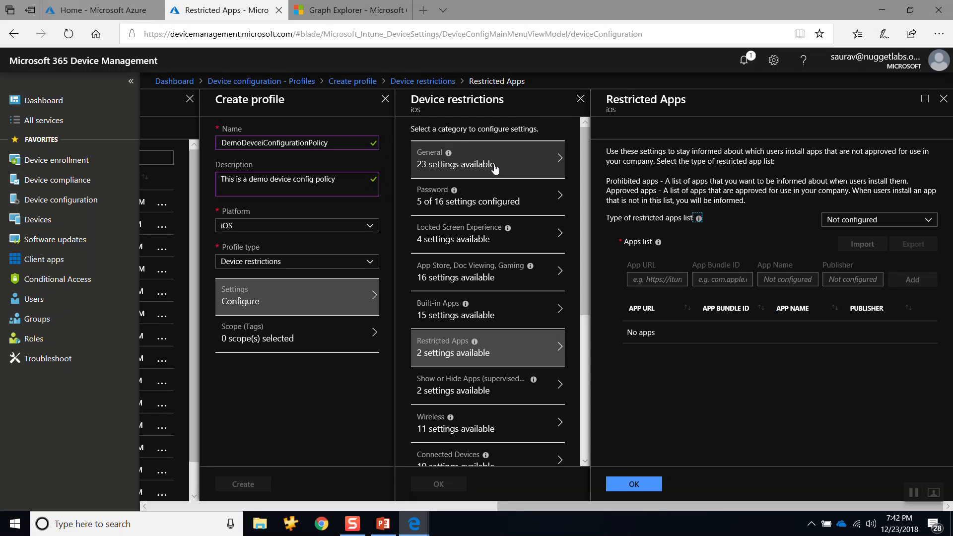
Step: Review the configured Password settings and accept the device restrictions for the new profile
{"action": "left_click", "coordinate": [475, 205]}
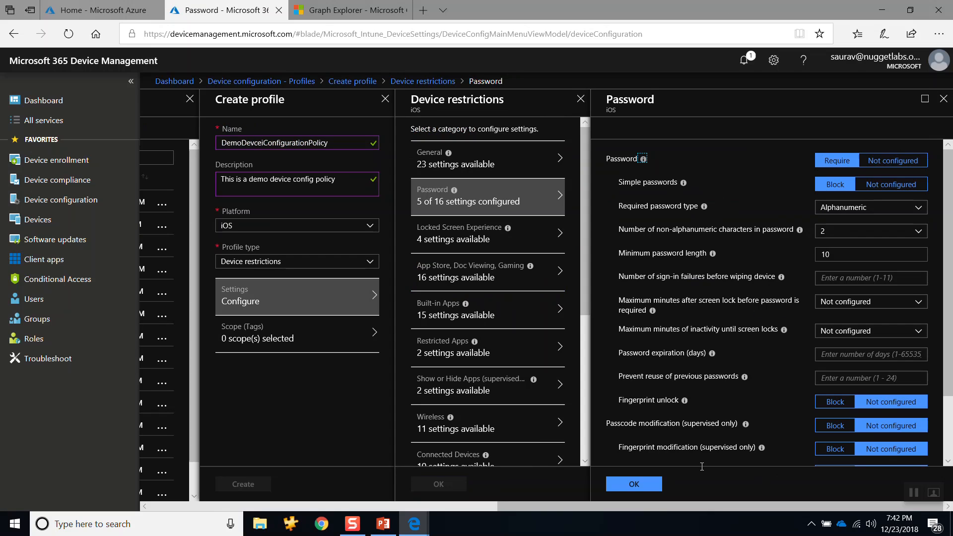
{"action": "left_click", "coordinate": [642, 489]}
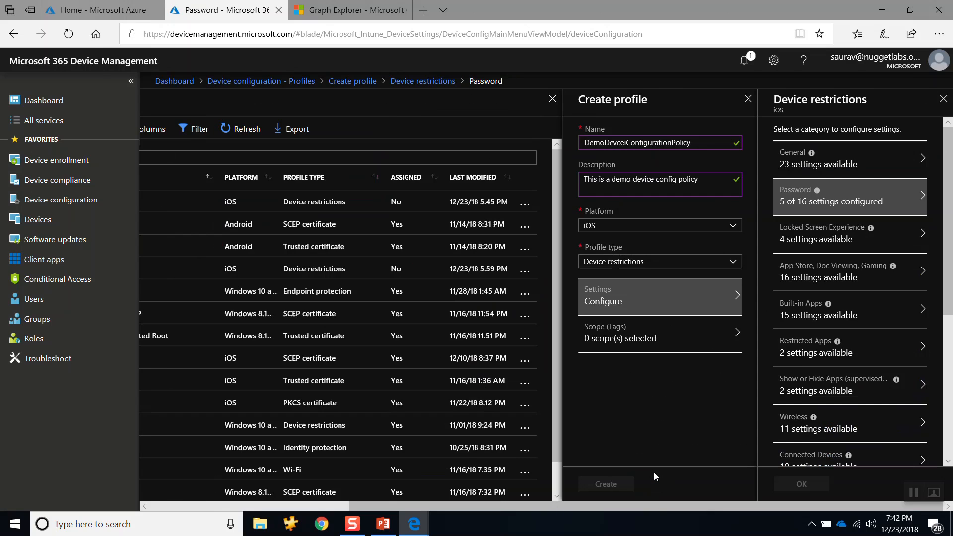
{"action": "left_click", "coordinate": [814, 488]}
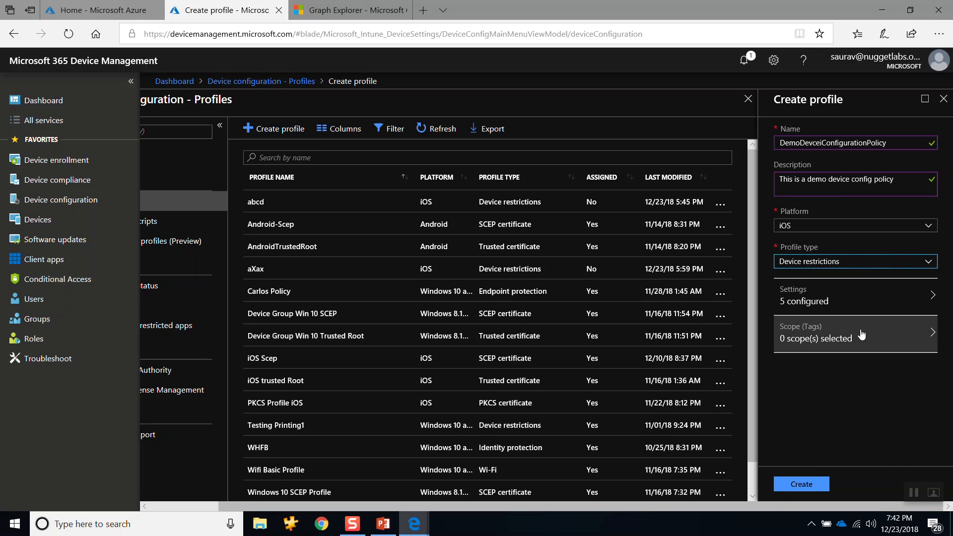
Step: Recheck the profile's Password restrictions, accept the device restrictions, and clear the earlier requests from the DevTools network trace
{"action": "left_click", "coordinate": [856, 304]}
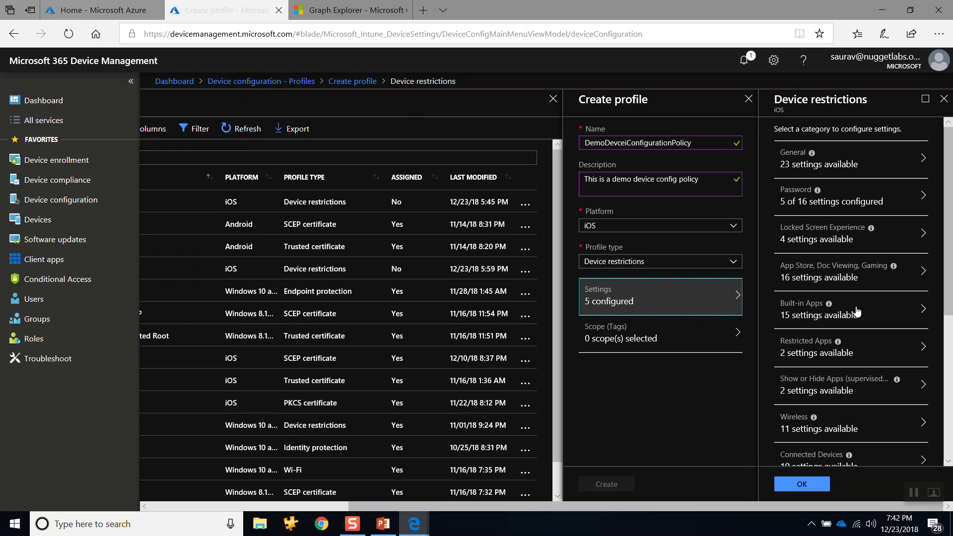
{"action": "left_click", "coordinate": [863, 196]}
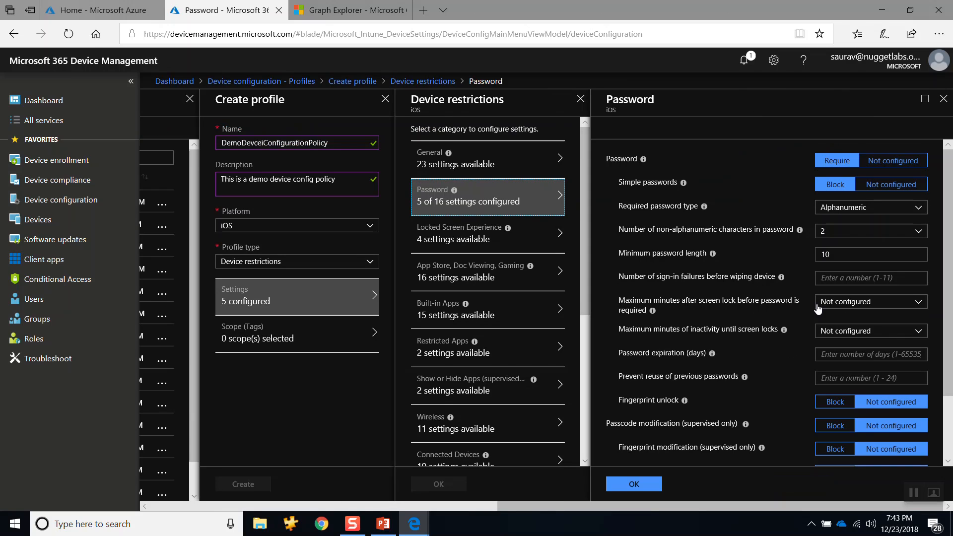
{"action": "left_click", "coordinate": [943, 99]}
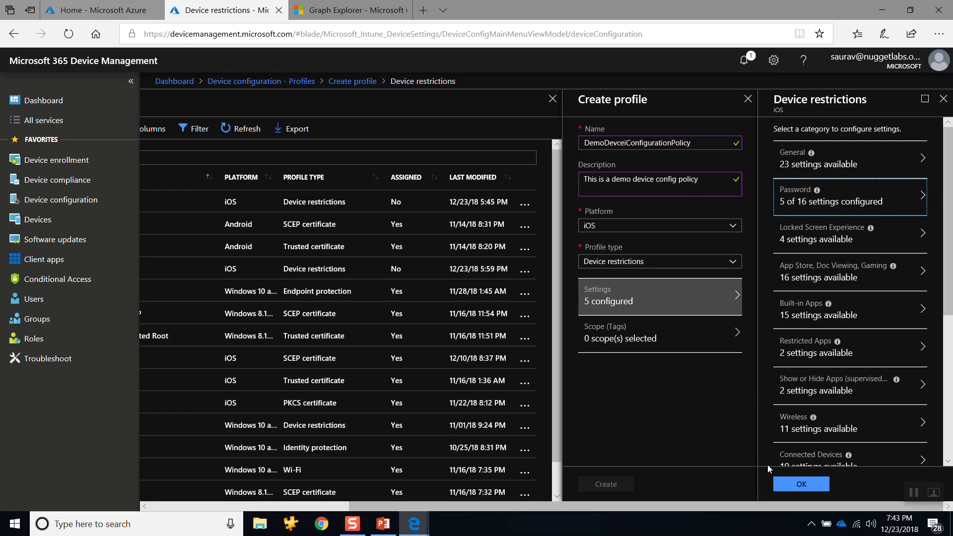
{"action": "left_click", "coordinate": [802, 485]}
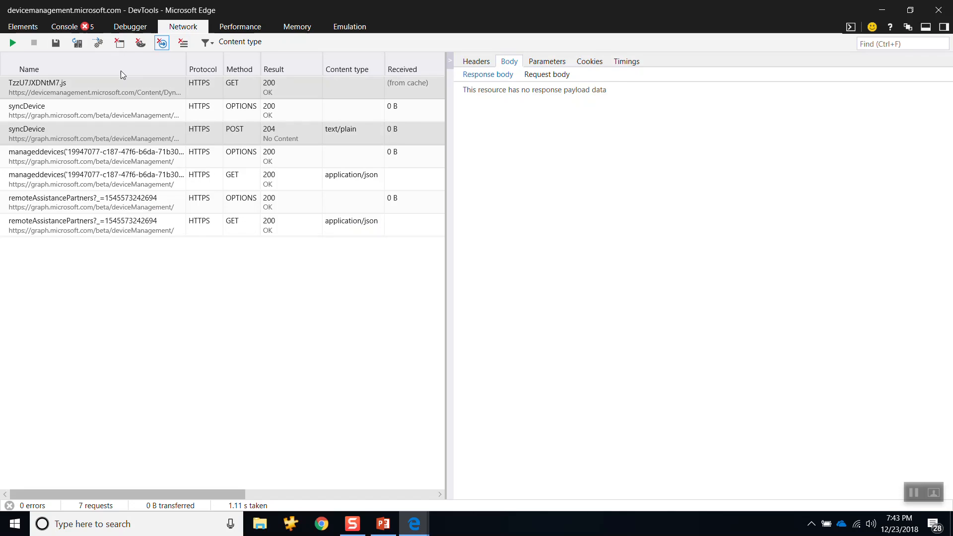
{"action": "left_click", "coordinate": [183, 44]}
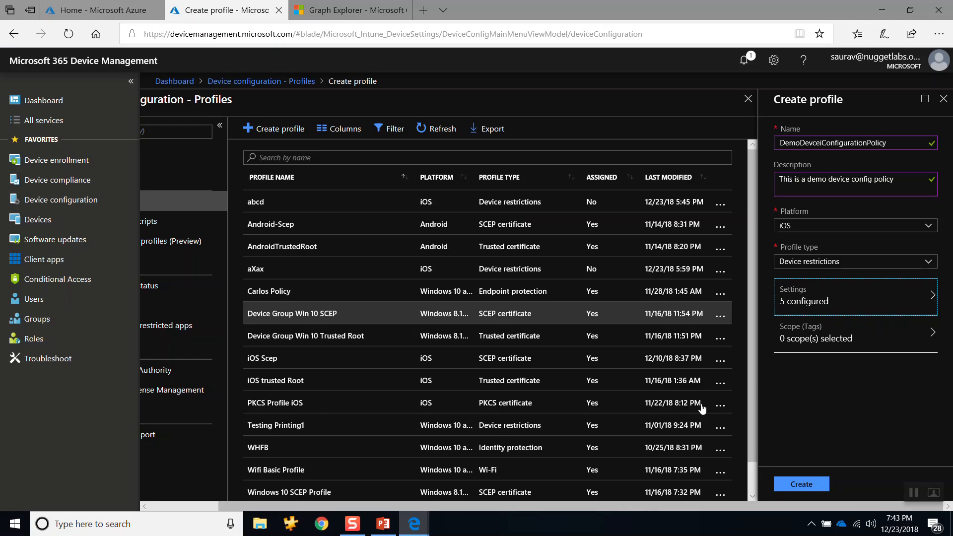
Step: Create the DemoDevceiConfigurationPolicy profile and check the DevTools network trace for its requests
{"action": "left_click", "coordinate": [800, 486]}
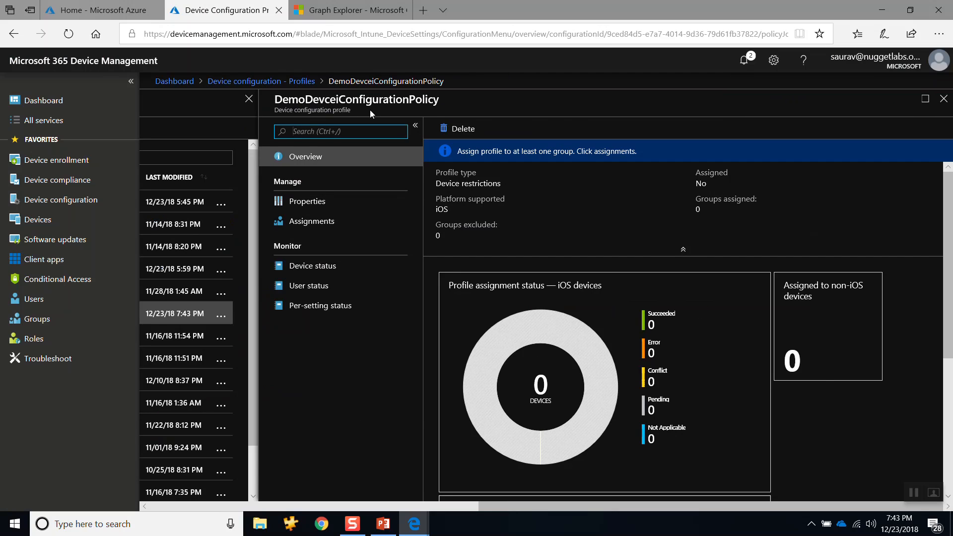
{"action": "key", "text": "F12"}
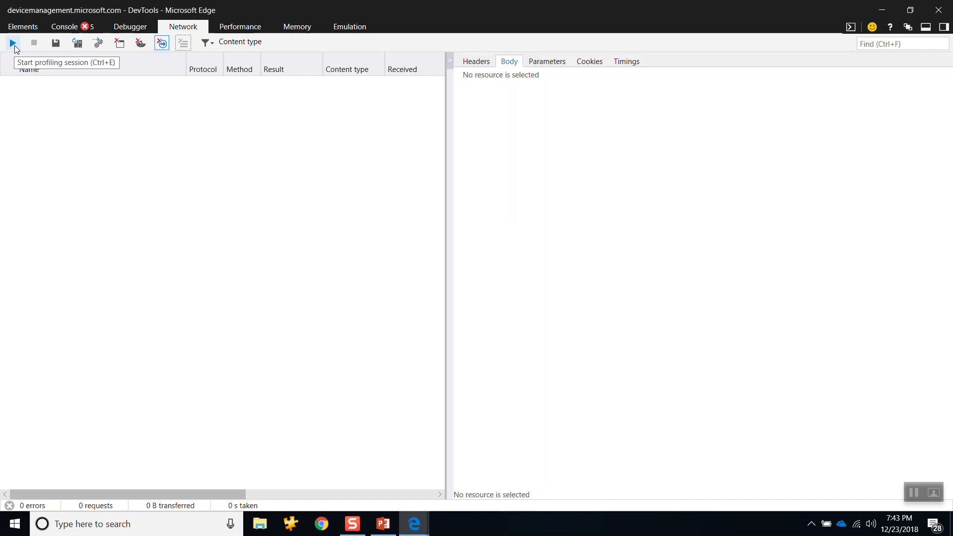
{"action": "key", "text": "alt+Tab"}
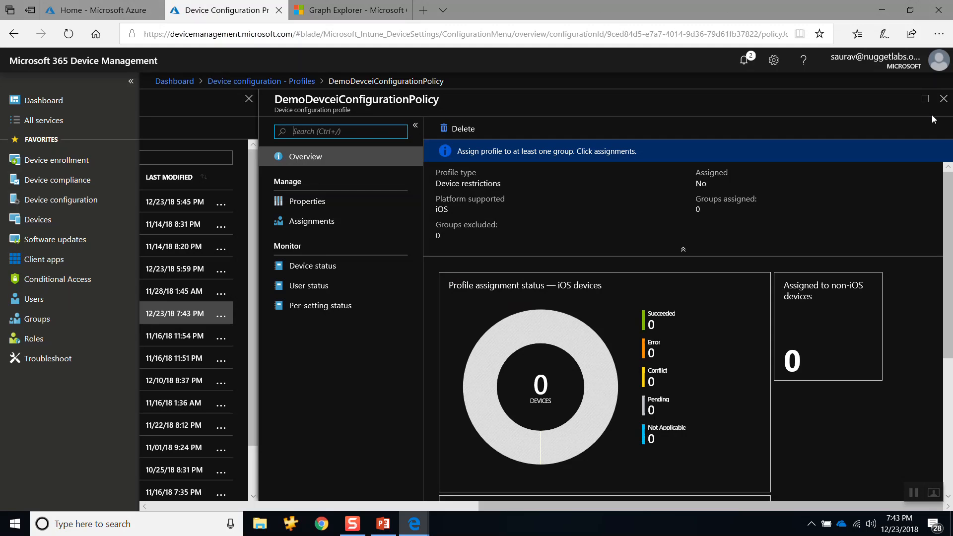
Step: Delete the DemoDevceiConfigurationPolicy profile from the device configuration profiles list
{"action": "left_click", "coordinate": [945, 101]}
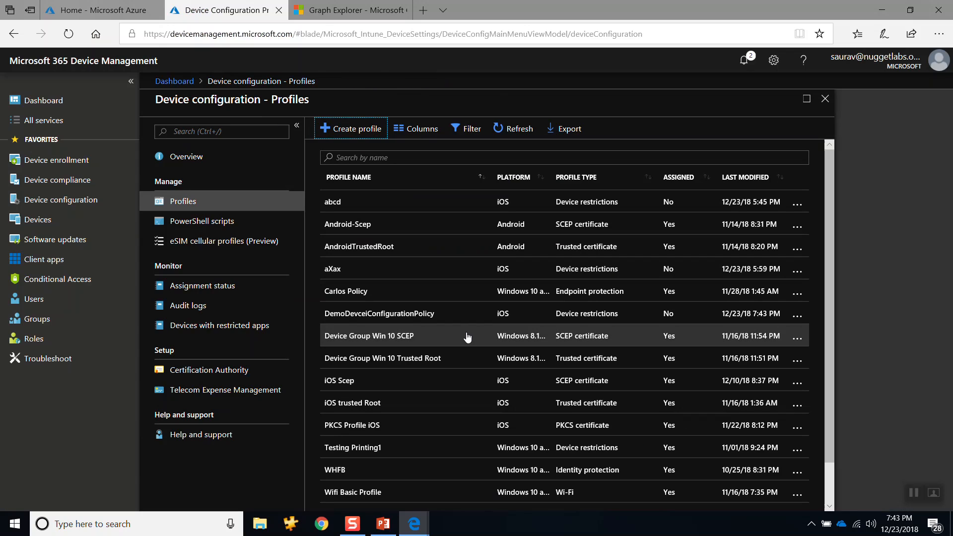
{"action": "left_click", "coordinate": [797, 316]}
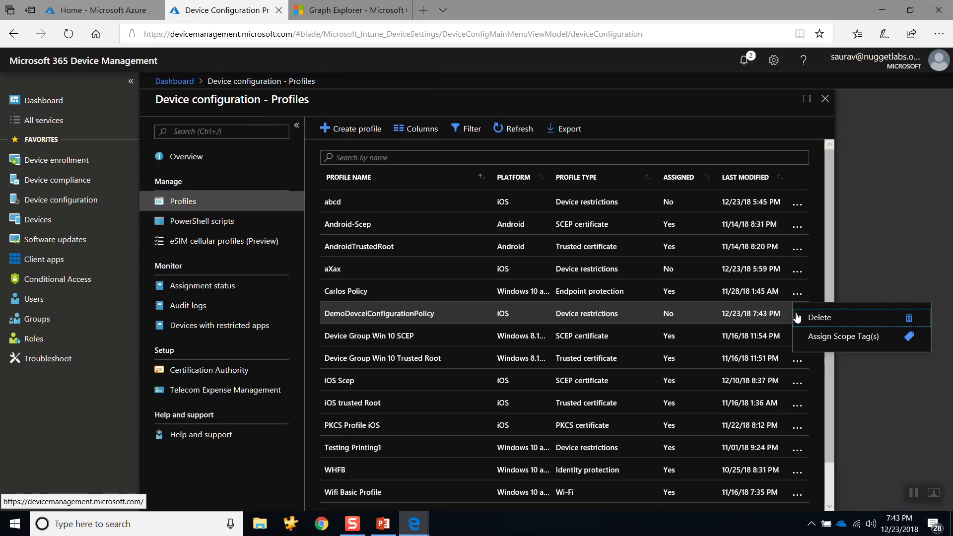
{"action": "left_click", "coordinate": [905, 321]}
{"action": "left_click", "coordinate": [603, 279]}
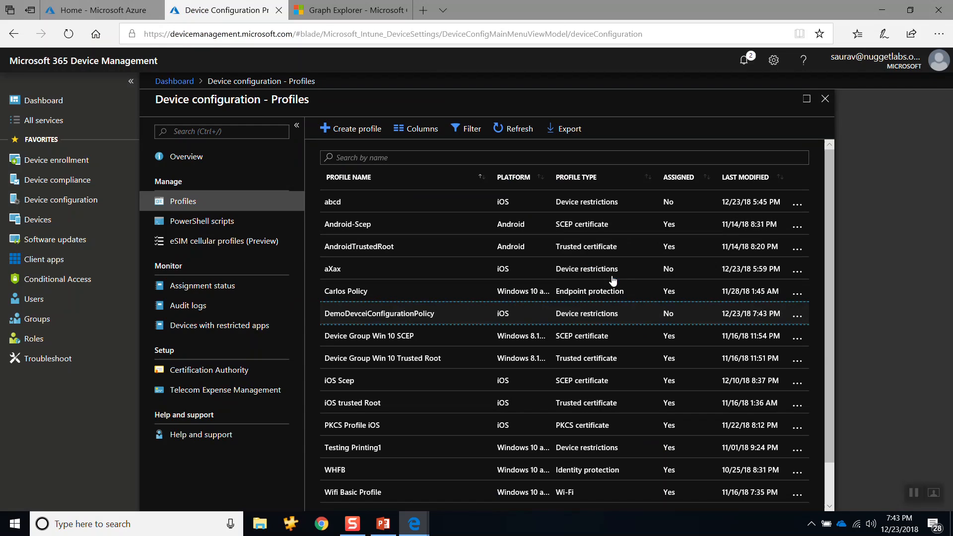
Step: Start a new device configuration profile named DemoDeviceConfigPolicy
{"action": "left_click", "coordinate": [337, 130]}
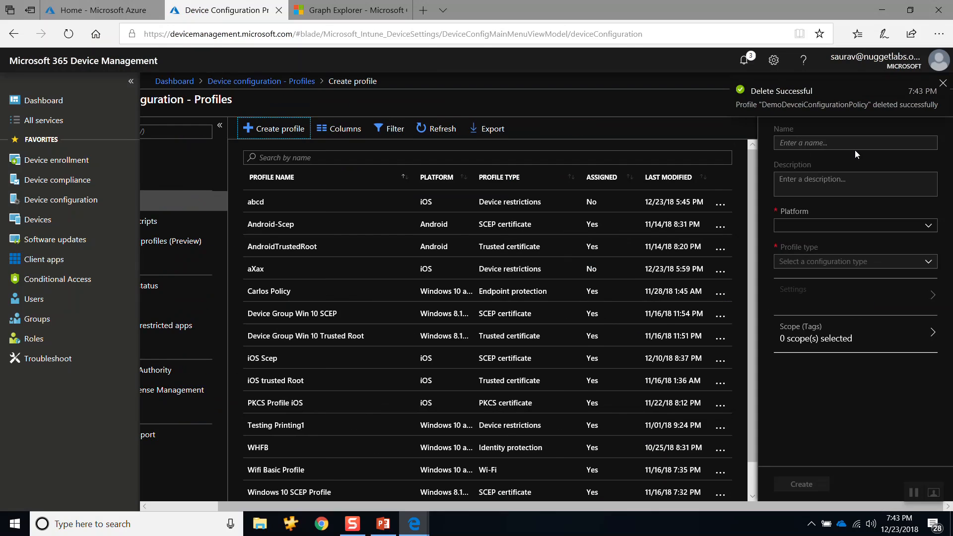
{"action": "type", "text": "D"}
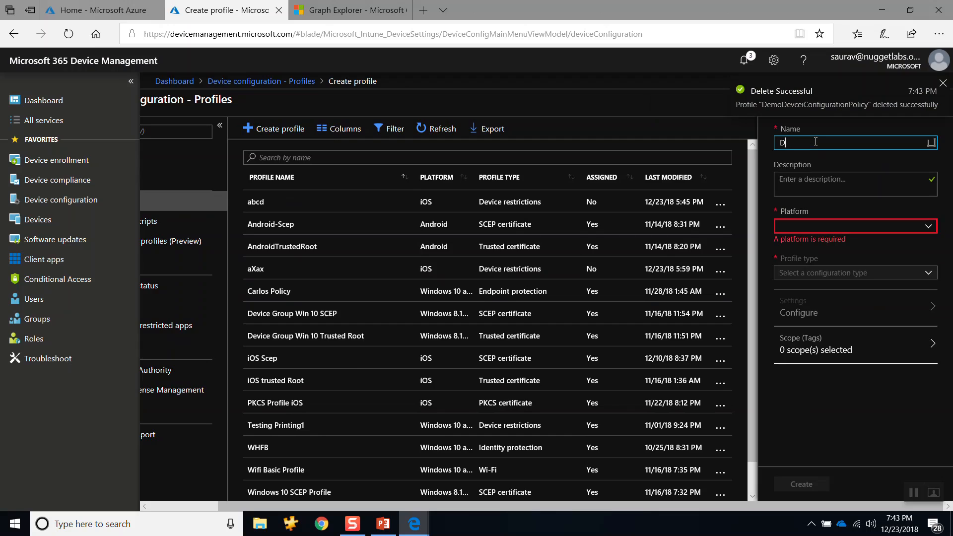
{"action": "type", "text": "emoDevcei"}
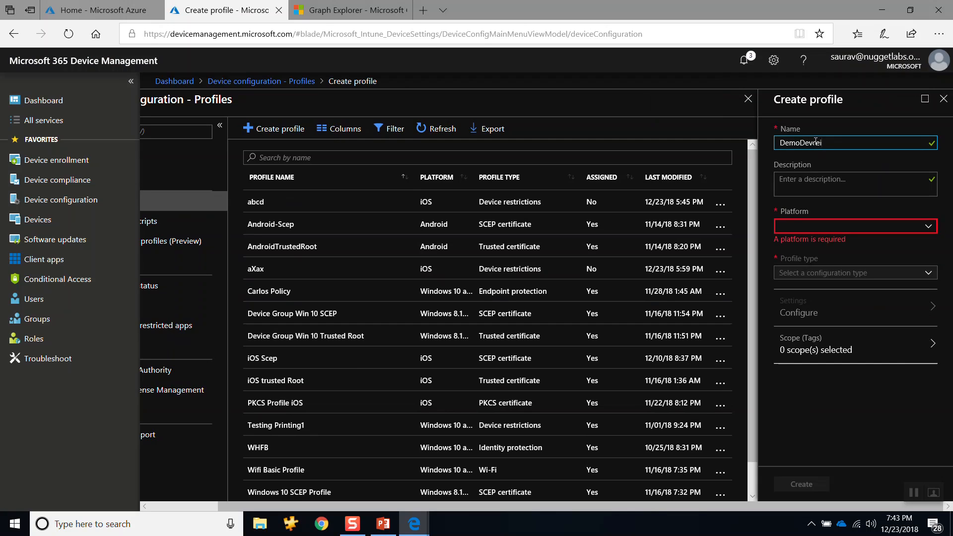
{"action": "key", "text": "BackSpace"}
{"action": "key", "text": "BackSpace"}
{"action": "type", "text": "iceConfigPolicy"}
Step: Copy the profile name DemoDeviceConfigPolicy into the description as well
{"action": "key", "text": "Tab"}
{"action": "type", "text": "v"}
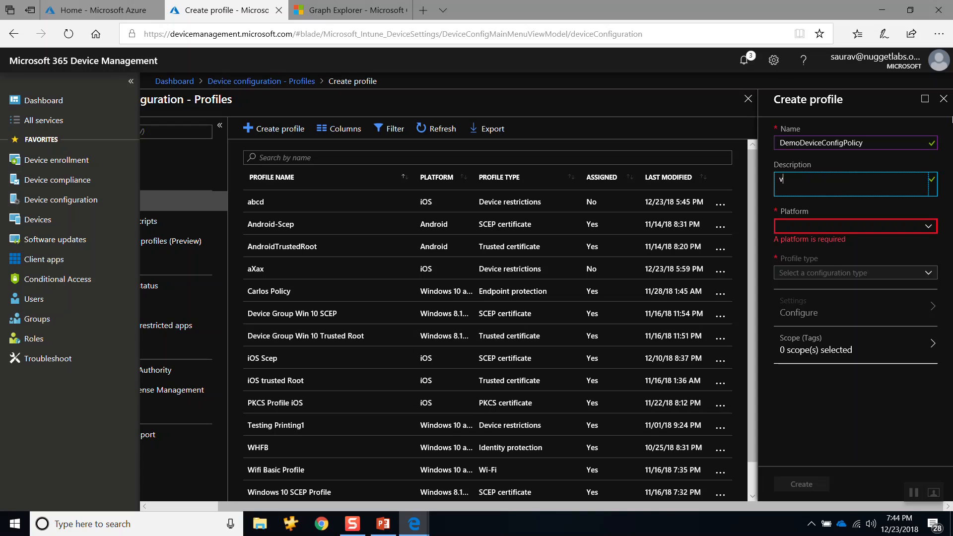
{"action": "key", "text": "Tab"}
{"action": "key", "text": "shift+Tab"}
{"action": "key", "text": "shift+Tab"}
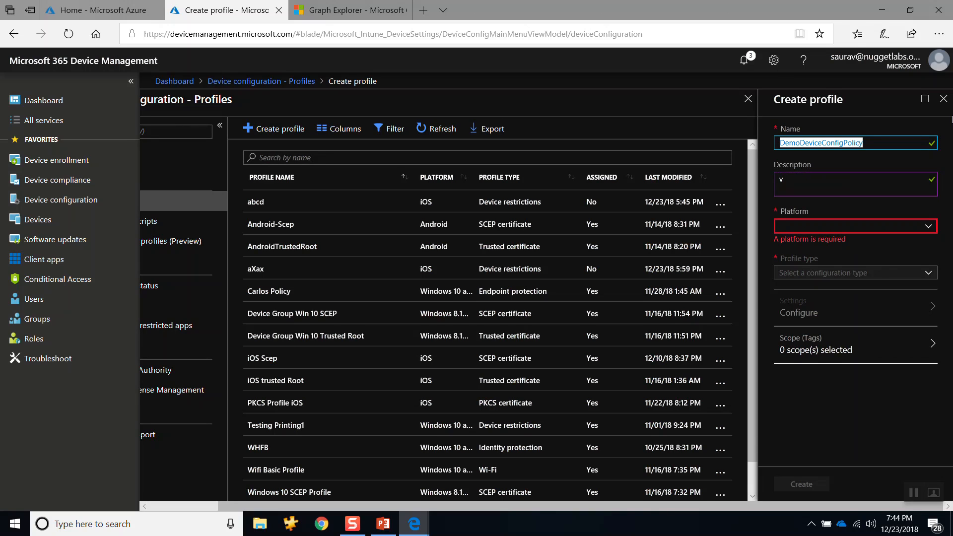
{"action": "key", "text": "ctrl+c"}
{"action": "key", "text": "Tab"}
{"action": "key", "text": "BackSpace"}
{"action": "key", "text": "ctrl+v"}
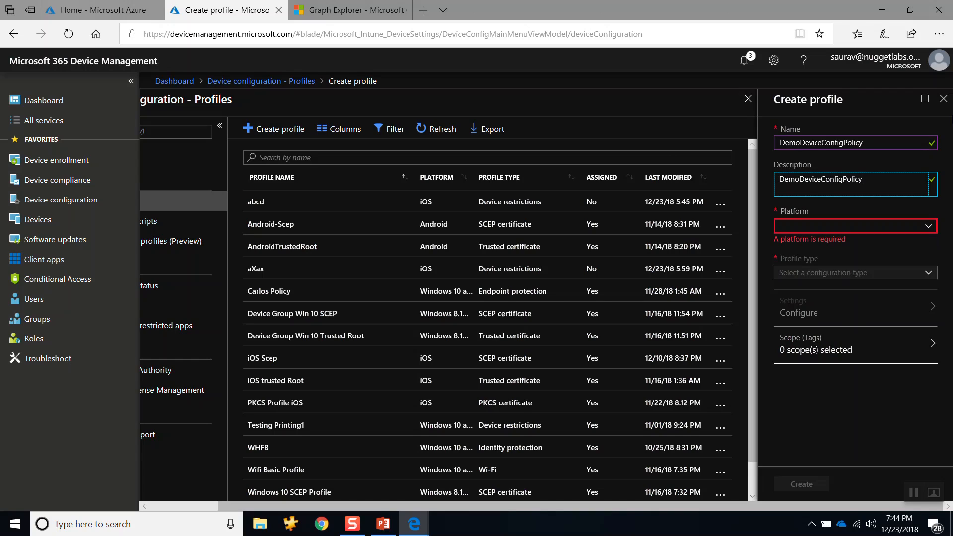
Step: Set the new profile's platform to iOS and its profile type to Device restrictions
{"action": "key", "text": "Tab"}
{"action": "key", "text": "Down"}
{"action": "key", "text": "Down"}
{"action": "key", "text": "Down"}
{"action": "key", "text": "Down"}
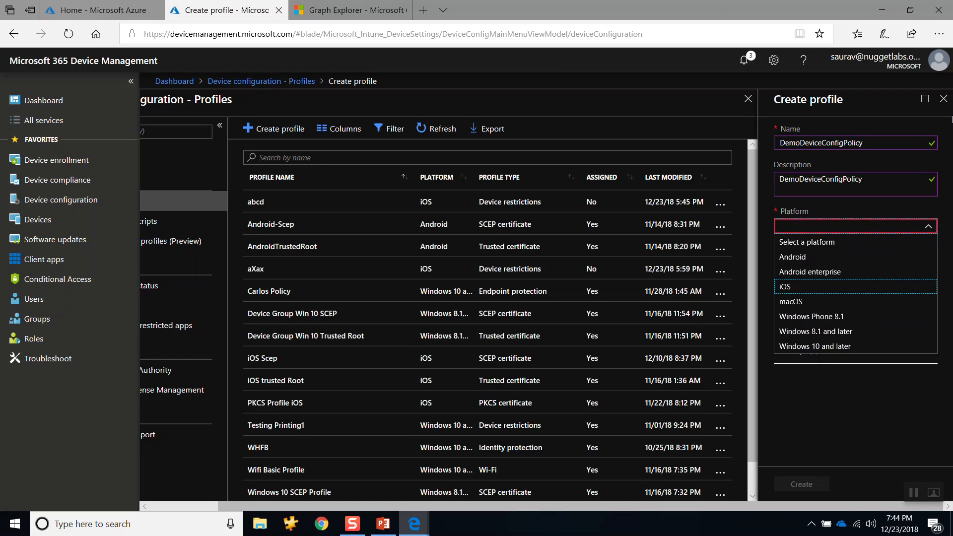
{"action": "key", "text": "Return"}
{"action": "key", "text": "Tab"}
{"action": "key", "text": "alt+Down"}
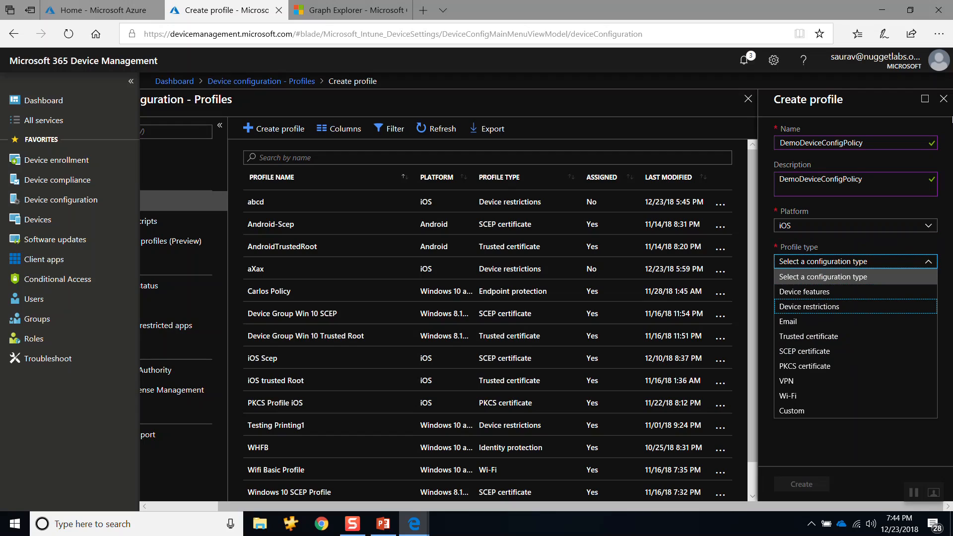
{"action": "key", "text": "Return"}
Step: In the profile's Password restrictions, require a password and set the number of non-alphanumeric characters to 1
{"action": "key", "text": "Tab"}
{"action": "key", "text": "Return"}
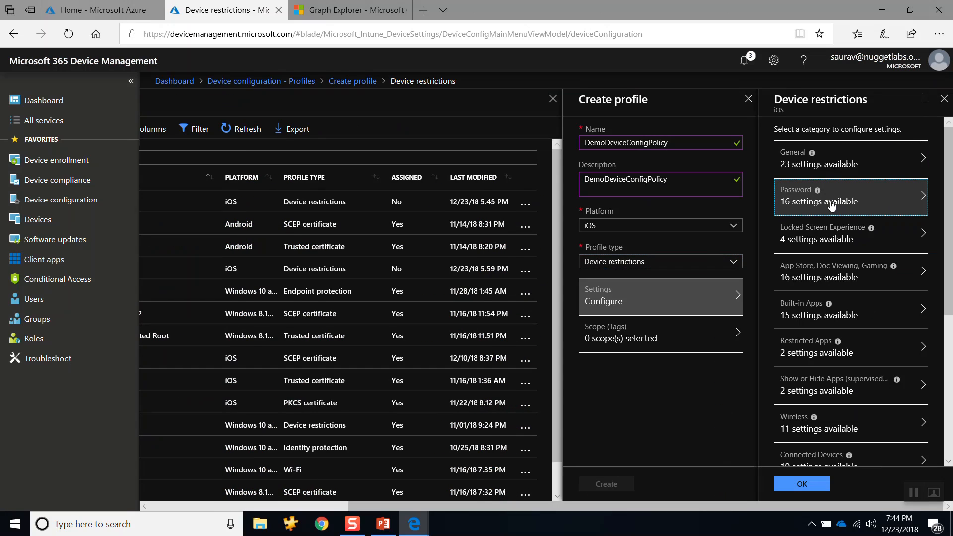
{"action": "left_click", "coordinate": [831, 202]}
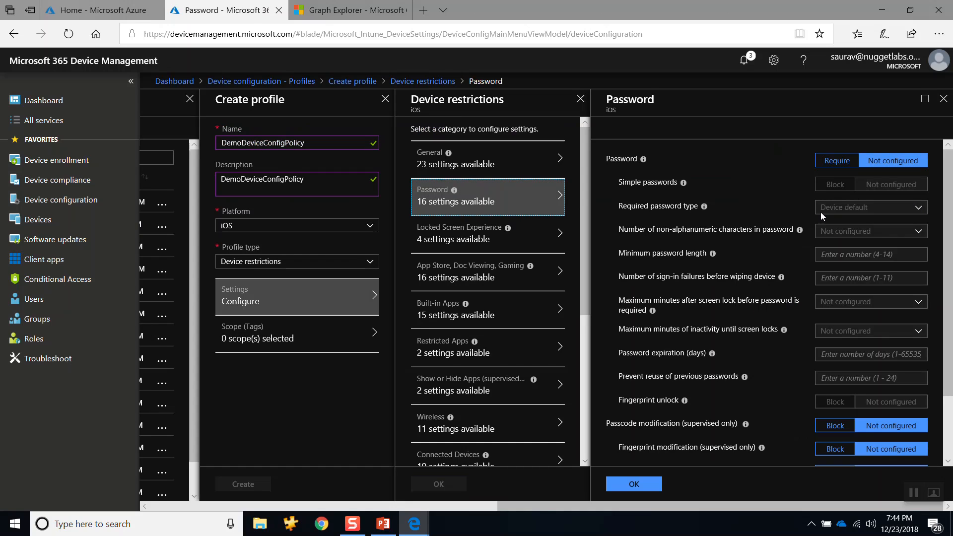
{"action": "left_click", "coordinate": [838, 161]}
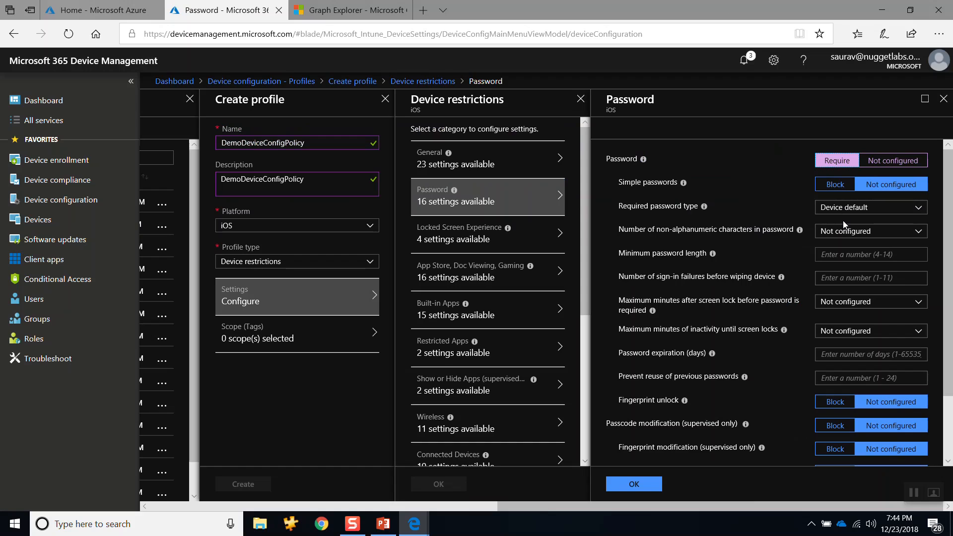
{"action": "left_click", "coordinate": [845, 234]}
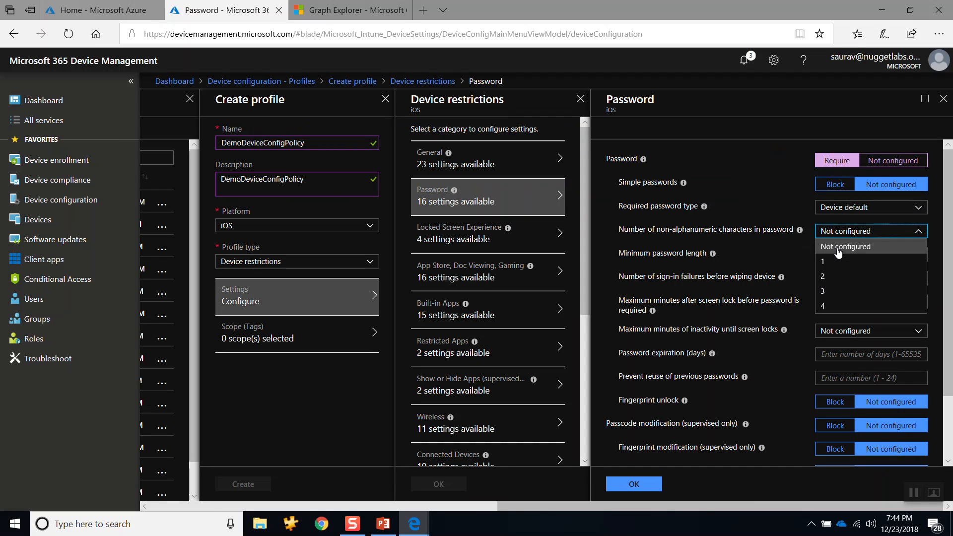
{"action": "left_click", "coordinate": [829, 262]}
Step: Set the minimum password length to 10 and accept both the Password settings and the device restrictions
{"action": "left_click", "coordinate": [837, 255]}
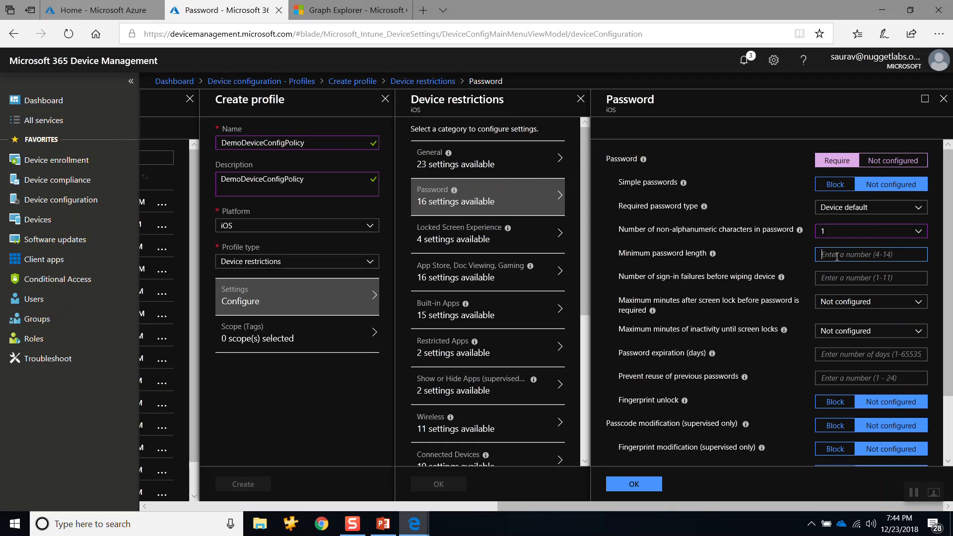
{"action": "type", "text": "10"}
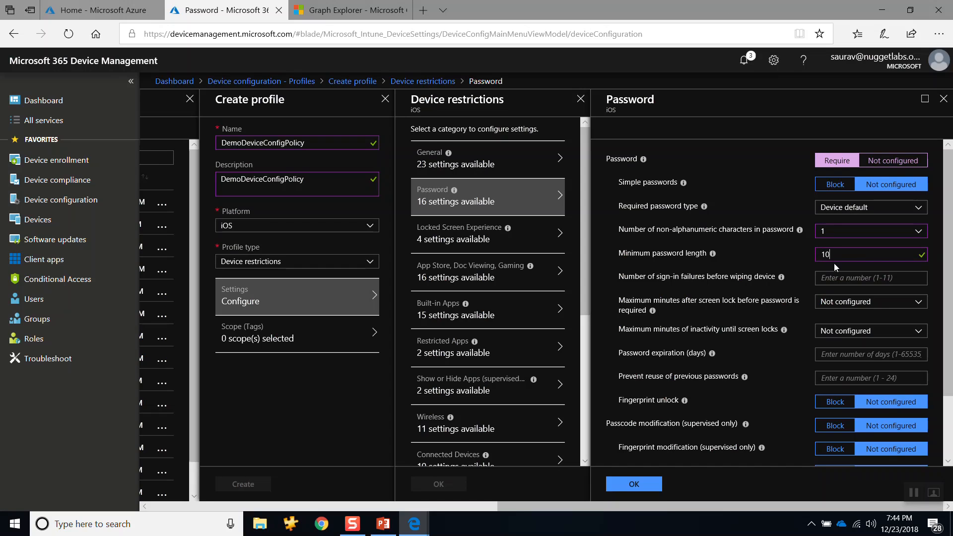
{"action": "left_click", "coordinate": [635, 483]}
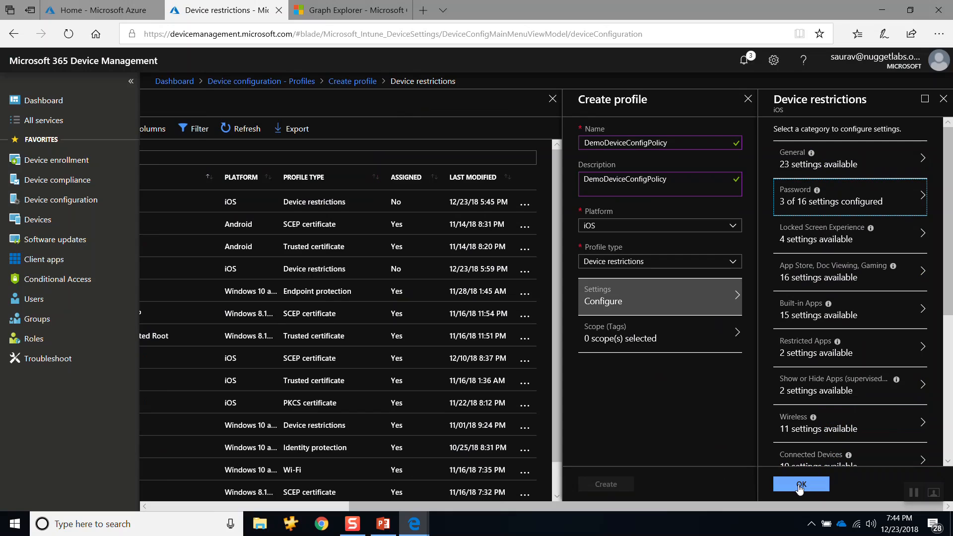
{"action": "left_click", "coordinate": [800, 485]}
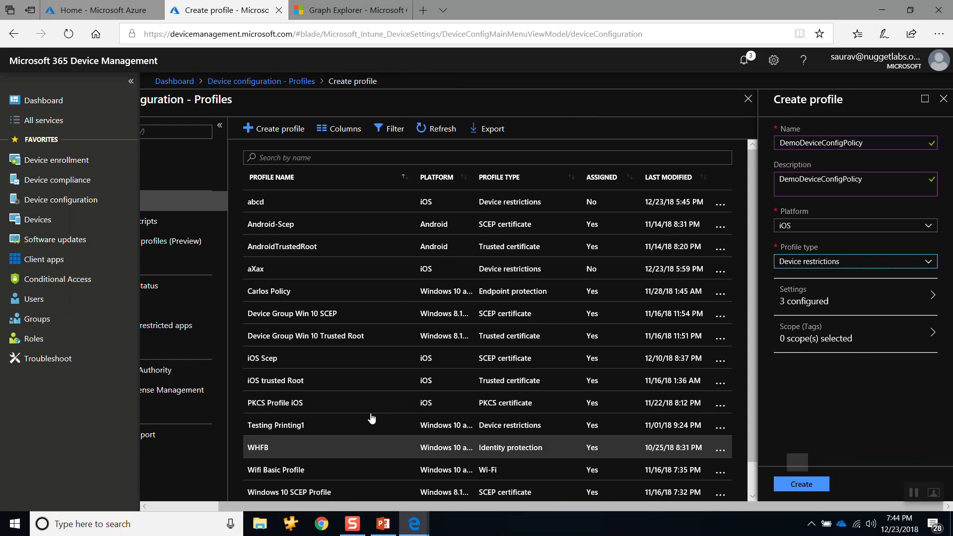
Step: Start a network recording in DevTools, then return to the portal and create the DemoDeviceConfigPolicy profile
{"action": "key", "text": "F12"}
{"action": "left_click", "coordinate": [13, 43]}
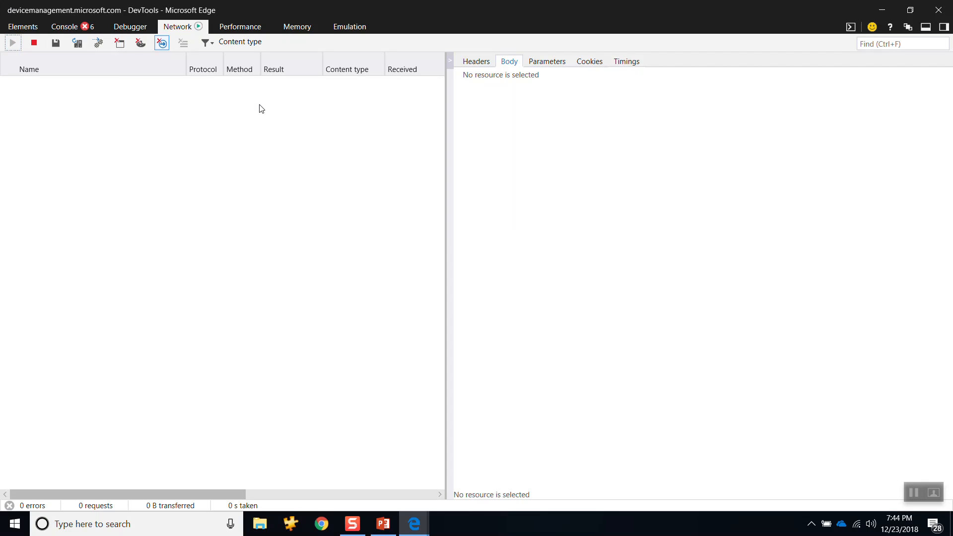
{"action": "key", "text": "alt+Tab"}
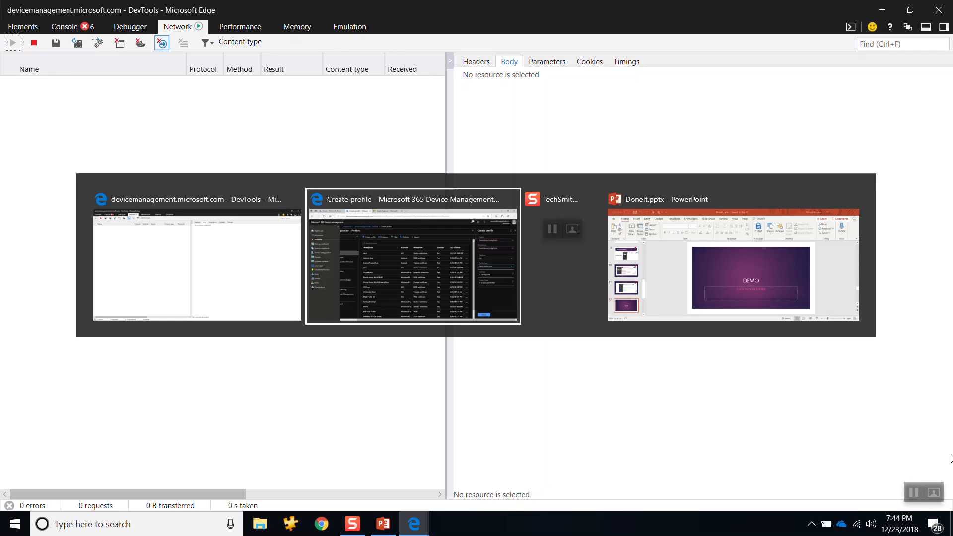
{"action": "key", "text": "alt+Tab"}
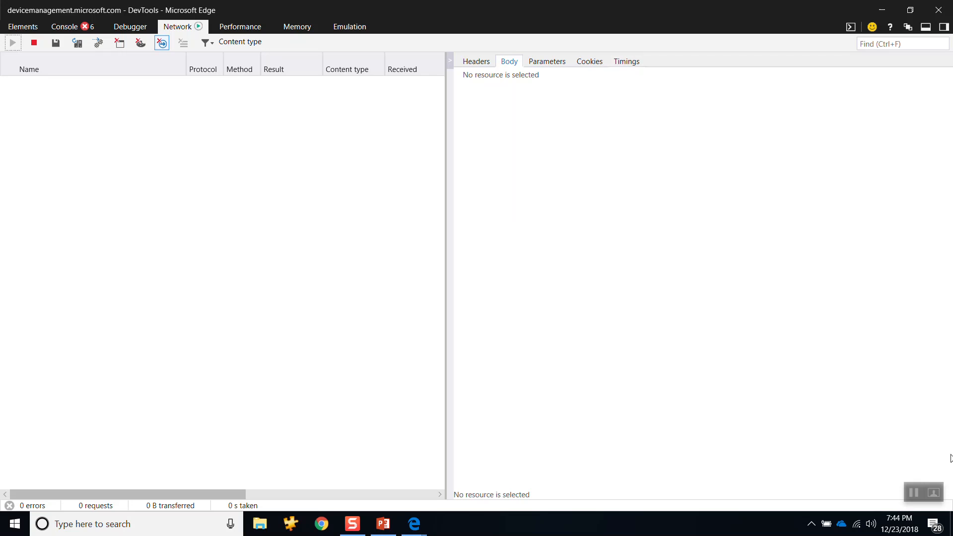
{"action": "key", "text": "alt+Tab"}
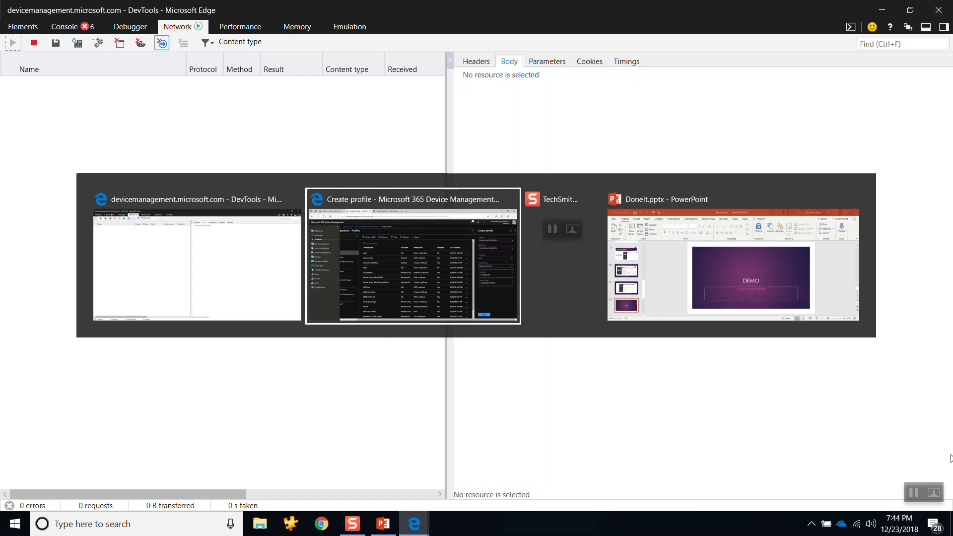
{"action": "key", "text": "alt+Tab"}
{"action": "left_click", "coordinate": [785, 487]}
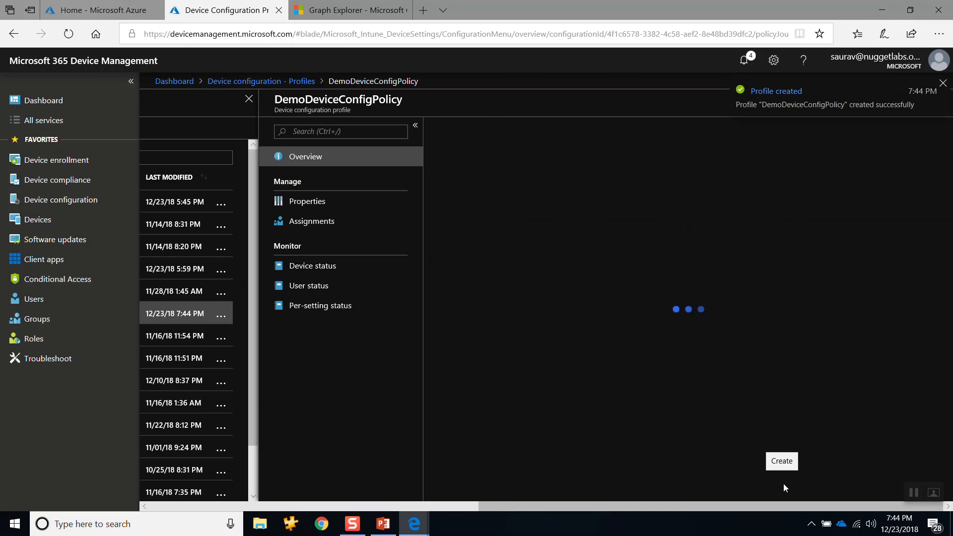
Step: Stop the DevTools network recording and inspect the response body of the deviceConfigurations POST request
{"action": "key", "text": "alt+Tab"}
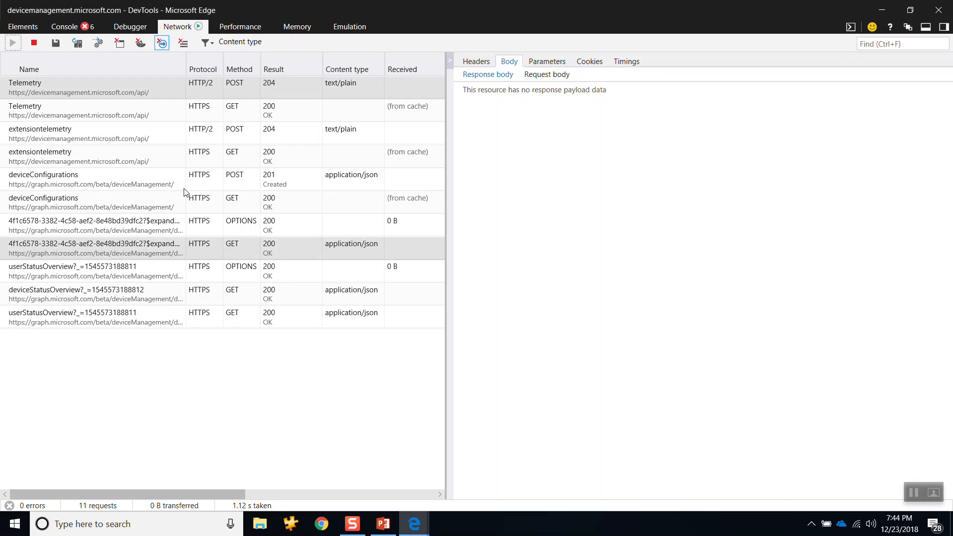
{"action": "left_click", "coordinate": [35, 44]}
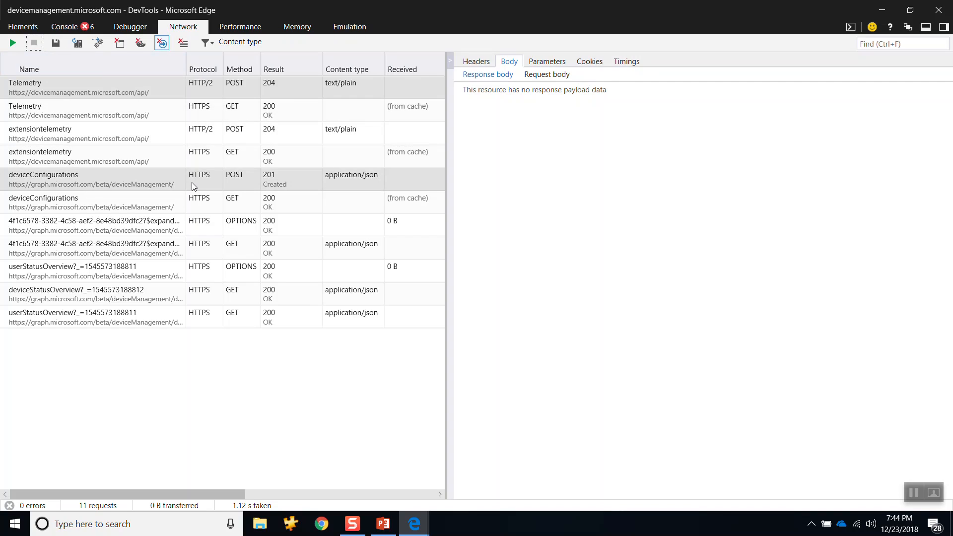
{"action": "left_click", "coordinate": [52, 180]}
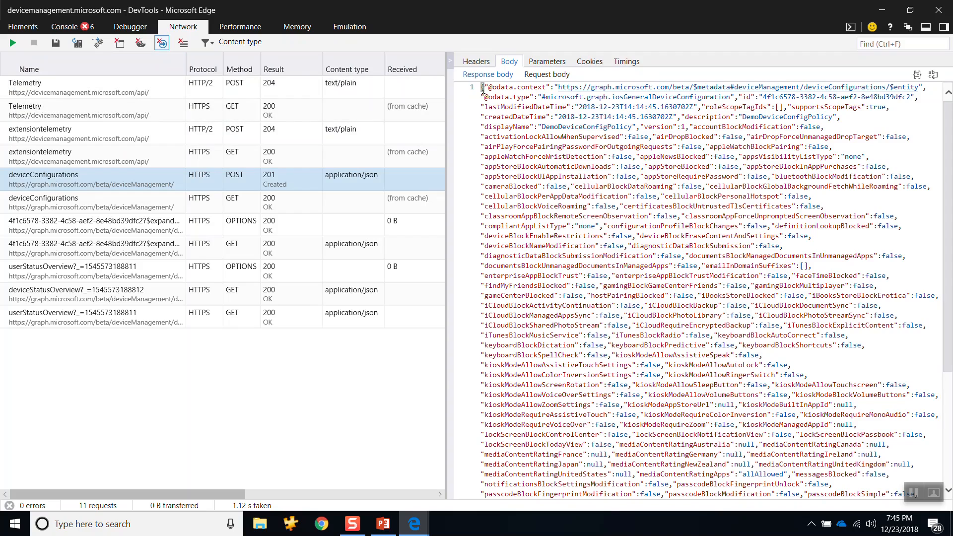
Step: Show the request body of the deviceConfigurations POST request and pretty-print its JSON
{"action": "left_click", "coordinate": [517, 76]}
{"action": "left_click", "coordinate": [546, 75]}
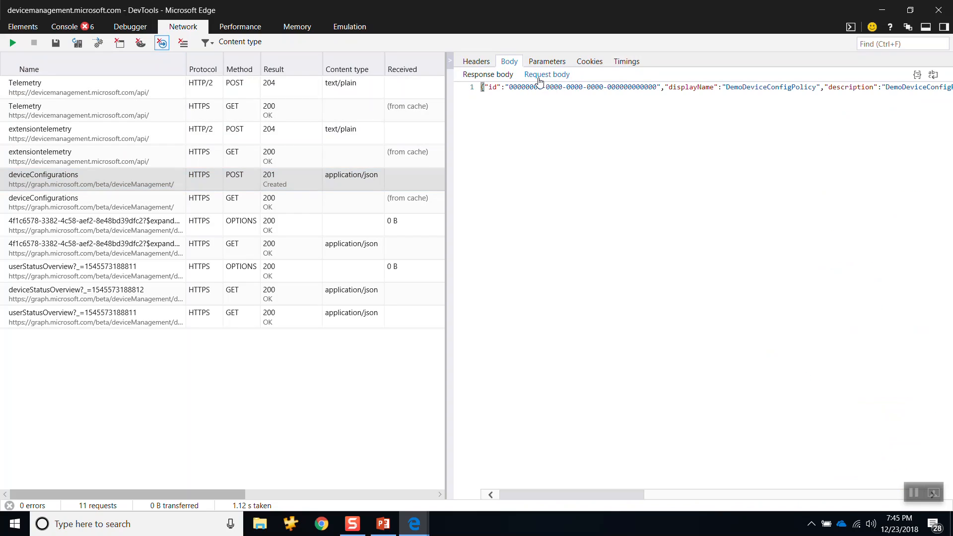
{"action": "left_click", "coordinate": [545, 79]}
{"action": "left_click", "coordinate": [916, 79]}
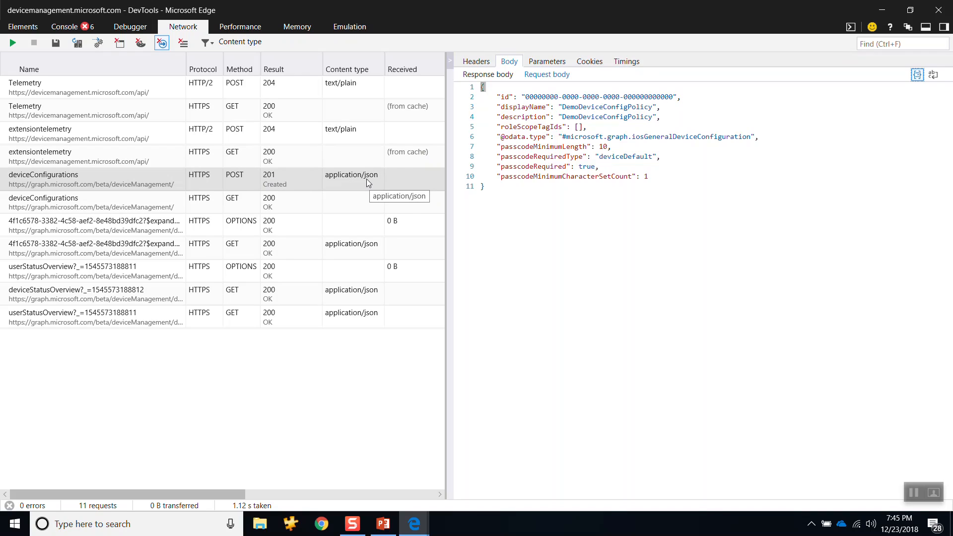
Step: Compare the formatted response body of the deviceConfigurations POST with its request body
{"action": "left_click", "coordinate": [553, 76]}
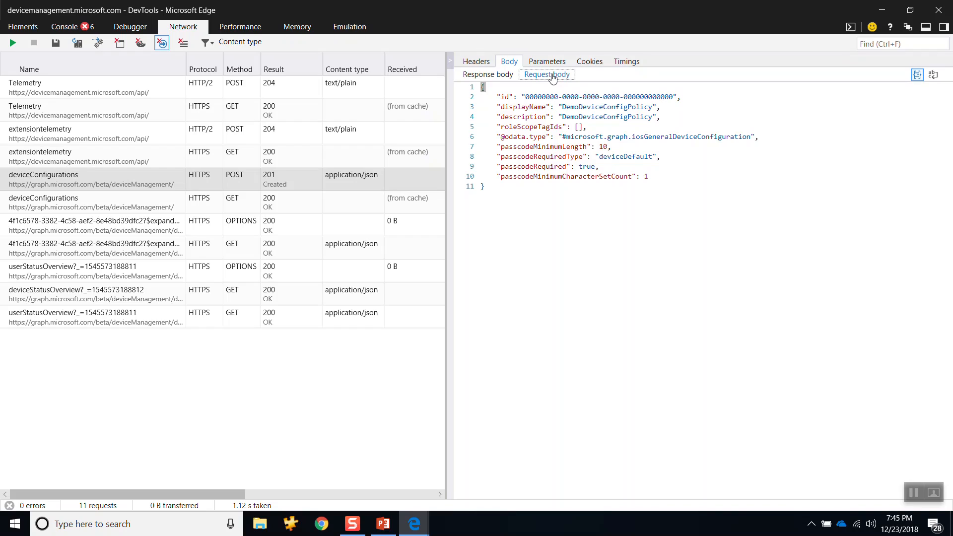
{"action": "left_click", "coordinate": [487, 79]}
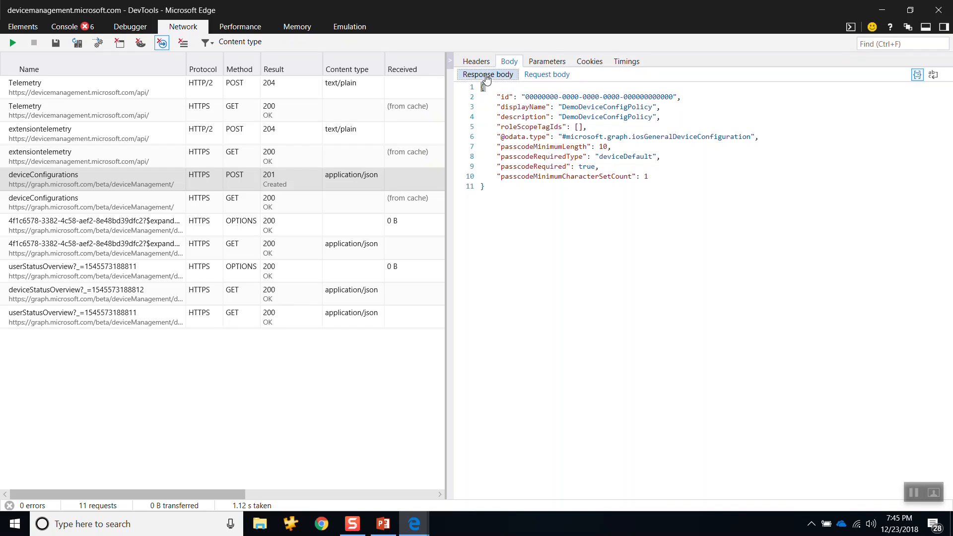
{"action": "left_click", "coordinate": [540, 77]}
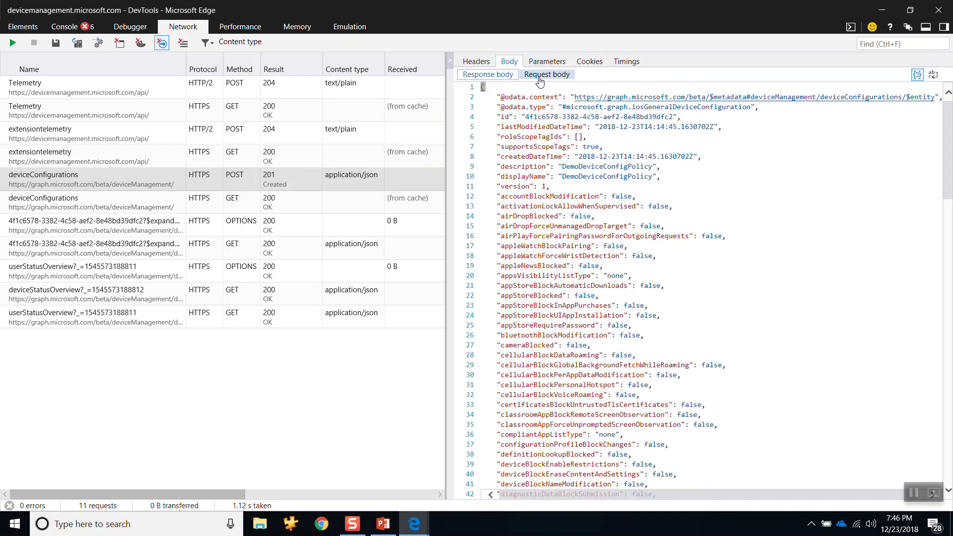
{"action": "left_click", "coordinate": [540, 77]}
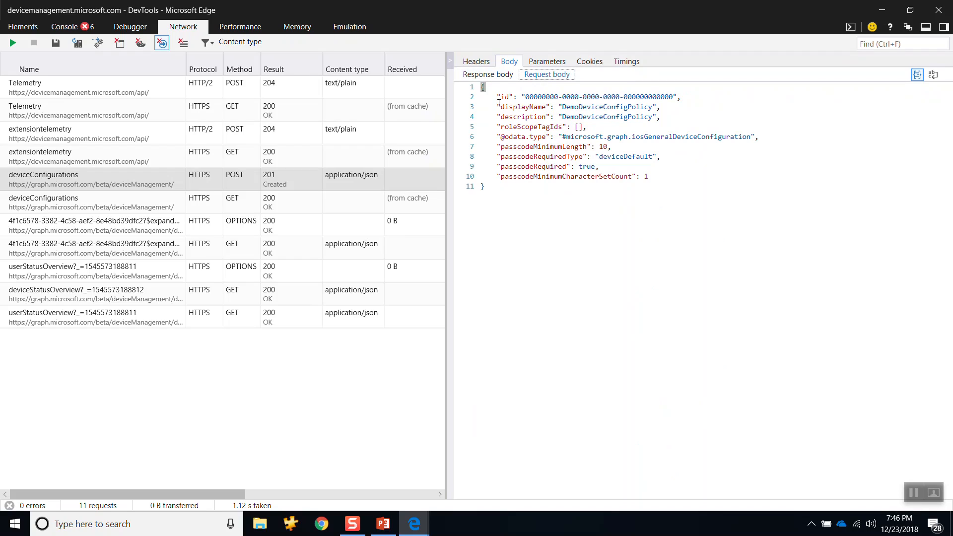
{"action": "left_click_drag", "start_coordinate": [497, 97], "coordinate": [683, 97]}
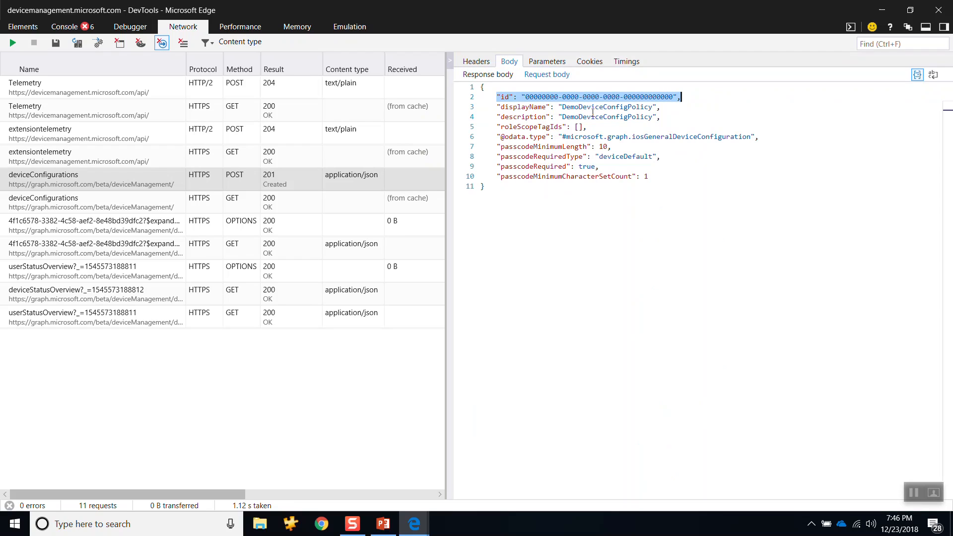
{"action": "left_click_drag", "start_coordinate": [501, 108], "coordinate": [660, 106]}
{"action": "left_click_drag", "start_coordinate": [501, 117], "coordinate": [667, 116]}
{"action": "left_click_drag", "start_coordinate": [502, 137], "coordinate": [744, 136]}
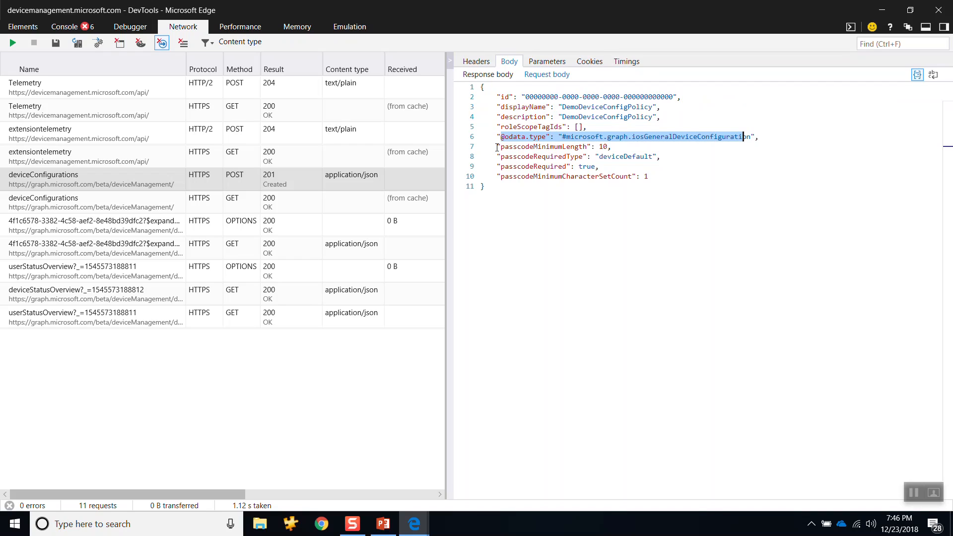
{"action": "left_click_drag", "start_coordinate": [497, 147], "coordinate": [611, 148]}
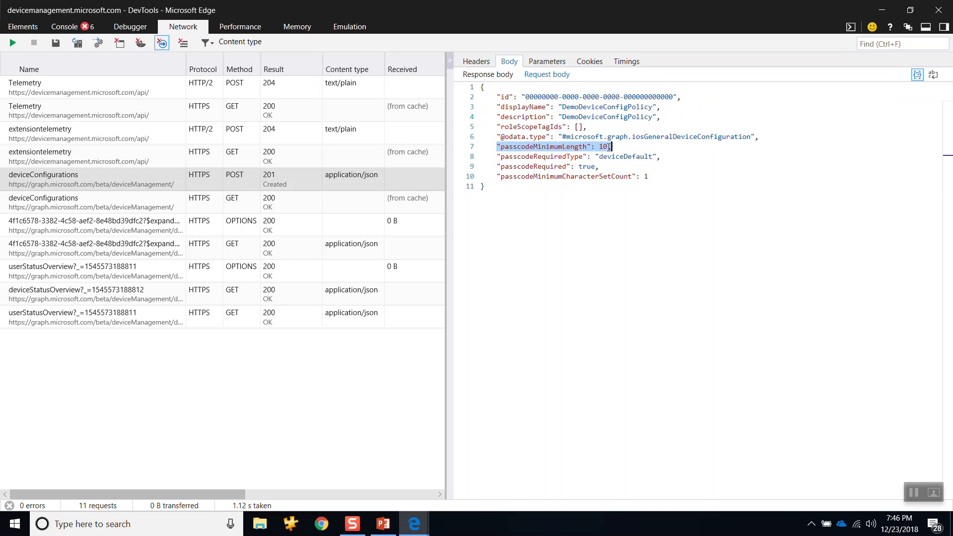
{"action": "left_click_drag", "start_coordinate": [497, 157], "coordinate": [660, 158]}
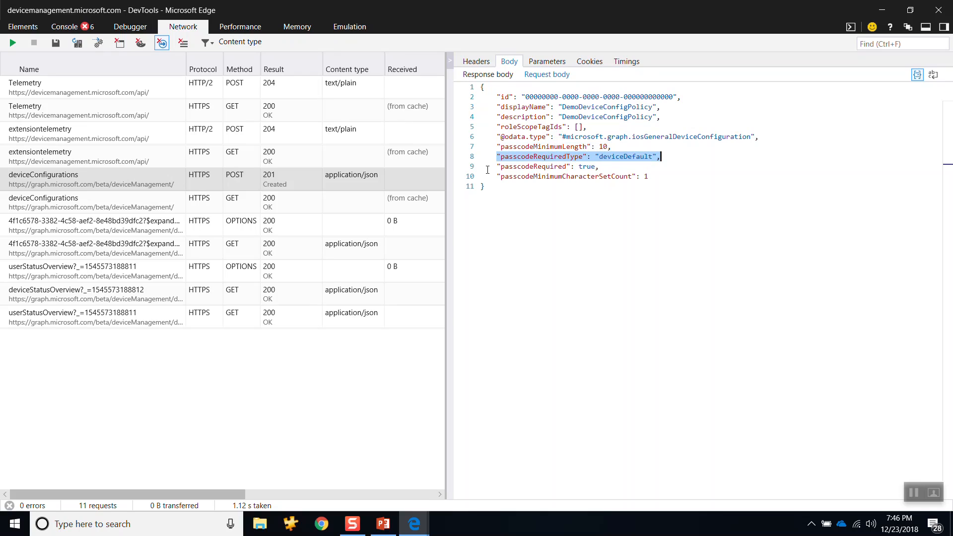
{"action": "left_click_drag", "start_coordinate": [497, 167], "coordinate": [613, 167]}
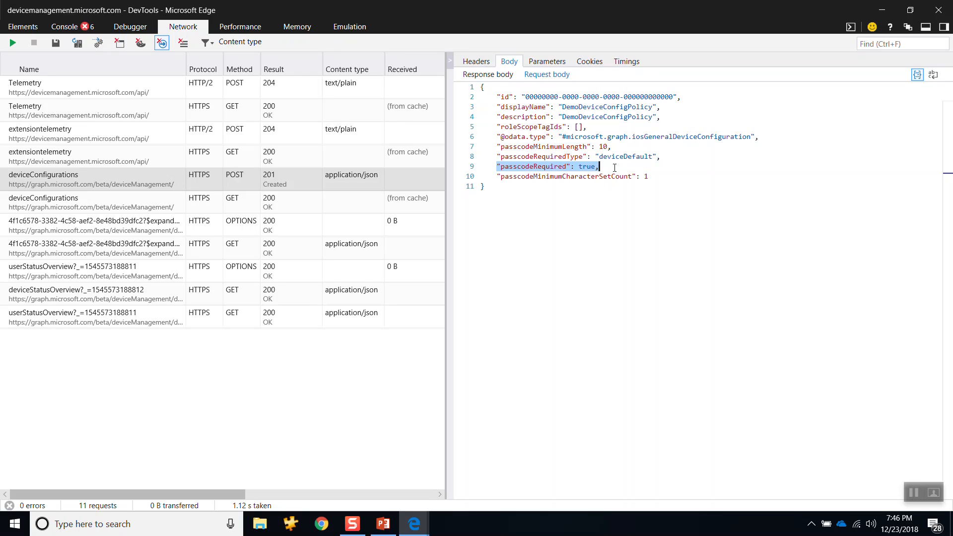
{"action": "left_click_drag", "start_coordinate": [495, 177], "coordinate": [650, 178]}
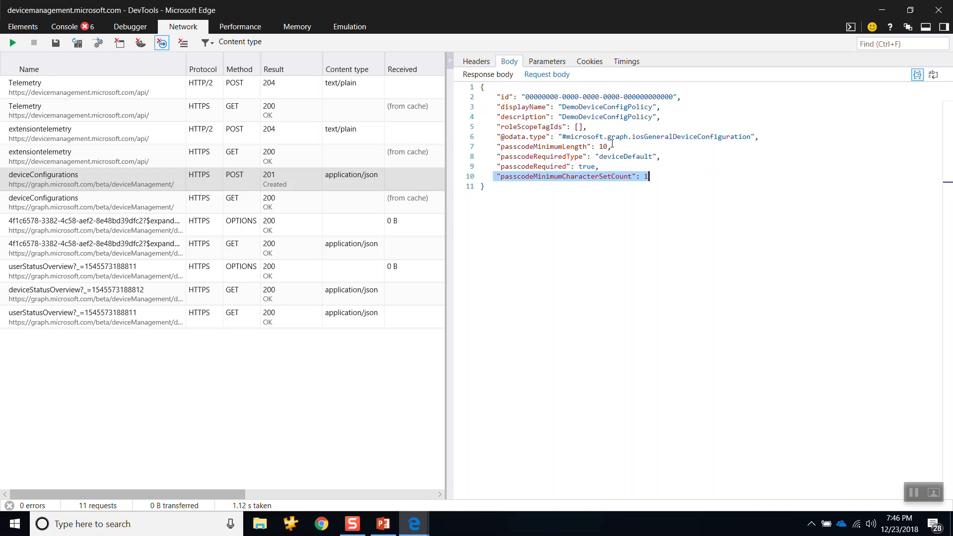
{"action": "left_click", "coordinate": [607, 147]}
{"action": "left_click_drag", "start_coordinate": [603, 147], "coordinate": [494, 151]}
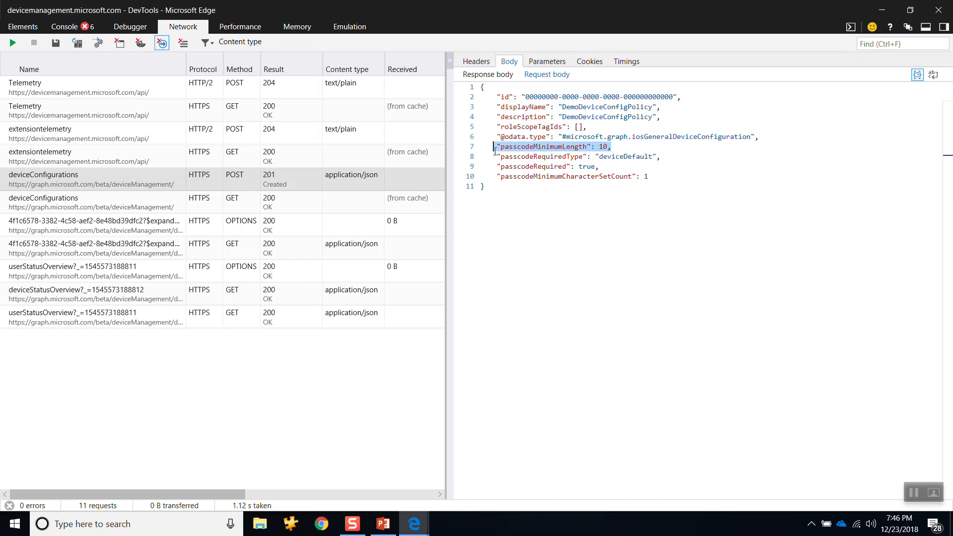
{"action": "left_click_drag", "start_coordinate": [658, 107], "coordinate": [513, 107]}
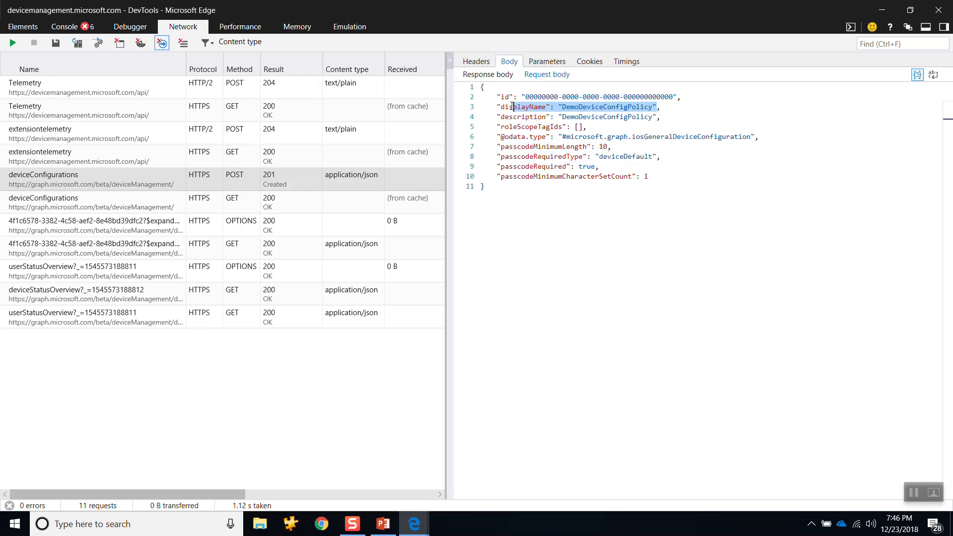
{"action": "left_click_drag", "start_coordinate": [659, 117], "coordinate": [530, 117]}
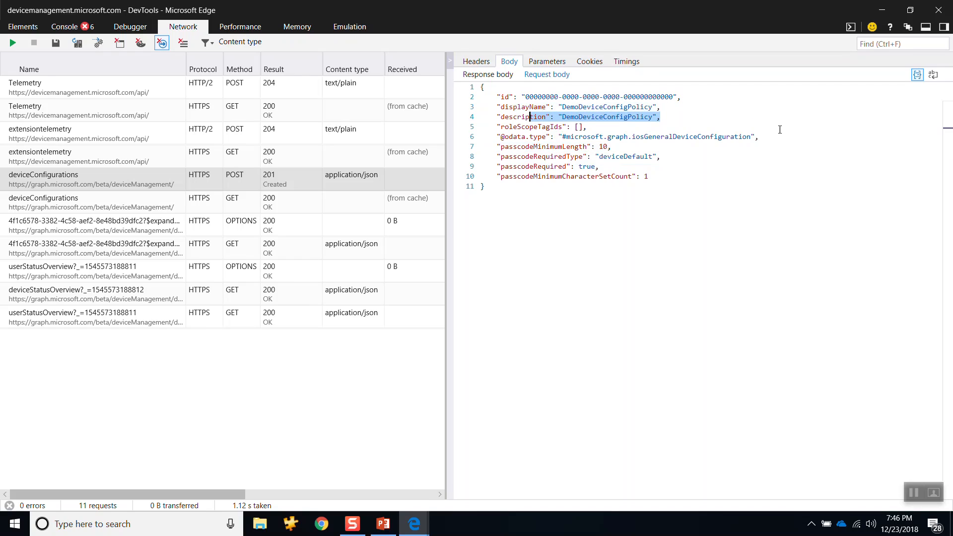
{"action": "left_click_drag", "start_coordinate": [767, 137], "coordinate": [499, 139]}
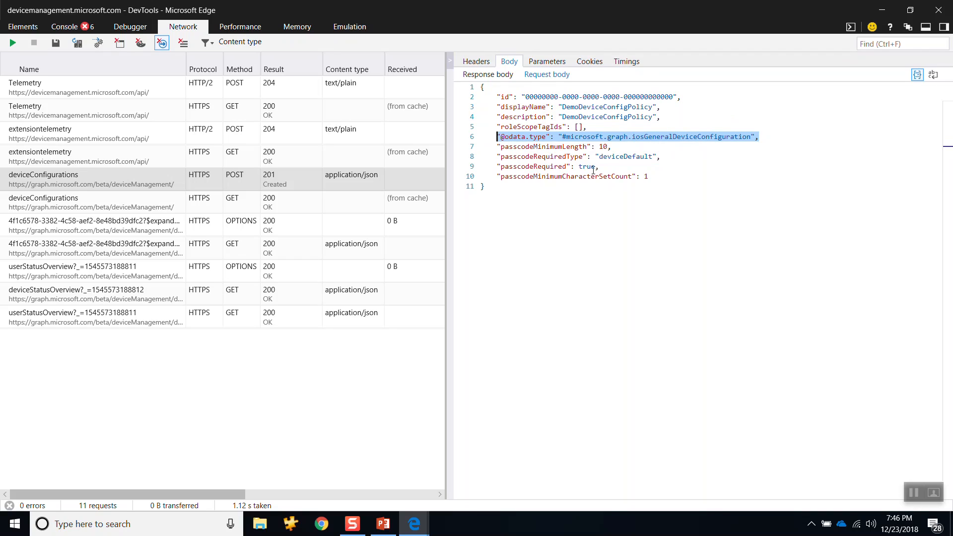
{"action": "left_click_drag", "start_coordinate": [600, 168], "coordinate": [501, 166]}
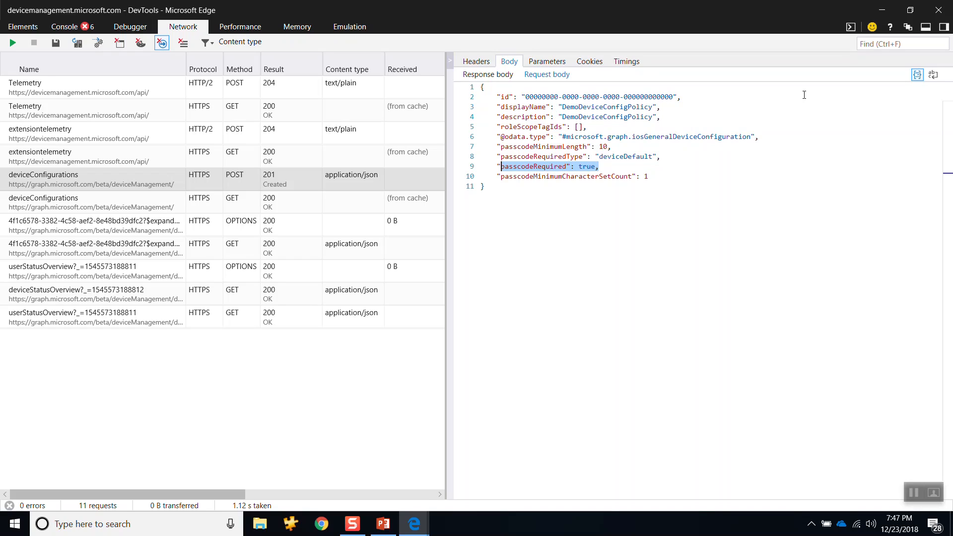
{"action": "left_click_drag", "start_coordinate": [498, 195], "coordinate": [479, 86]}
{"action": "left_click", "coordinate": [555, 82]}
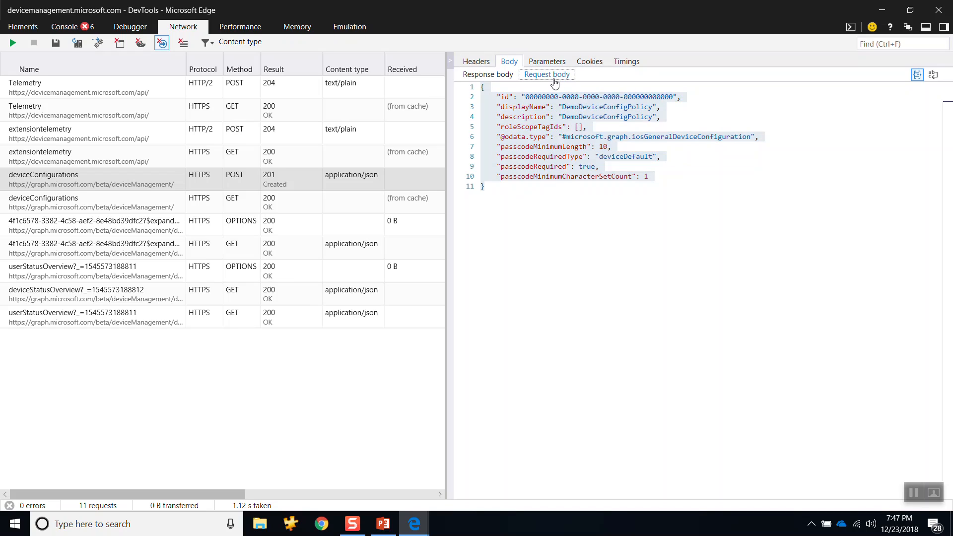
Step: Compare the id in the response body with the configuration ID in the portal's profile URL, and return to DevTools
{"action": "key", "text": "alt+Tab"}
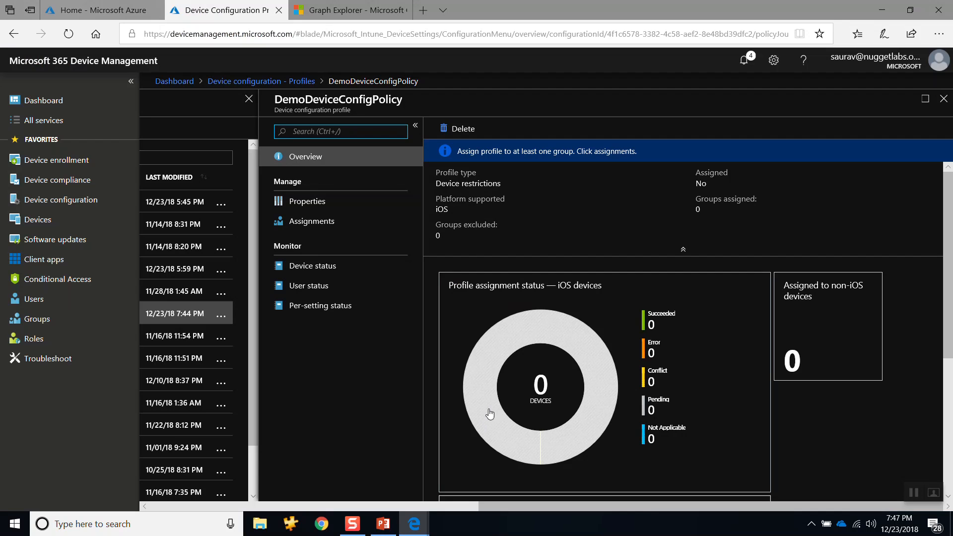
{"action": "key", "text": "alt+Tab"}
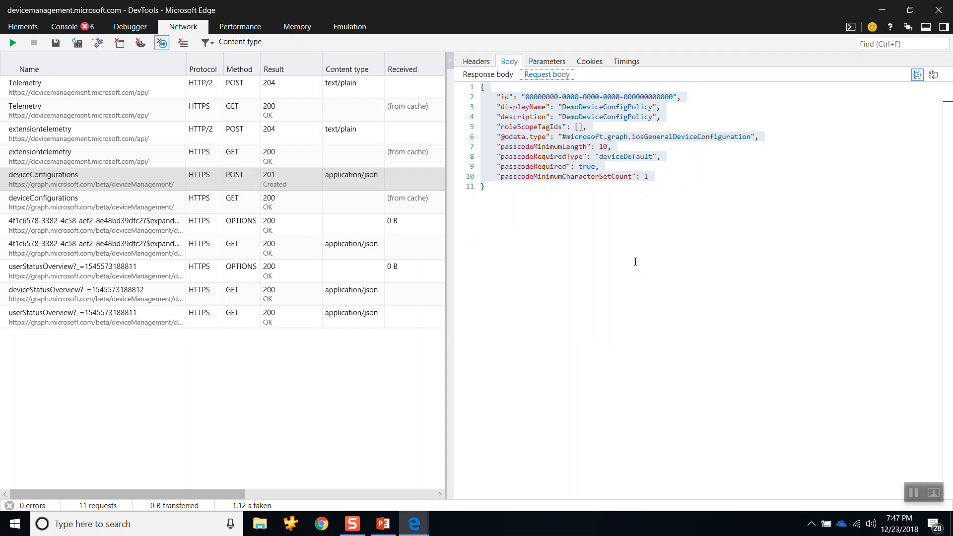
{"action": "left_click", "coordinate": [488, 75]}
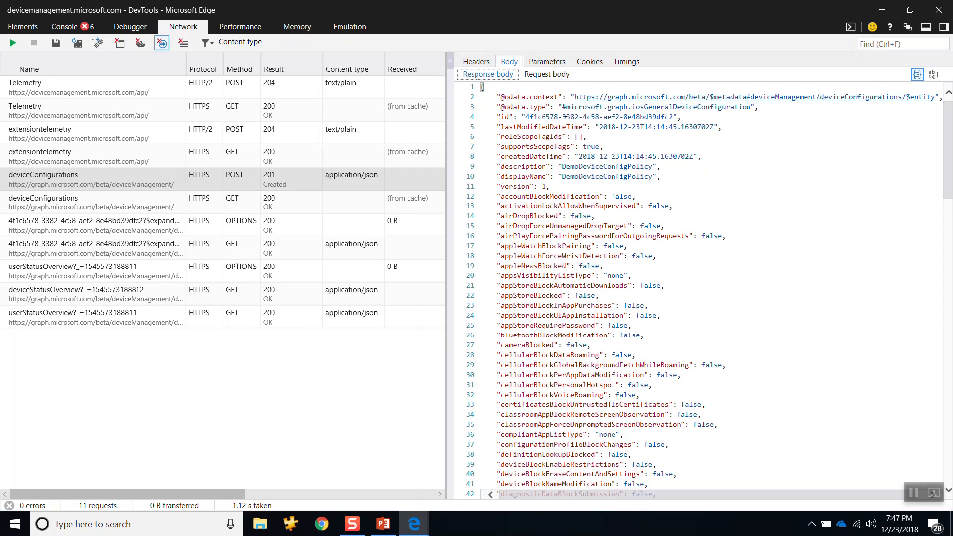
{"action": "left_click", "coordinate": [527, 118]}
{"action": "left_click_drag", "start_coordinate": [527, 118], "coordinate": [675, 119]}
{"action": "key", "text": "alt+Tab"}
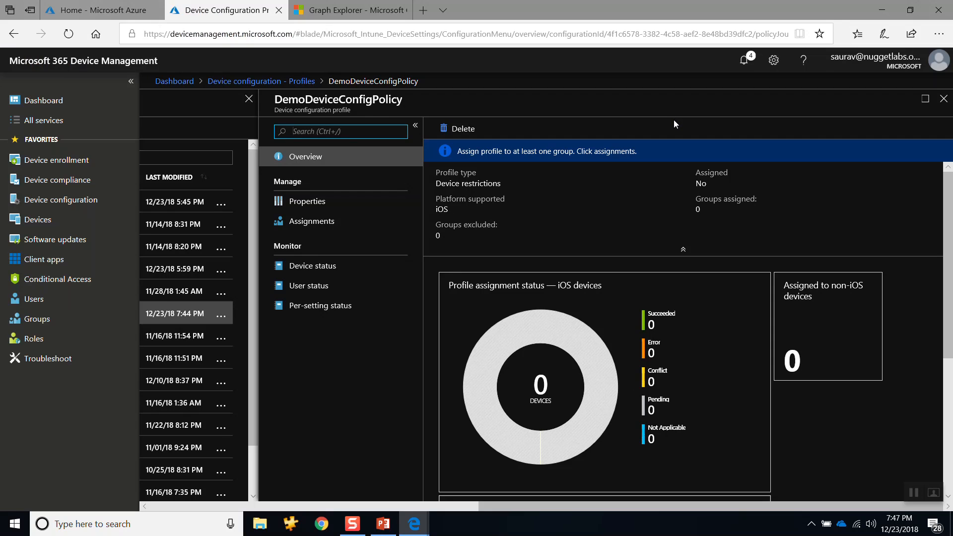
{"action": "left_click", "coordinate": [727, 34]}
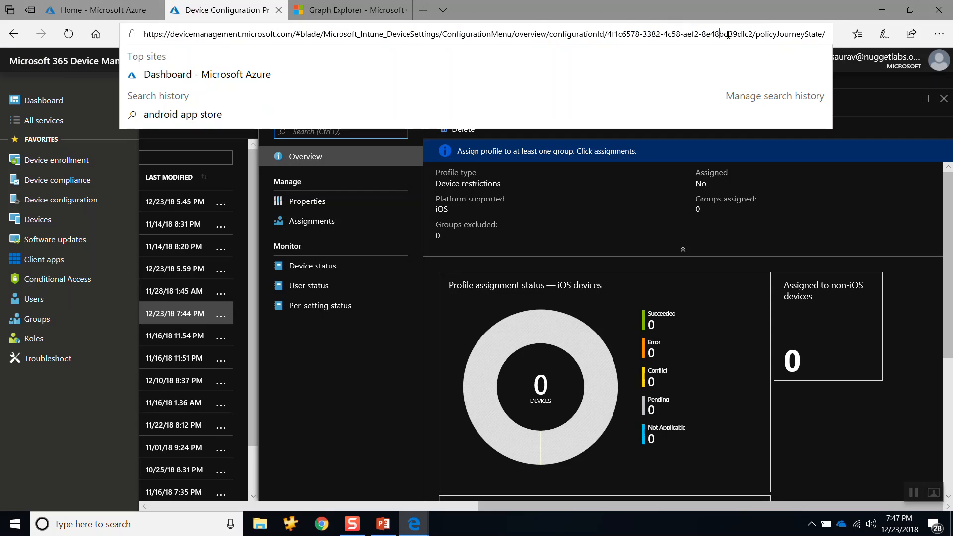
{"action": "left_click_drag", "start_coordinate": [755, 34], "coordinate": [746, 34]}
{"action": "key", "text": "alt+Tab"}
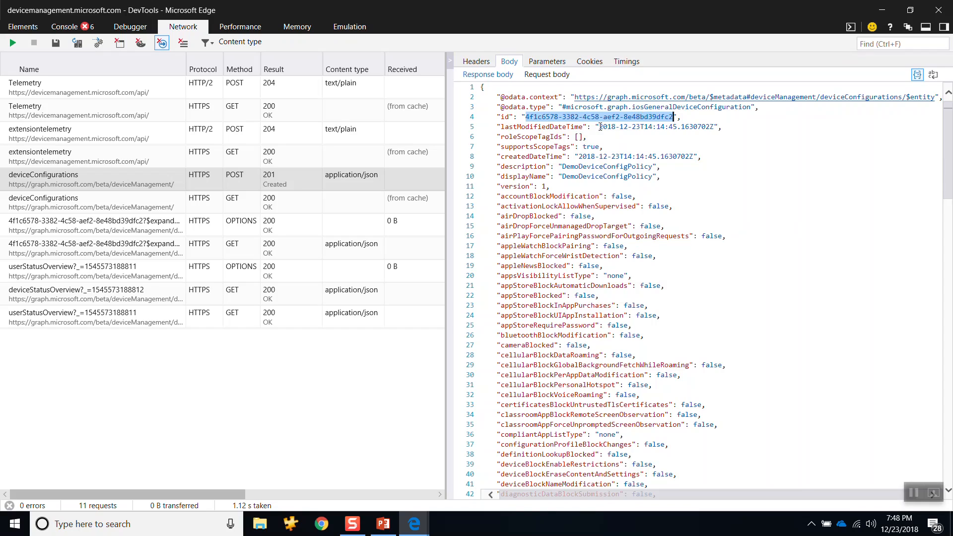
Step: Highlight the response's lastModifiedDateTime, description and displayName values, and select all properties in the request body for comparison
{"action": "left_click_drag", "start_coordinate": [599, 127], "coordinate": [706, 127]}
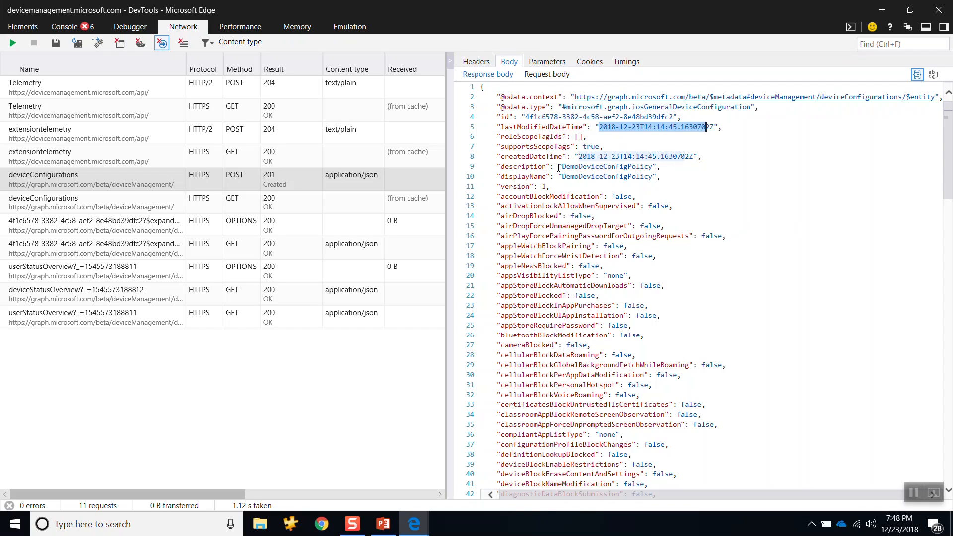
{"action": "double_click", "coordinate": [594, 168]}
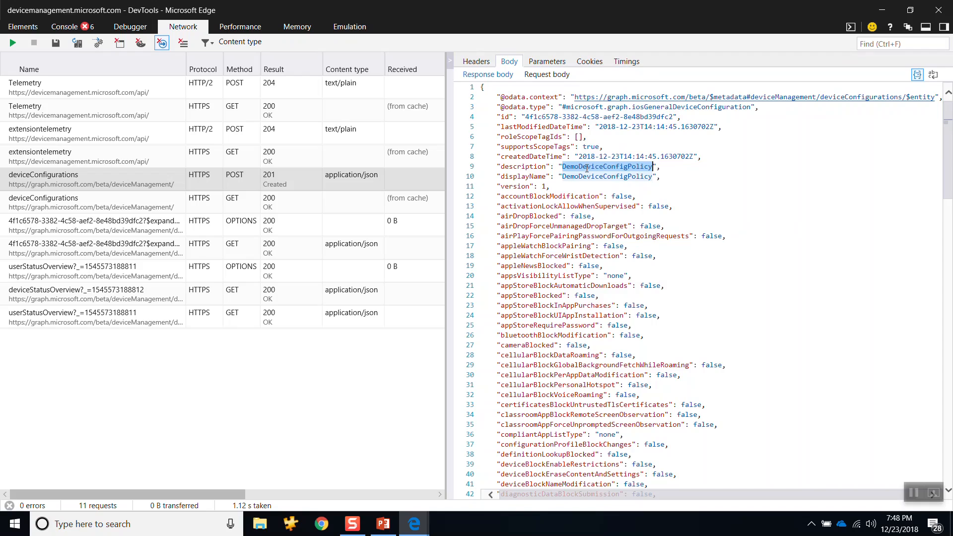
{"action": "double_click", "coordinate": [583, 178]}
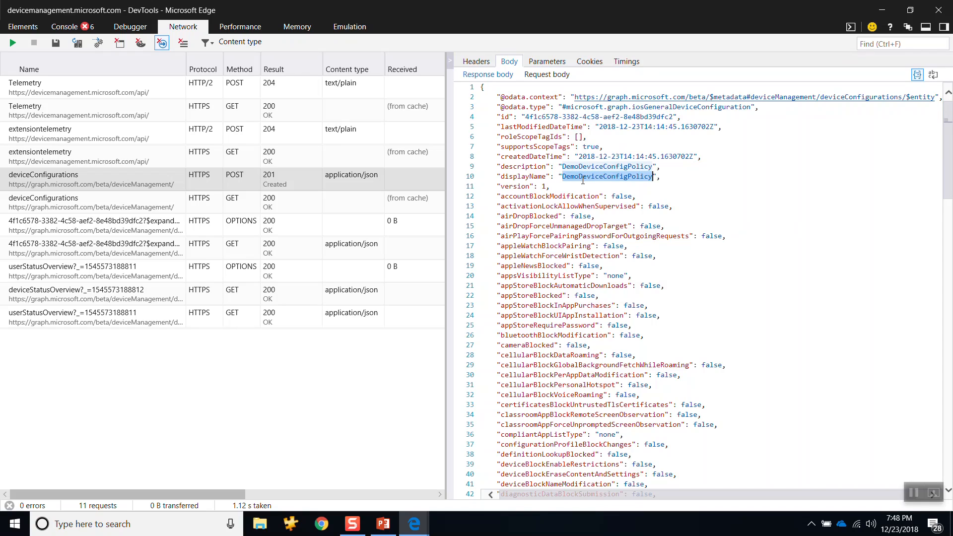
{"action": "left_click", "coordinate": [552, 79]}
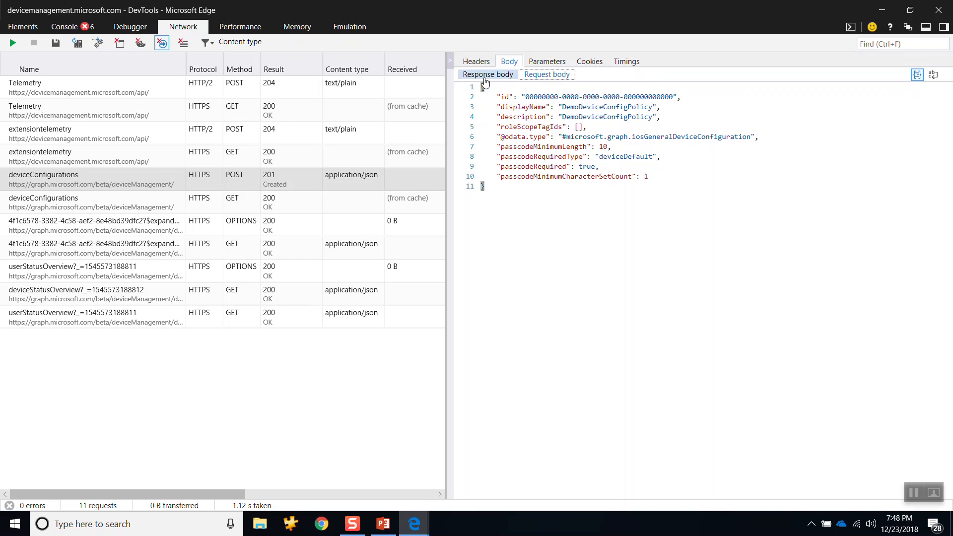
{"action": "left_click_drag", "start_coordinate": [498, 97], "coordinate": [650, 177]}
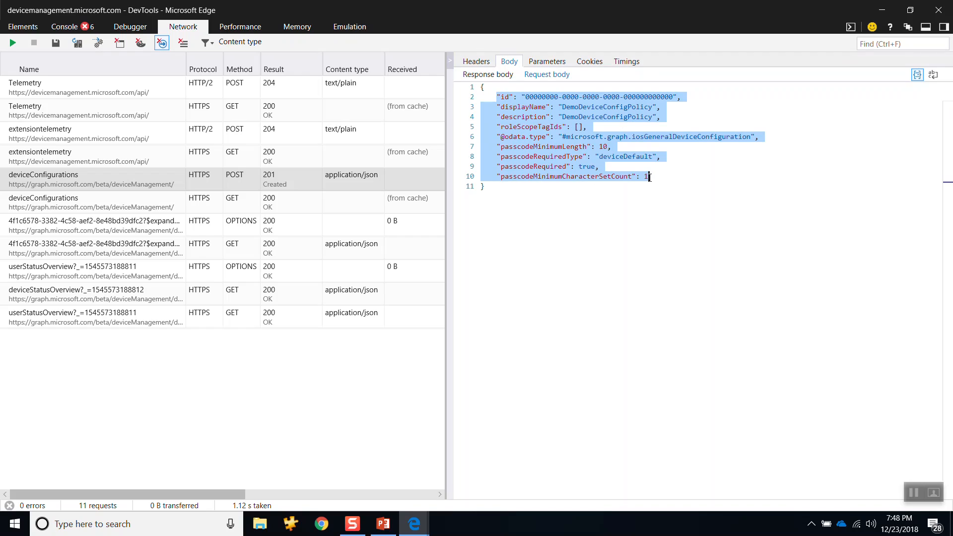
Step: Examine the response body down to its passcode settings and switch back to the DemoDeviceConfigPolicy page in the portal
{"action": "left_click", "coordinate": [484, 75]}
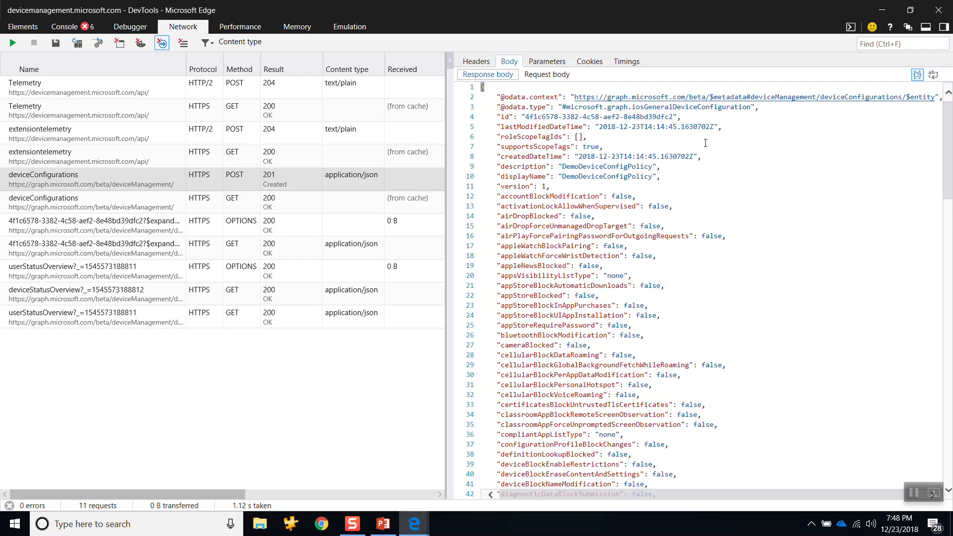
{"action": "scroll", "coordinate": [619, 245], "scroll_direction": "down", "scroll_amount": 1}
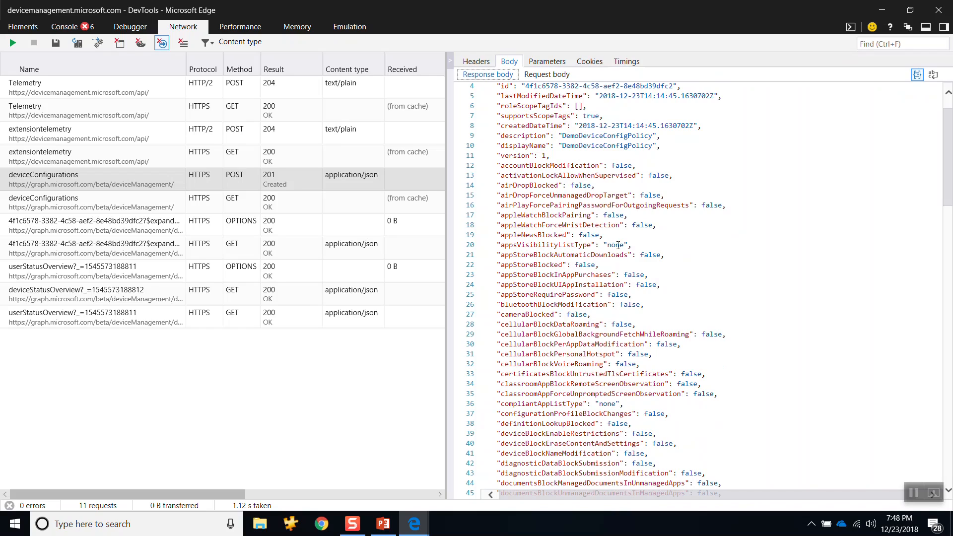
{"action": "scroll", "coordinate": [618, 245], "scroll_direction": "down", "scroll_amount": 5}
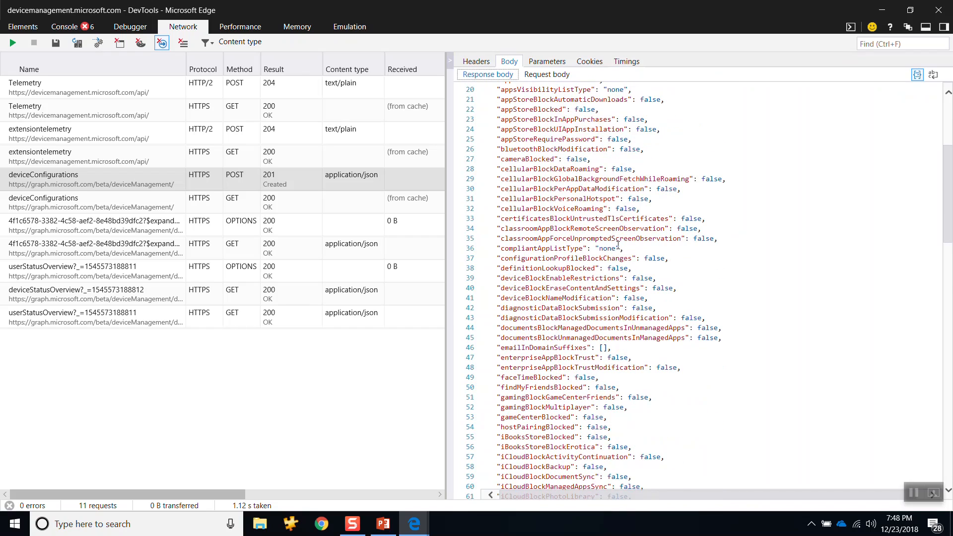
{"action": "scroll", "coordinate": [619, 245], "scroll_direction": "down", "scroll_amount": 20}
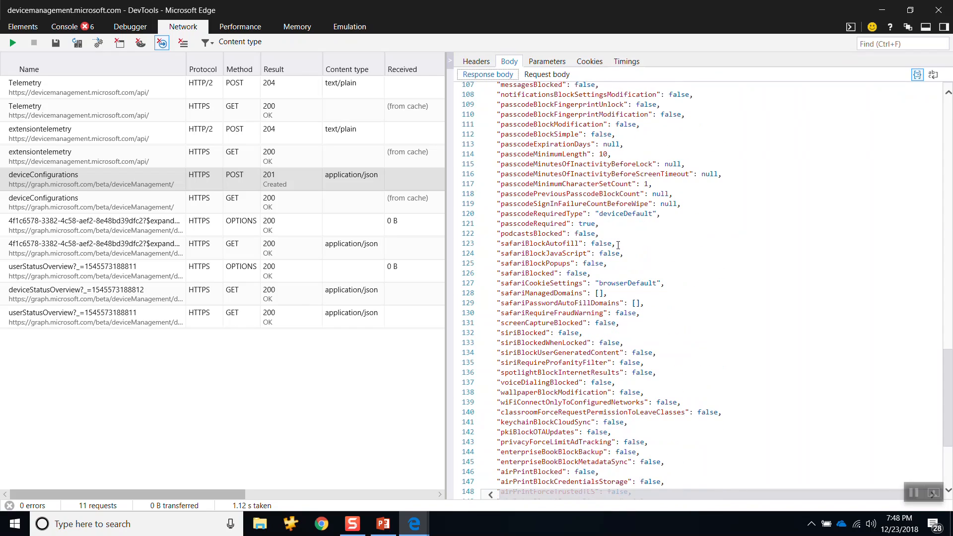
{"action": "left_click", "coordinate": [414, 522]}
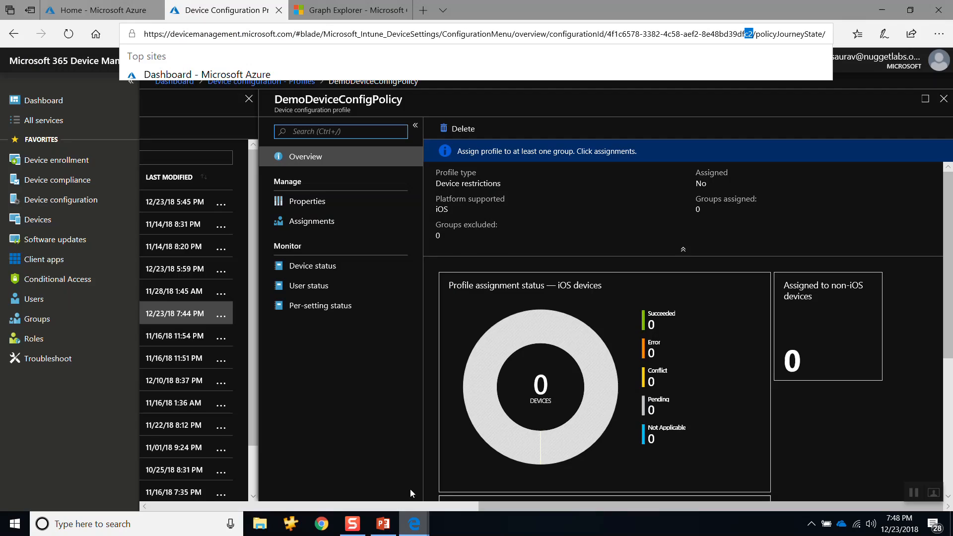
Step: Open the properties of DemoDeviceConfigPolicy and view the Built-in Apps category of its iOS device restrictions
{"action": "left_click", "coordinate": [298, 201]}
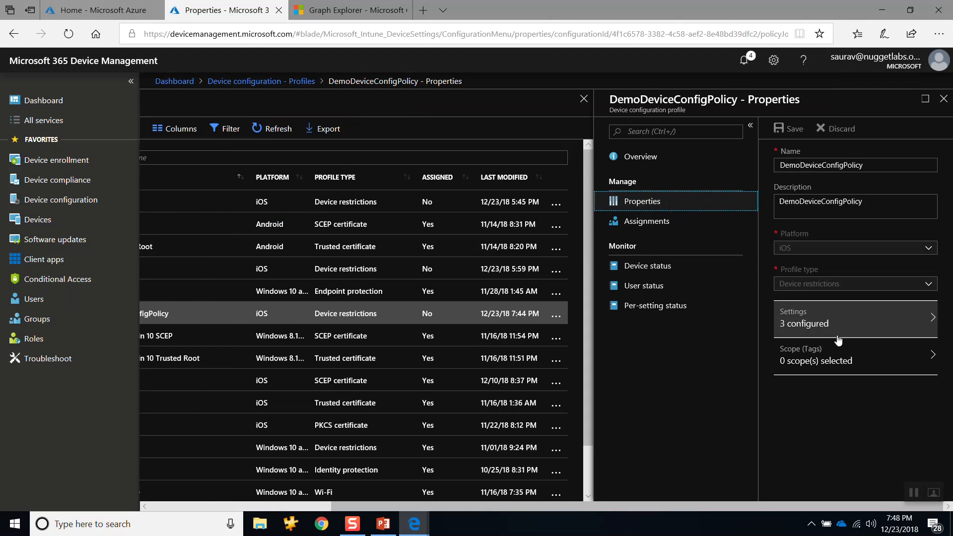
{"action": "left_click", "coordinate": [837, 330]}
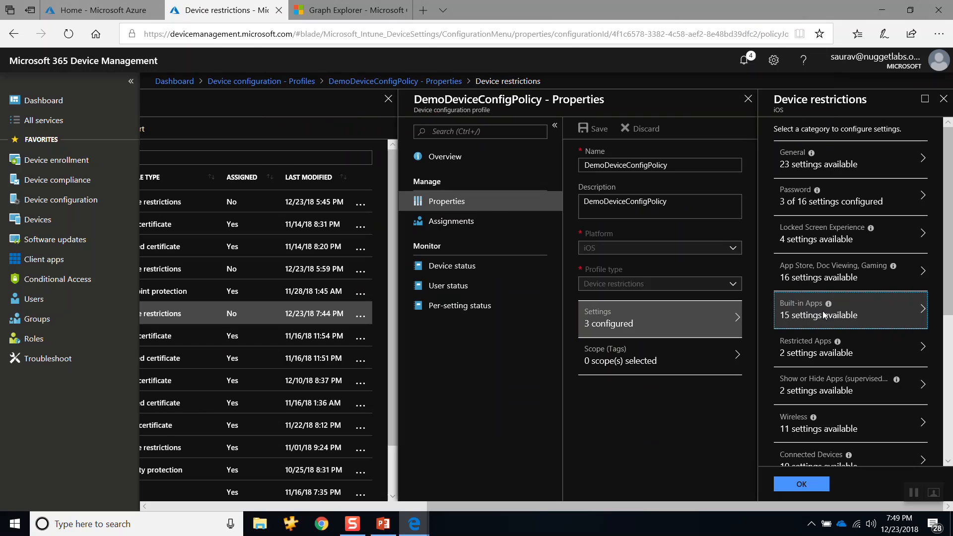
{"action": "left_click", "coordinate": [823, 315]}
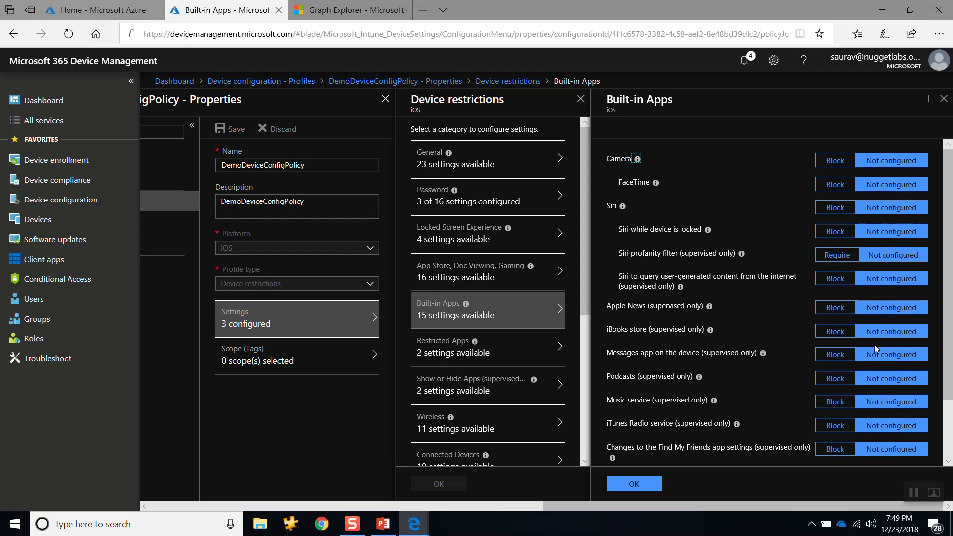
Step: Return to DevTools, highlight the podcastsBlocked and passcodeRequired values in the response body, and select the long run of default properties
{"action": "key", "text": "alt+Tab"}
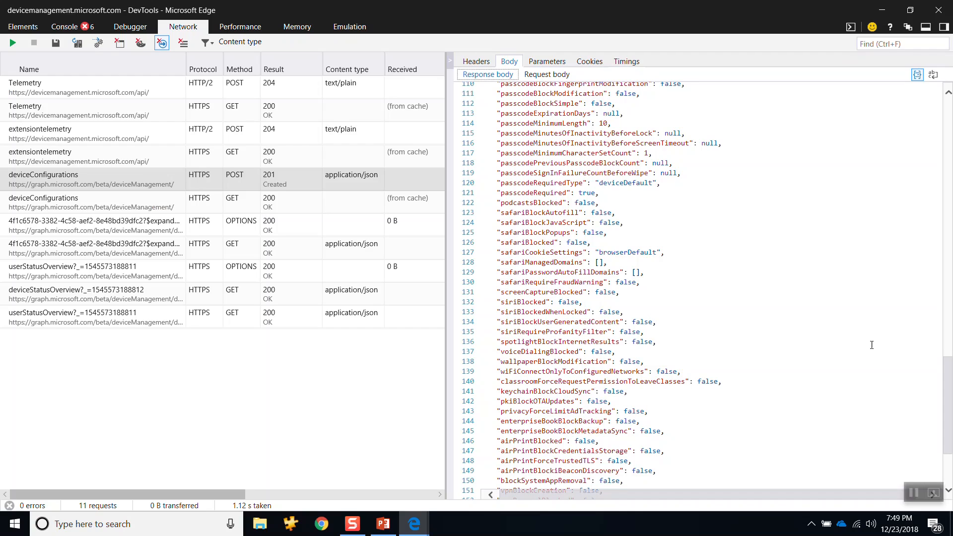
{"action": "double_click", "coordinate": [585, 203]}
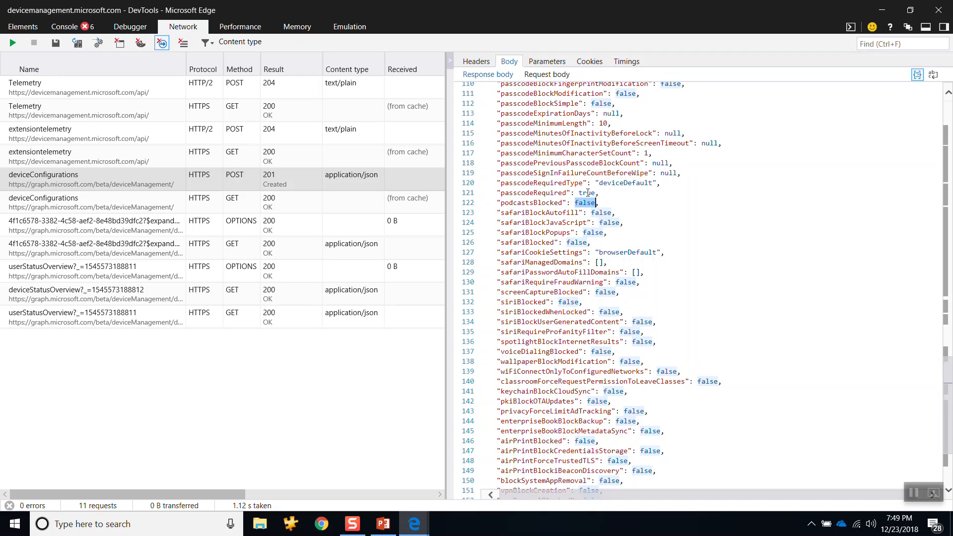
{"action": "double_click", "coordinate": [588, 192]}
{"action": "scroll", "coordinate": [752, 338], "scroll_direction": "down", "scroll_amount": 4}
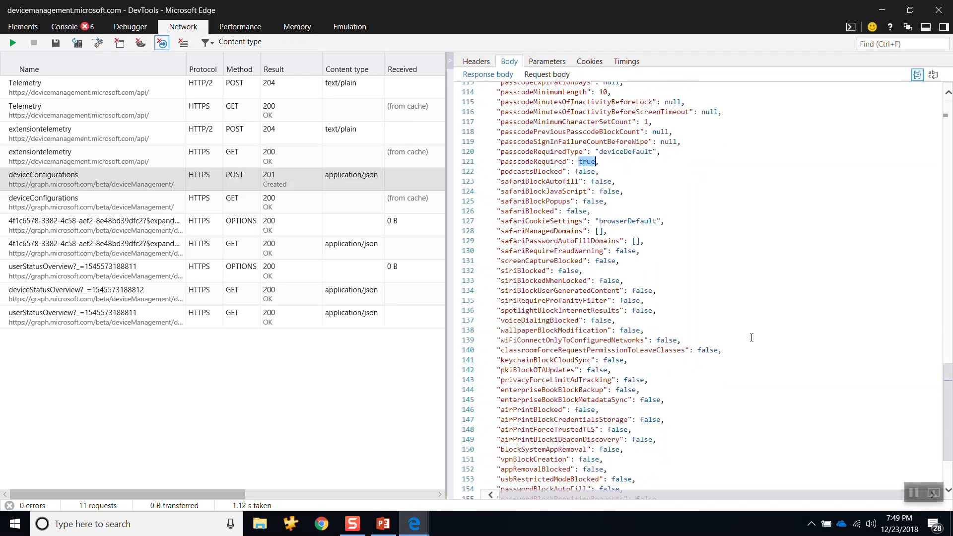
{"action": "left_click_drag", "start_coordinate": [598, 478], "coordinate": [547, 88]}
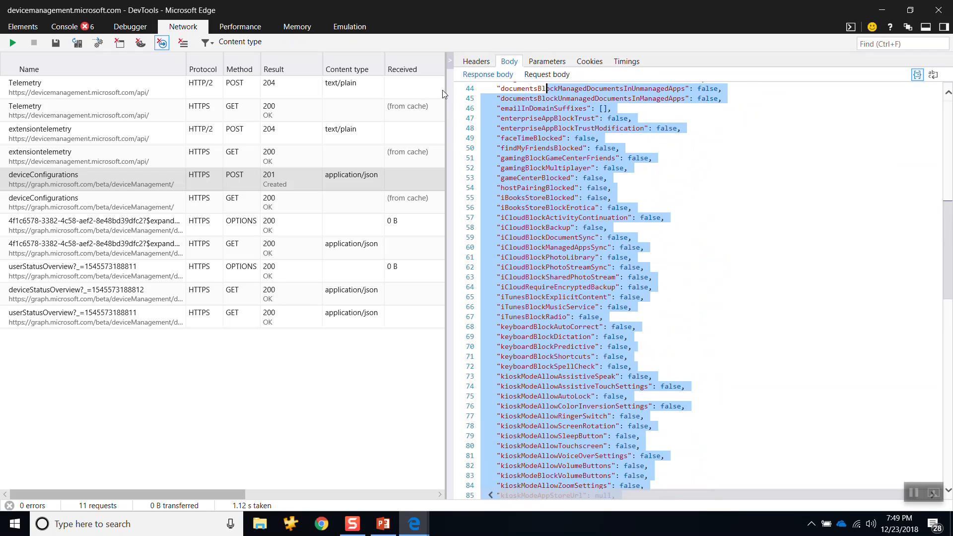
Step: Close the Built-in Apps settings in the portal and compare the Graph Explorer query with the start of the response body in DevTools
{"action": "key", "text": "alt+Tab"}
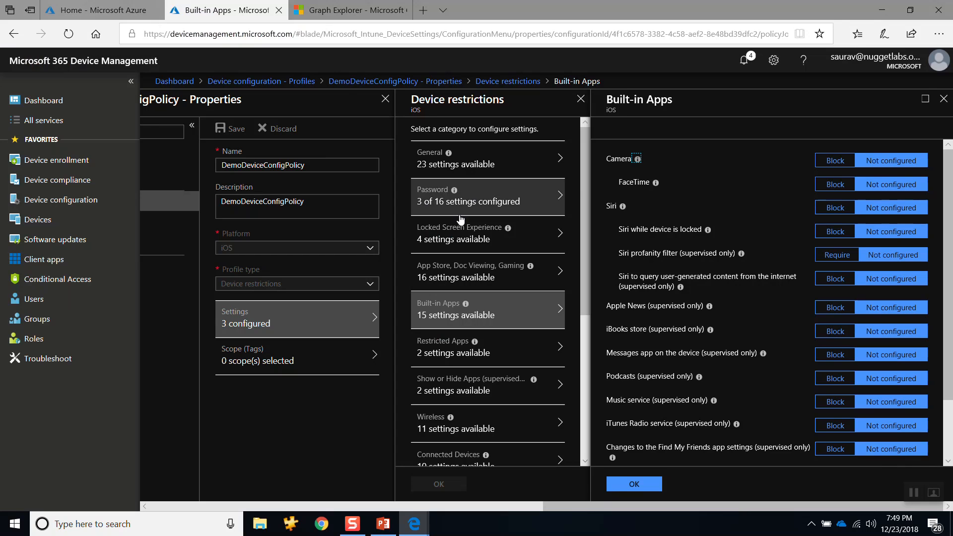
{"action": "left_click", "coordinate": [943, 100]}
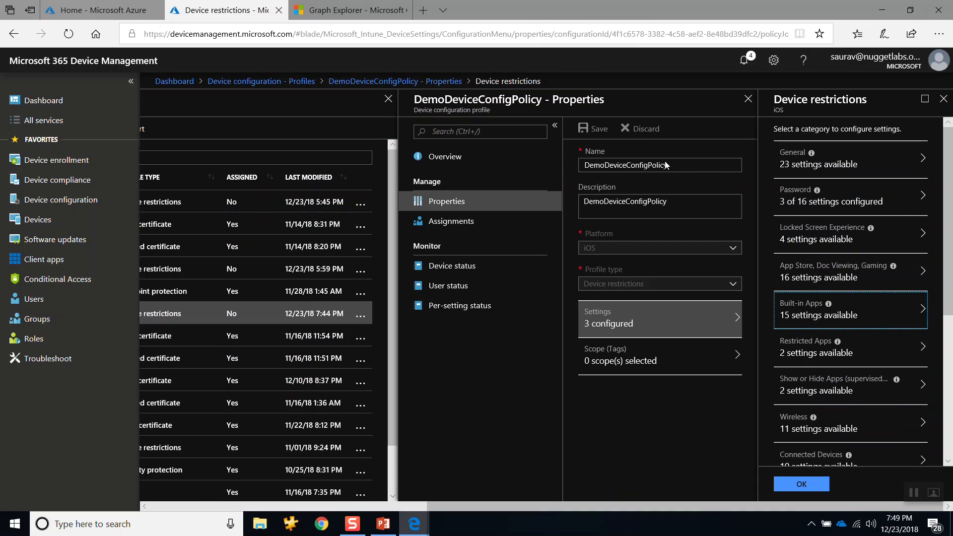
{"action": "left_click", "coordinate": [360, 14]}
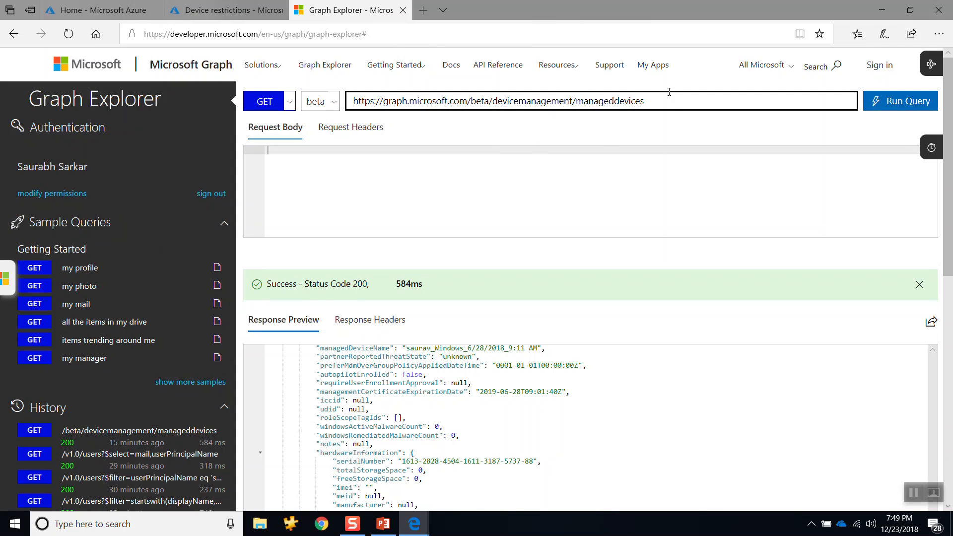
{"action": "left_click_drag", "start_coordinate": [669, 94], "coordinate": [293, 95]}
{"action": "key", "text": "alt+Tab"}
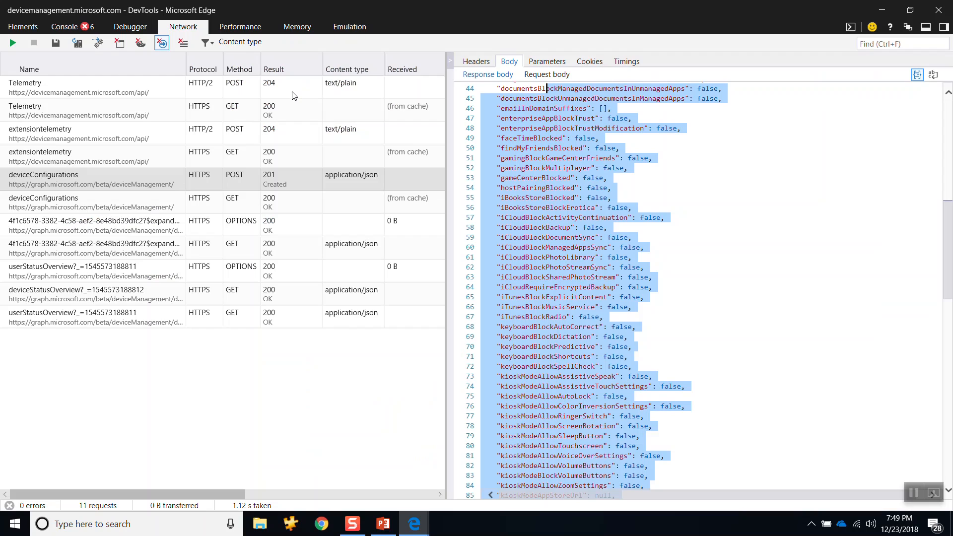
{"action": "scroll", "coordinate": [621, 203], "scroll_direction": "up", "scroll_amount": 10}
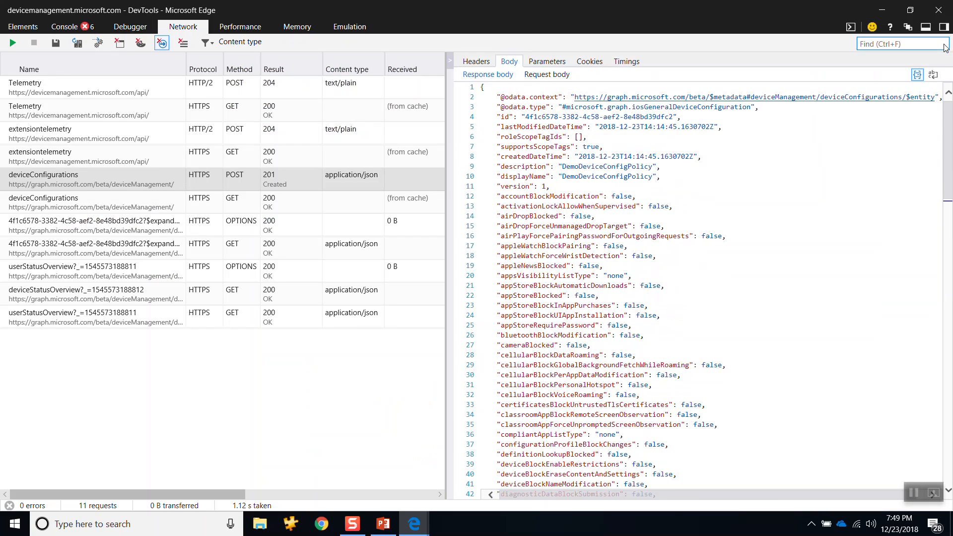
Step: Return to the portal and close the Device restrictions and DemoDeviceConfigPolicy properties to go back to the Profiles list
{"action": "key", "text": "alt+Tab"}
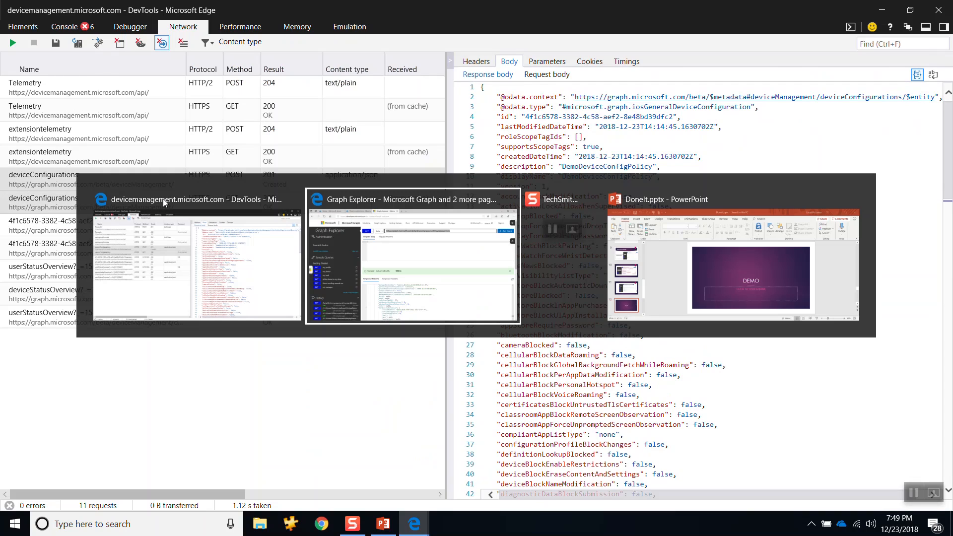
{"action": "left_click", "coordinate": [234, 10]}
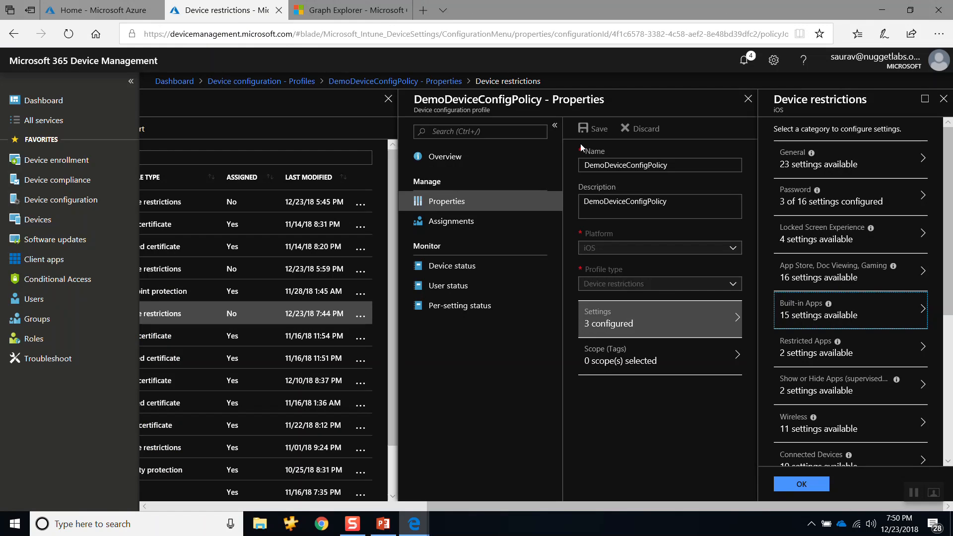
{"action": "left_click", "coordinate": [936, 104]}
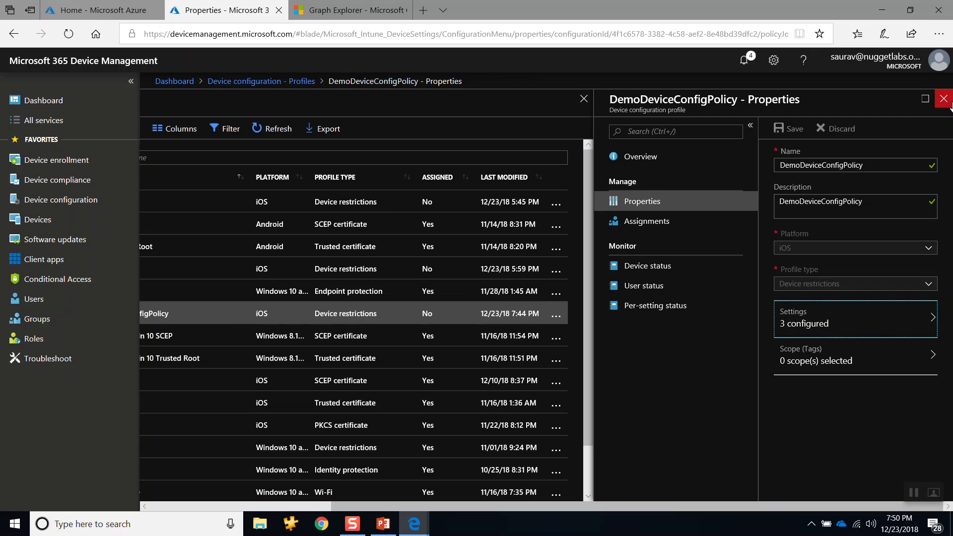
{"action": "left_click", "coordinate": [945, 100]}
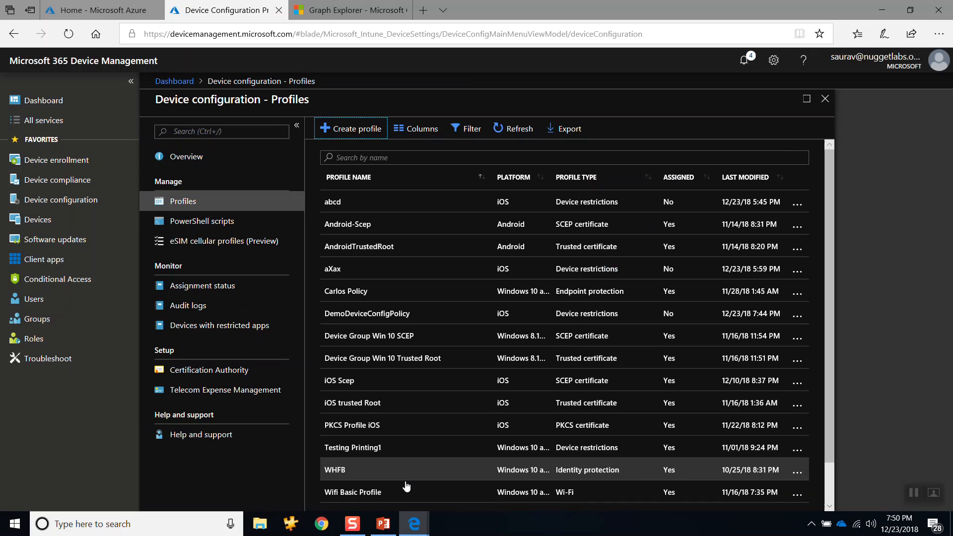
Step: Switch to DevTools, clear the captured network requests and start a new network capture
{"action": "mouse_move", "coordinate": [414, 524]}
{"action": "left_click", "coordinate": [458, 475]}
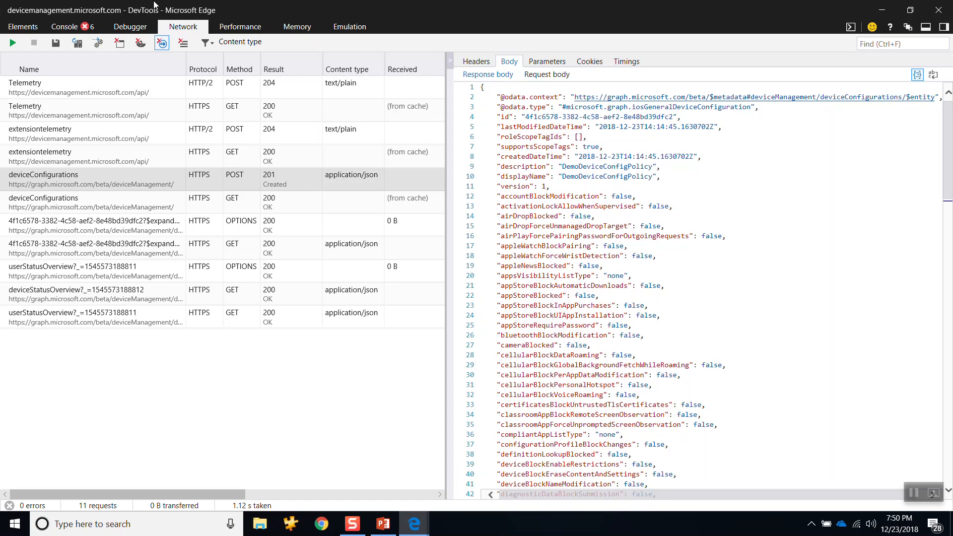
{"action": "left_click", "coordinate": [183, 42]}
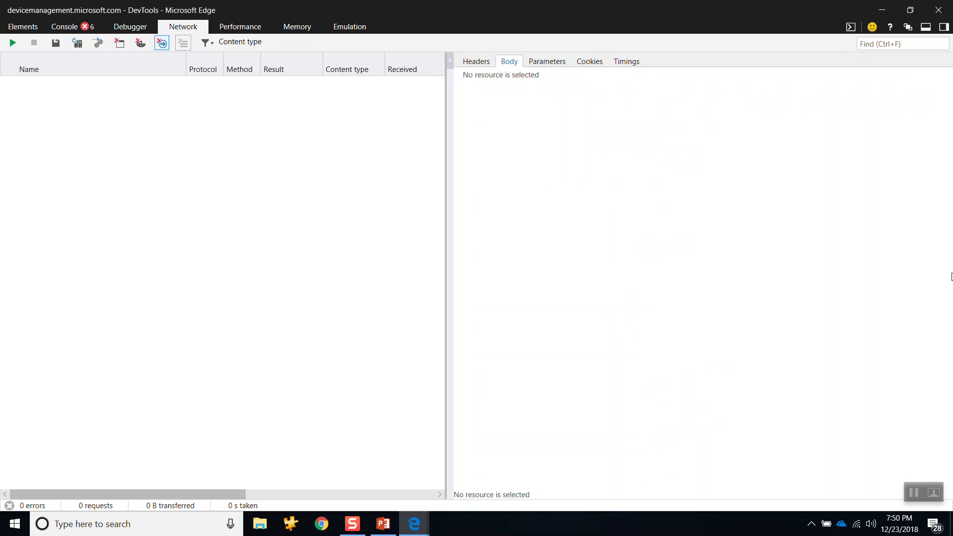
{"action": "left_click", "coordinate": [11, 45]}
Step: Open DemoDeviceConfigPolicy from the portal's Profiles list while capturing, and stop the network capture in DevTools
{"action": "key", "text": "alt+Tab"}
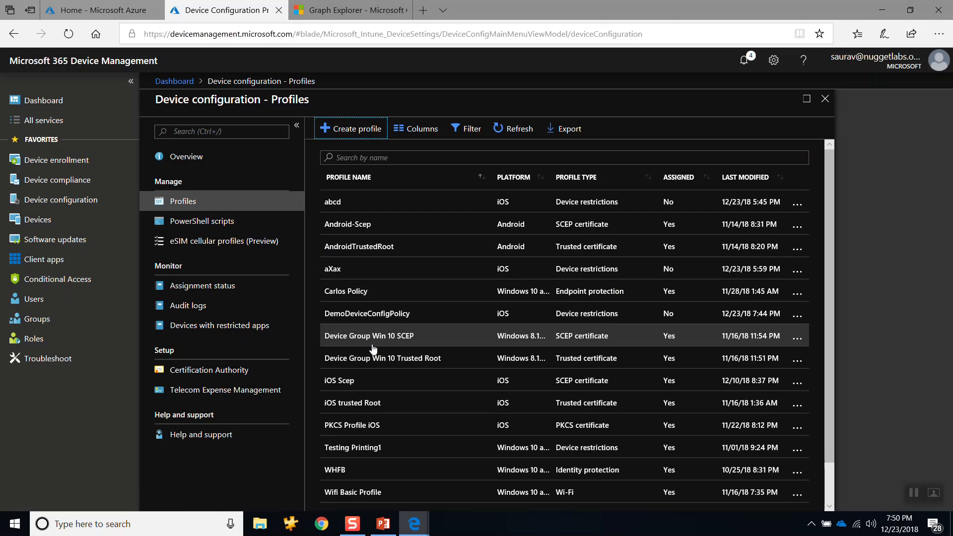
{"action": "left_click", "coordinate": [362, 314]}
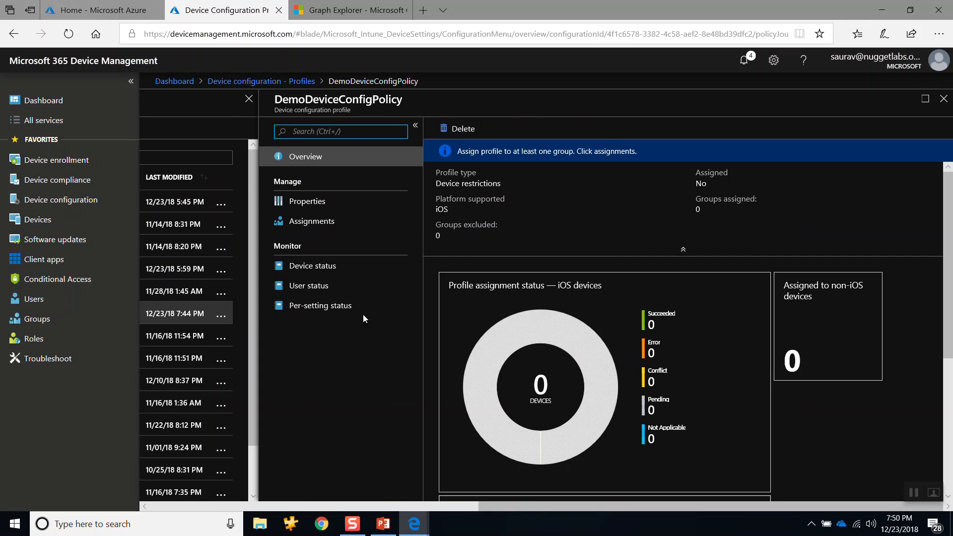
{"action": "key", "text": "alt+Tab"}
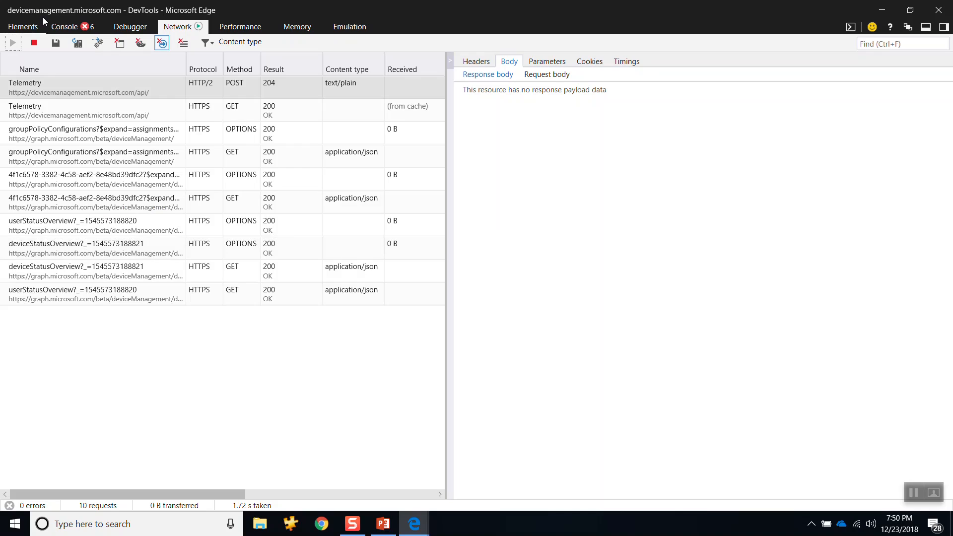
{"action": "left_click", "coordinate": [34, 44]}
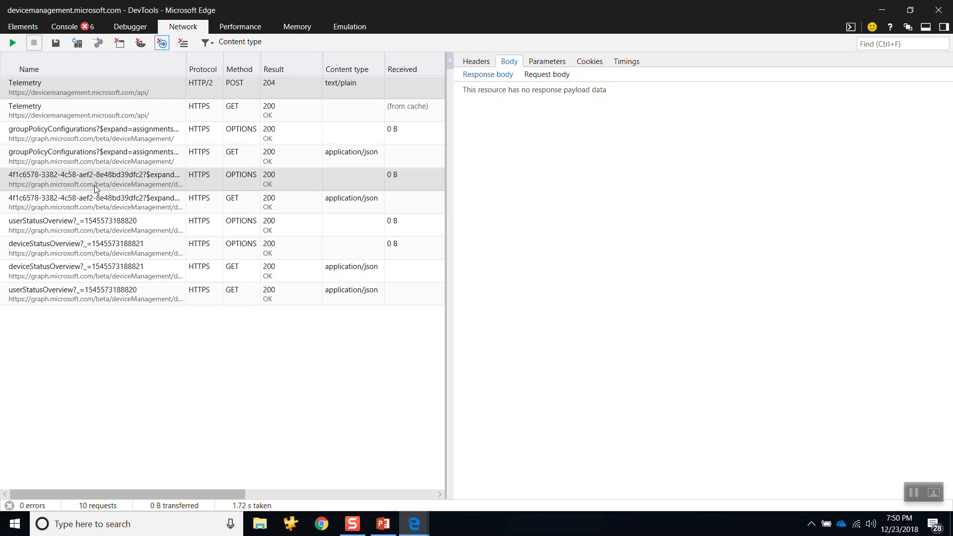
Step: Copy the configuration ID of DemoDeviceConfigPolicy from the portal page's URL
{"action": "key", "text": "alt+Tab"}
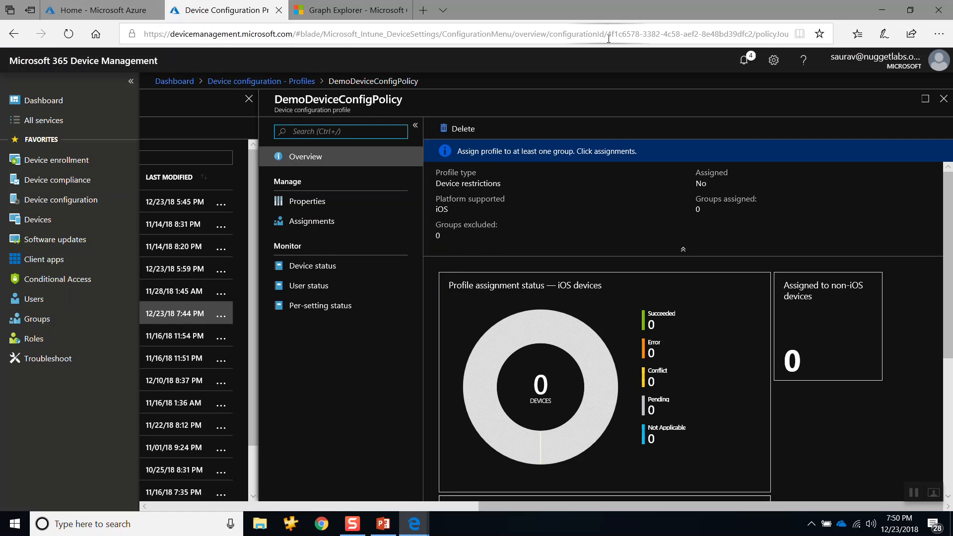
{"action": "left_click", "coordinate": [609, 35]}
{"action": "left_click_drag", "start_coordinate": [608, 36], "coordinate": [711, 37]}
{"action": "key", "text": "ctrl+c"}
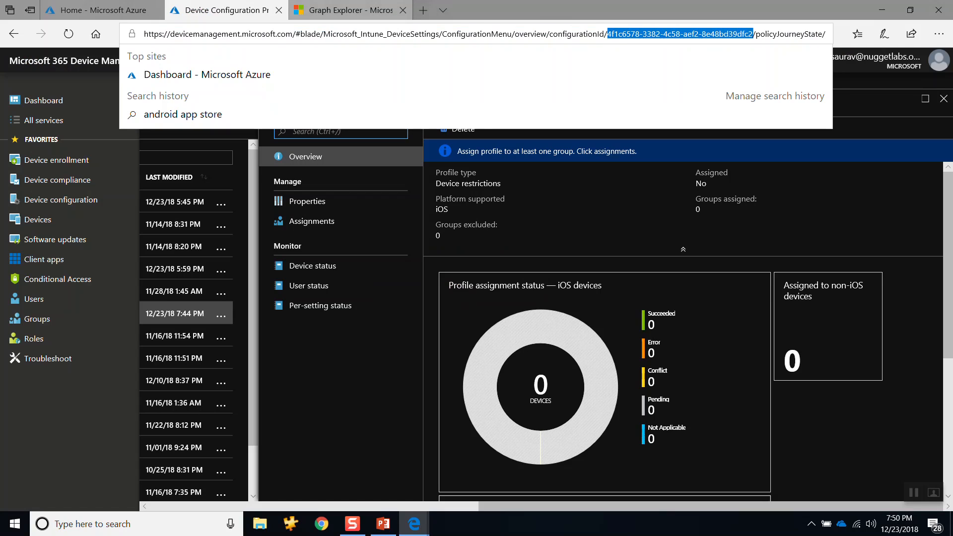
Step: In Graph Explorer, replace manageddevices with deviceconfigurations in the beta query URL, run the GET request and look through the response
{"action": "left_click", "coordinate": [347, 10]}
{"action": "left_click", "coordinate": [668, 105]}
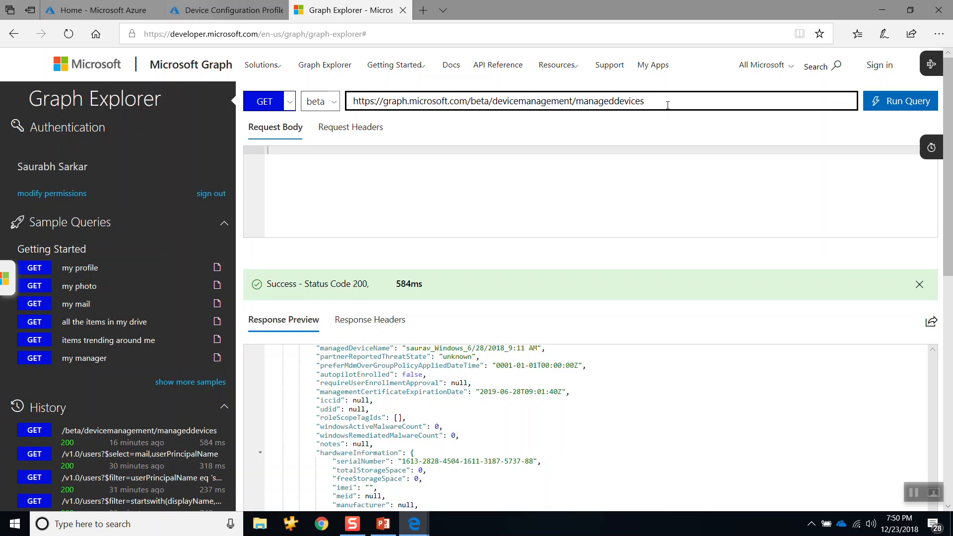
{"action": "key", "text": "BackSpace"}
{"action": "key", "text": "BackSpace"}
{"action": "key", "text": "BackSpace"}
{"action": "key", "text": "BackSpace"}
{"action": "key", "text": "BackSpace"}
{"action": "key", "text": "BackSpace"}
{"action": "key", "text": "BackSpace"}
{"action": "key", "text": "BackSpace"}
{"action": "key", "text": "BackSpace"}
{"action": "key", "text": "BackSpace"}
{"action": "key", "text": "BackSpace"}
{"action": "key", "text": "BackSpace"}
{"action": "key", "text": "BackSpace"}
{"action": "key", "text": "BackSpace"}
{"action": "type", "text": "deviceconfigurations"}
{"action": "key", "text": "Return"}
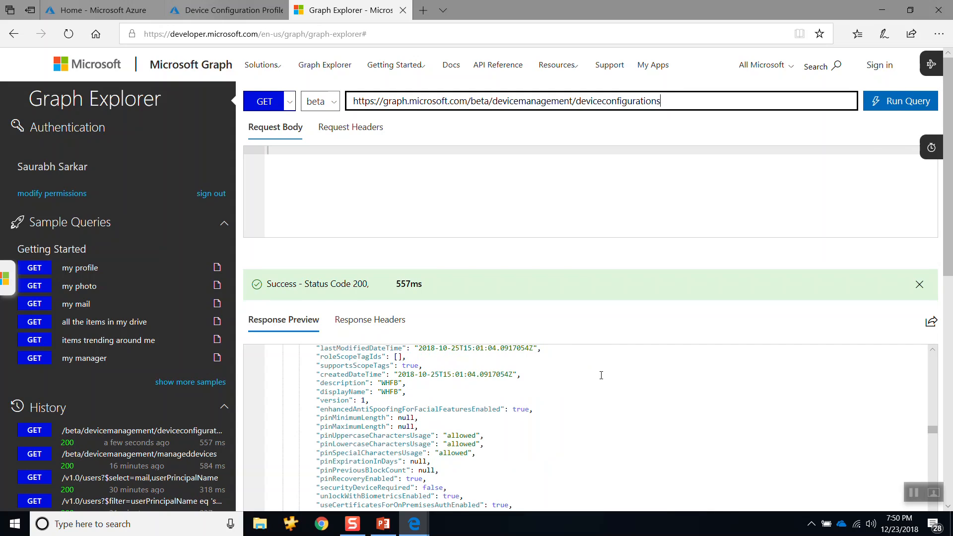
{"action": "left_click_drag", "start_coordinate": [933, 430], "coordinate": [938, 507]}
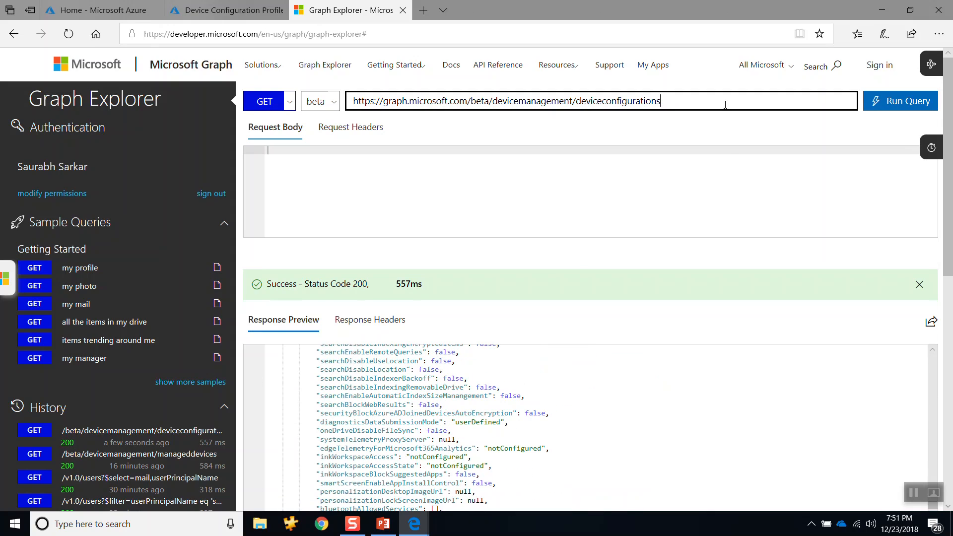
Step: Append /4f1c6578-3382-4c58-aef2-8e48bd39dfc2 to the deviceconfigurations URL, run the query and review the response
{"action": "type", "text": "/"}
{"action": "key", "text": "ctrl+v"}
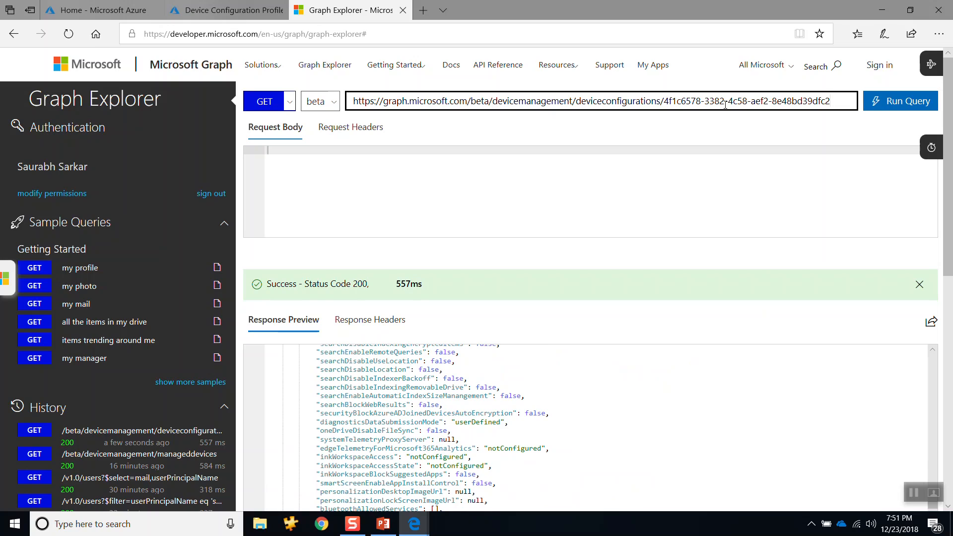
{"action": "key", "text": "Return"}
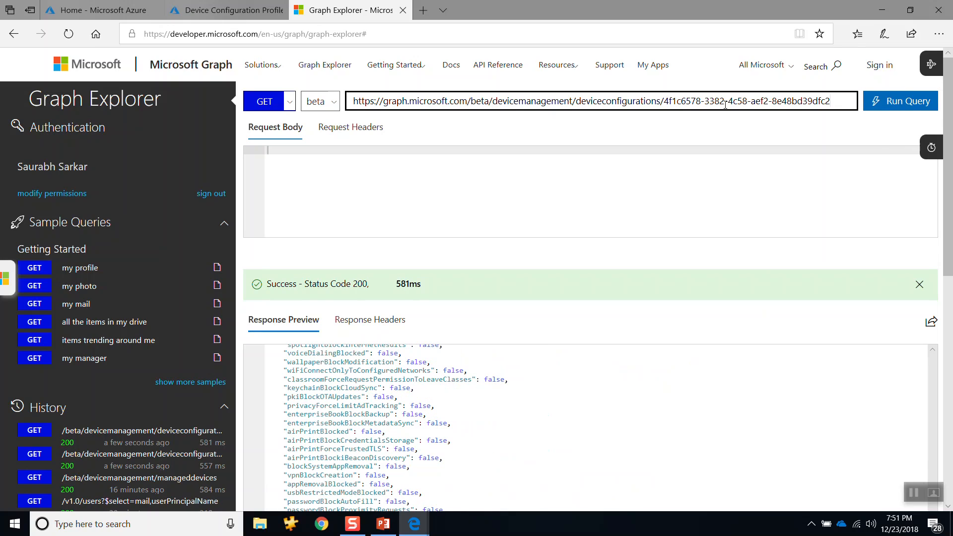
{"action": "scroll", "coordinate": [419, 406], "scroll_direction": "down", "scroll_amount": 10}
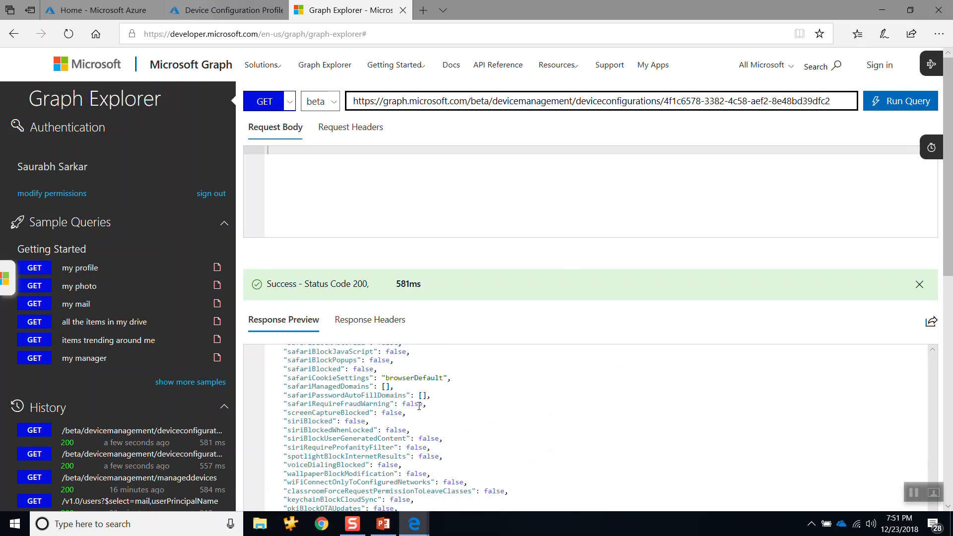
{"action": "scroll", "coordinate": [419, 406], "scroll_direction": "up", "scroll_amount": 15}
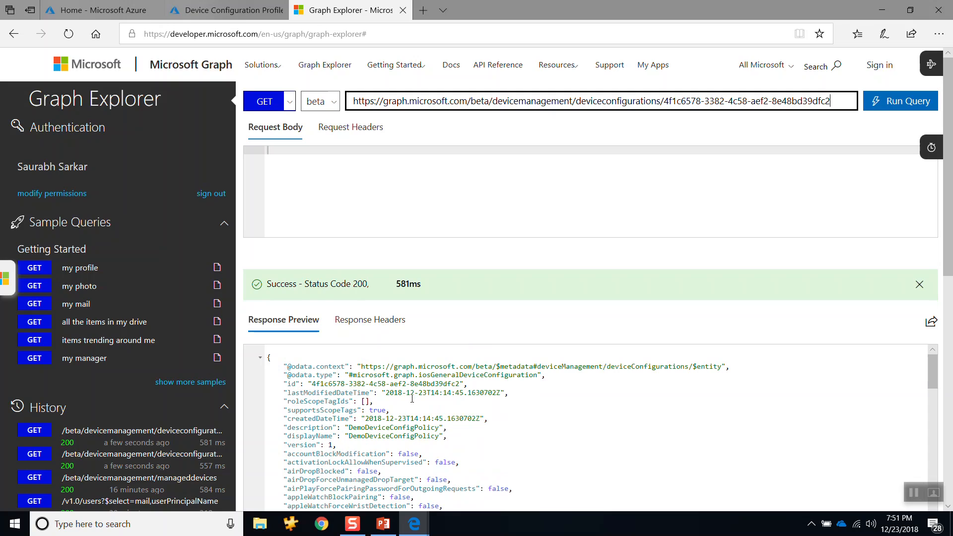
{"action": "scroll", "coordinate": [422, 457], "scroll_direction": "down", "scroll_amount": 1}
{"action": "scroll", "coordinate": [438, 451], "scroll_direction": "down", "scroll_amount": 2}
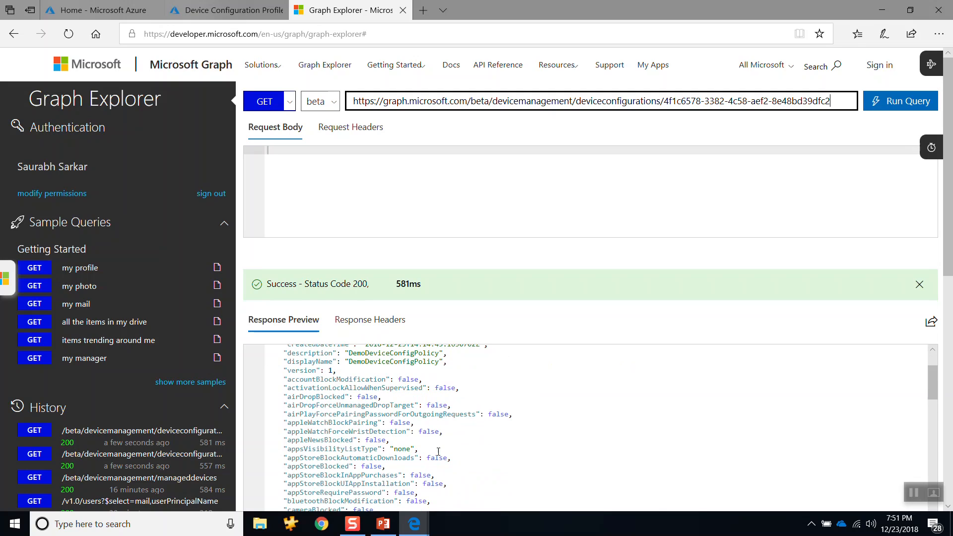
Step: Search the response preview for 10 and highlight the passcodeMinimumLength property
{"action": "left_click", "coordinate": [425, 446]}
{"action": "key", "text": "ctrl+f"}
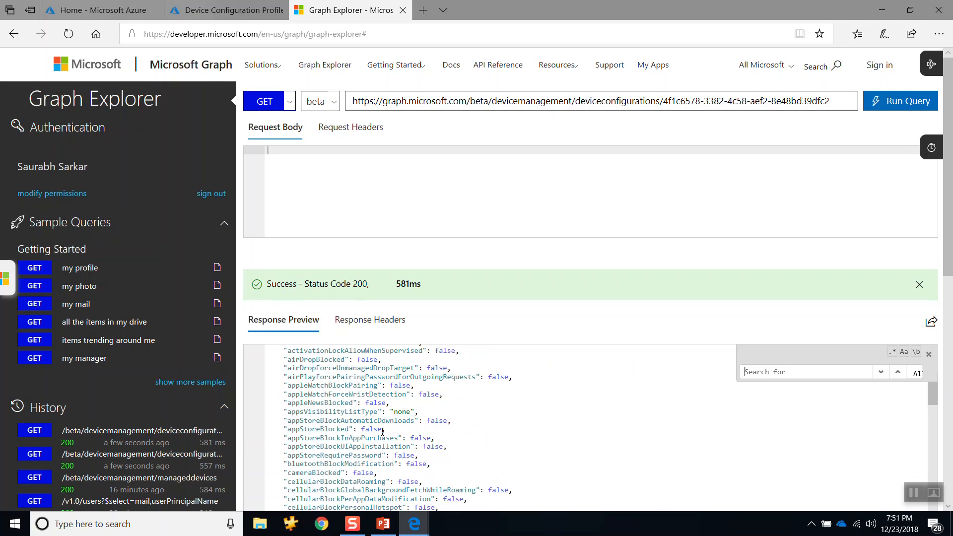
{"action": "type", "text": "10"}
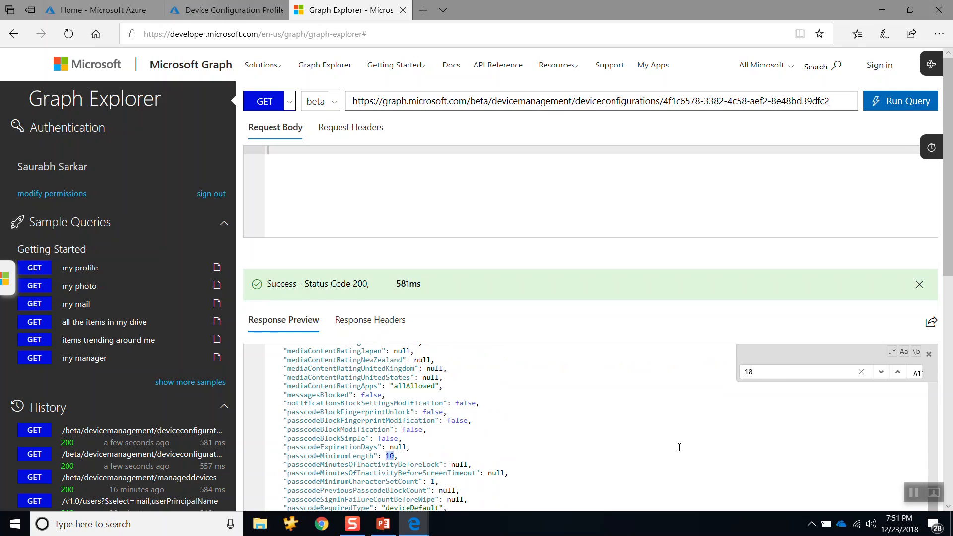
{"action": "left_click", "coordinate": [442, 460]}
{"action": "left_click_drag", "start_coordinate": [397, 456], "coordinate": [287, 456]}
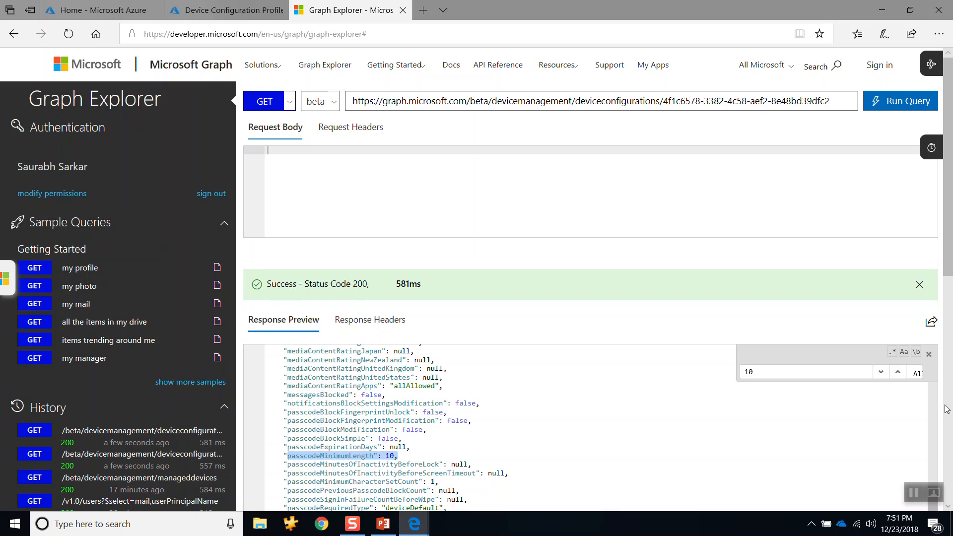
Step: Close the search in Graph Explorer's response preview and clear the captured network requests in DevTools
{"action": "left_click", "coordinate": [929, 354]}
{"action": "left_click", "coordinate": [610, 402]}
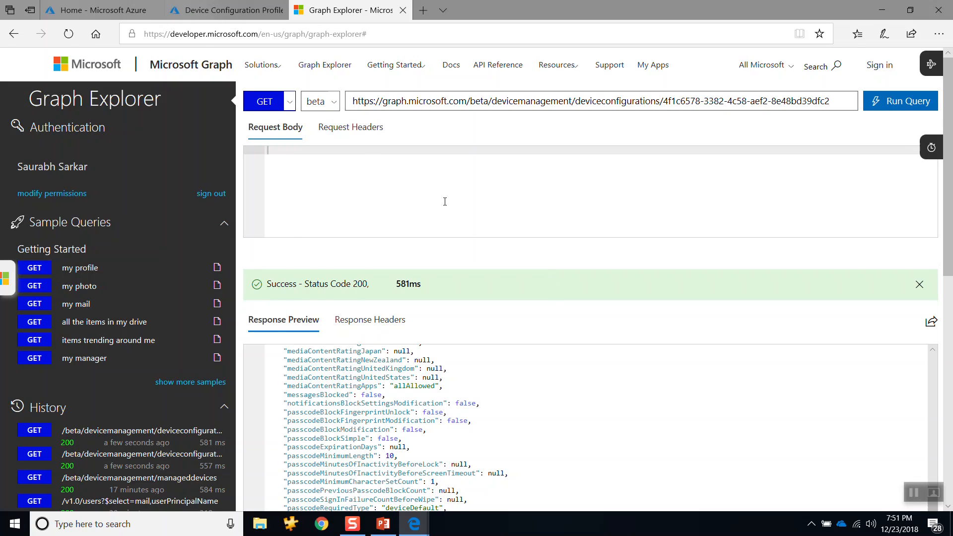
{"action": "key", "text": "alt+Tab"}
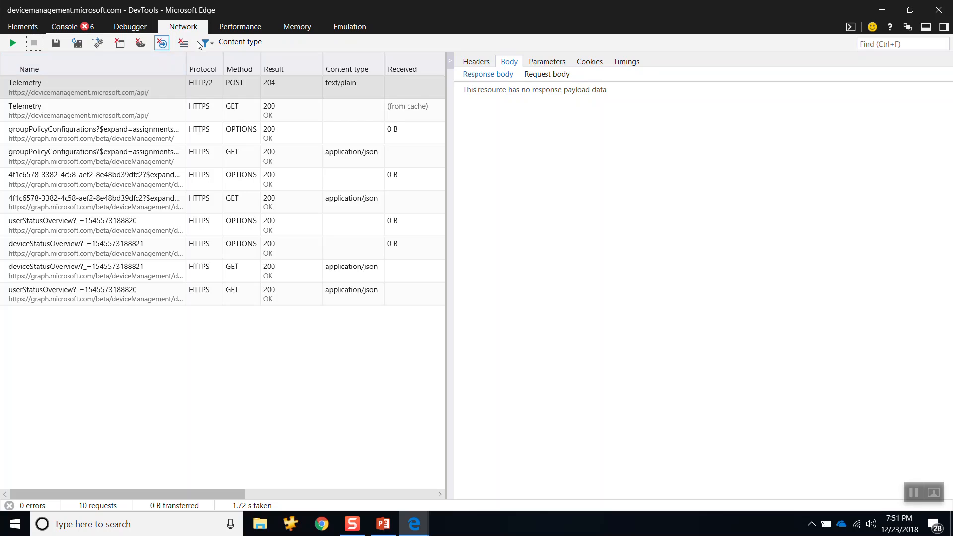
{"action": "left_click", "coordinate": [183, 47]}
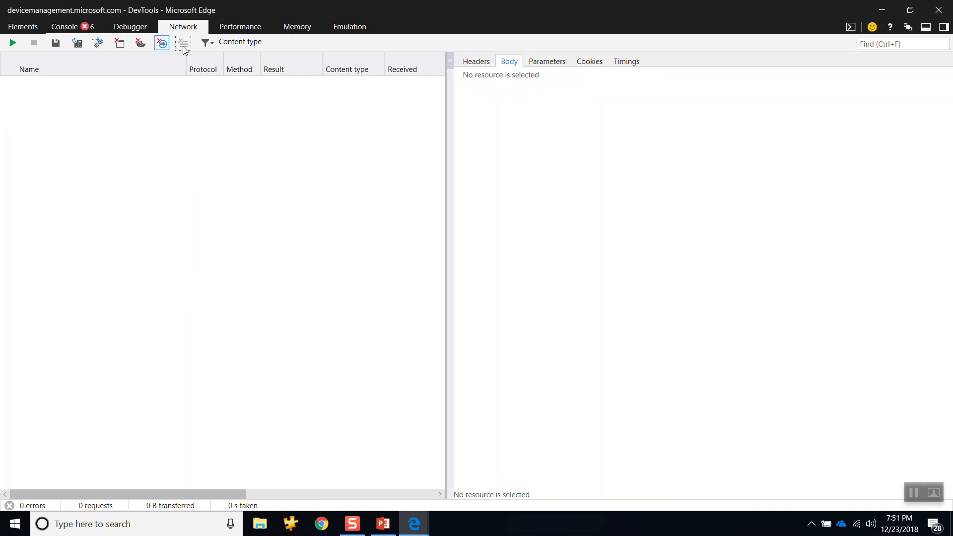
Step: In the portal, close DemoDeviceConfigPolicy and start a new device configuration profile with Demotest1 as both name and description
{"action": "key", "text": "alt+Tab"}
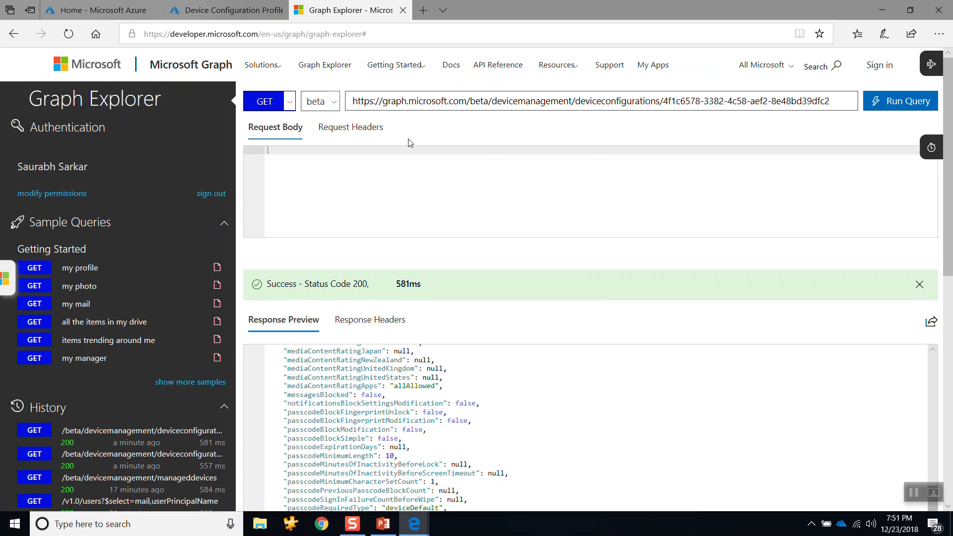
{"action": "left_click", "coordinate": [252, 15]}
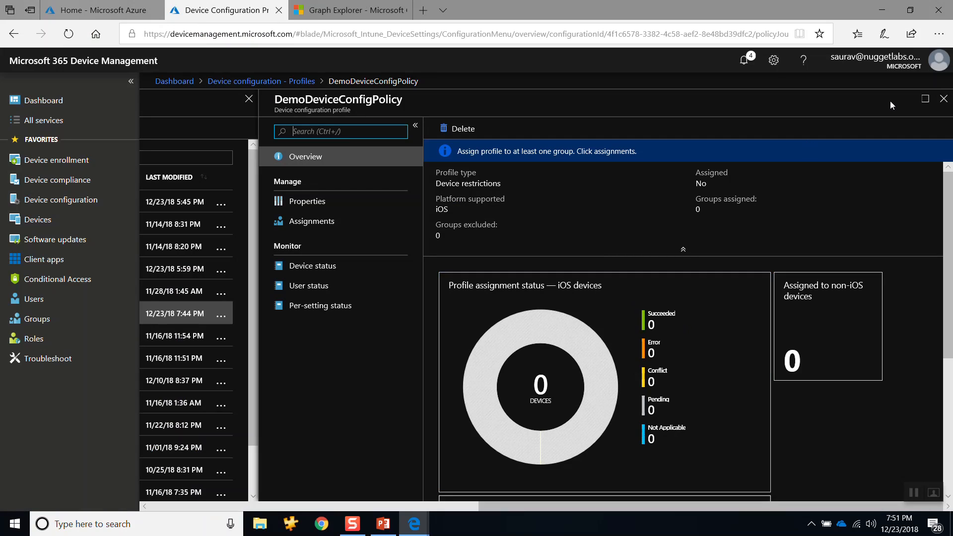
{"action": "left_click", "coordinate": [941, 99]}
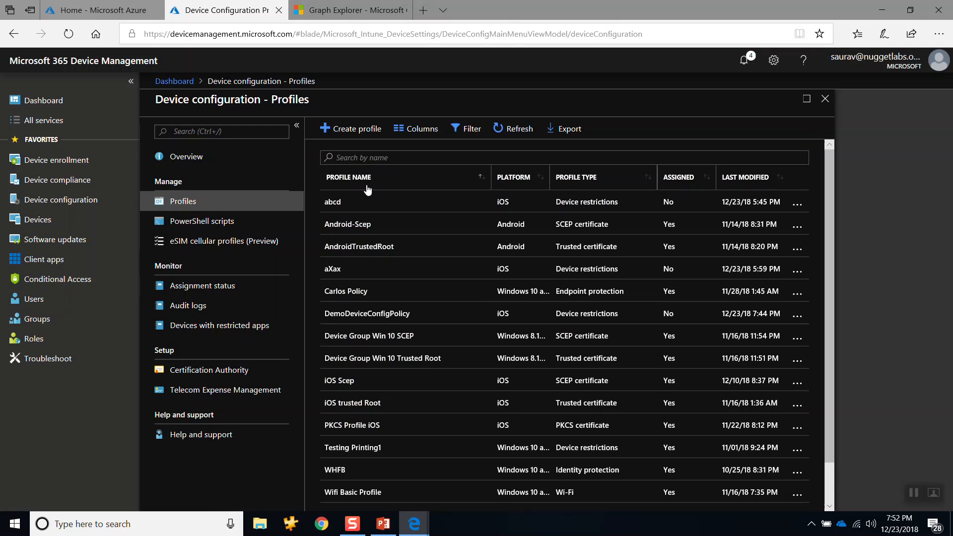
{"action": "left_click", "coordinate": [354, 130]}
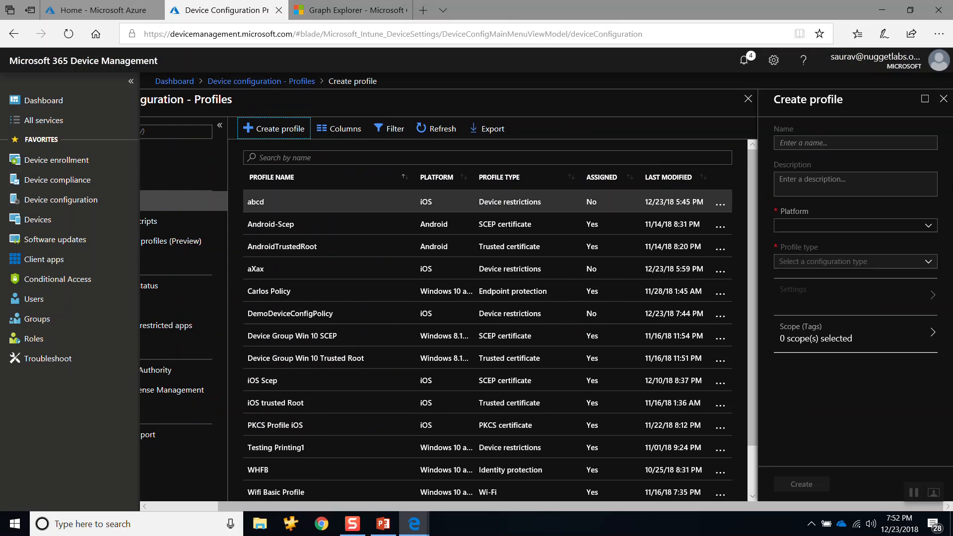
{"action": "left_click", "coordinate": [824, 143]}
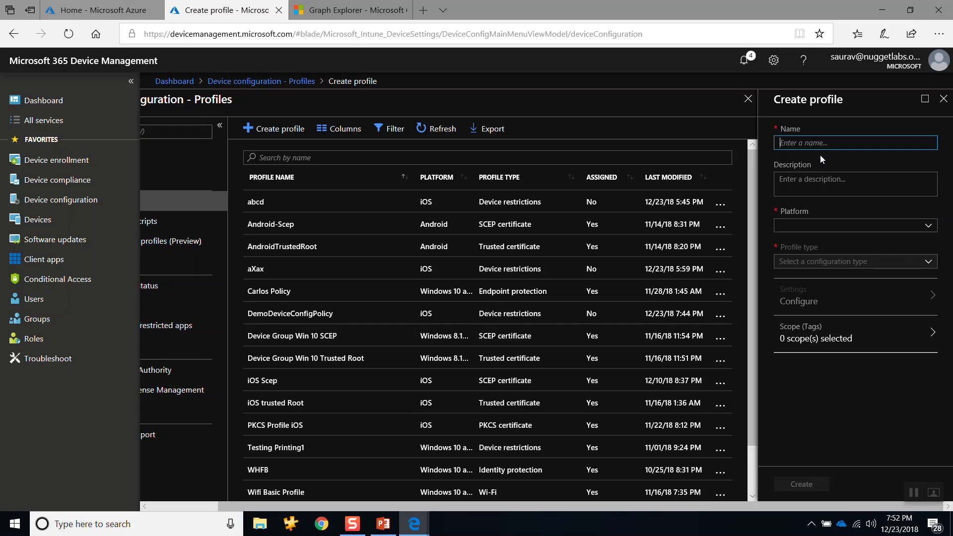
{"action": "type", "text": "Demo"}
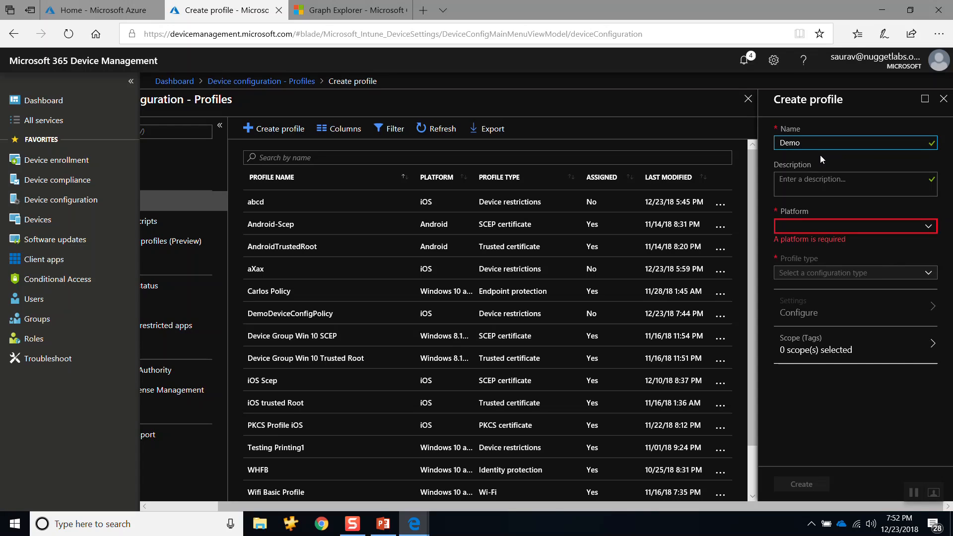
{"action": "type", "text": "tesr"}
{"action": "key", "text": "ctrl+a"}
{"action": "key", "text": "ctrl+c"}
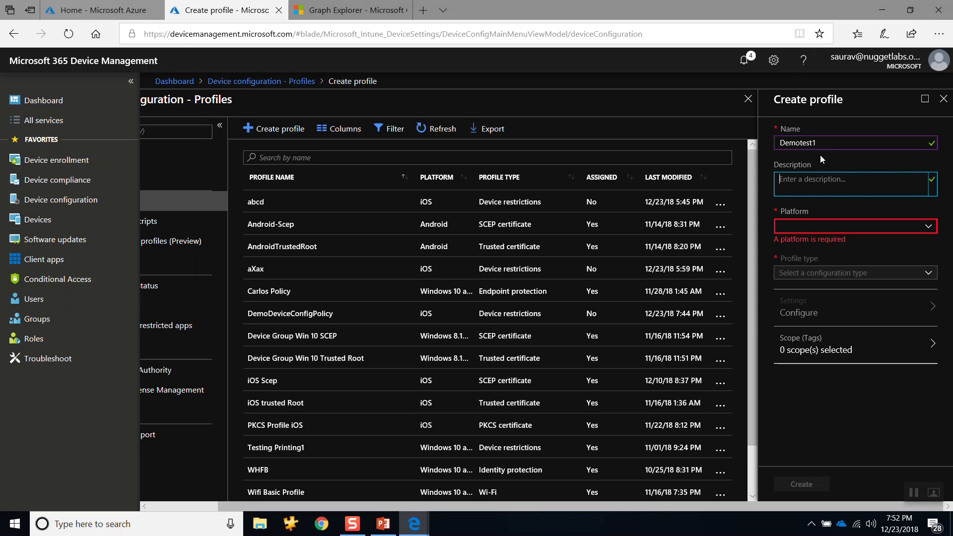
{"action": "key", "text": "Tab"}
{"action": "key", "text": "ctrl+v"}
Step: Set the new profile's platform to iOS and its profile type to Device restrictions
{"action": "left_click", "coordinate": [825, 224]}
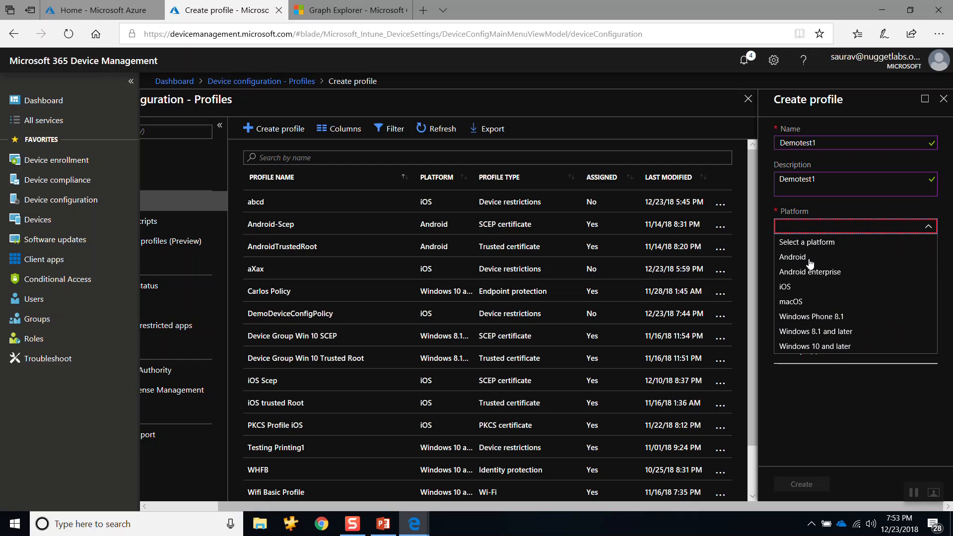
{"action": "left_click", "coordinate": [790, 287]}
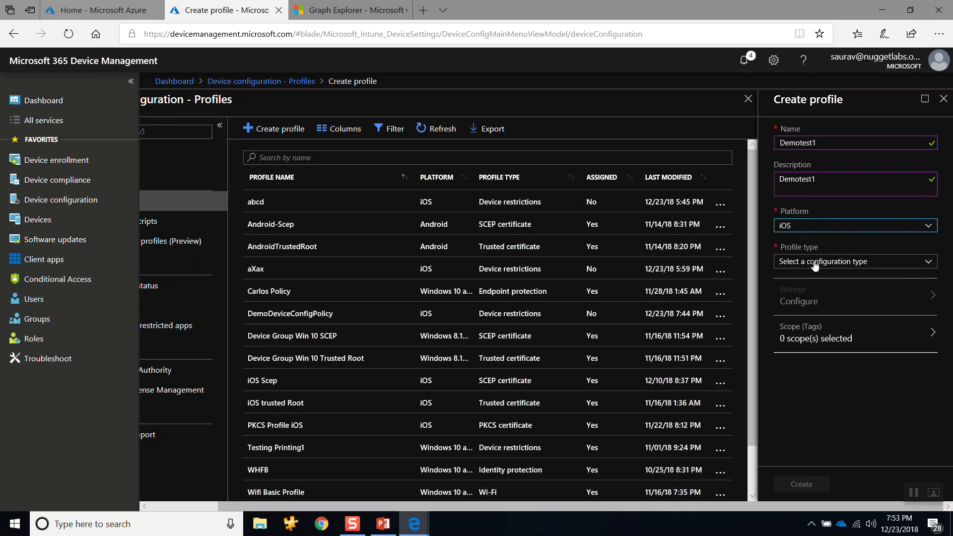
{"action": "left_click", "coordinate": [825, 263]}
{"action": "left_click", "coordinate": [803, 312]}
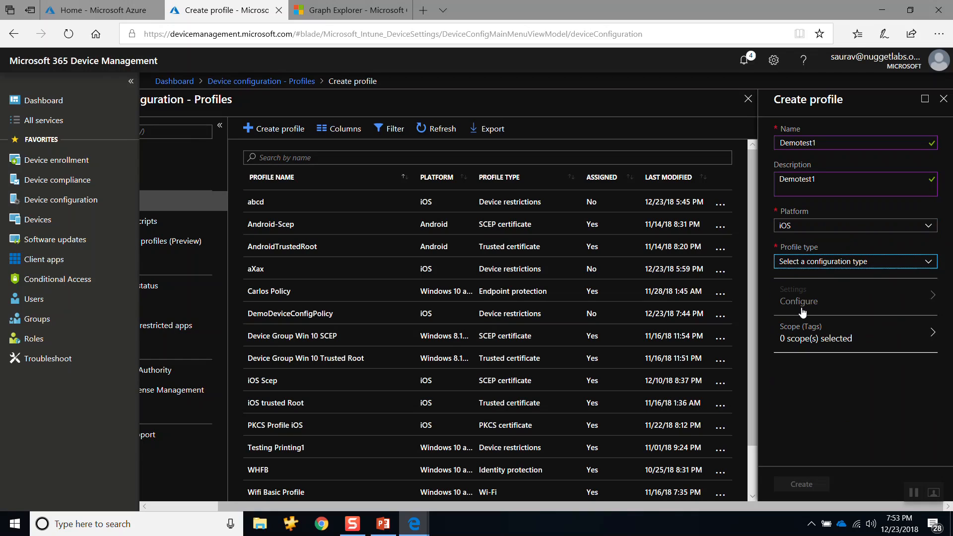
Step: In the device restriction settings, require a password of type Alphanumeric with a minimum length of 11 and accept the settings
{"action": "left_click", "coordinate": [818, 298]}
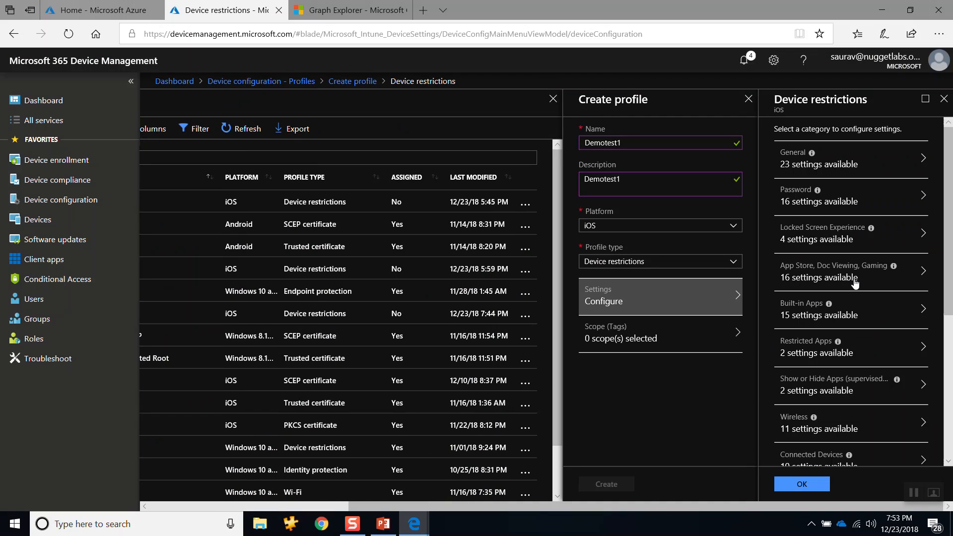
{"action": "left_click", "coordinate": [891, 207]}
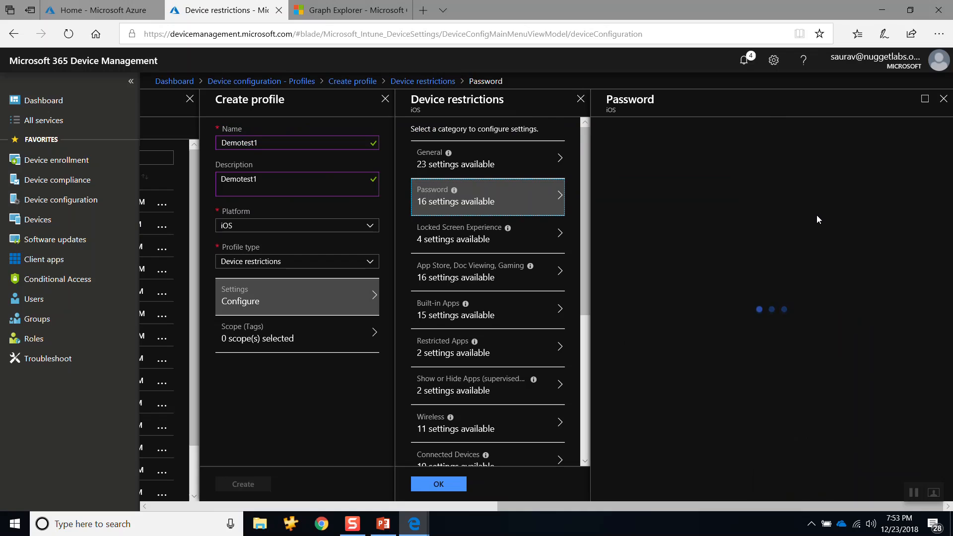
{"action": "left_click", "coordinate": [840, 161]}
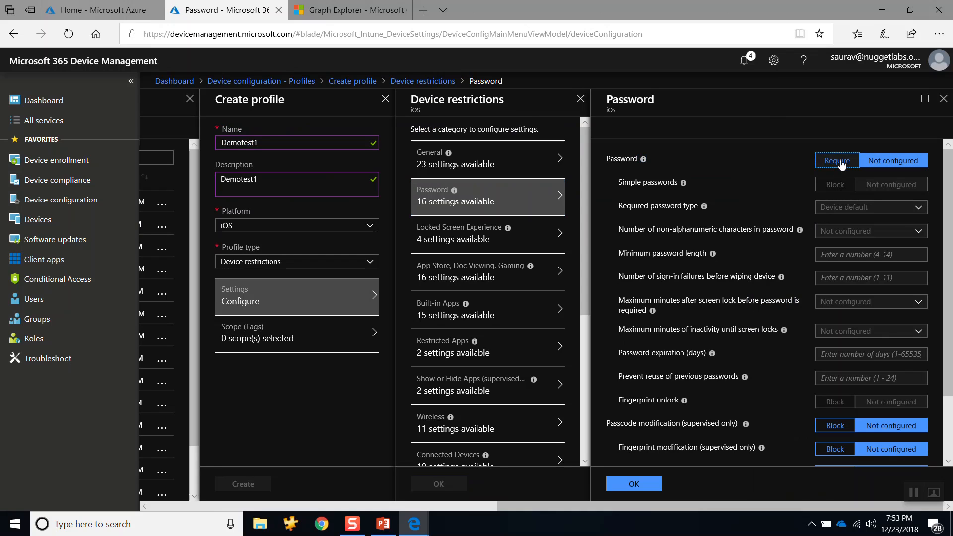
{"action": "left_click", "coordinate": [854, 211]}
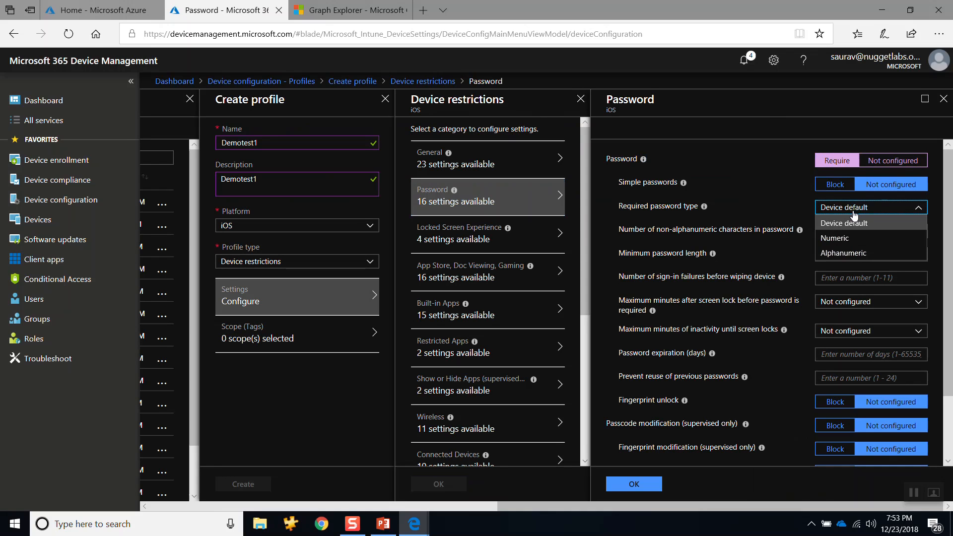
{"action": "left_click", "coordinate": [839, 253]}
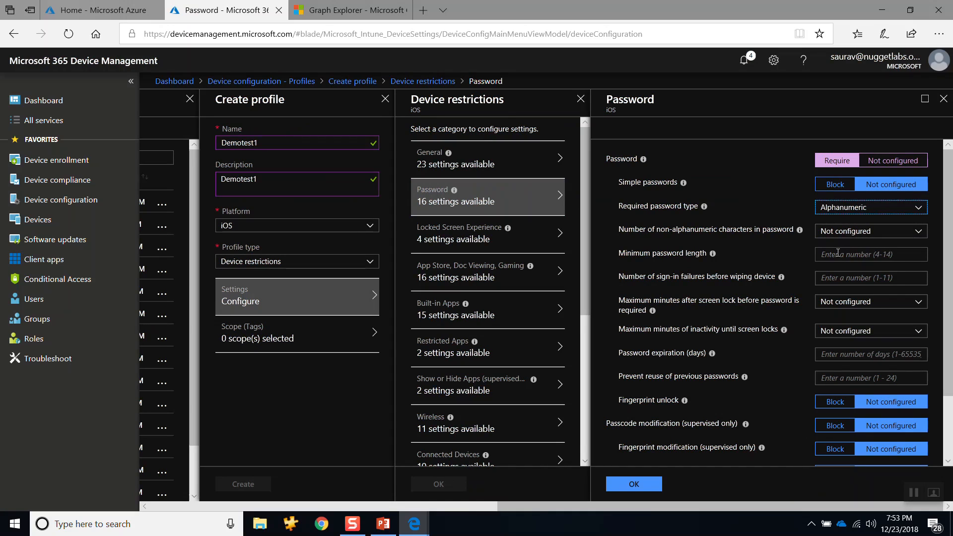
{"action": "left_click", "coordinate": [837, 255]}
{"action": "type", "text": "11"}
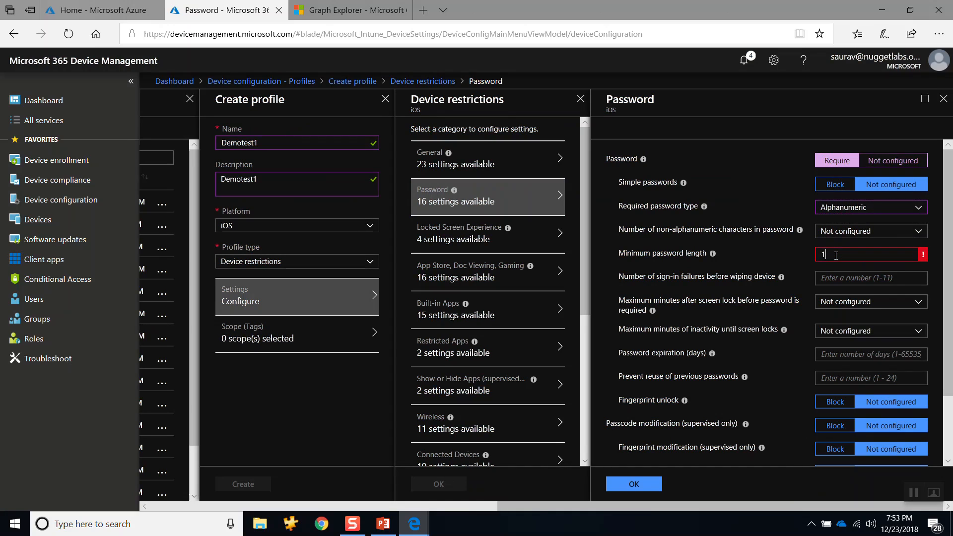
{"action": "left_click", "coordinate": [641, 482]}
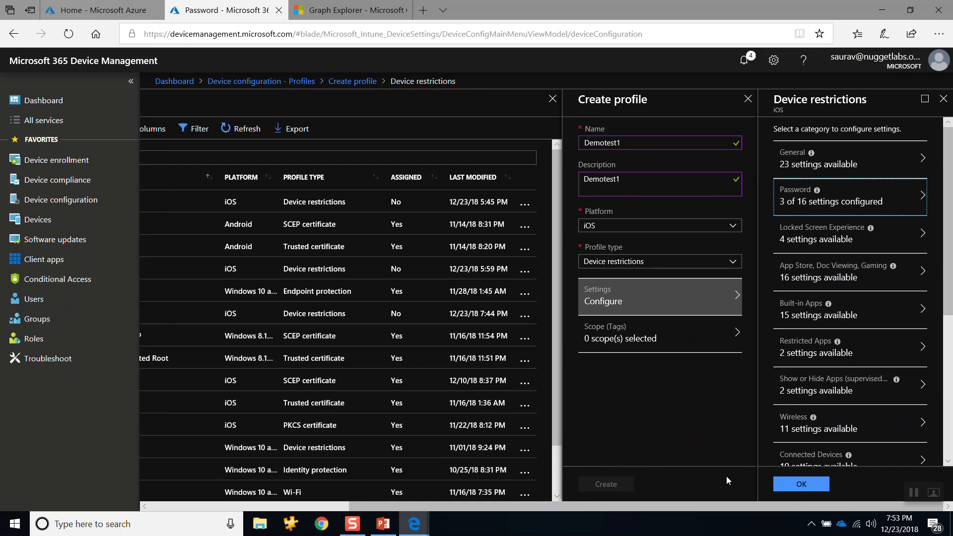
{"action": "left_click", "coordinate": [795, 485]}
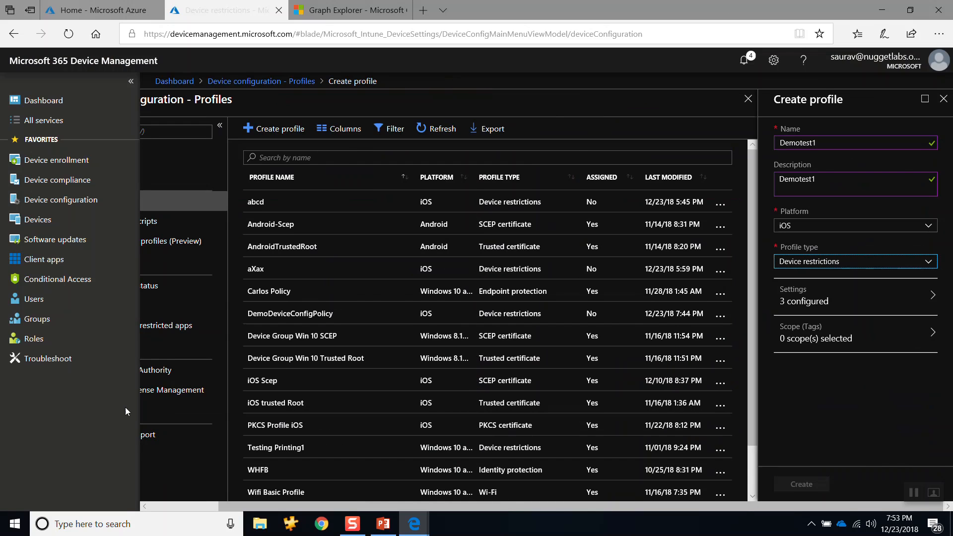
Step: Start network recording in DevTools and create the Demotest1 profile in the portal
{"action": "key", "text": "F12"}
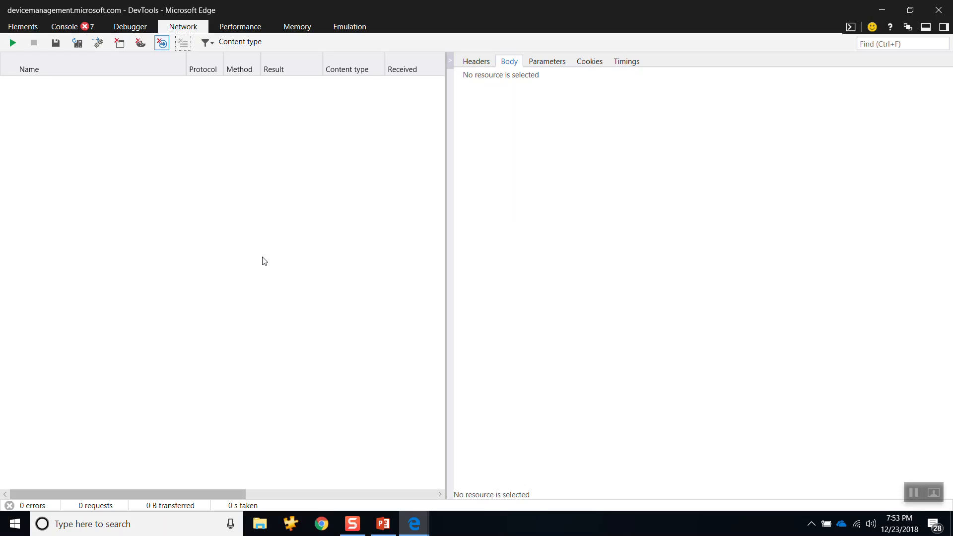
{"action": "left_click", "coordinate": [10, 45]}
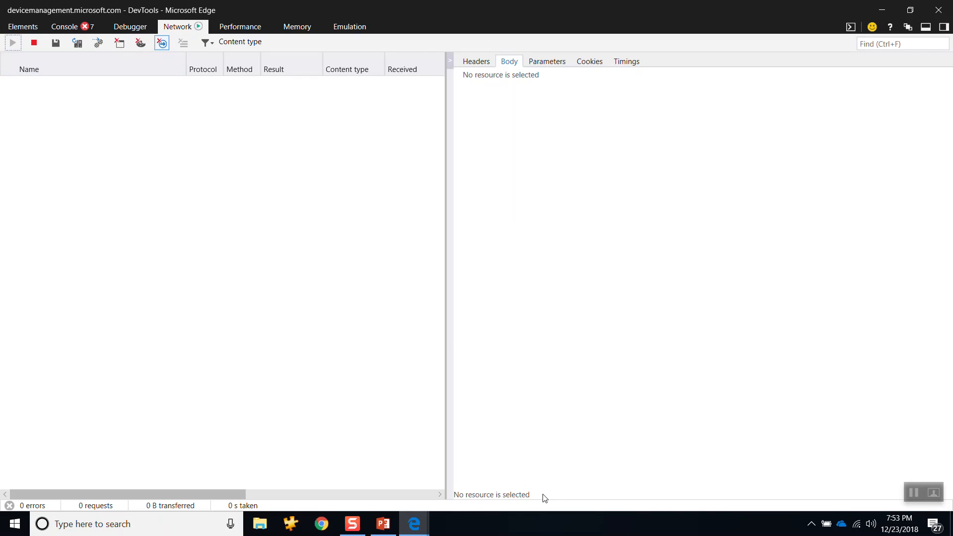
{"action": "key", "text": "alt+Tab"}
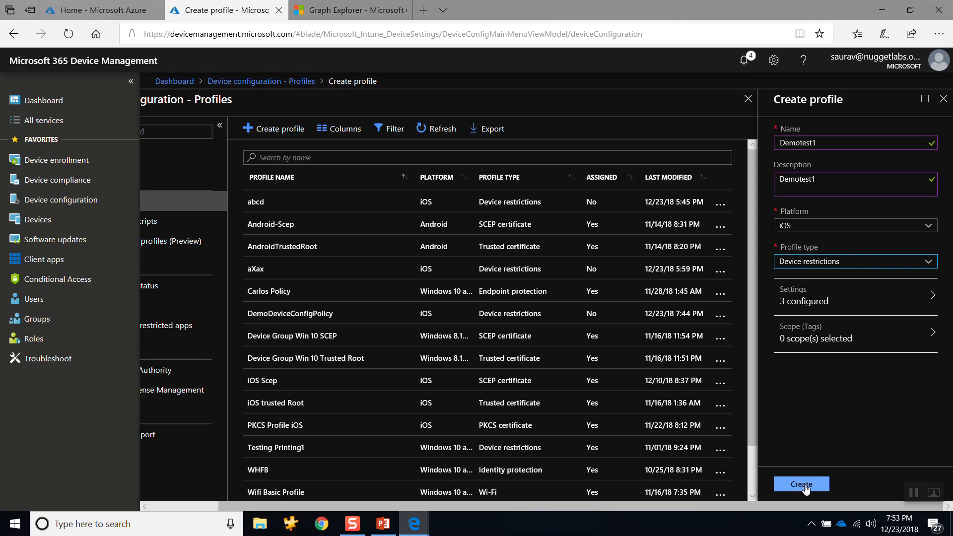
{"action": "left_click", "coordinate": [805, 486]}
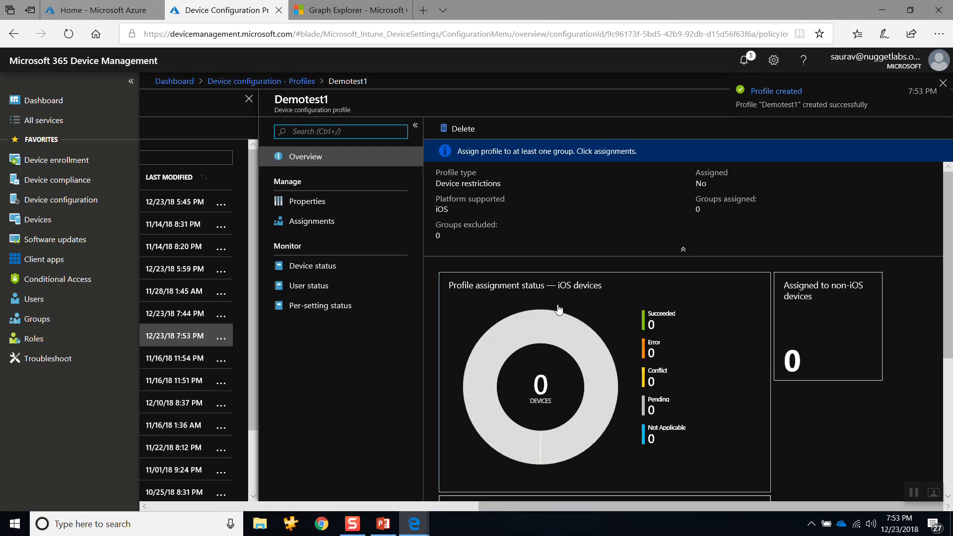
Step: Stop the DevTools network recording and display the request body of the deviceConfigurations POST request
{"action": "key", "text": "alt+Tab"}
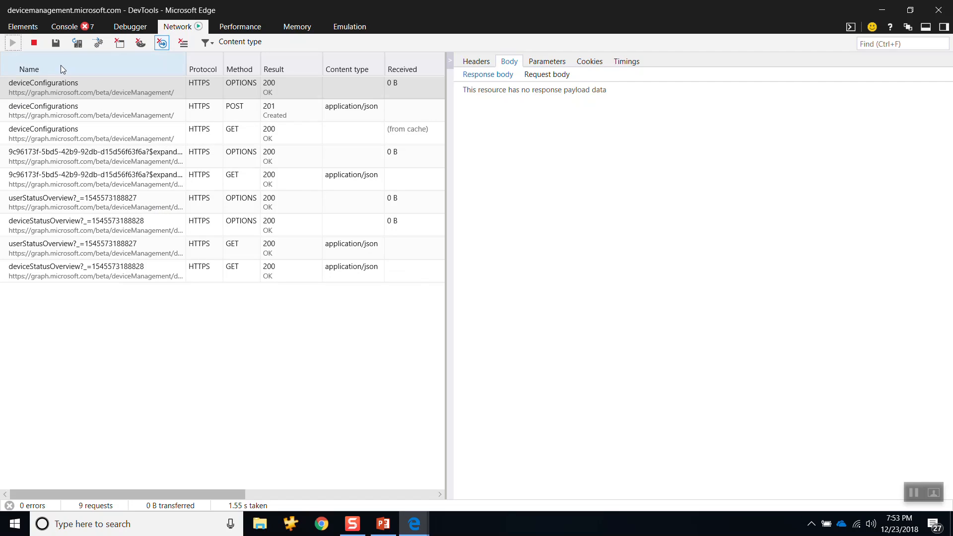
{"action": "left_click", "coordinate": [33, 43]}
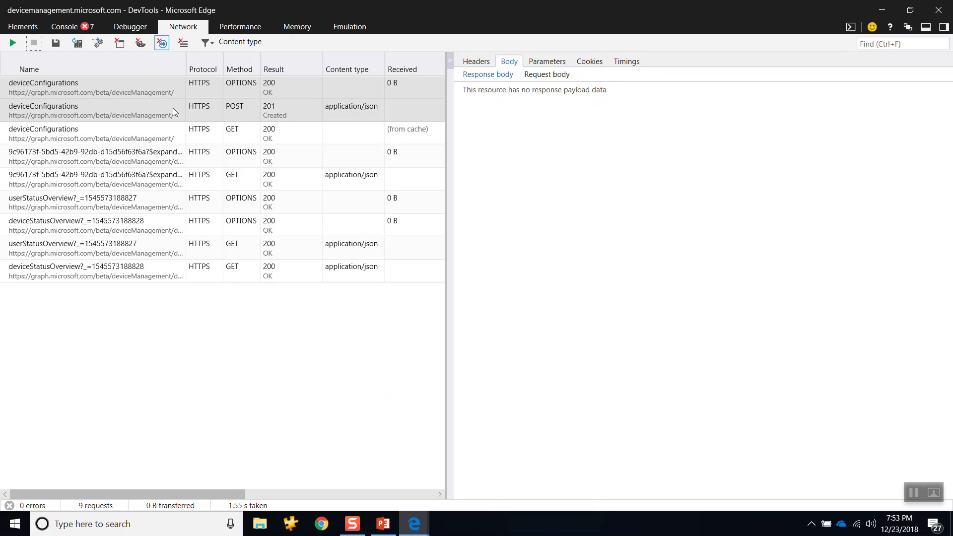
{"action": "left_click", "coordinate": [116, 114]}
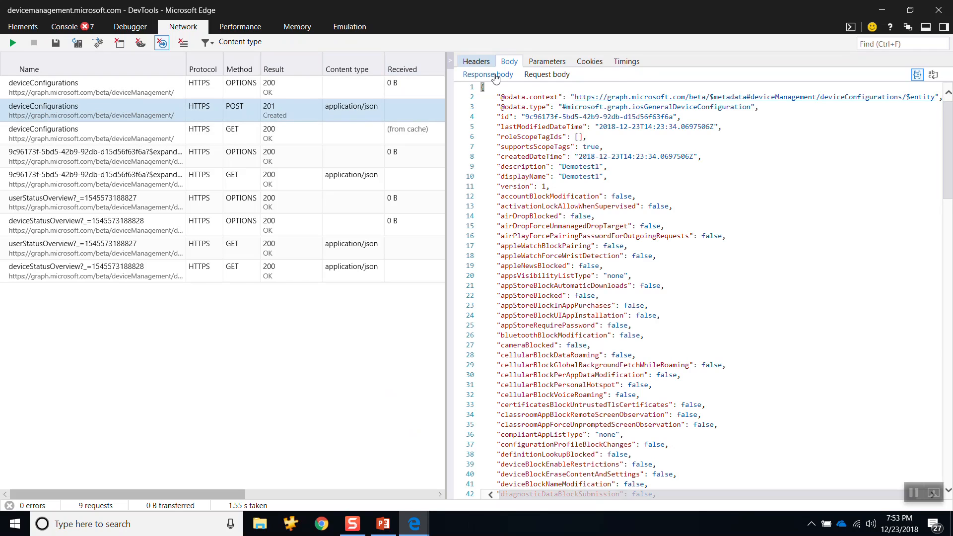
{"action": "left_click", "coordinate": [542, 75]}
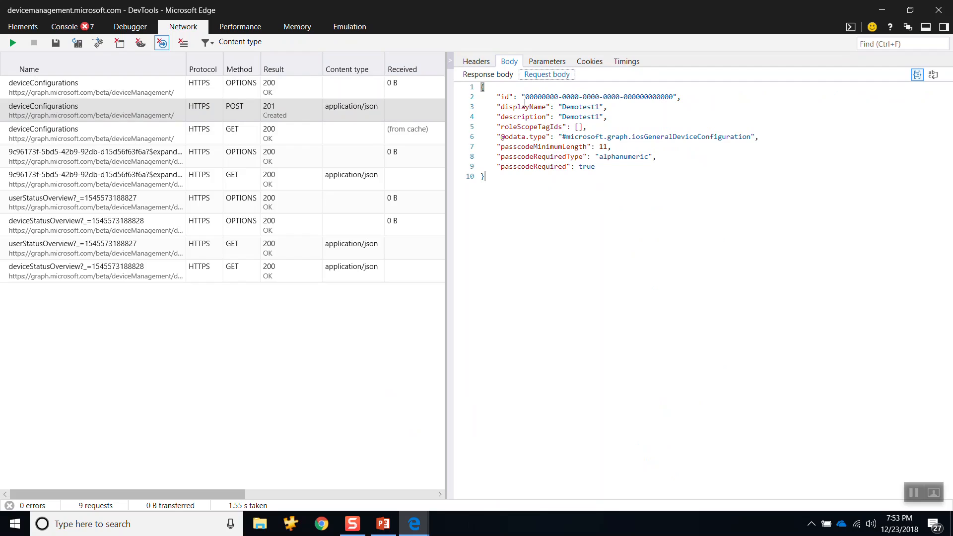
Step: Highlight the id, displayName, description and passcodeRequiredType values in the POST request body in turn
{"action": "left_click_drag", "start_coordinate": [528, 98], "coordinate": [674, 98]}
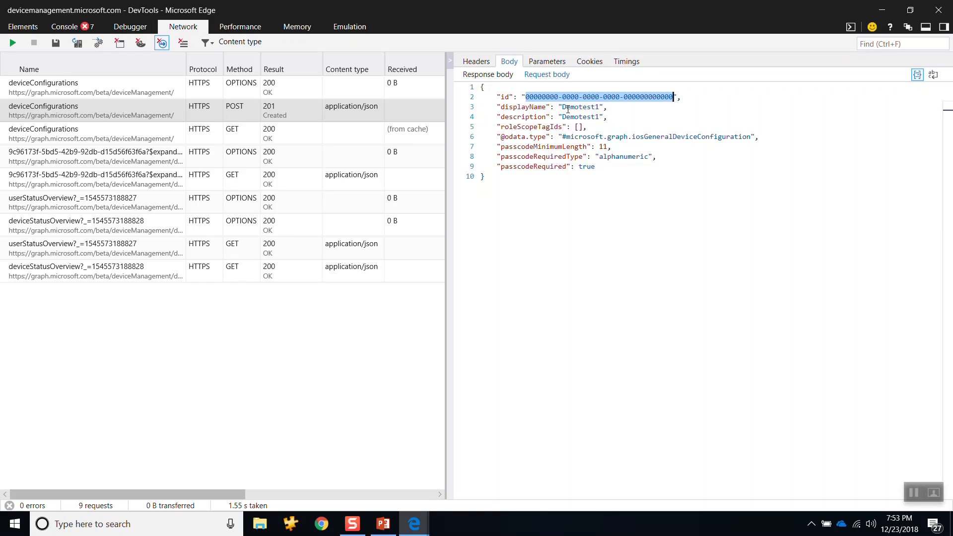
{"action": "double_click", "coordinate": [585, 108]}
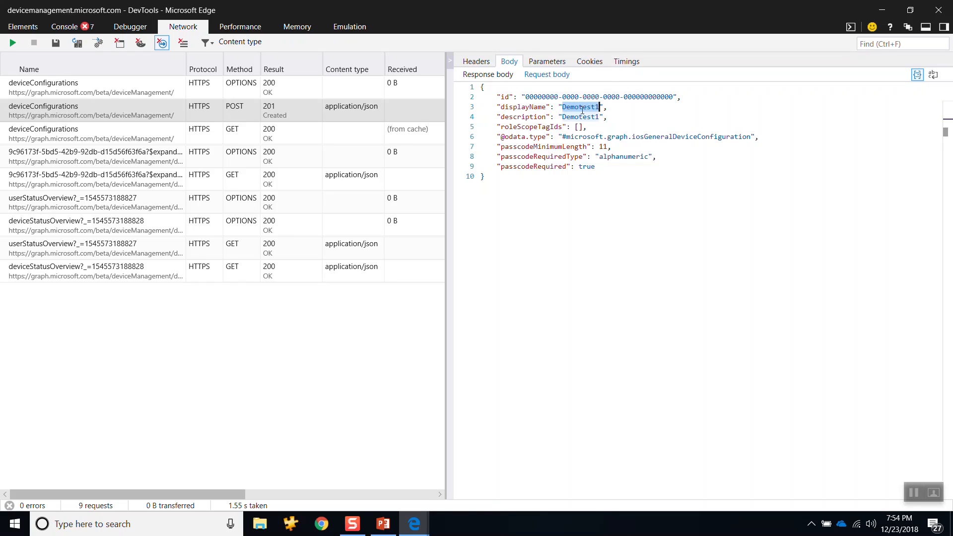
{"action": "double_click", "coordinate": [573, 118]}
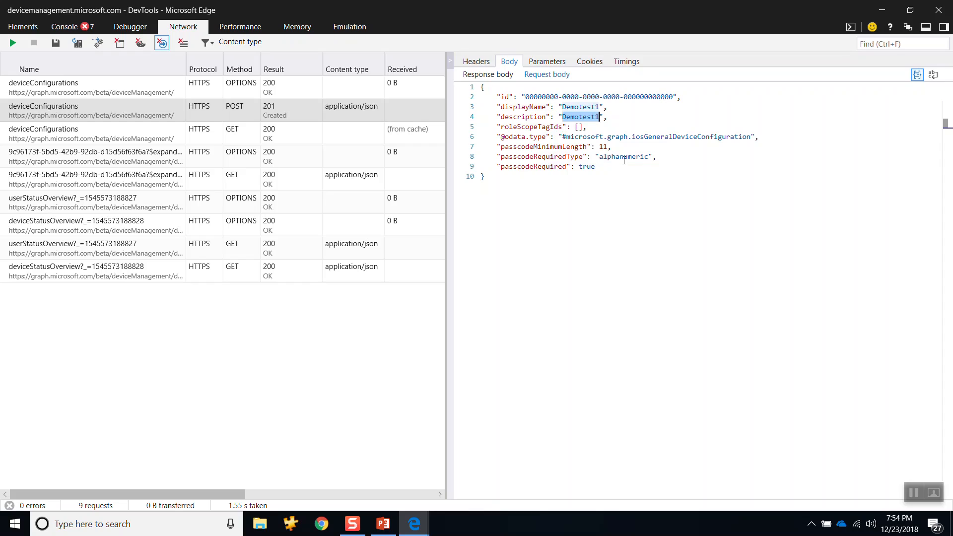
{"action": "double_click", "coordinate": [624, 158]}
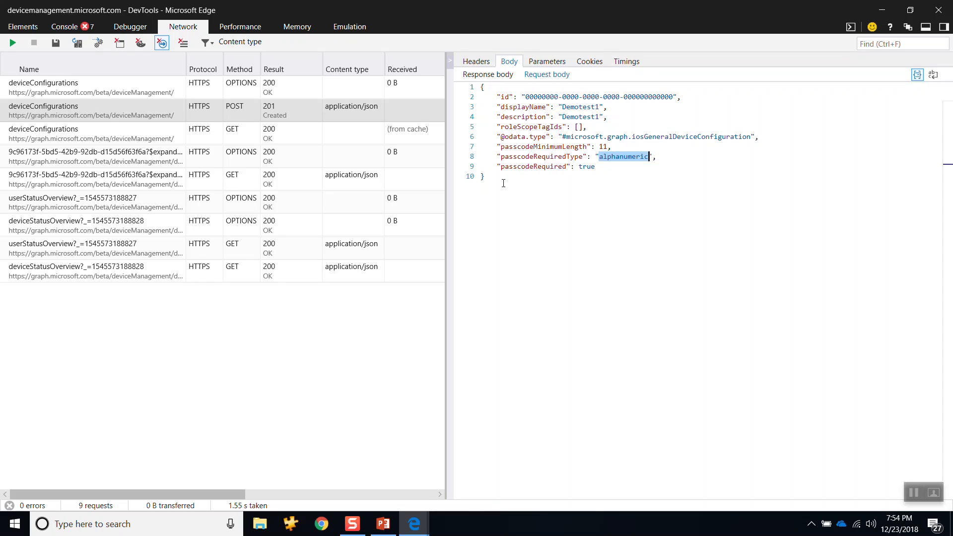
Step: Copy the entire JSON request body of the POST request into a new blank Word document
{"action": "left_click_drag", "start_coordinate": [502, 180], "coordinate": [481, 88]}
{"action": "key", "text": "ctrl+c"}
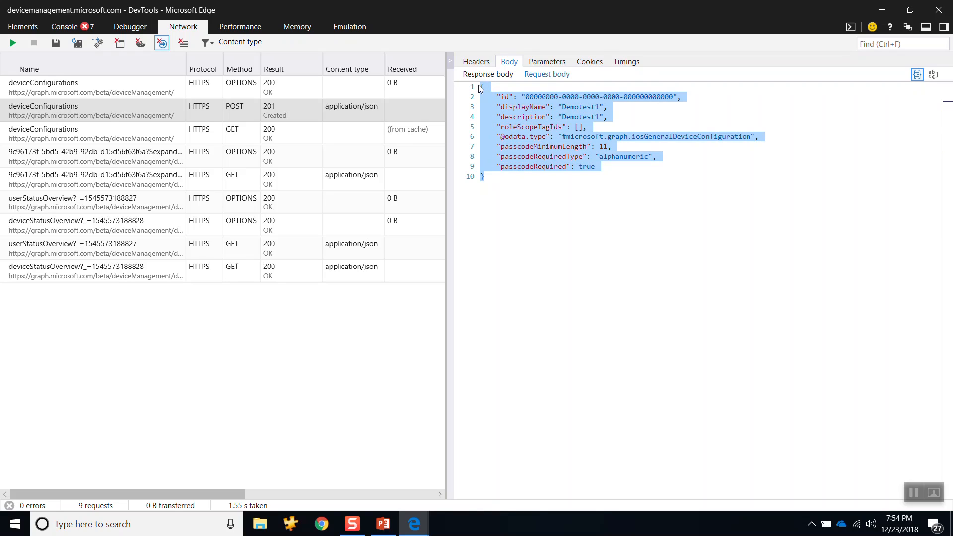
{"action": "key", "text": "super"}
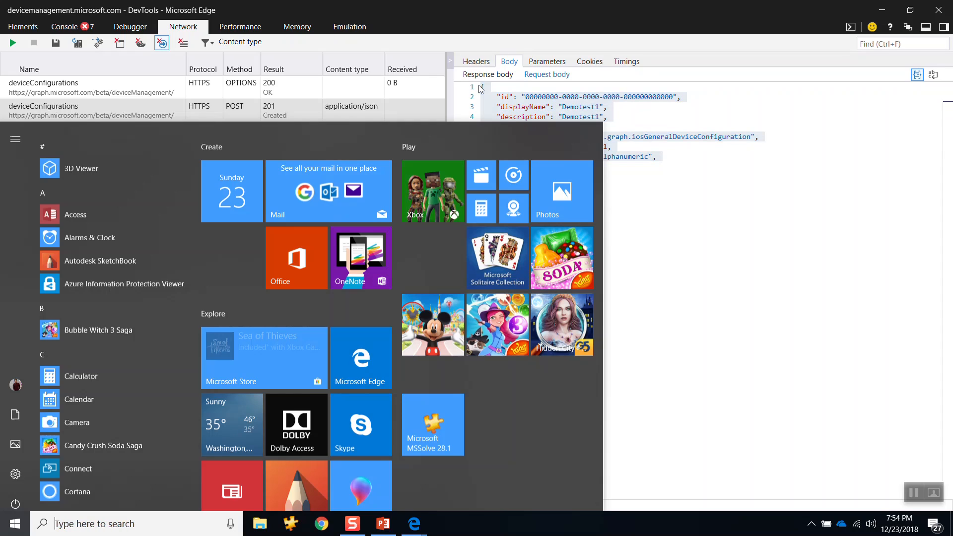
{"action": "type", "text": "win"}
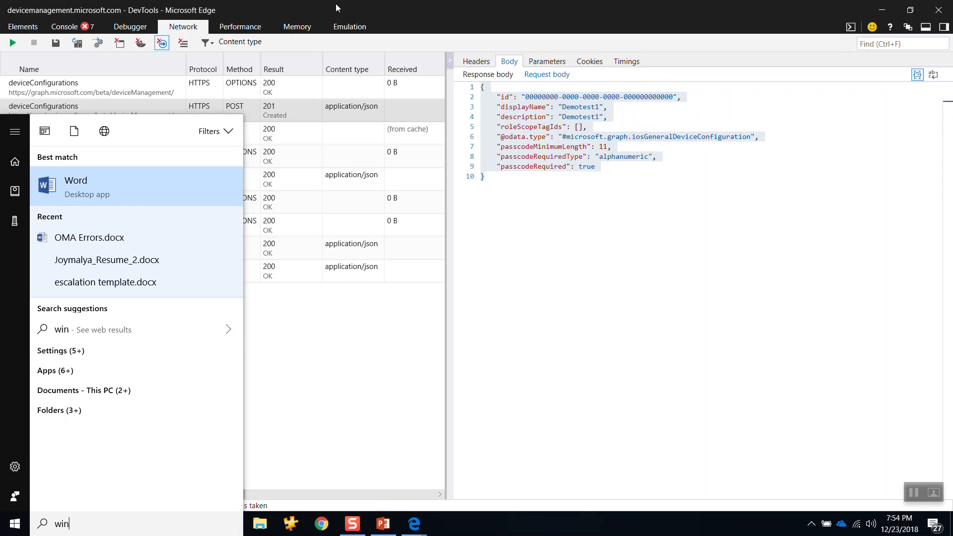
{"action": "left_click", "coordinate": [90, 195]}
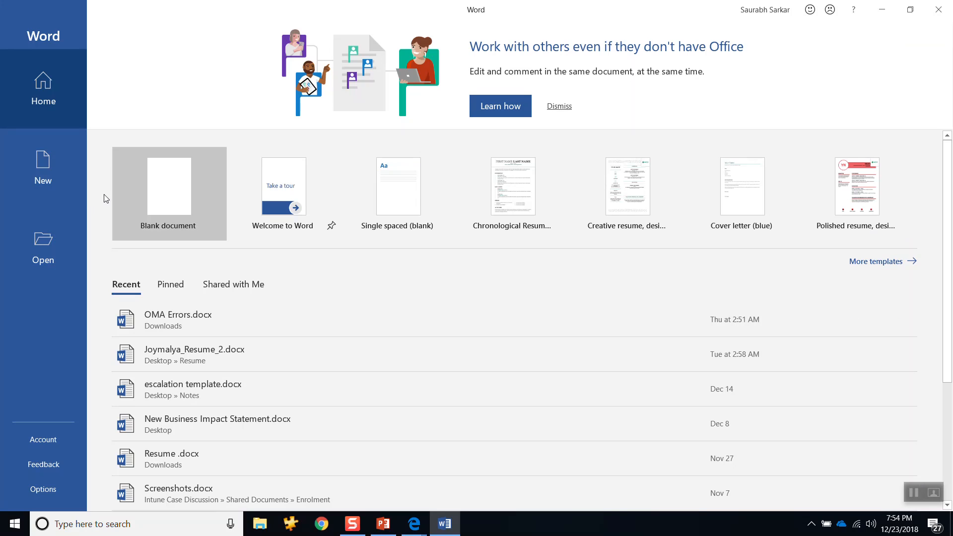
{"action": "left_click", "coordinate": [191, 214]}
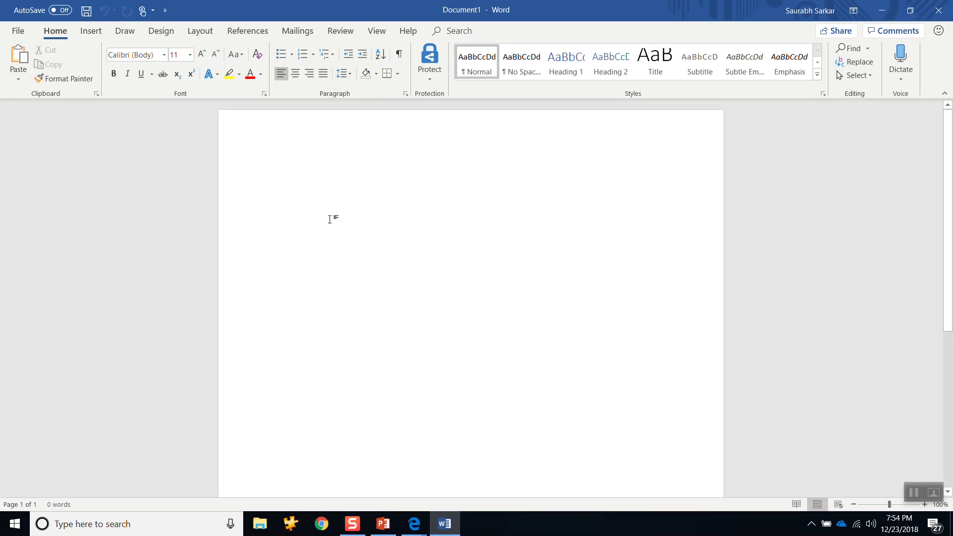
{"action": "key", "text": "ctrl+v"}
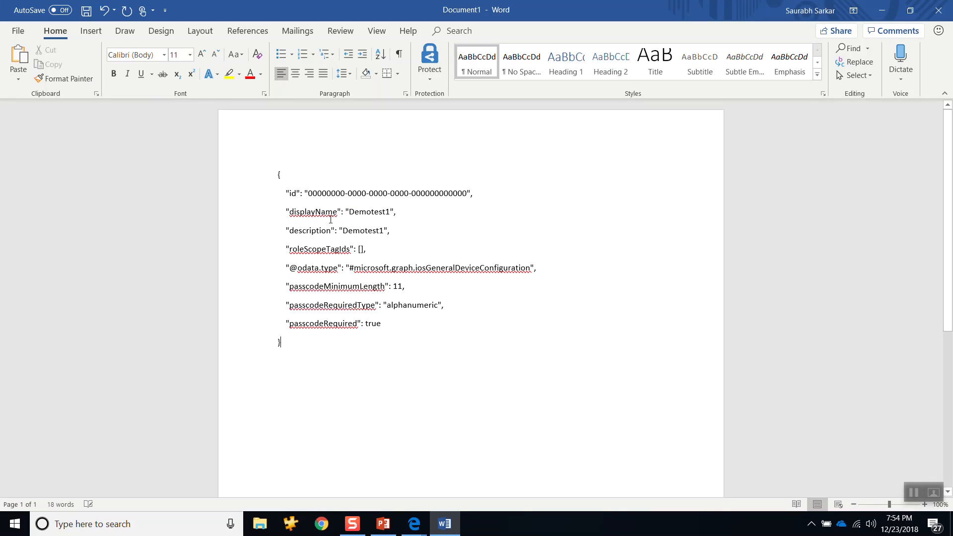
{"action": "mouse_move", "coordinate": [414, 524]}
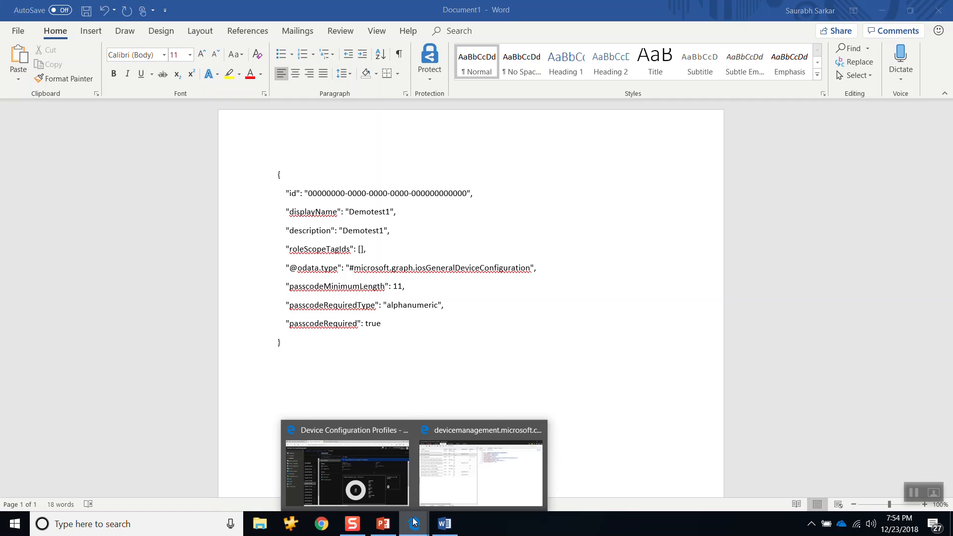
{"action": "left_click", "coordinate": [372, 469]}
{"action": "left_click", "coordinate": [350, 10]}
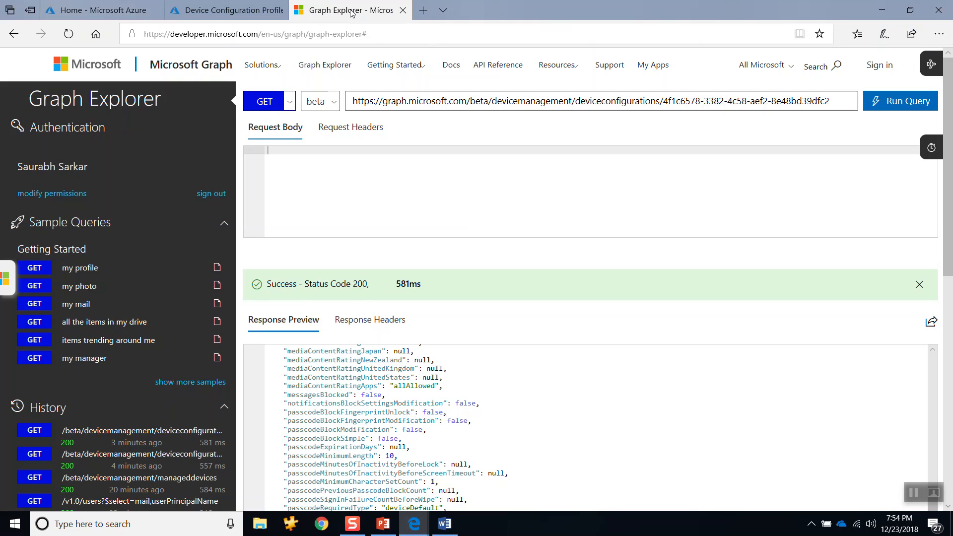
{"action": "left_click", "coordinate": [836, 103]}
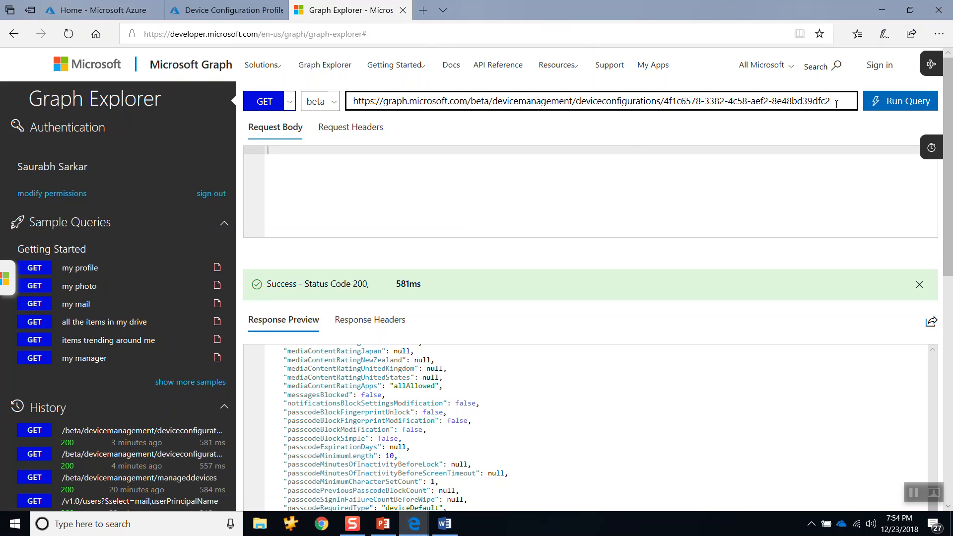
{"action": "key", "text": "BackSpace"}
{"action": "key", "text": "BackSpace"}
{"action": "key", "text": "BackSpace"}
{"action": "key", "text": "BackSpace"}
{"action": "key", "text": "BackSpace"}
{"action": "key", "text": "BackSpace"}
{"action": "key", "text": "BackSpace"}
{"action": "key", "text": "BackSpace"}
{"action": "key", "text": "BackSpace"}
{"action": "key", "text": "BackSpace"}
{"action": "key", "text": "BackSpace"}
{"action": "key", "text": "BackSpace"}
{"action": "key", "text": "BackSpace"}
{"action": "key", "text": "BackSpace"}
{"action": "key", "text": "BackSpace"}
{"action": "key", "text": "BackSpace"}
{"action": "key", "text": "BackSpace"}
{"action": "key", "text": "BackSpace"}
{"action": "key", "text": "BackSpace"}
{"action": "key", "text": "BackSpace"}
{"action": "key", "text": "BackSpace"}
{"action": "key", "text": "BackSpace"}
{"action": "key", "text": "BackSpace"}
{"action": "key", "text": "BackSpace"}
{"action": "key", "text": "BackSpace"}
{"action": "key", "text": "BackSpace"}
{"action": "key", "text": "BackSpace"}
{"action": "key", "text": "BackSpace"}
{"action": "key", "text": "BackSpace"}
{"action": "key", "text": "BackSpace"}
{"action": "key", "text": "BackSpace"}
{"action": "key", "text": "BackSpace"}
{"action": "key", "text": "BackSpace"}
{"action": "key", "text": "BackSpace"}
{"action": "key", "text": "BackSpace"}
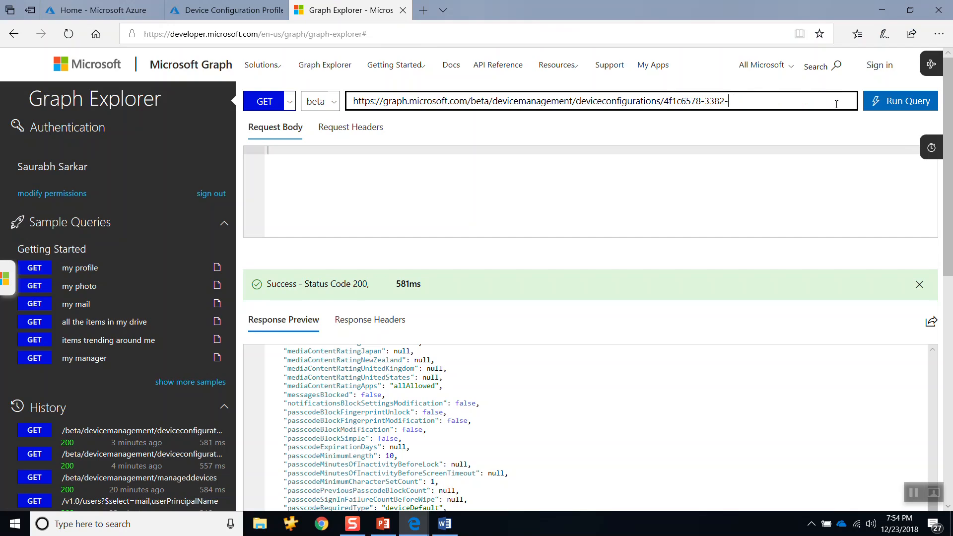
{"action": "key", "text": "BackSpace"}
{"action": "type", "text": "/"}
{"action": "left_click", "coordinate": [290, 101]}
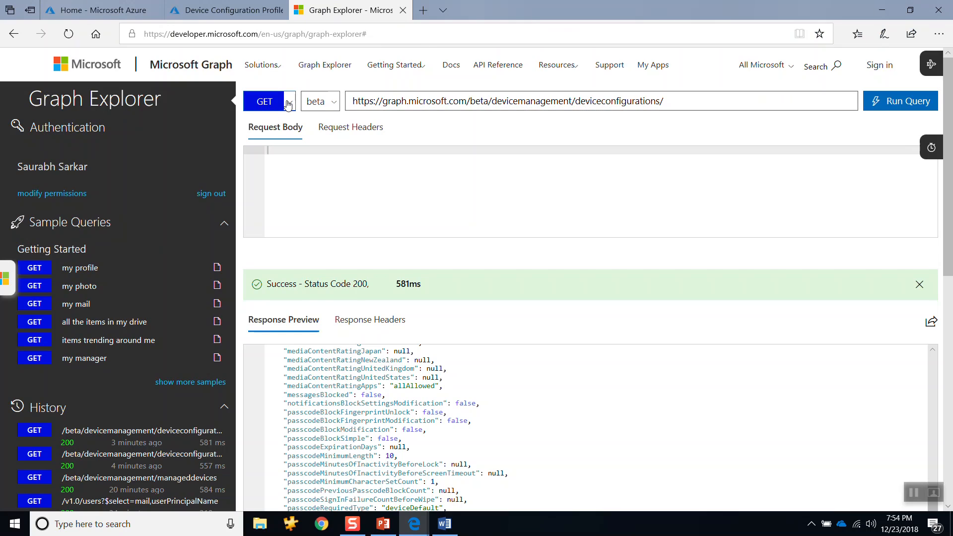
{"action": "left_click", "coordinate": [270, 157]}
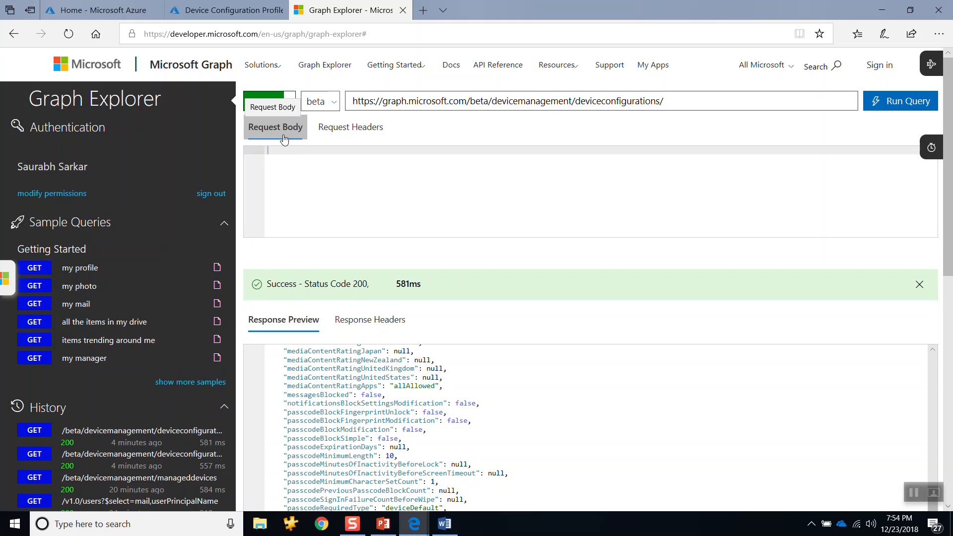
Step: Switch to the Word document and change the displayName value in the JSON to DemoGraphExplorer
{"action": "key", "text": "alt+Tab"}
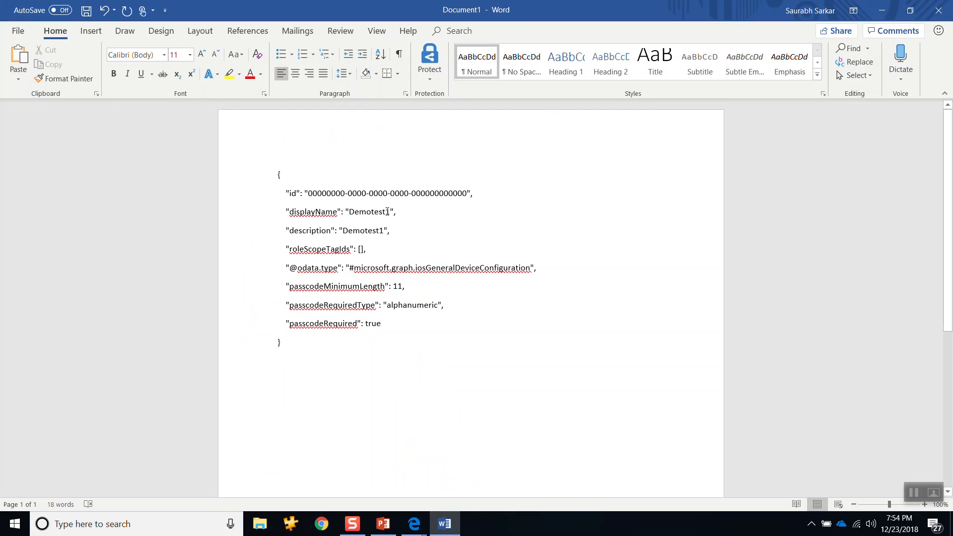
{"action": "left_click", "coordinate": [391, 212]}
{"action": "key", "text": "BackSpace"}
{"action": "key", "text": "BackSpace"}
{"action": "key", "text": "BackSpace"}
{"action": "key", "text": "BackSpace"}
{"action": "key", "text": "BackSpace"}
{"action": "key", "text": "BackSpace"}
{"action": "key", "text": "BackSpace"}
{"action": "key", "text": "BackSpace"}
{"action": "key", "text": "BackSpace"}
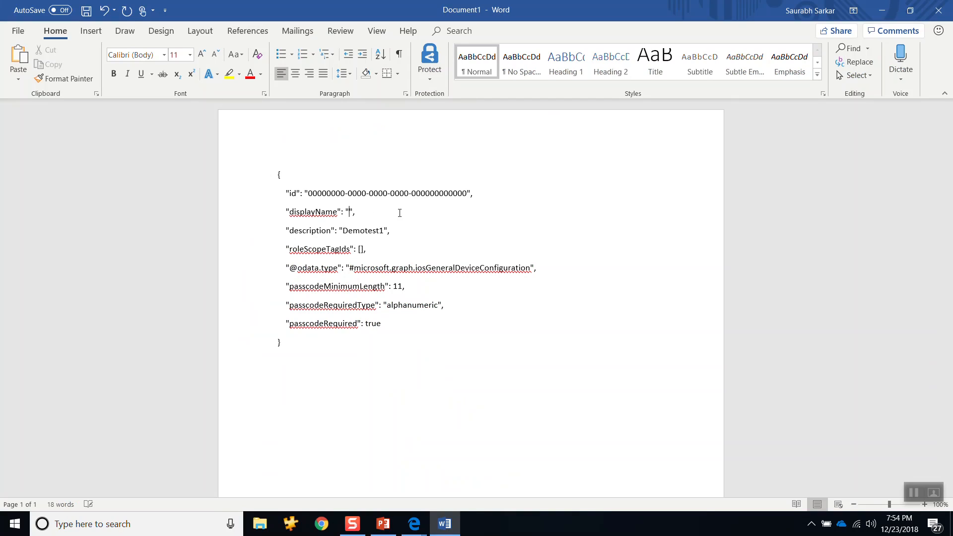
{"action": "type", "text": "DemoGraphExplorer"}
Step: Copy the DemoGraphExplorer display name and paste it over the description value
{"action": "key", "text": "shift+Left"}
{"action": "key", "text": "shift+Left"}
{"action": "key", "text": "shift+Left"}
{"action": "key", "text": "shift+Left"}
{"action": "key", "text": "shift+Left"}
{"action": "key", "text": "shift+Left"}
{"action": "key", "text": "shift+Left"}
{"action": "key", "text": "shift+Left"}
{"action": "key", "text": "shift+Left"}
{"action": "key", "text": "shift+Left"}
{"action": "key", "text": "shift+Left"}
{"action": "key", "text": "shift+Left"}
{"action": "key", "text": "shift+Left"}
{"action": "key", "text": "shift+Left"}
{"action": "key", "text": "shift+Left"}
{"action": "key", "text": "shift+Left"}
{"action": "key", "text": "shift+Left"}
{"action": "key", "text": "shift+Left"}
{"action": "key", "text": "shift+Left"}
{"action": "key", "text": "shift+Left"}
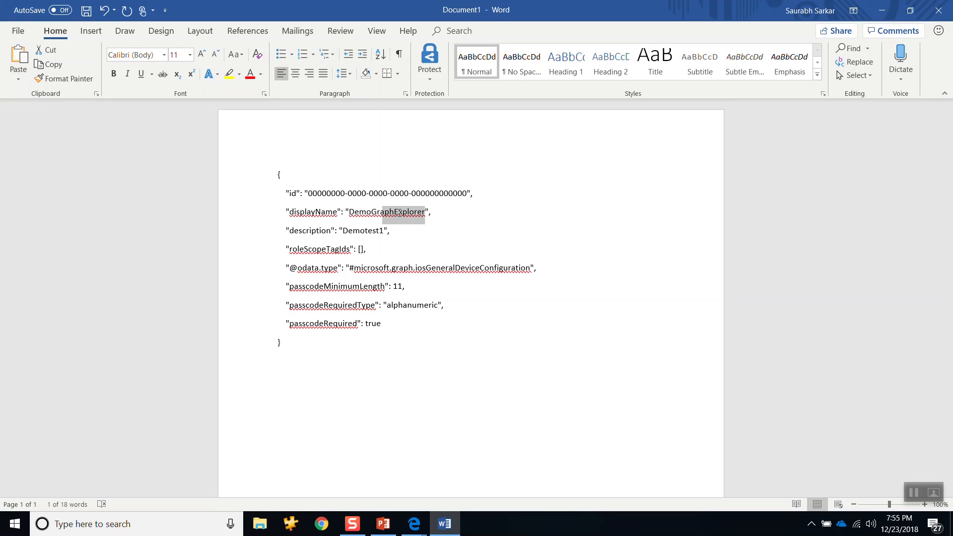
{"action": "key", "text": "shift+Right"}
{"action": "key", "text": "shift+Right"}
{"action": "key", "text": "shift+Right"}
{"action": "key", "text": "shift+Right"}
{"action": "key", "text": "shift+Right"}
{"action": "key", "text": "shift+Right"}
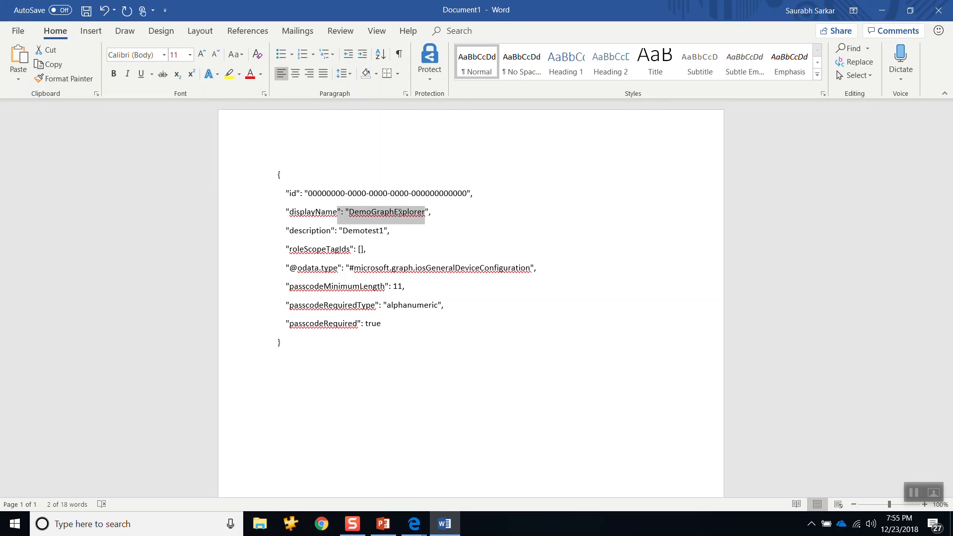
{"action": "key", "text": "shift+Left"}
{"action": "key", "text": "ctrl+c"}
{"action": "double_click", "coordinate": [363, 233]}
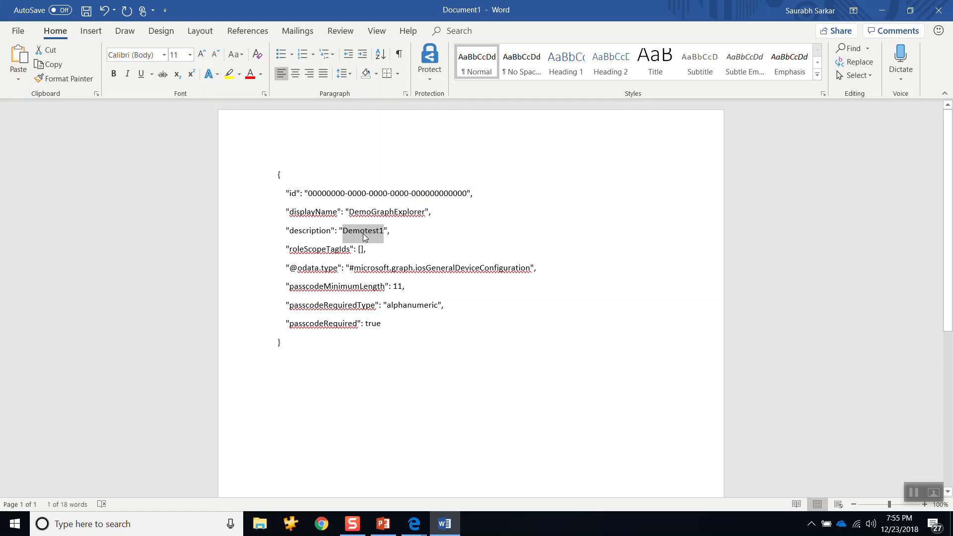
{"action": "key", "text": "ctrl+v"}
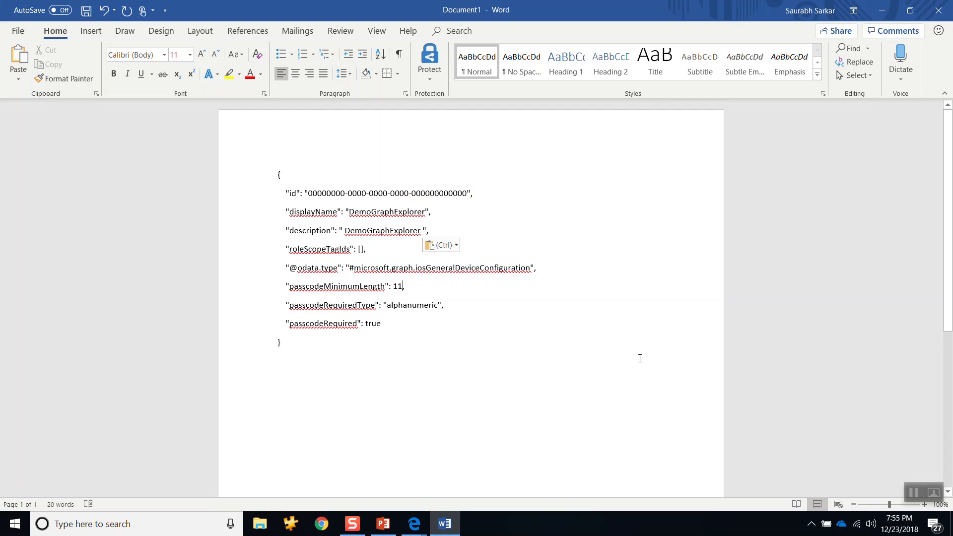
Step: Set the passcodeMinimumLength value to 13 and highlight the all-zero id value
{"action": "key", "text": "BackSpace"}
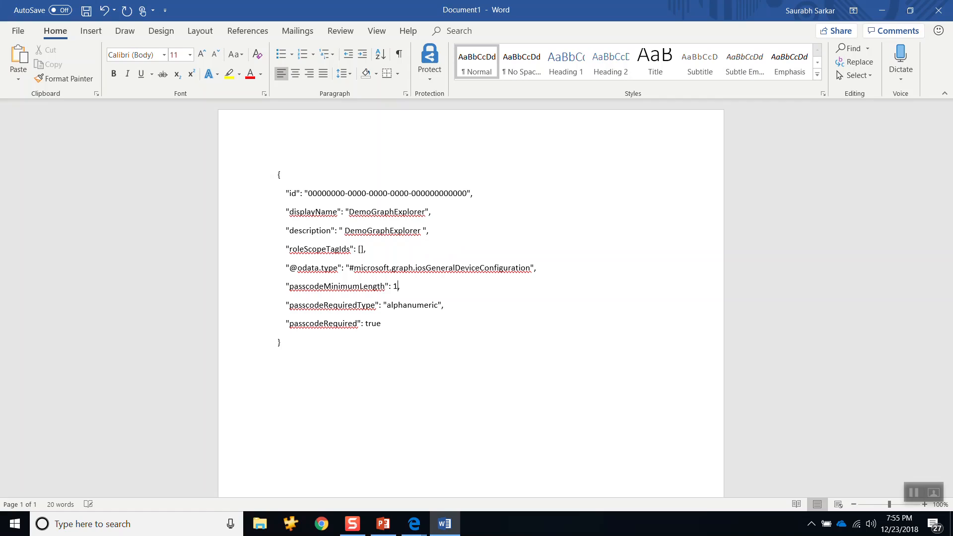
{"action": "type", "text": "3"}
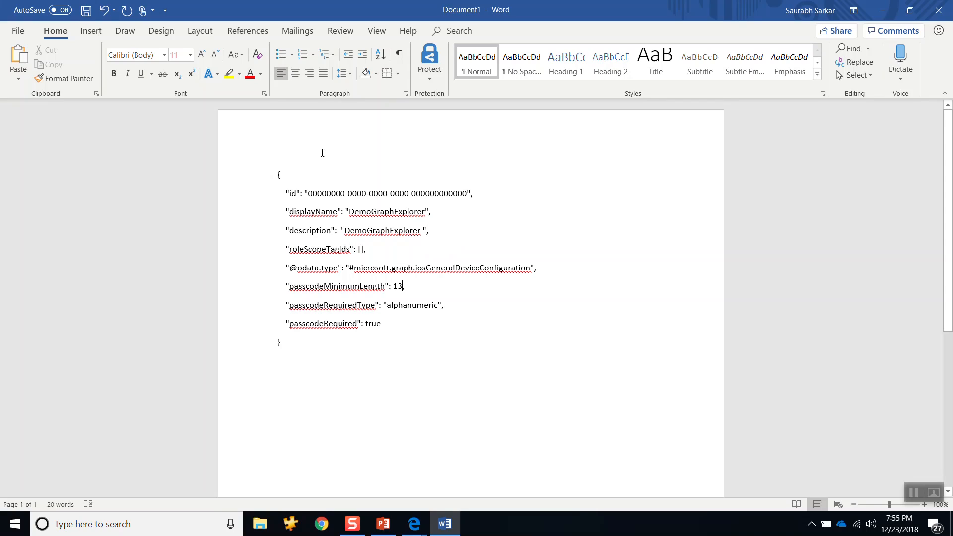
{"action": "left_click_drag", "start_coordinate": [309, 193], "coordinate": [468, 193]}
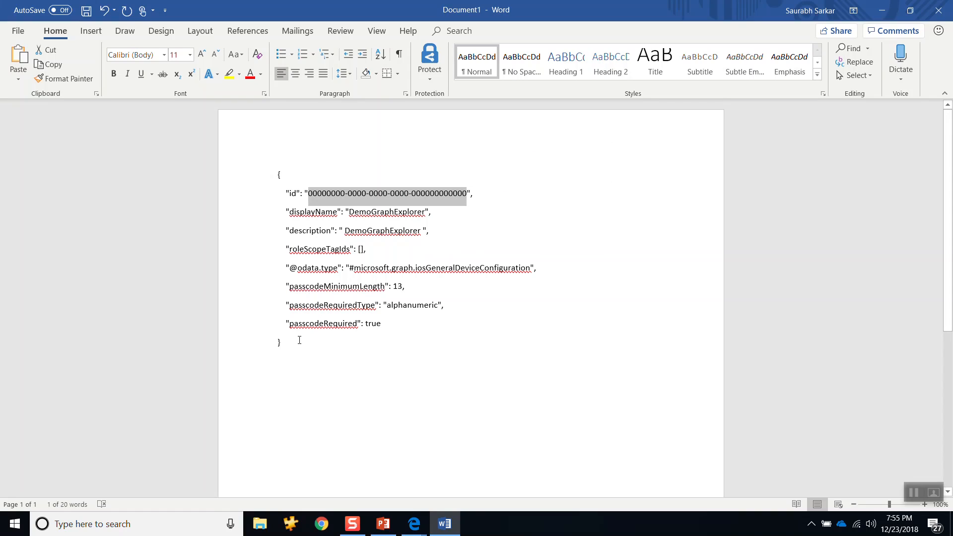
Step: Copy the complete edited JSON from Word into the Graph Explorer request body and run the POST query
{"action": "left_click_drag", "start_coordinate": [299, 340], "coordinate": [277, 175]}
{"action": "key", "text": "ctrl+c"}
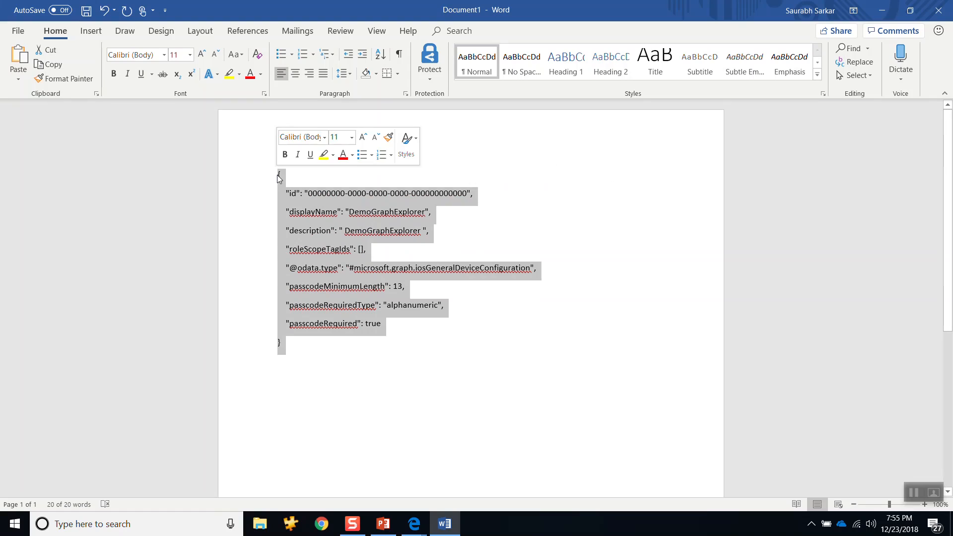
{"action": "left_click", "coordinate": [883, 10]}
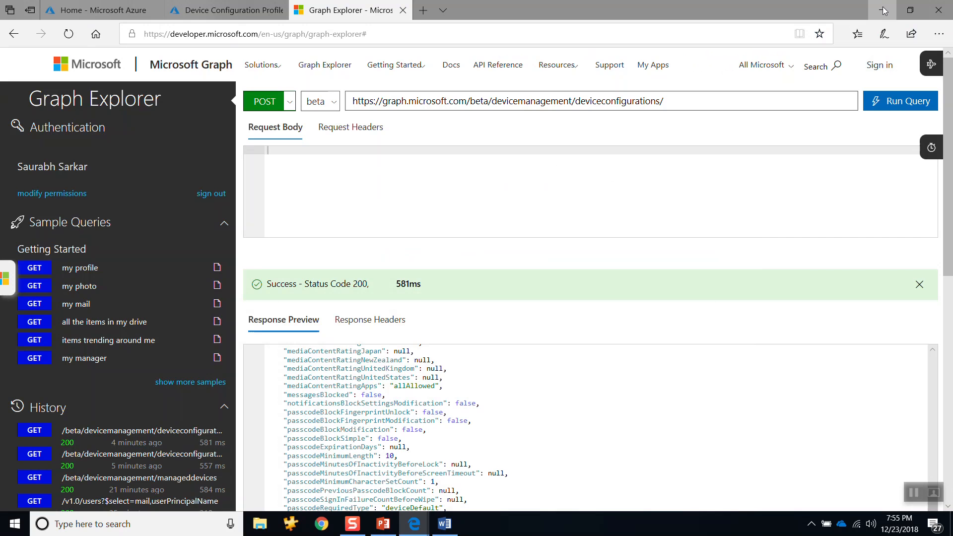
{"action": "left_click", "coordinate": [314, 183]}
{"action": "key", "text": "ctrl+v"}
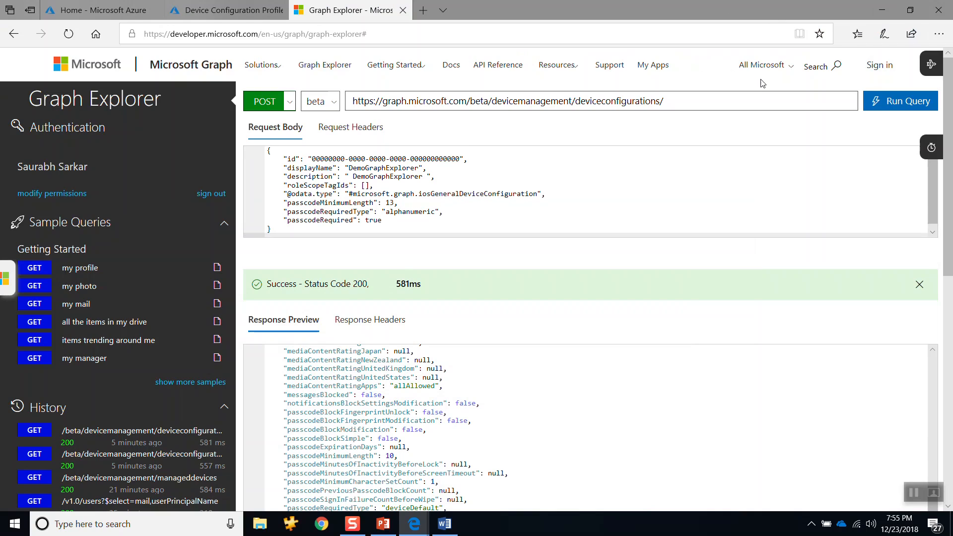
{"action": "left_click", "coordinate": [895, 104]}
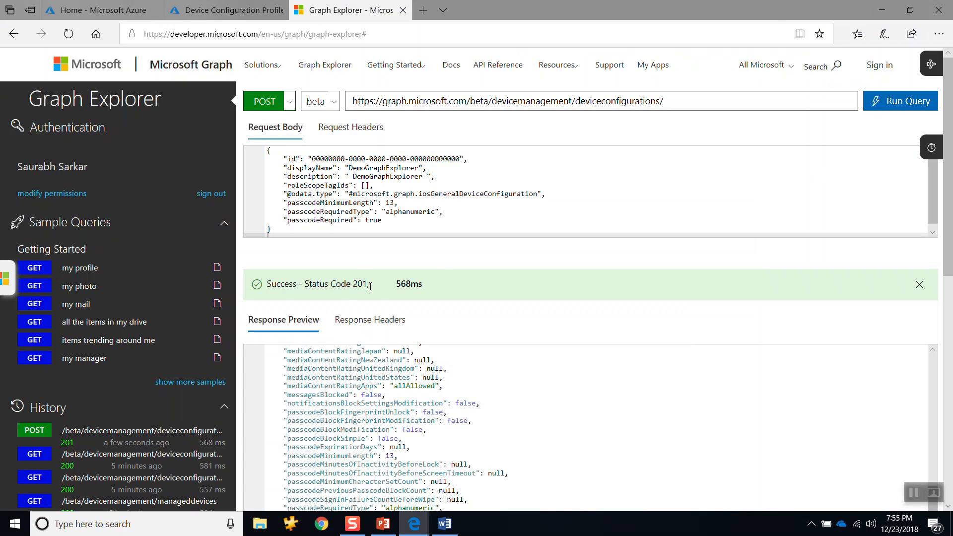
Step: Highlight the response status code and the displayName value, and refresh the device configuration profiles list in the Device Management portal
{"action": "left_click_drag", "start_coordinate": [372, 286], "coordinate": [306, 287]}
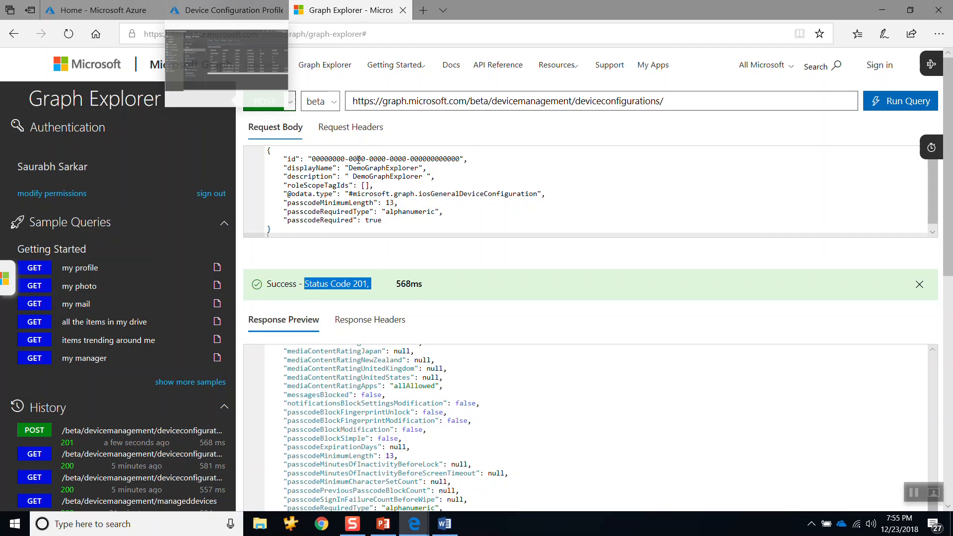
{"action": "left_click_drag", "start_coordinate": [348, 168], "coordinate": [415, 169]}
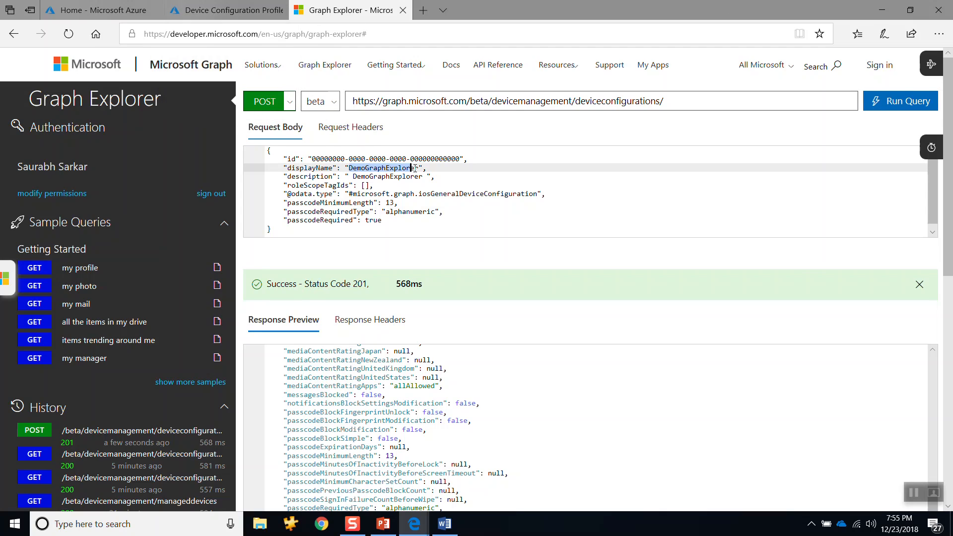
{"action": "left_click", "coordinate": [221, 14]}
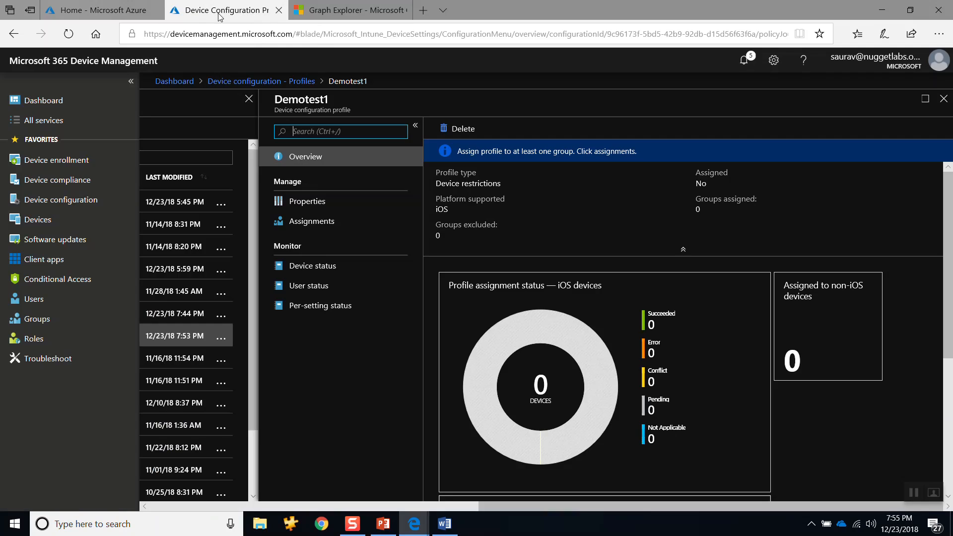
{"action": "left_click", "coordinate": [943, 99]}
{"action": "left_click", "coordinate": [512, 130]}
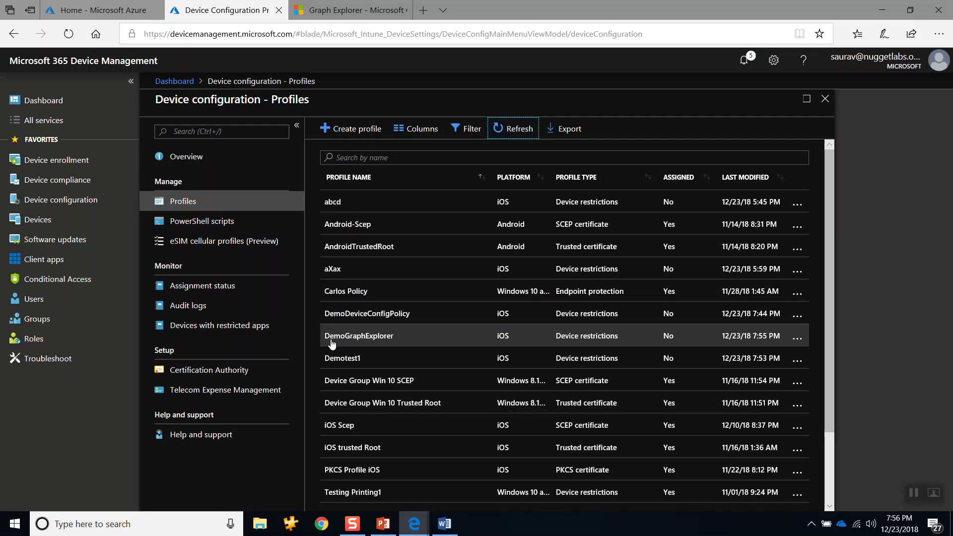
Step: Open the DemoGraphExplorer profile's password restriction settings and highlight the minimum password length
{"action": "left_click", "coordinate": [359, 338]}
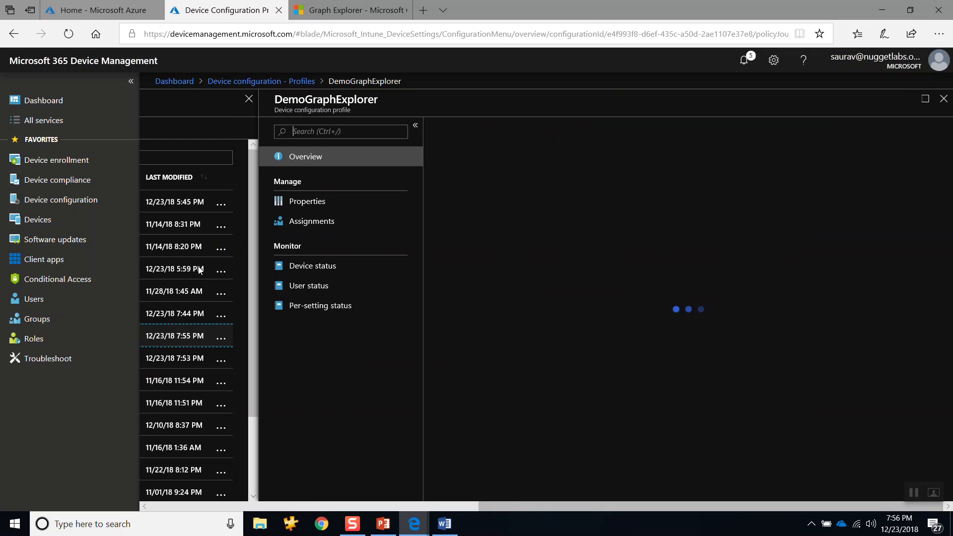
{"action": "left_click", "coordinate": [310, 203]}
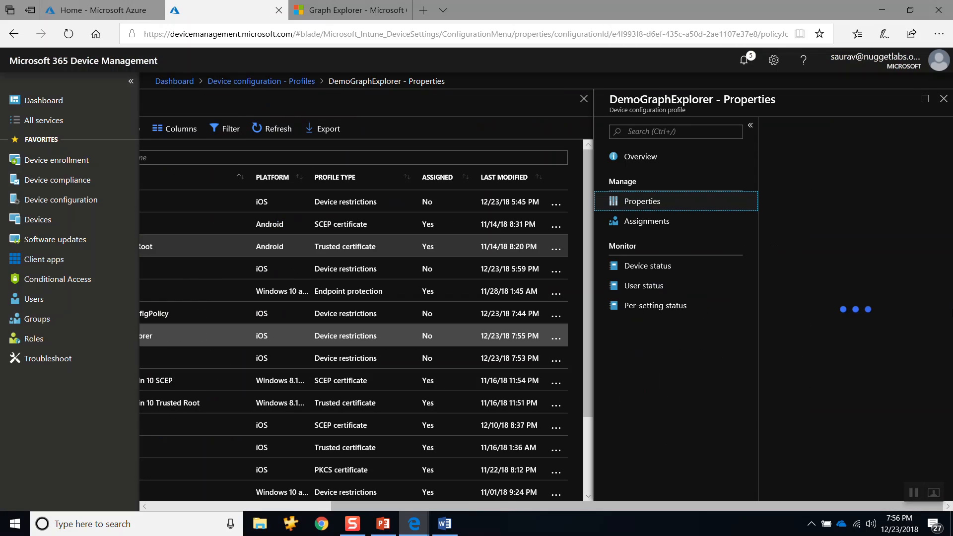
{"action": "left_click", "coordinate": [816, 327]}
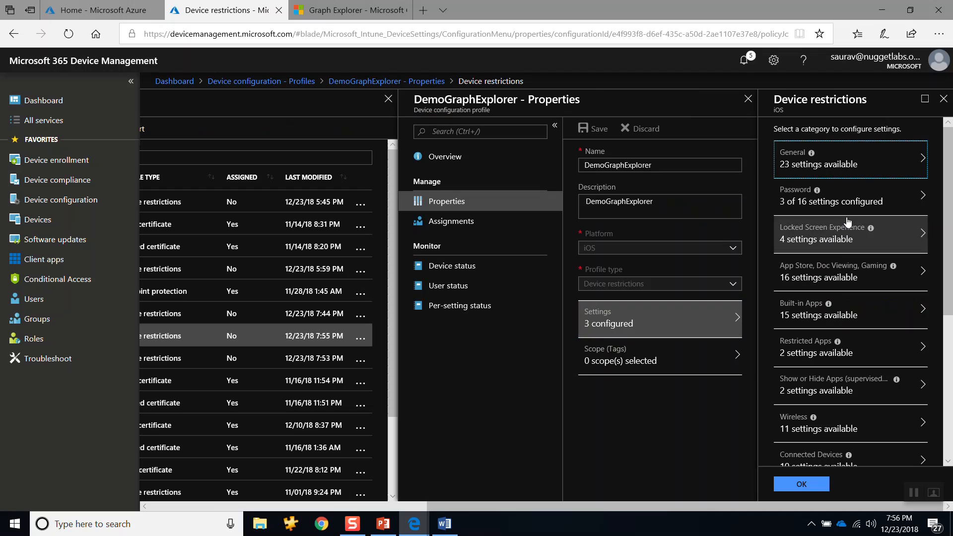
{"action": "left_click", "coordinate": [846, 208]}
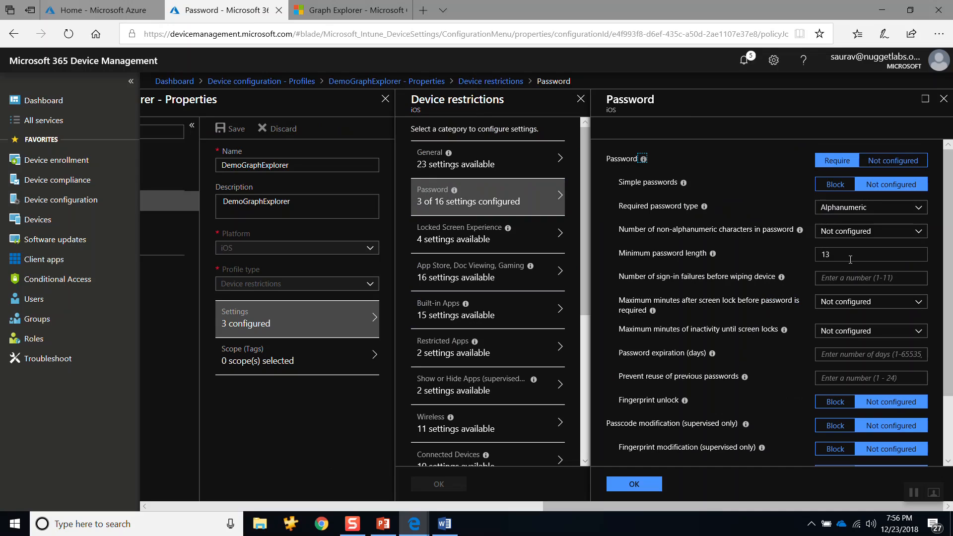
{"action": "left_click", "coordinate": [851, 258]}
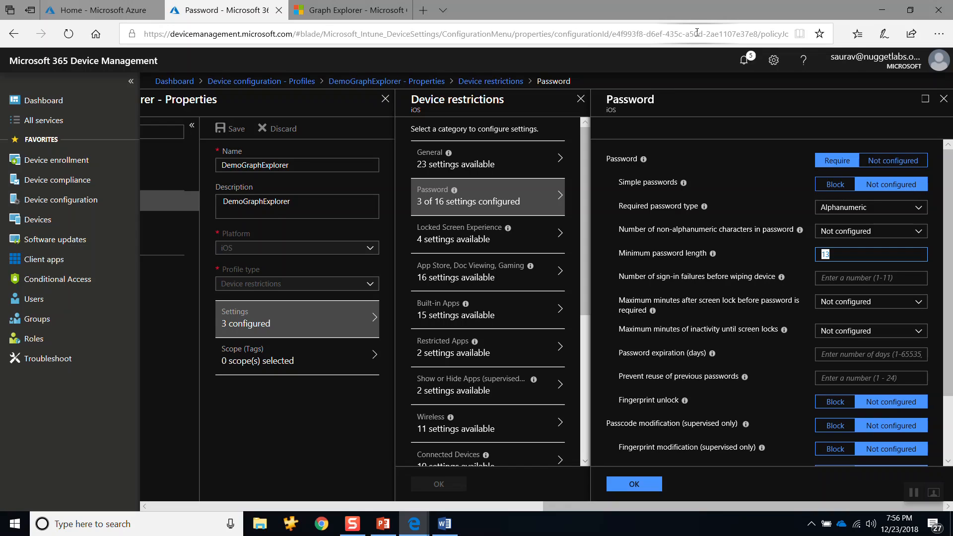
Step: In Graph Explorer, highlight deviceconfigurations in the request URL and the whole JSON request body, and return to the Device Management portal
{"action": "left_click", "coordinate": [350, 10]}
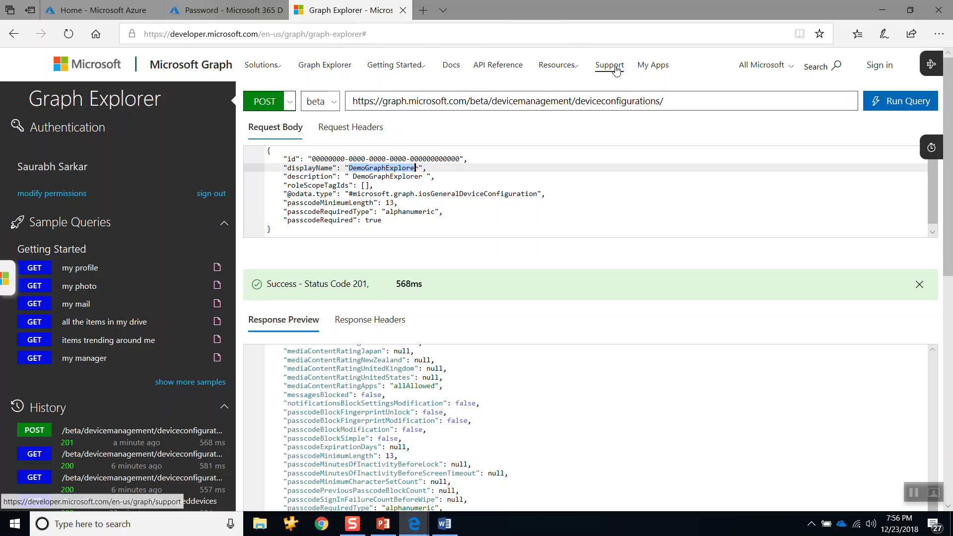
{"action": "double_click", "coordinate": [618, 101]}
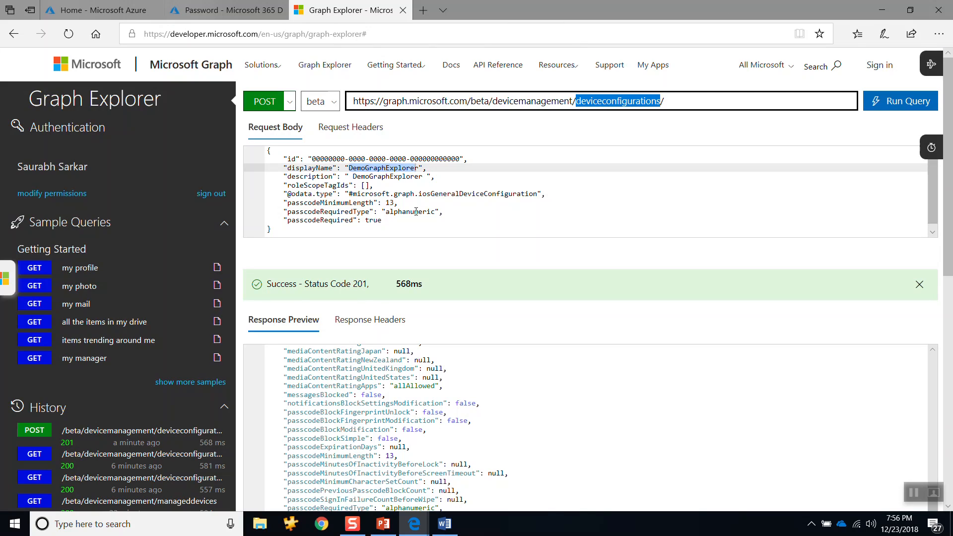
{"action": "left_click_drag", "start_coordinate": [268, 150], "coordinate": [342, 252]}
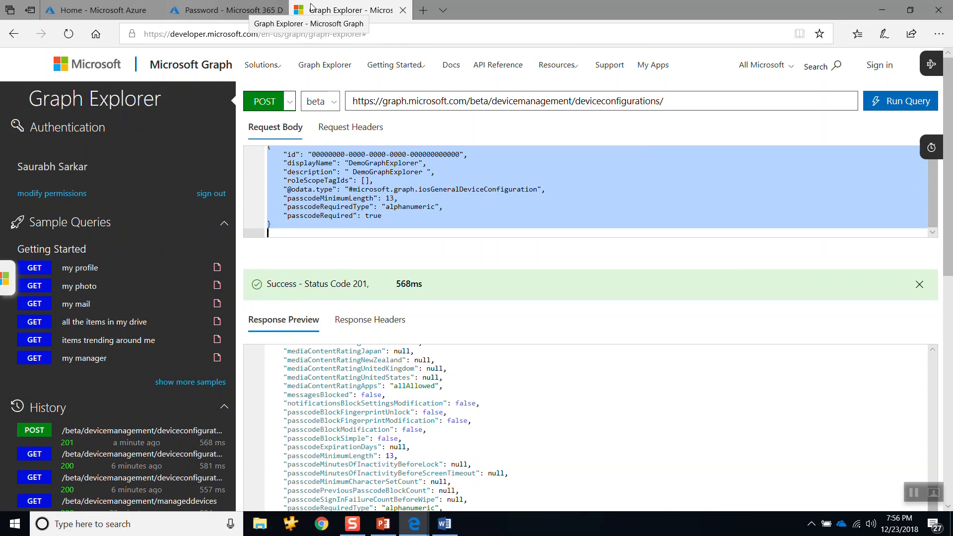
{"action": "left_click", "coordinate": [188, 12]}
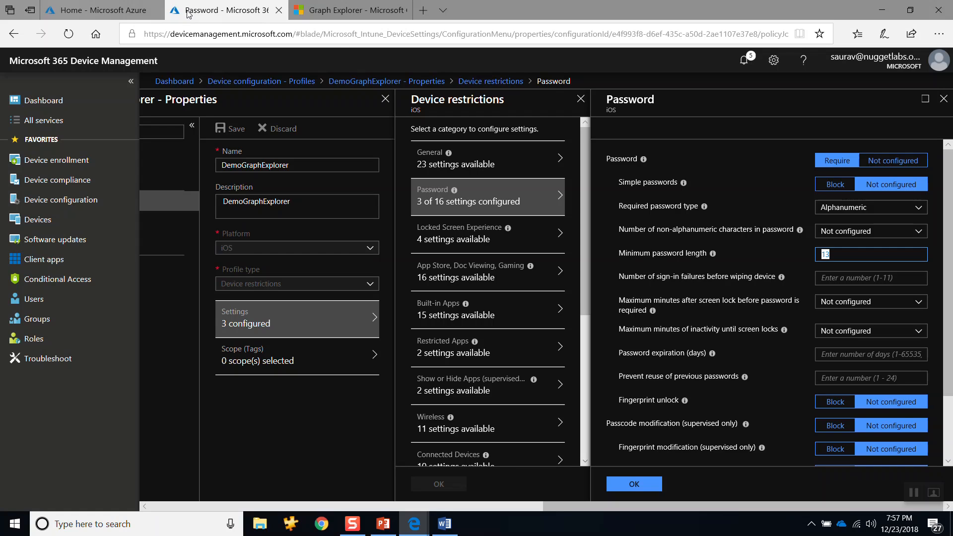
Step: Highlight roleScopeTagIds in the Graph Explorer request body and bring the portal's device configuration profiles list back into view
{"action": "left_click", "coordinate": [333, 15]}
{"action": "double_click", "coordinate": [318, 180]}
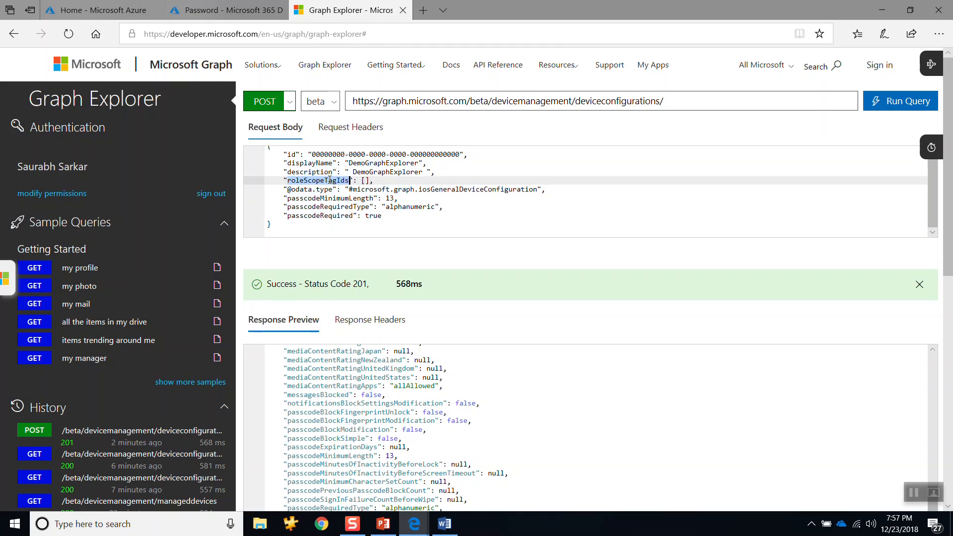
{"action": "left_click", "coordinate": [229, 12]}
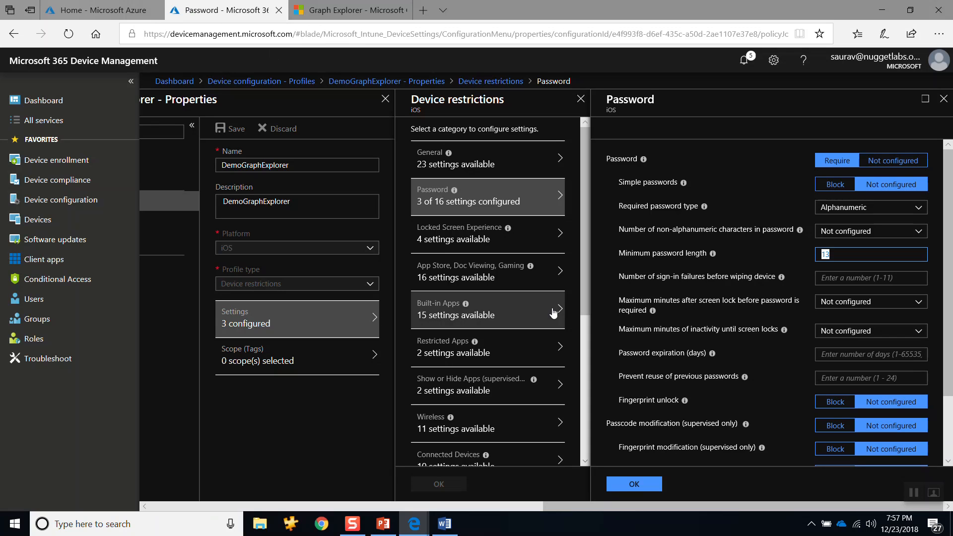
{"action": "left_click_drag", "start_coordinate": [560, 507], "coordinate": [188, 495]}
Step: Switch to the JSON document in Word and change the passcodeMinimumLength value to 5
{"action": "left_click", "coordinate": [329, 12]}
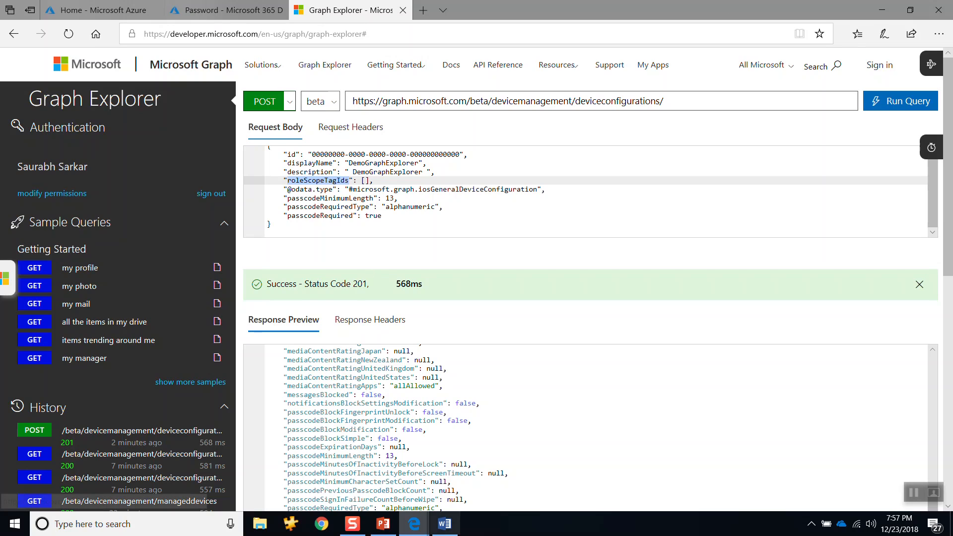
{"action": "left_click", "coordinate": [450, 528]}
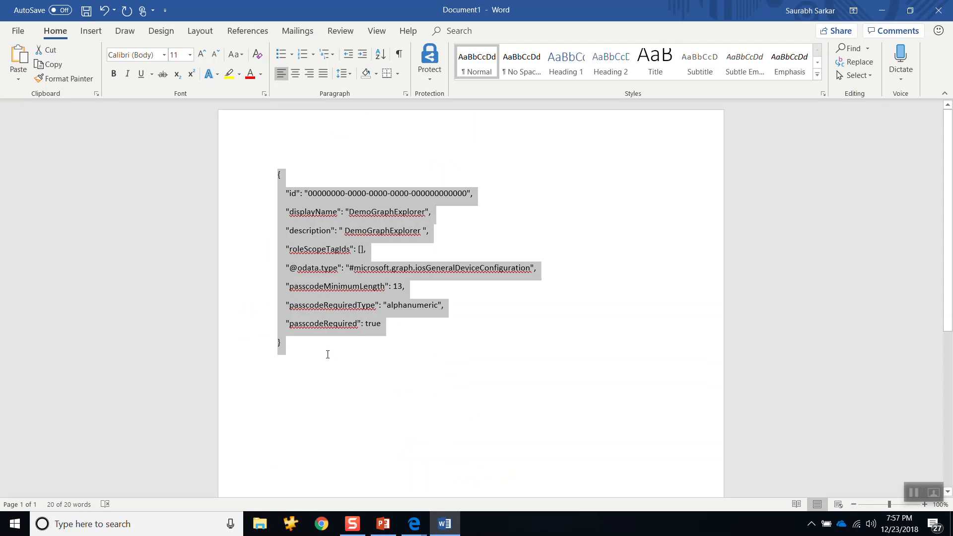
{"action": "left_click", "coordinate": [328, 354]}
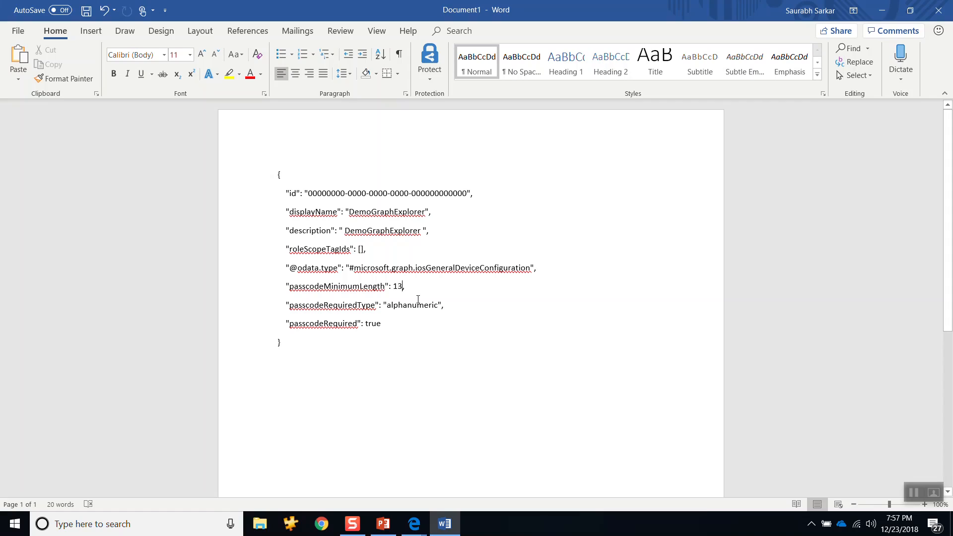
{"action": "key", "text": "ctrl+z"}
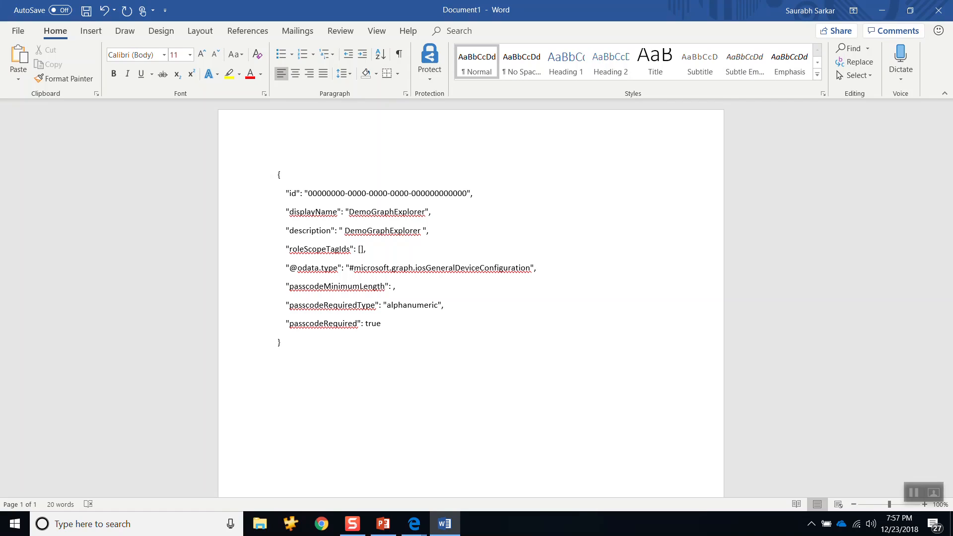
{"action": "type", "text": "5"}
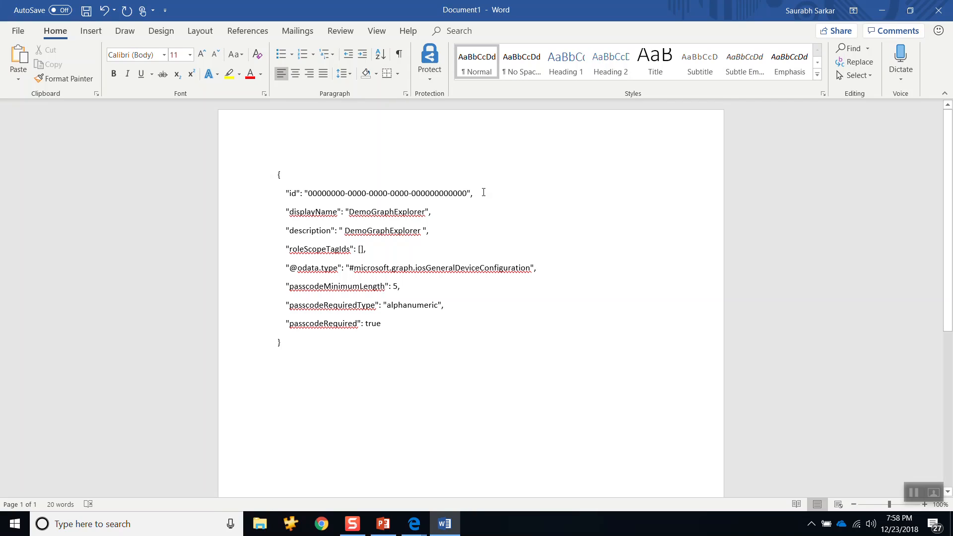
Step: Delete the id, displayName and description lines from the JSON in Word
{"action": "left_click_drag", "start_coordinate": [484, 192], "coordinate": [281, 198]}
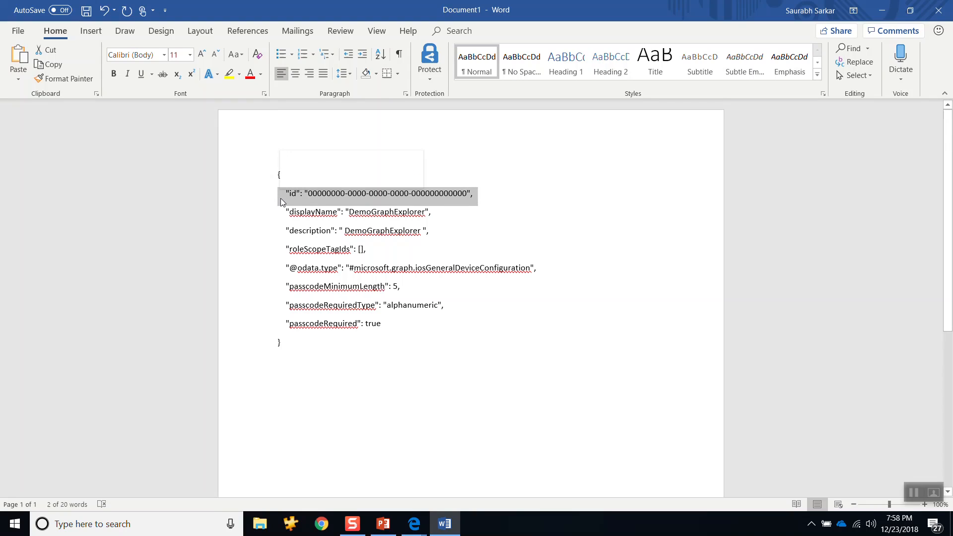
{"action": "key", "text": "Delete"}
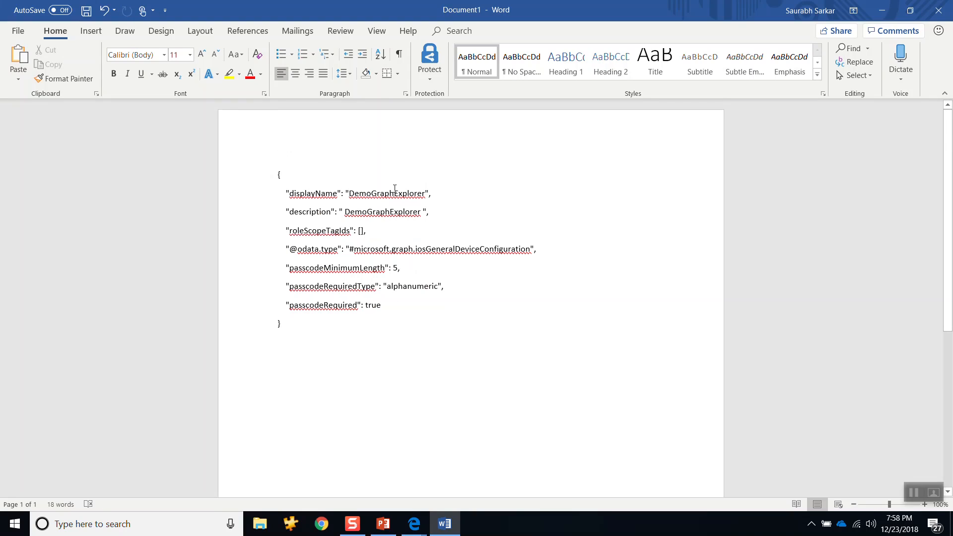
{"action": "left_click_drag", "start_coordinate": [437, 213], "coordinate": [284, 194]}
{"action": "key", "text": "Delete"}
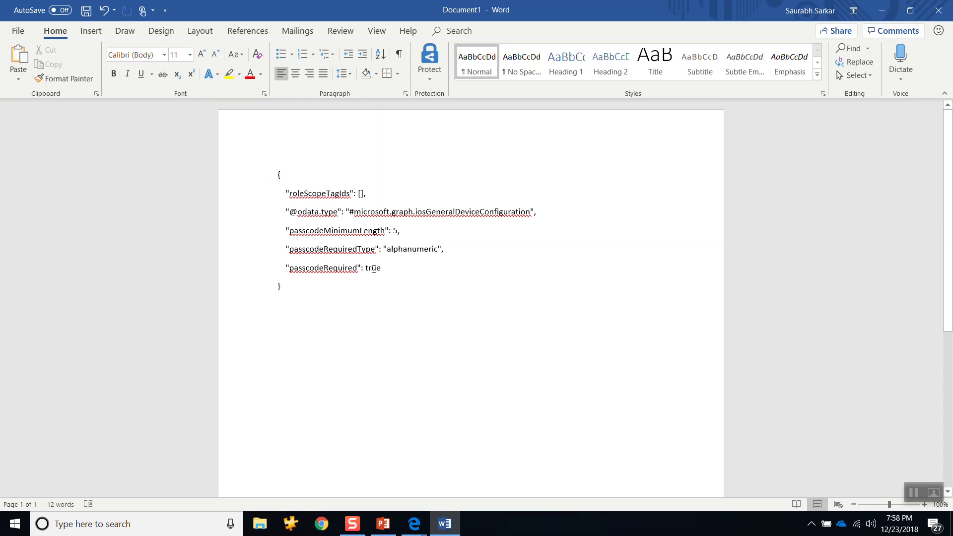
Step: Return to the DemoGraphExplorer profile's properties in the Device Management portal and highlight its minimum password length
{"action": "left_click", "coordinate": [886, 11]}
{"action": "left_click", "coordinate": [211, 7]}
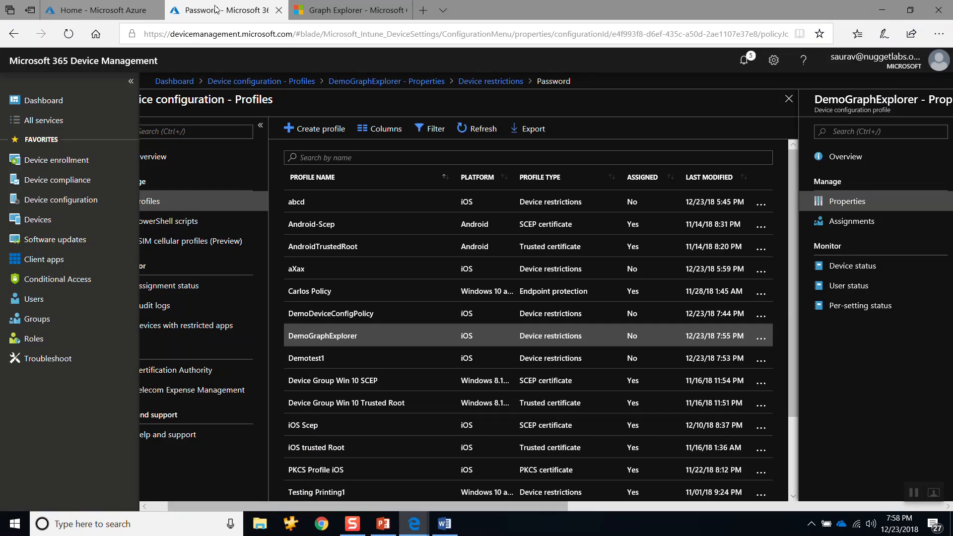
{"action": "left_click", "coordinate": [331, 337]}
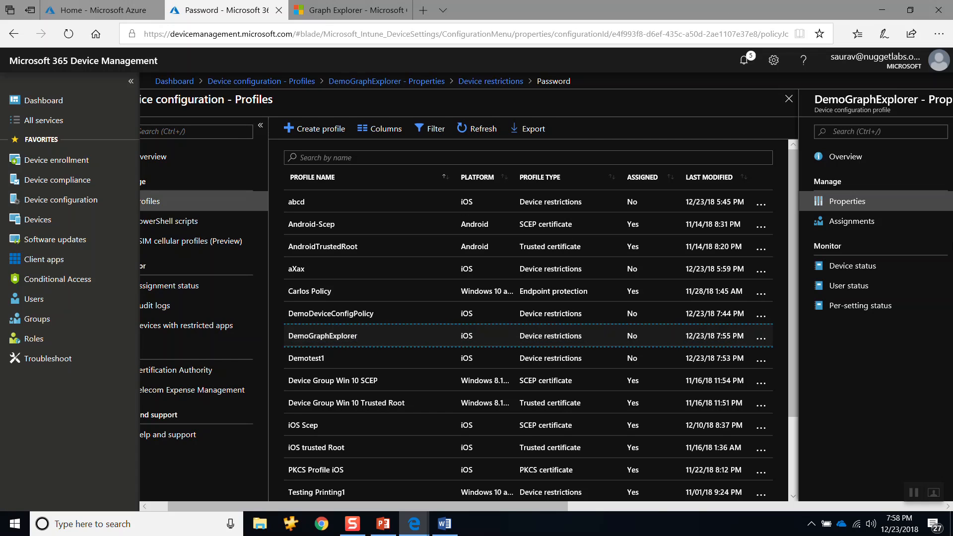
{"action": "left_click", "coordinate": [883, 205]}
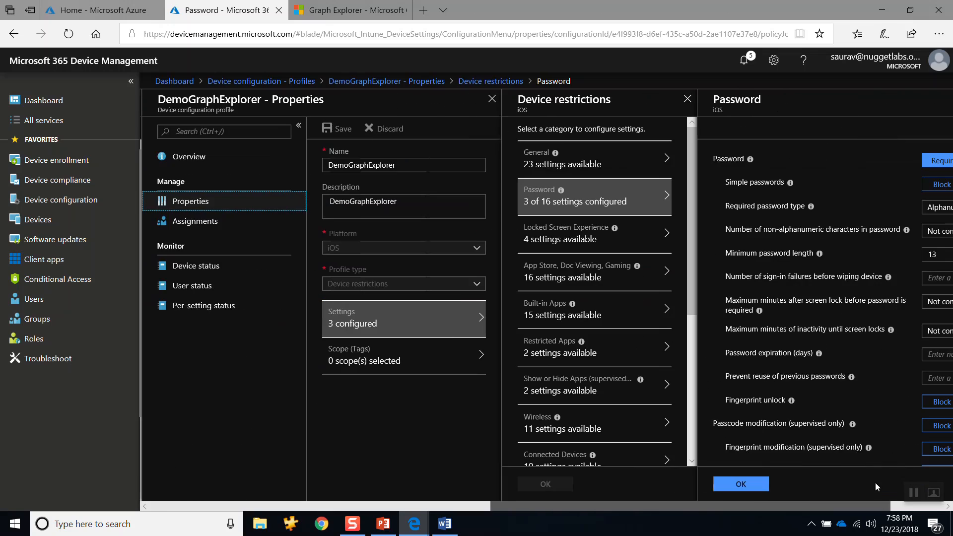
{"action": "left_click", "coordinate": [858, 255]}
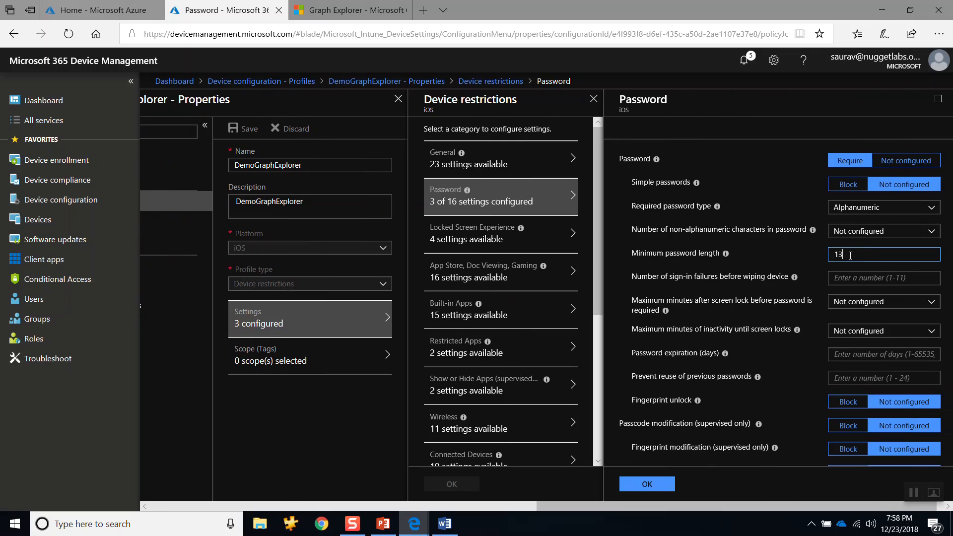
{"action": "double_click", "coordinate": [838, 255]}
Step: Copy the DemoGraphExplorer configuration ID from the portal's web address and append it to the deviceconfigurations request URL in Graph Explorer
{"action": "left_click", "coordinate": [618, 33]}
{"action": "left_click", "coordinate": [617, 34]}
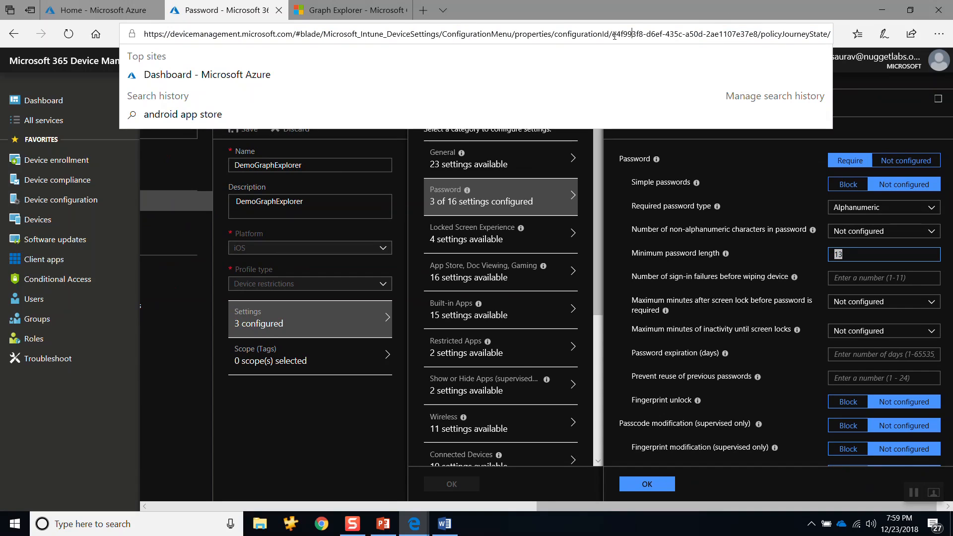
{"action": "left_click_drag", "start_coordinate": [612, 34], "coordinate": [757, 38]}
{"action": "key", "text": "ctrl+c"}
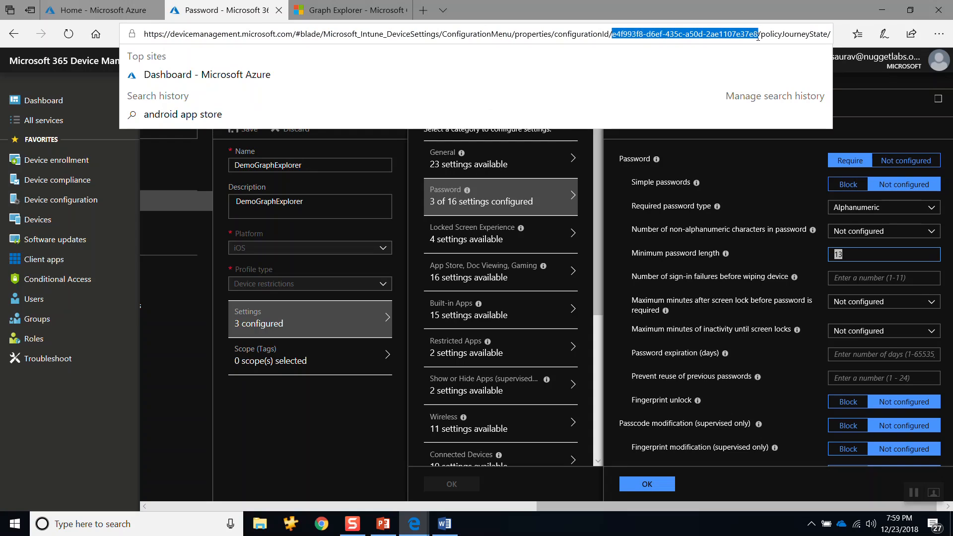
{"action": "mouse_move", "coordinate": [869, 65]}
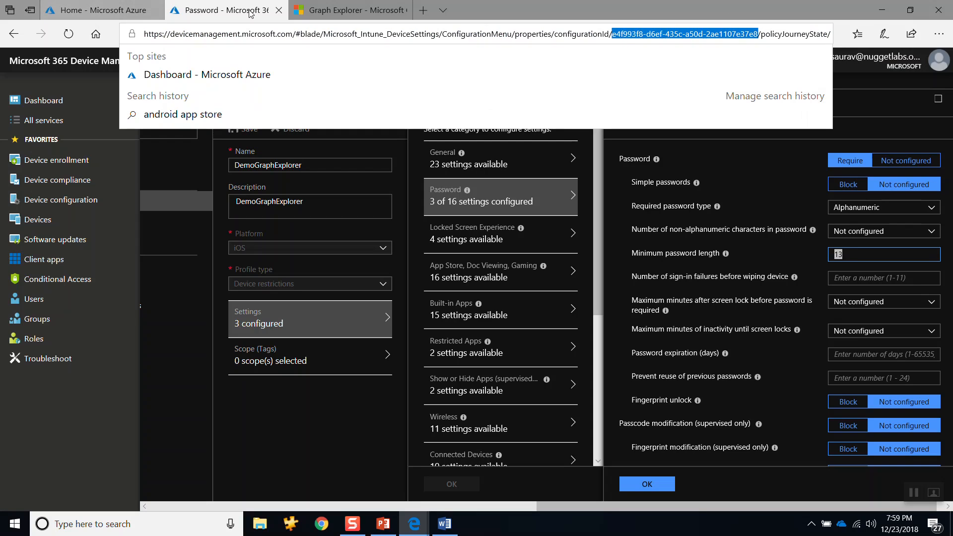
{"action": "left_click", "coordinate": [347, 10]}
{"action": "left_click", "coordinate": [597, 98]}
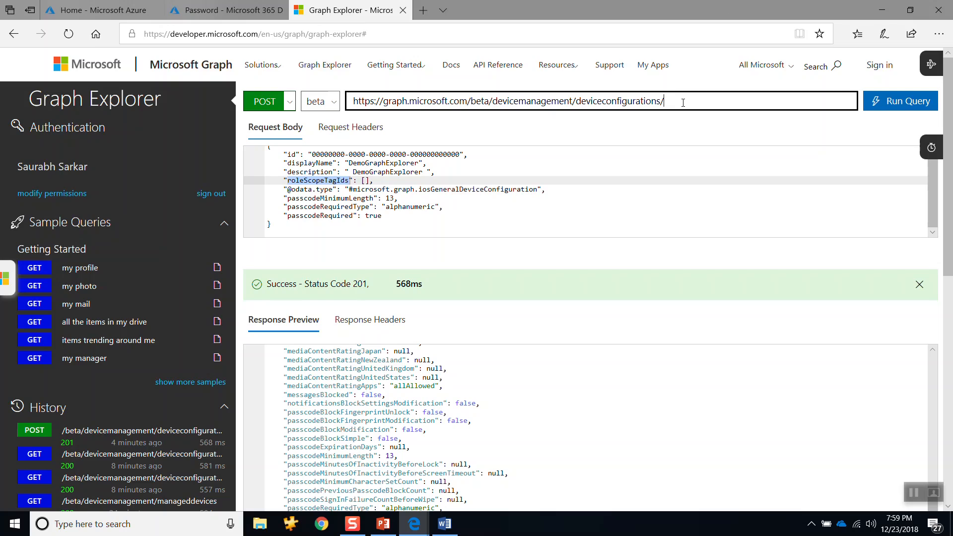
{"action": "key", "text": "ctrl+v"}
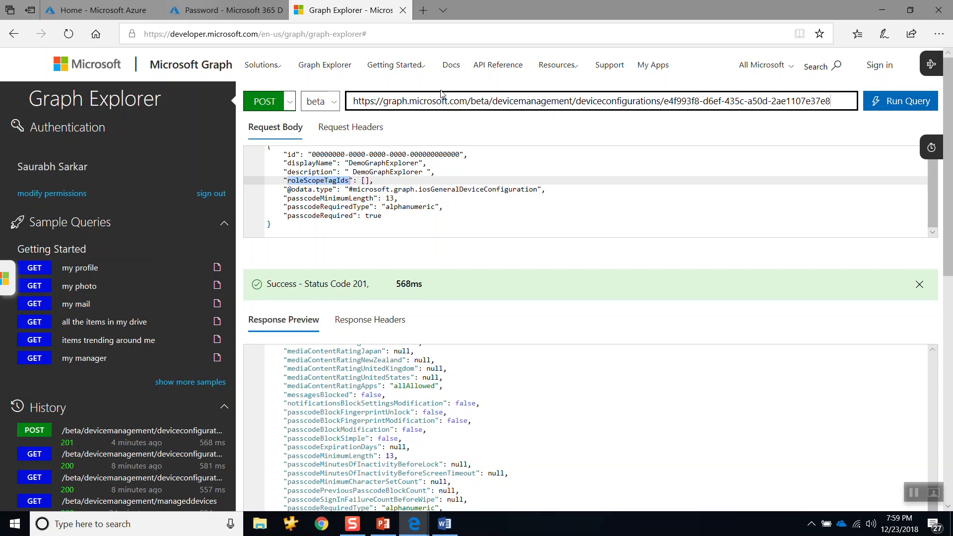
Step: Set the request method to GET and run the query for the DemoGraphExplorer configuration
{"action": "left_click", "coordinate": [289, 102]}
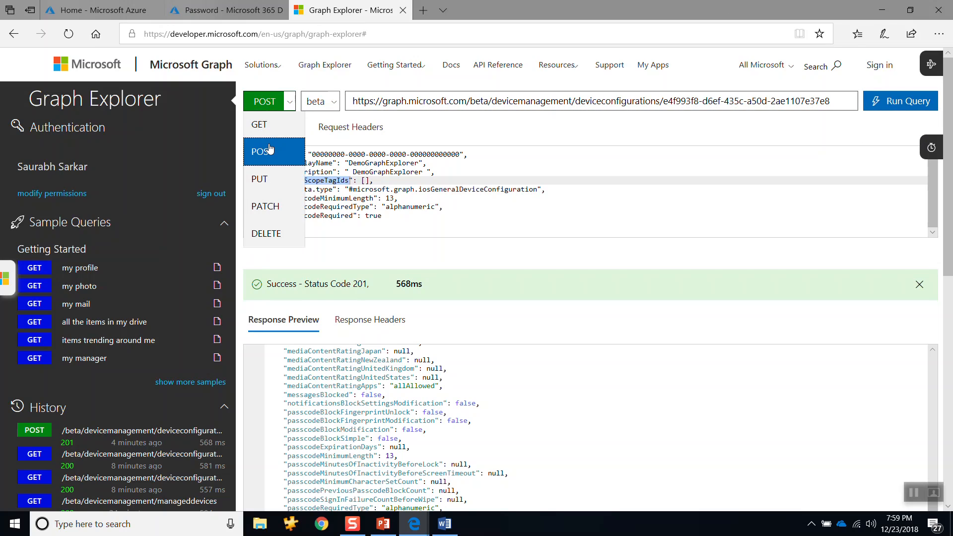
{"action": "left_click", "coordinate": [259, 125]}
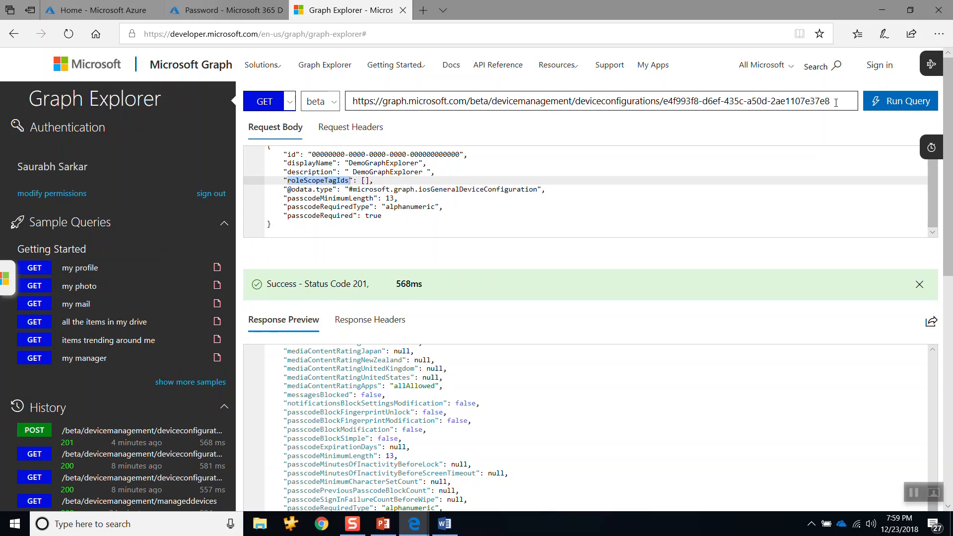
{"action": "left_click", "coordinate": [898, 101]}
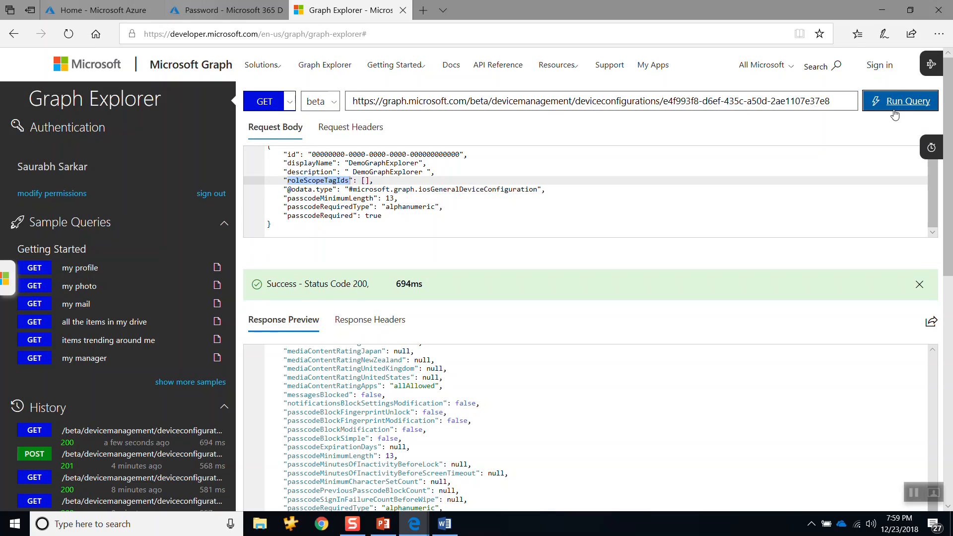
Step: Examine the returned JSON properties of the DemoGraphExplorer configuration from beginning to end in the response preview
{"action": "scroll", "coordinate": [563, 402], "scroll_direction": "up", "scroll_amount": 5}
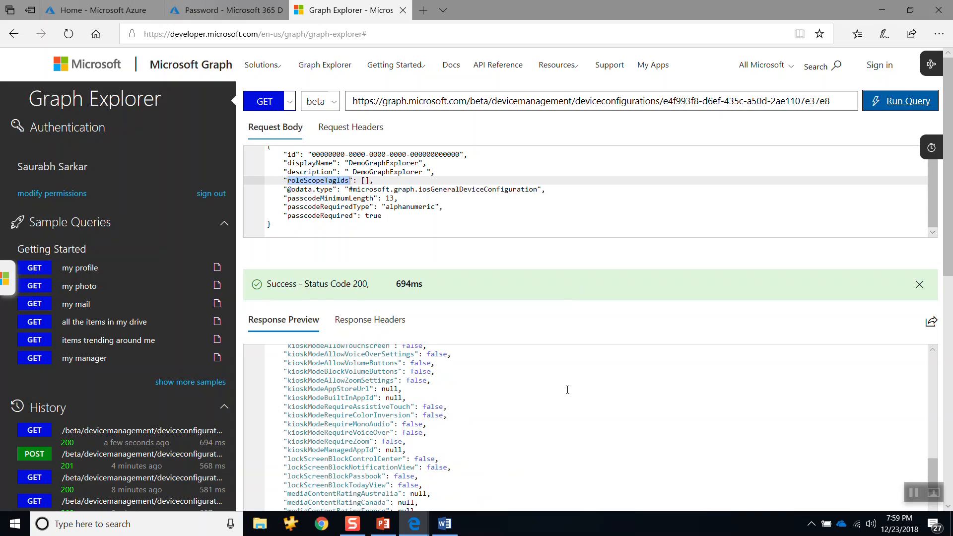
{"action": "scroll", "coordinate": [567, 389], "scroll_direction": "up", "scroll_amount": 15}
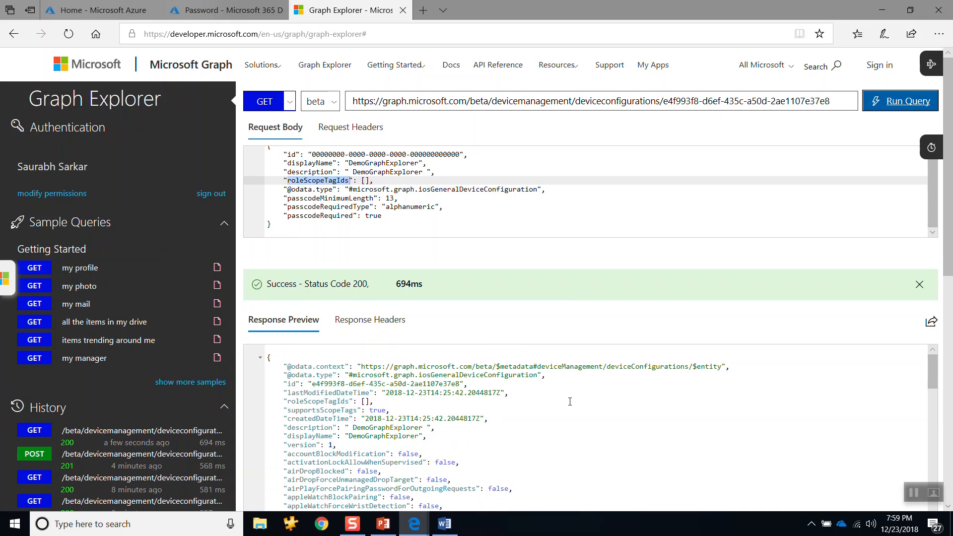
{"action": "scroll", "coordinate": [551, 402], "scroll_direction": "down", "scroll_amount": 5}
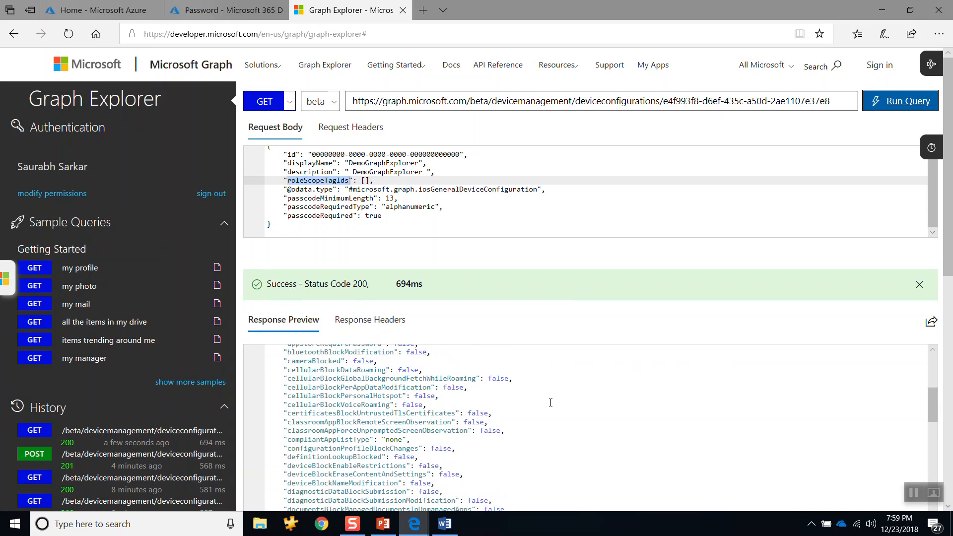
{"action": "scroll", "coordinate": [550, 402], "scroll_direction": "down", "scroll_amount": 15}
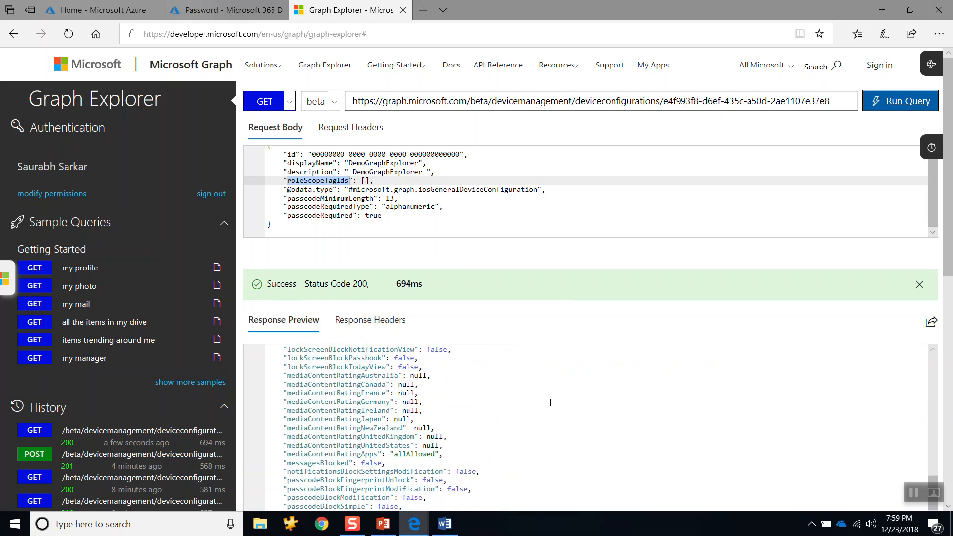
{"action": "scroll", "coordinate": [551, 402], "scroll_direction": "down", "scroll_amount": 10}
{"action": "scroll", "coordinate": [564, 311], "scroll_direction": "up", "scroll_amount": 5}
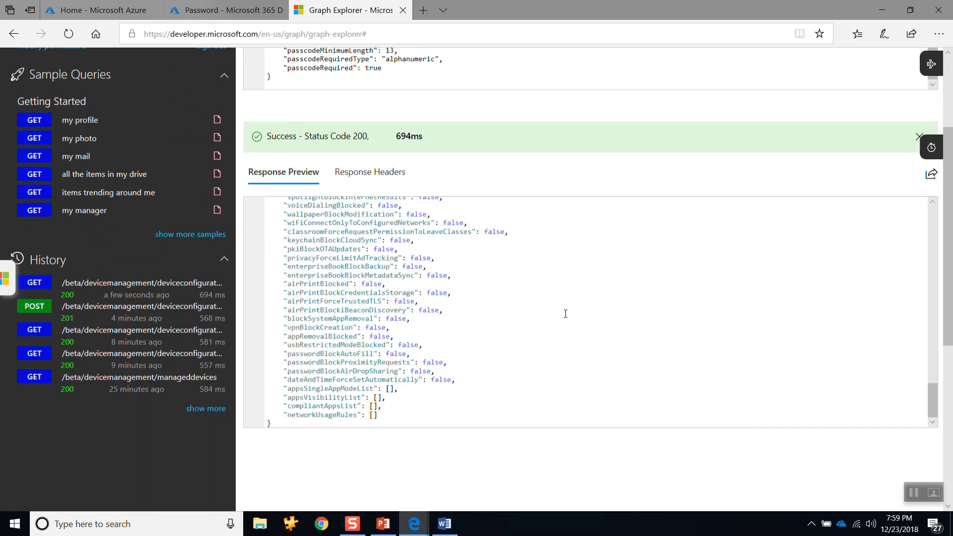
{"action": "scroll", "coordinate": [565, 300], "scroll_direction": "up", "scroll_amount": 20}
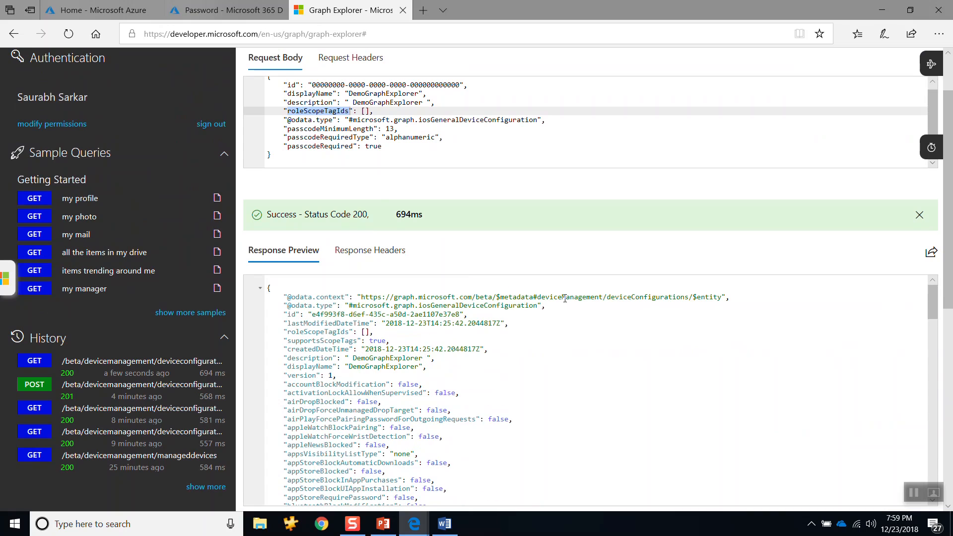
{"action": "scroll", "coordinate": [380, 195], "scroll_direction": "up", "scroll_amount": 2}
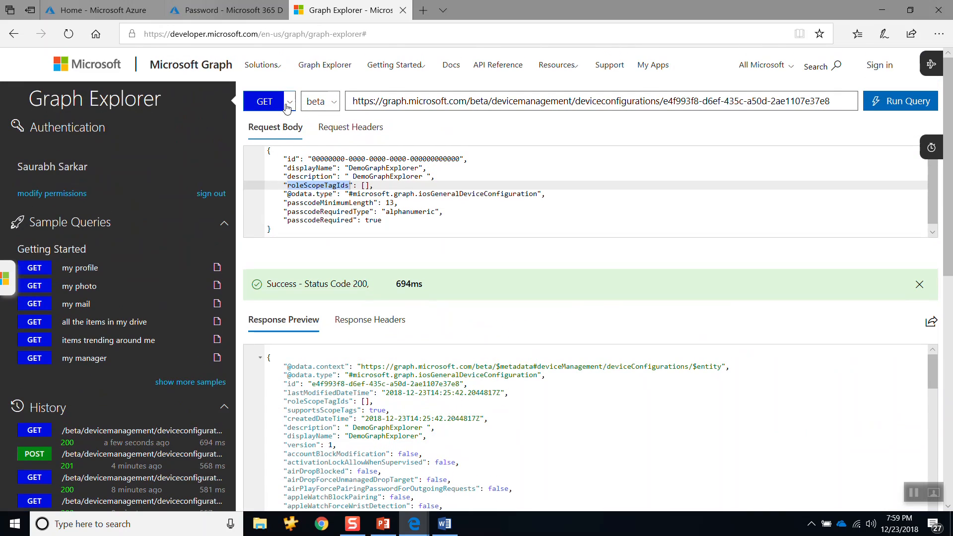
Step: Change the request method to PATCH for the DemoGraphExplorer configuration URL
{"action": "left_click", "coordinate": [288, 107]}
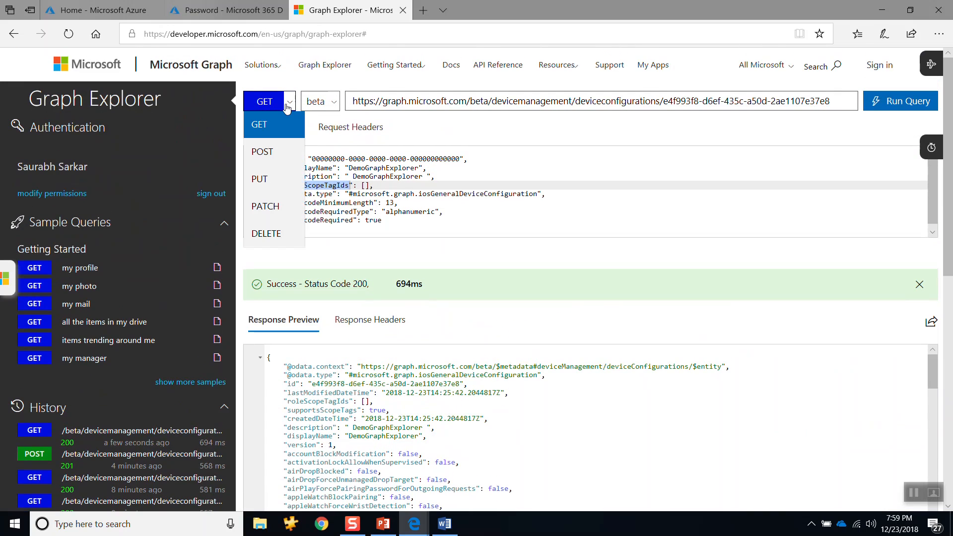
{"action": "left_click", "coordinate": [268, 204]}
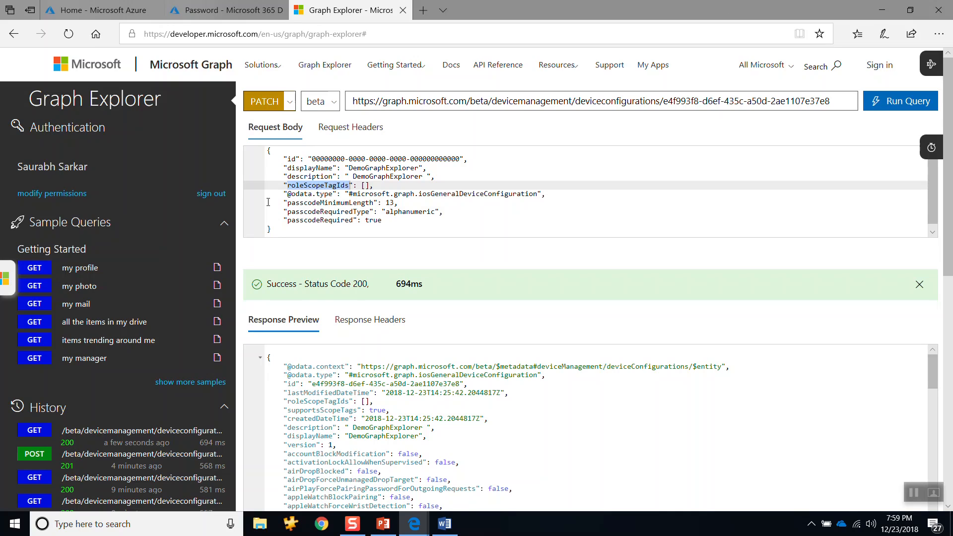
Step: Delete the id property from the PATCH request body
{"action": "left_click", "coordinate": [574, 208]}
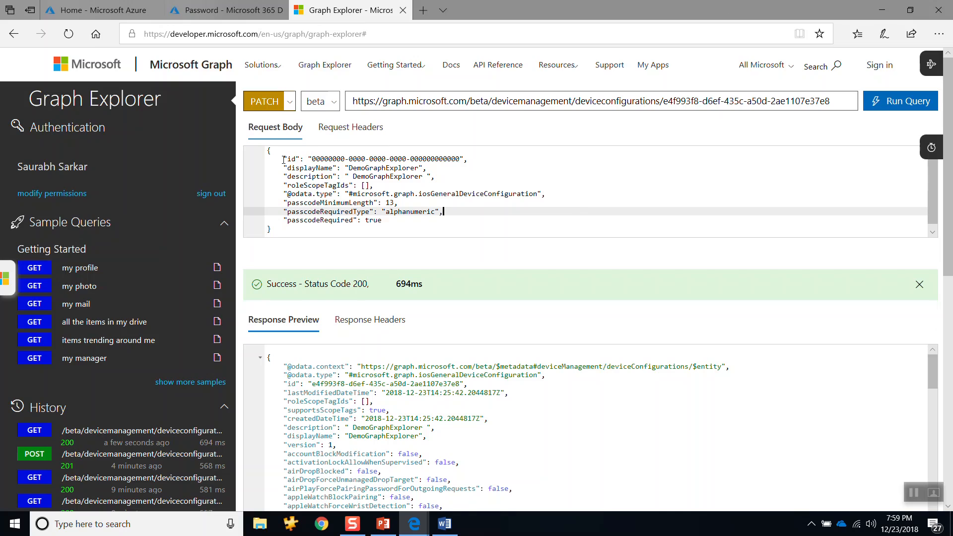
{"action": "left_click_drag", "start_coordinate": [282, 159], "coordinate": [472, 157]}
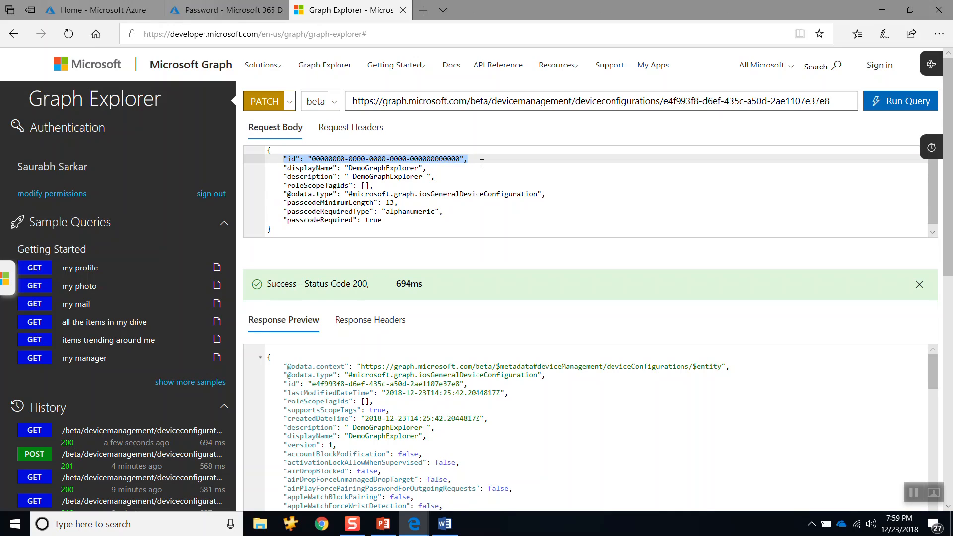
{"action": "key", "text": "shift+Down"}
{"action": "key", "text": "shift+Down"}
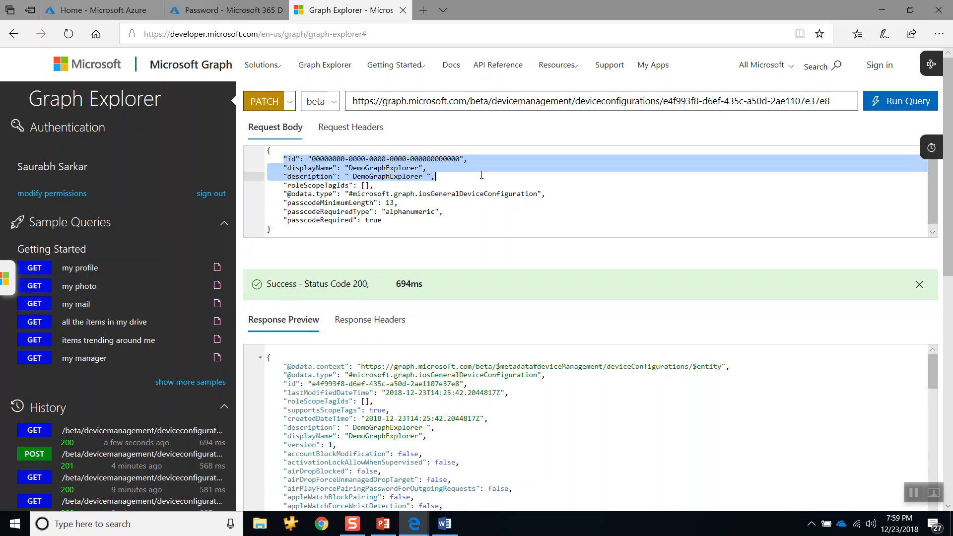
{"action": "key", "text": "shift+Up"}
{"action": "key", "text": "shift+Up"}
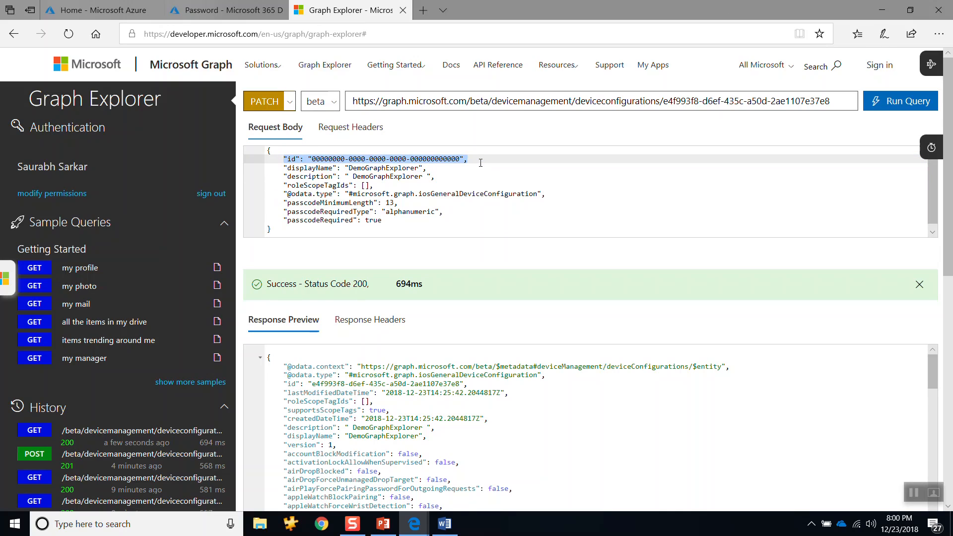
{"action": "key", "text": "Delete"}
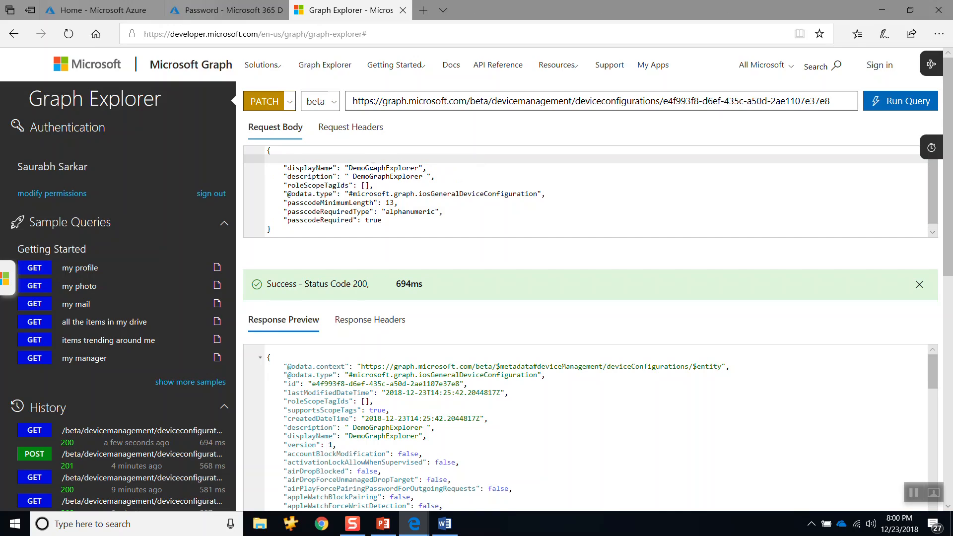
Step: Append 1234 to both the displayName and description values in the request body, making each DemoGraphExplorer1234
{"action": "left_click", "coordinate": [420, 168]}
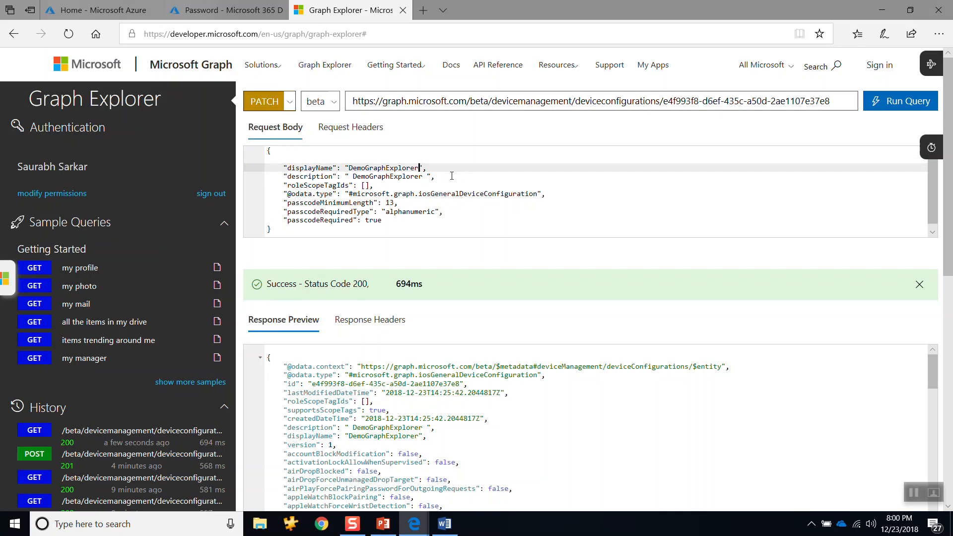
{"action": "type", "text": "1234"}
{"action": "left_click", "coordinate": [424, 176]}
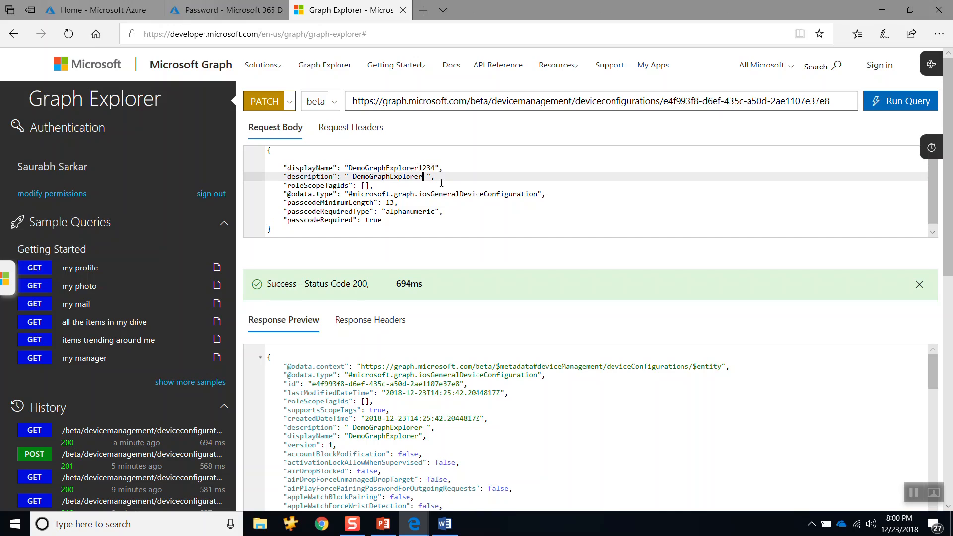
{"action": "type", "text": "1234"}
Step: Set passcodeMinimumLength to 5 in the request body
{"action": "left_click", "coordinate": [396, 203]}
{"action": "key", "text": "BackSpace"}
{"action": "key", "text": "BackSpace"}
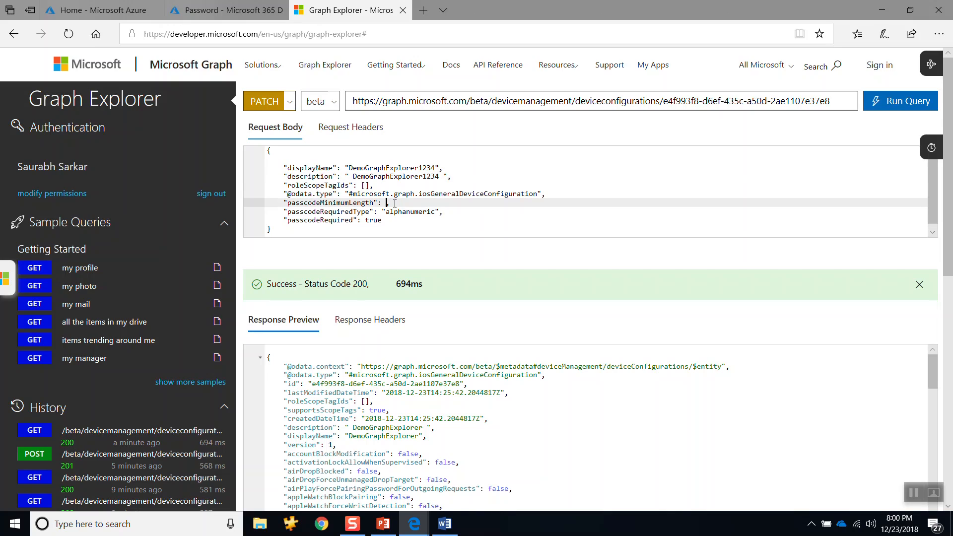
{"action": "type", "text": "5,"}
{"action": "left_click_drag", "start_coordinate": [271, 229], "coordinate": [285, 214]}
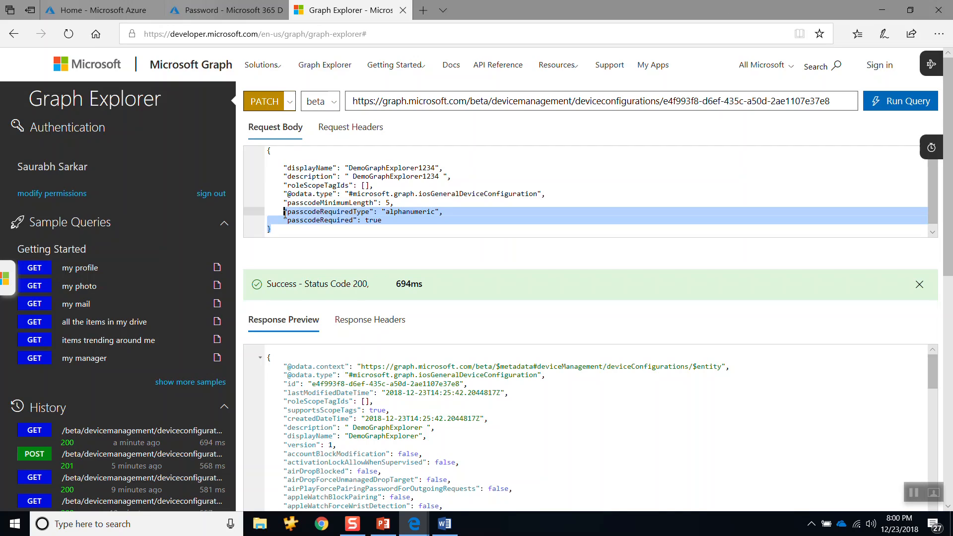
{"action": "key", "text": "BackSpace"}
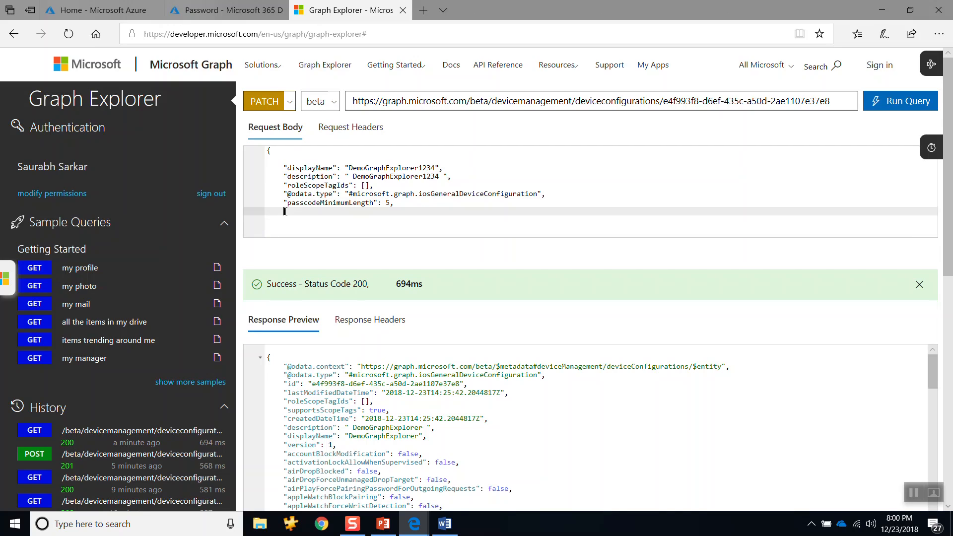
{"action": "key", "text": "Return"}
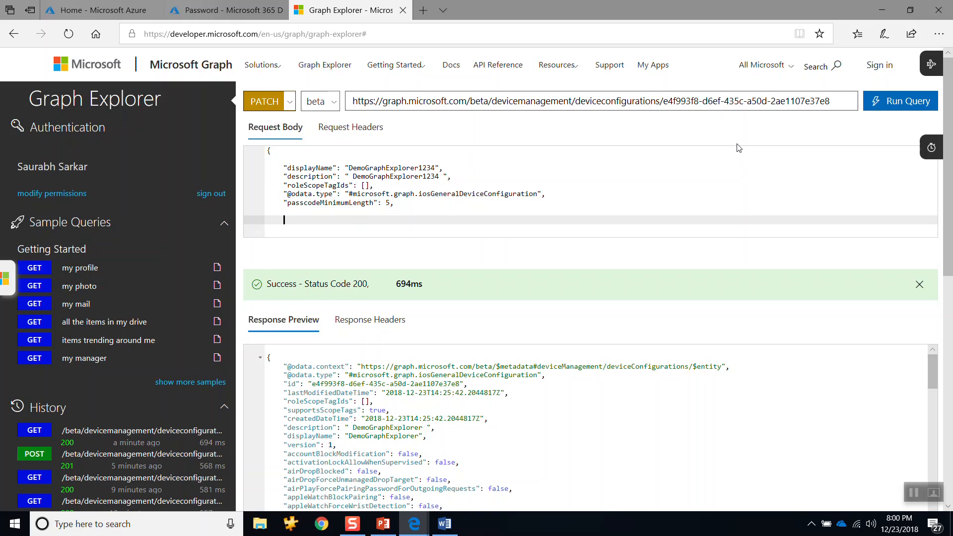
{"action": "key", "text": "ctrl+z"}
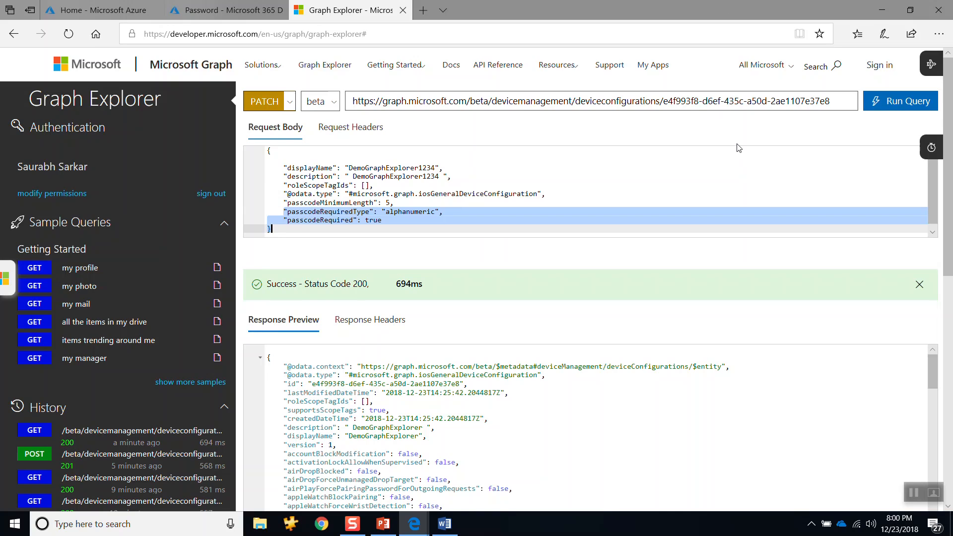
Step: Delete the passcodeRequiredType and passcodeRequired properties from the request body, keeping the closing brace
{"action": "left_click", "coordinate": [389, 227]}
{"action": "left_click", "coordinate": [290, 212]}
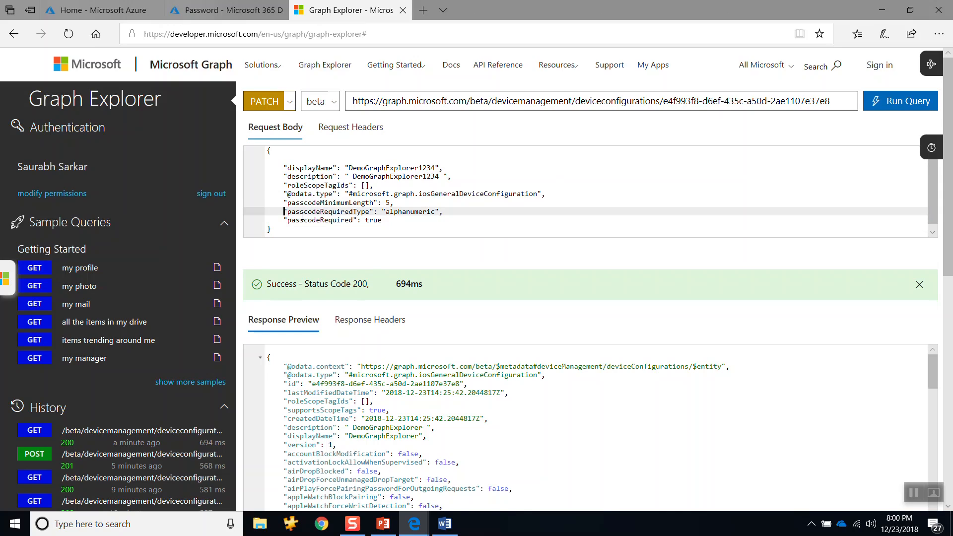
{"action": "key", "text": "Home"}
{"action": "key", "text": "shift+Down"}
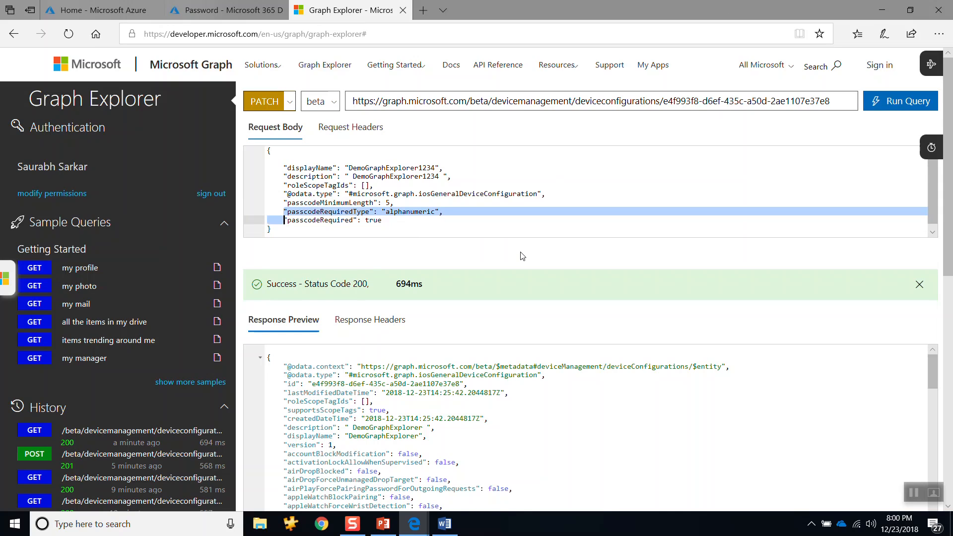
{"action": "key", "text": "shift+End"}
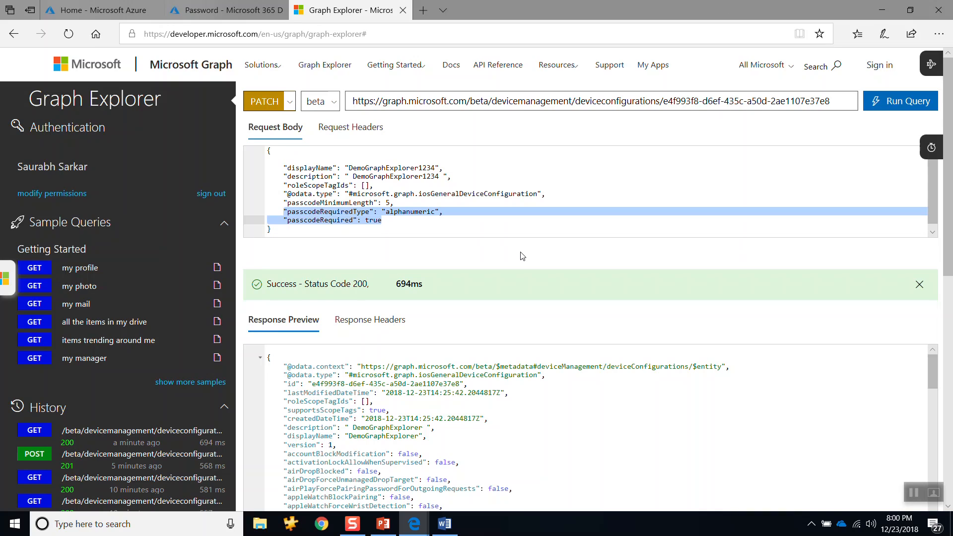
{"action": "key", "text": "Delete"}
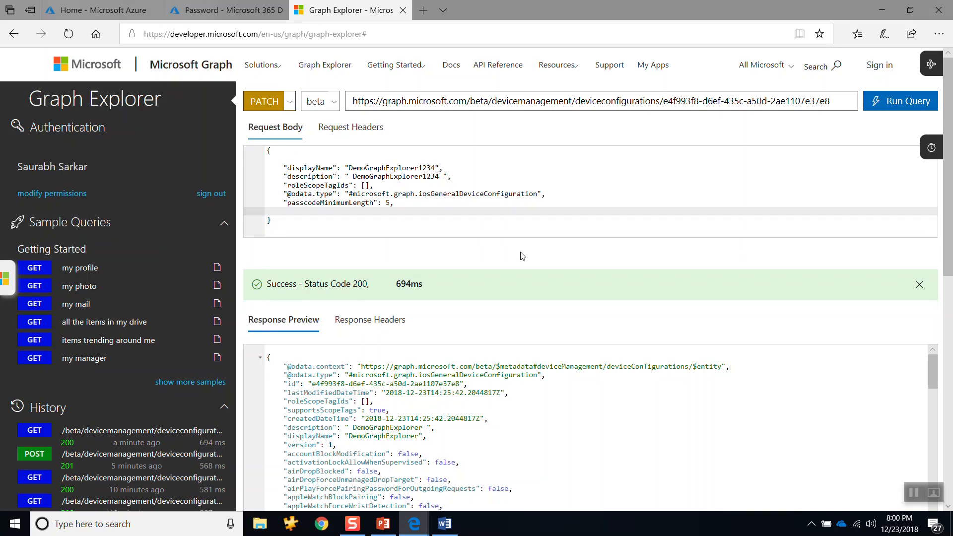
{"action": "left_click", "coordinate": [544, 194]}
{"action": "left_click_drag", "start_coordinate": [545, 194], "coordinate": [284, 194]}
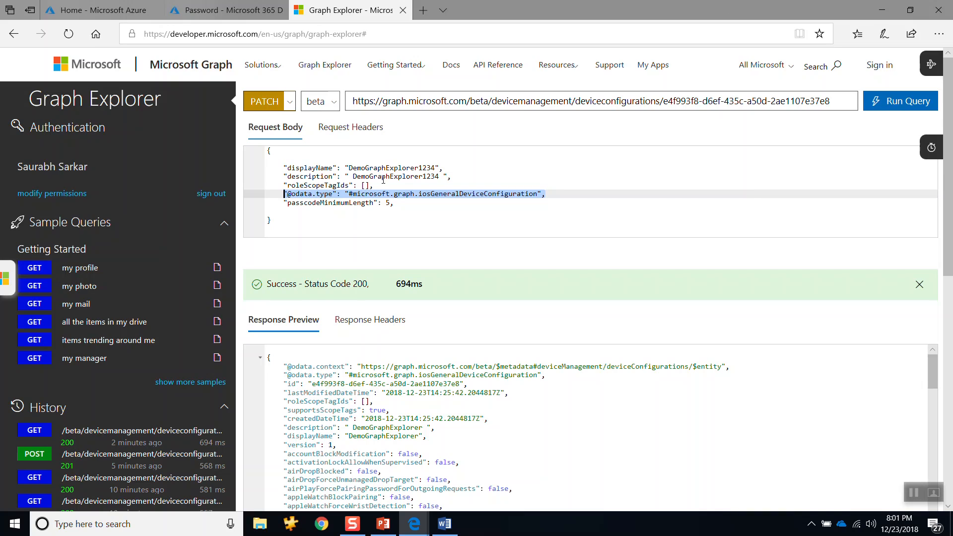
{"action": "left_click_drag", "start_coordinate": [373, 185], "coordinate": [284, 186]}
{"action": "key", "text": "Delete"}
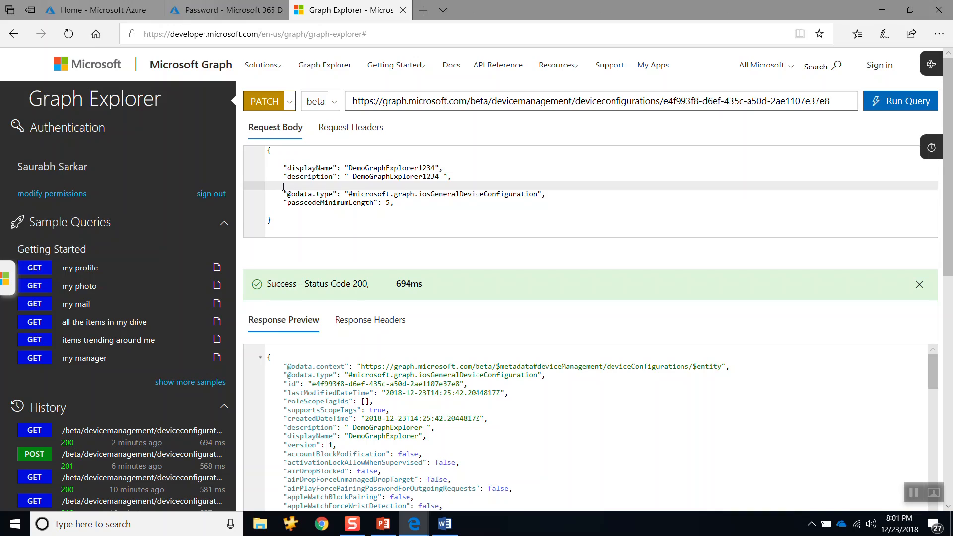
{"action": "key", "text": "BackSpace"}
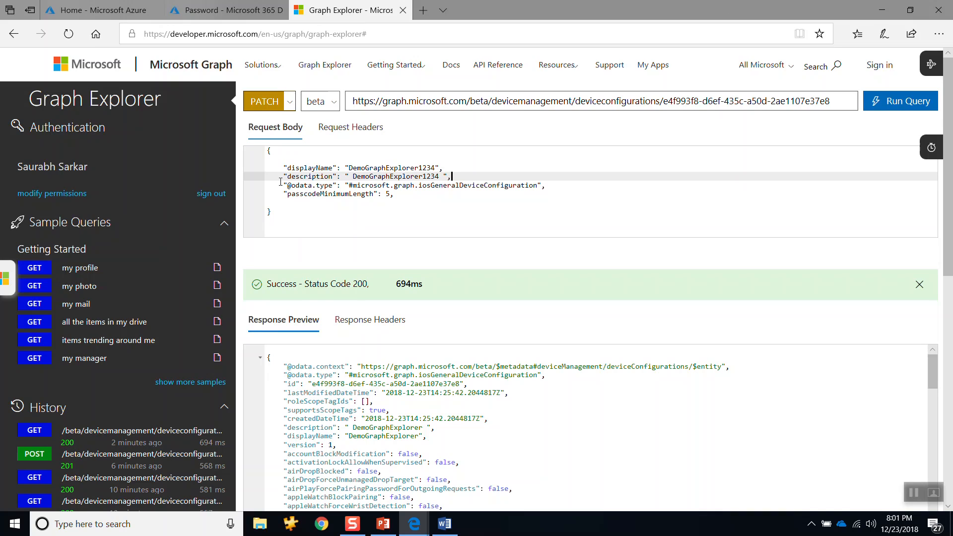
Step: Review the remaining properties in the request body and run the PATCH query, checking the returned status code
{"action": "double_click", "coordinate": [362, 168]}
{"action": "double_click", "coordinate": [393, 177]}
{"action": "left_click", "coordinate": [382, 194]}
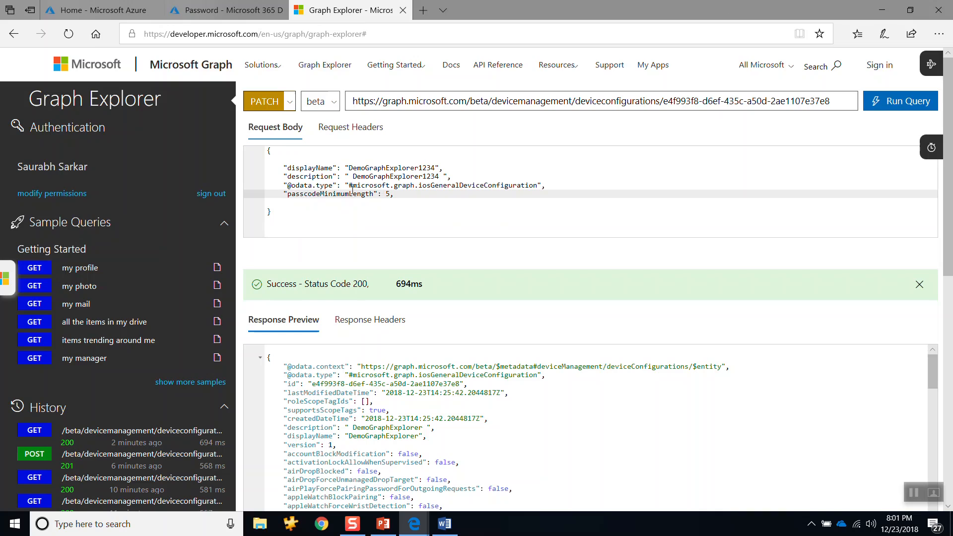
{"action": "left_click", "coordinate": [889, 101]}
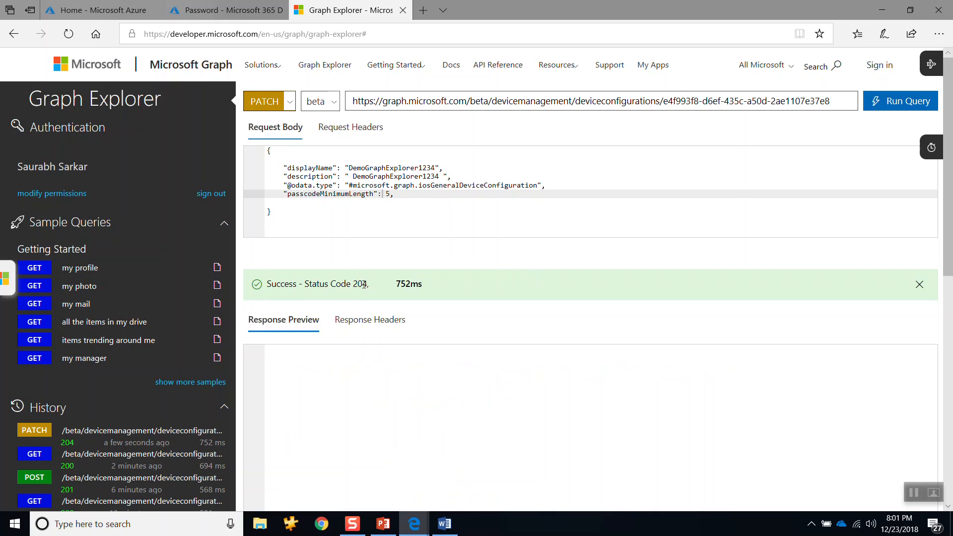
{"action": "left_click_drag", "start_coordinate": [367, 286], "coordinate": [354, 289]}
Step: Switch to the Microsoft 365 Device Management portal, return to the device configuration profiles list and refresh it
{"action": "left_click", "coordinate": [258, 10]}
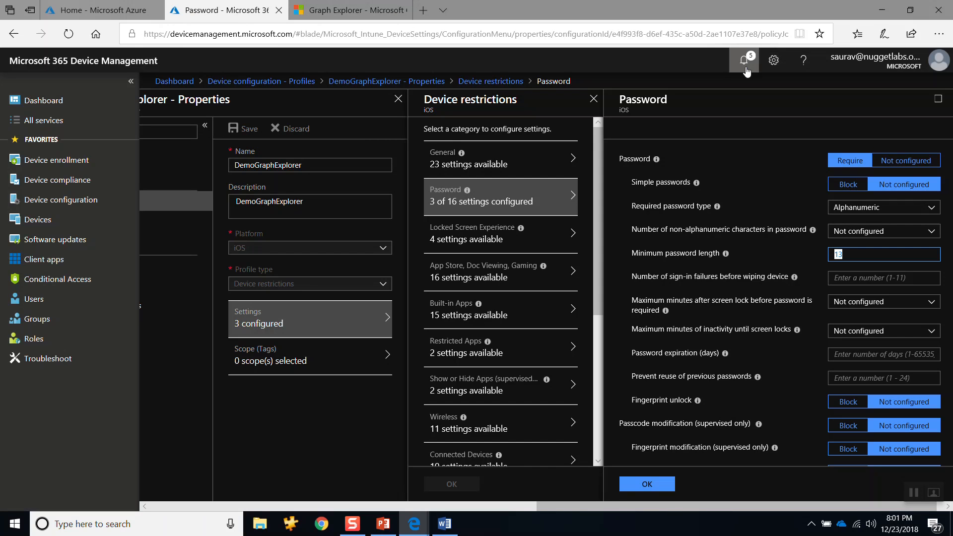
{"action": "left_click", "coordinate": [950, 99]}
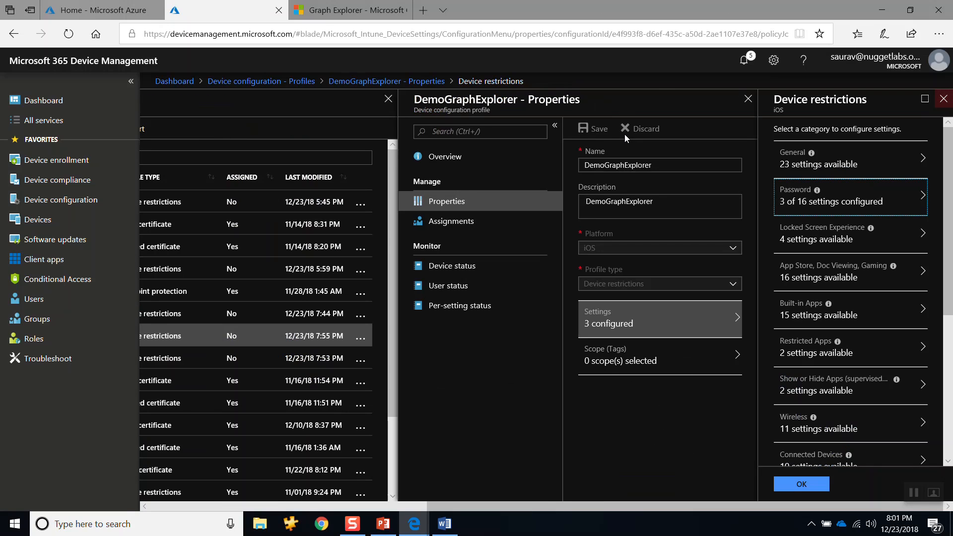
{"action": "left_click", "coordinate": [274, 86]}
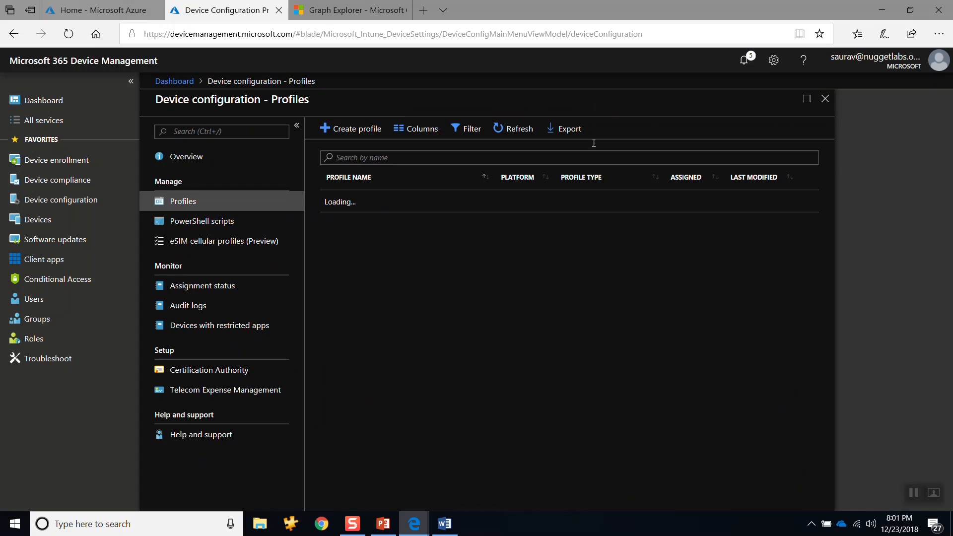
{"action": "left_click", "coordinate": [510, 133]}
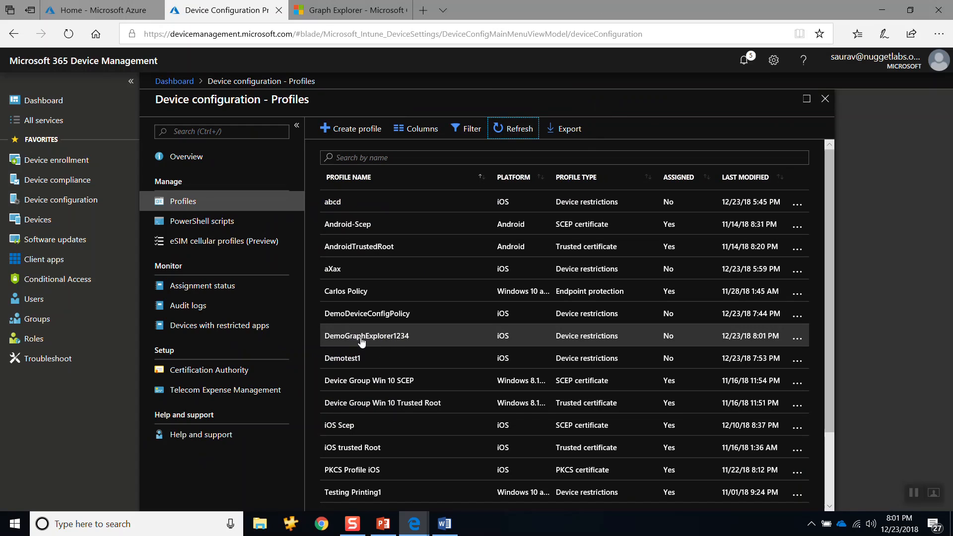
Step: Check the minimum password length in the DemoGraphExplorer1234 profile's password restrictions, and return to the profiles list
{"action": "left_click", "coordinate": [389, 338]}
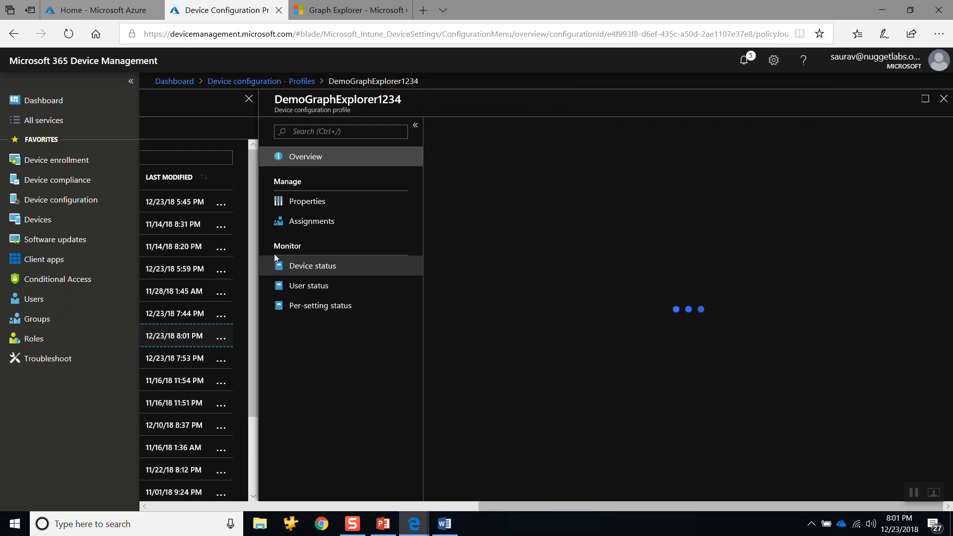
{"action": "left_click", "coordinate": [304, 201]}
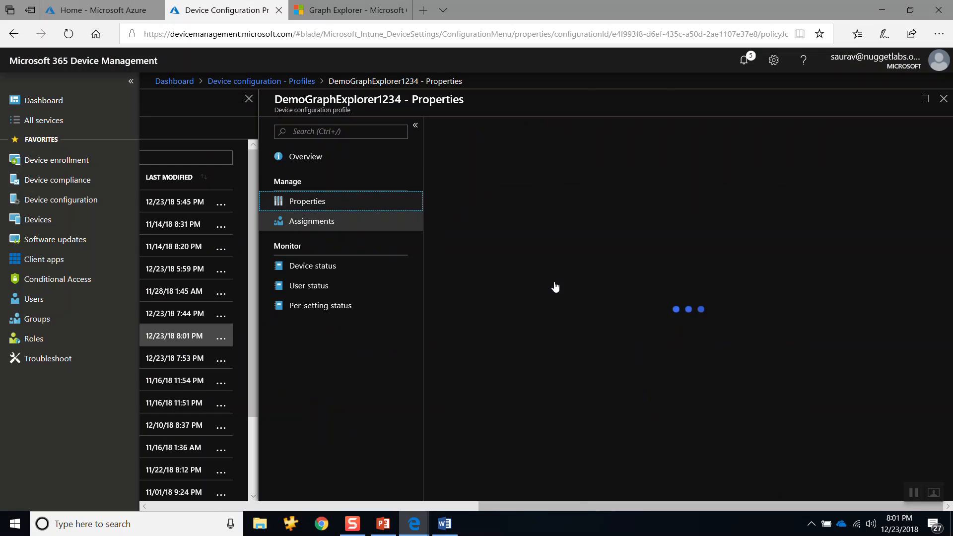
{"action": "left_click", "coordinate": [819, 337]}
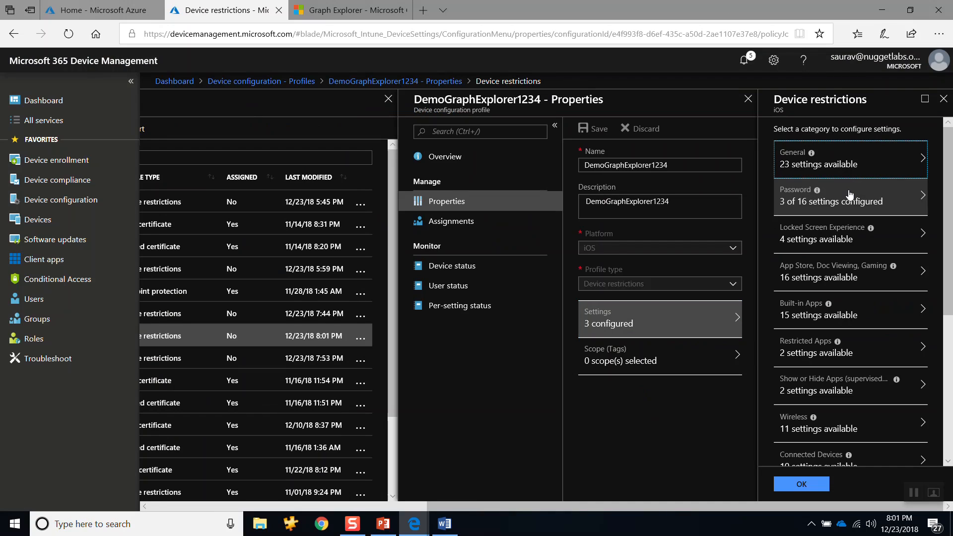
{"action": "left_click", "coordinate": [847, 193]}
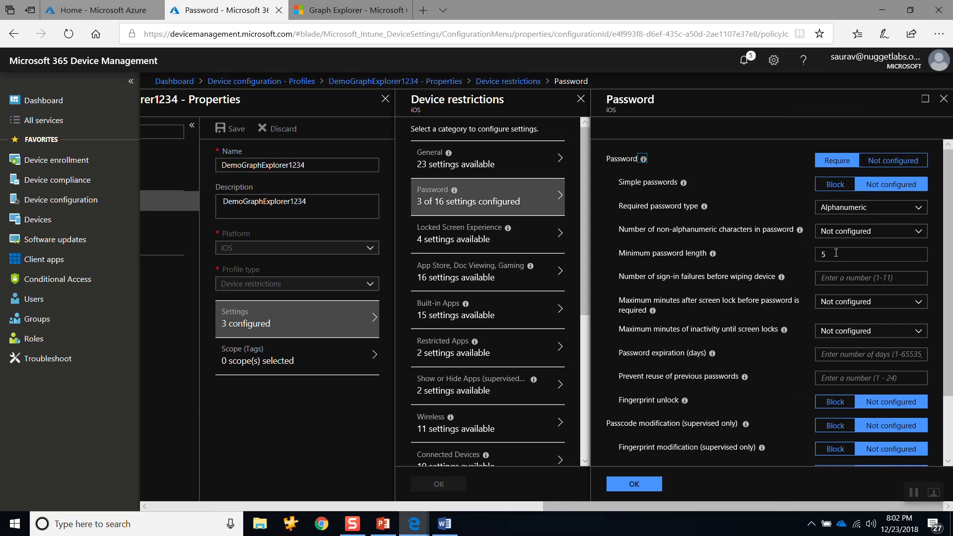
{"action": "double_click", "coordinate": [836, 253]}
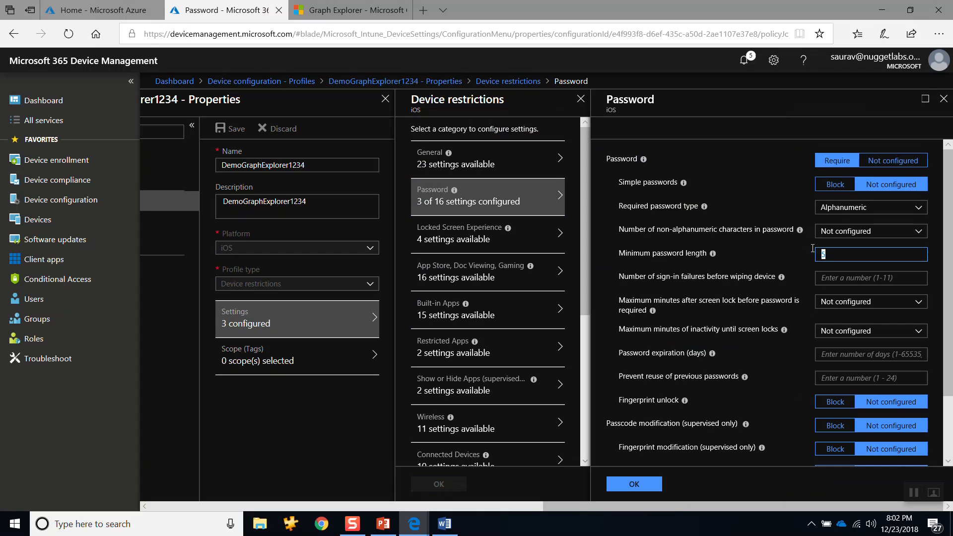
{"action": "left_click", "coordinate": [943, 106]}
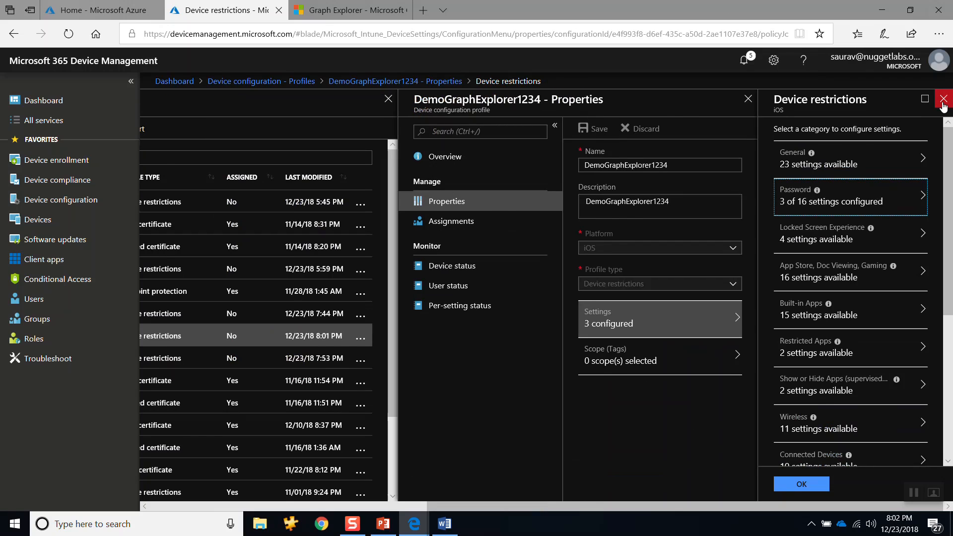
{"action": "left_click", "coordinate": [942, 102]}
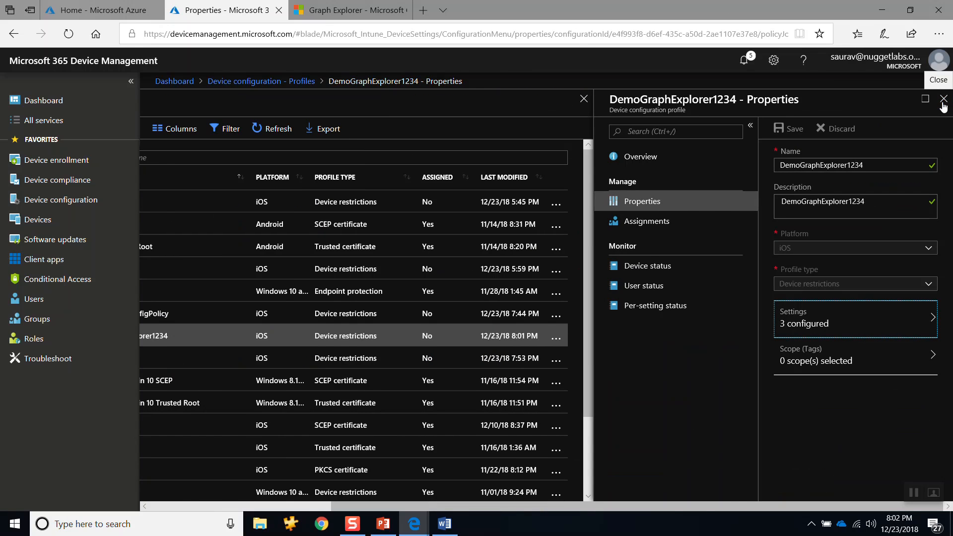
{"action": "left_click", "coordinate": [944, 106]}
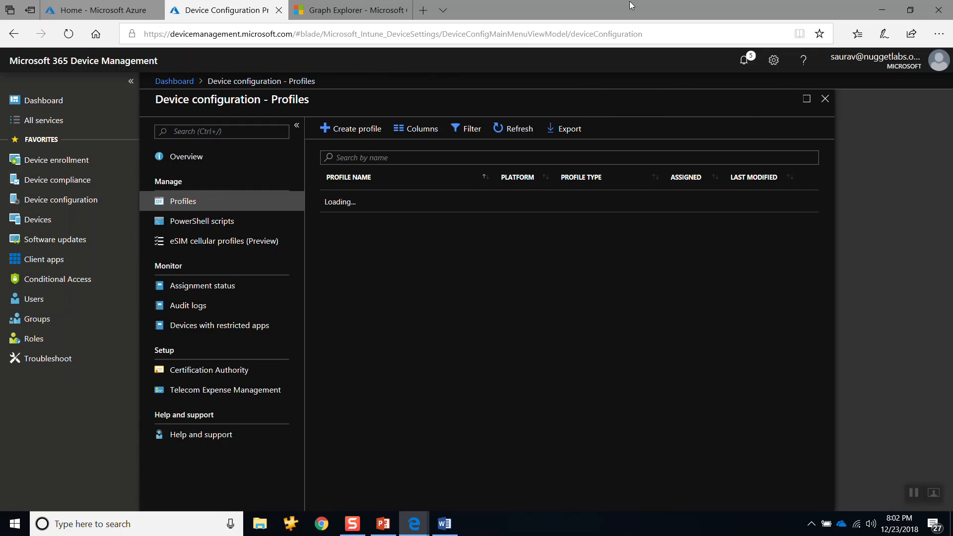
Step: Revisit the PATCH request in Graph Explorer, return to the device management portal and open its Devices section
{"action": "left_click", "coordinate": [375, 7]}
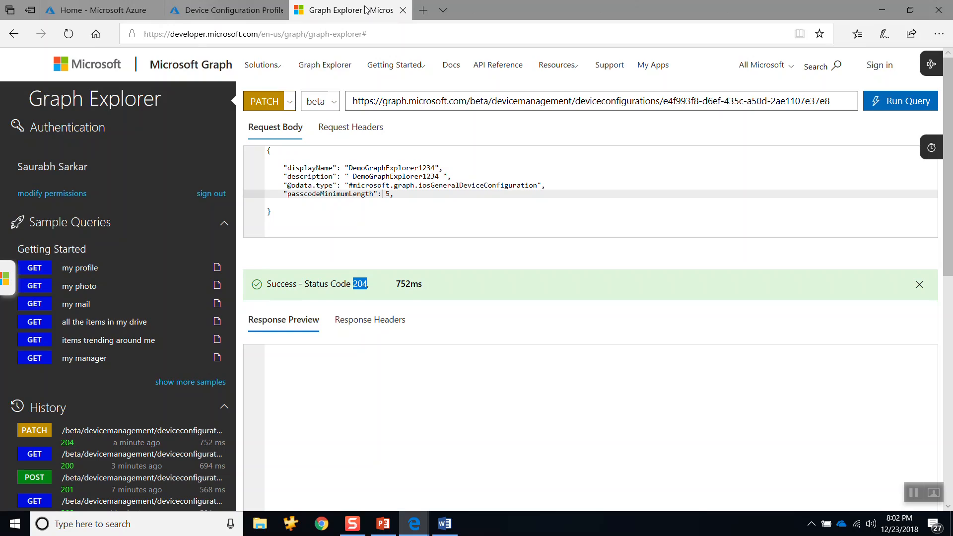
{"action": "left_click", "coordinate": [235, 12]}
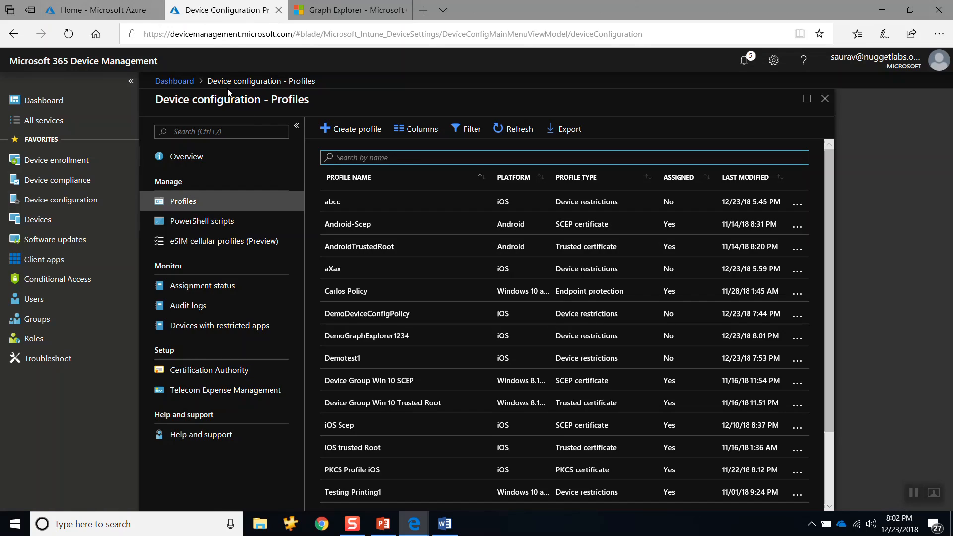
{"action": "left_click", "coordinate": [34, 220]}
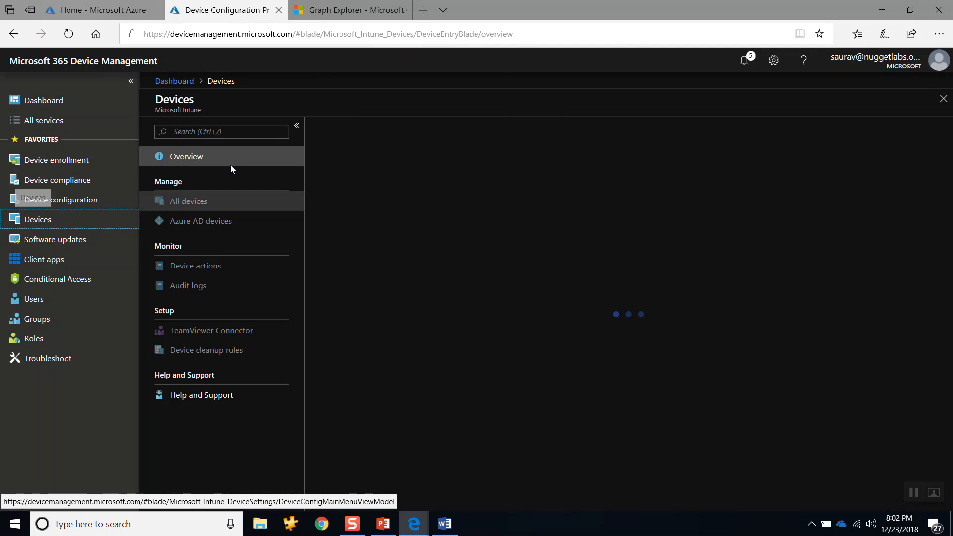
Step: List all devices and select the second iPad, checking the DevTools window and returning to the device list
{"action": "left_click", "coordinate": [172, 203]}
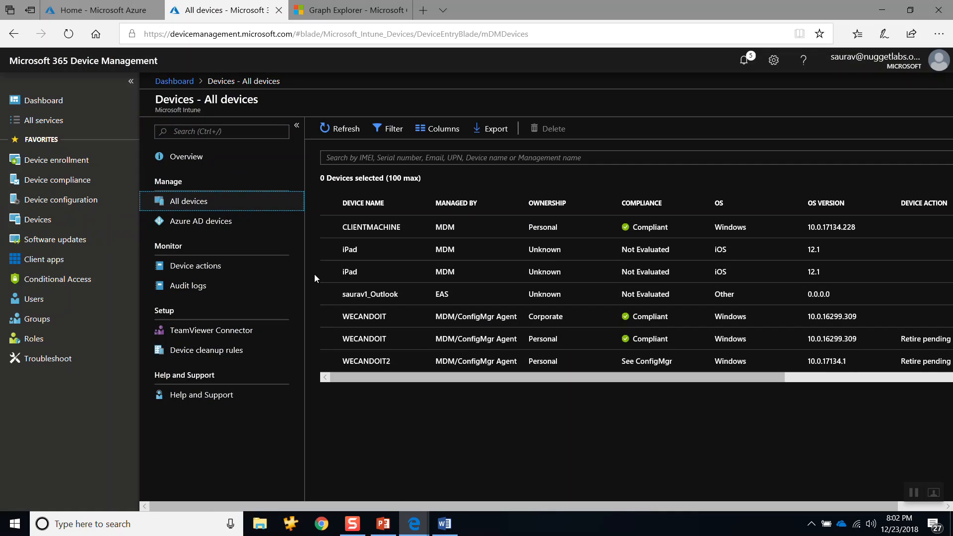
{"action": "left_click", "coordinate": [328, 274]}
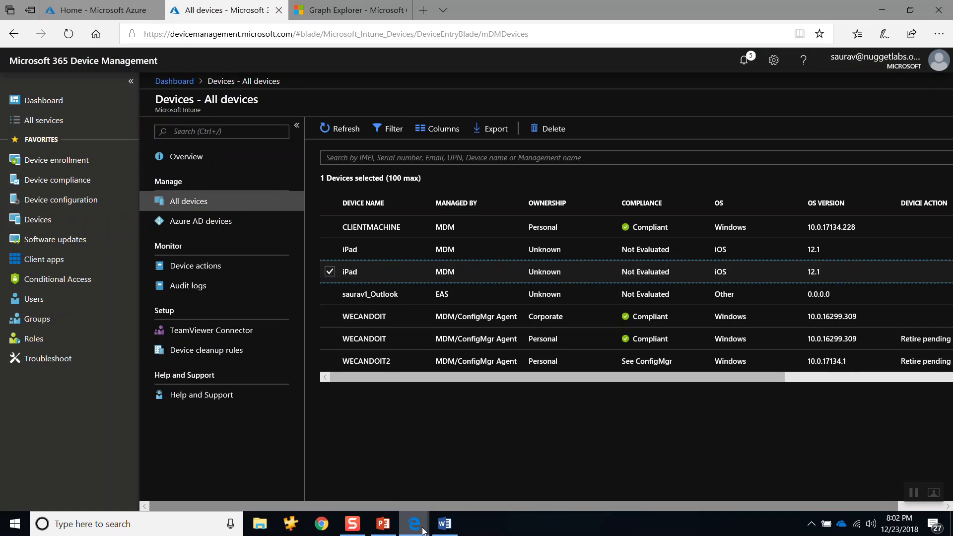
{"action": "mouse_move", "coordinate": [414, 524]}
{"action": "left_click", "coordinate": [503, 447]}
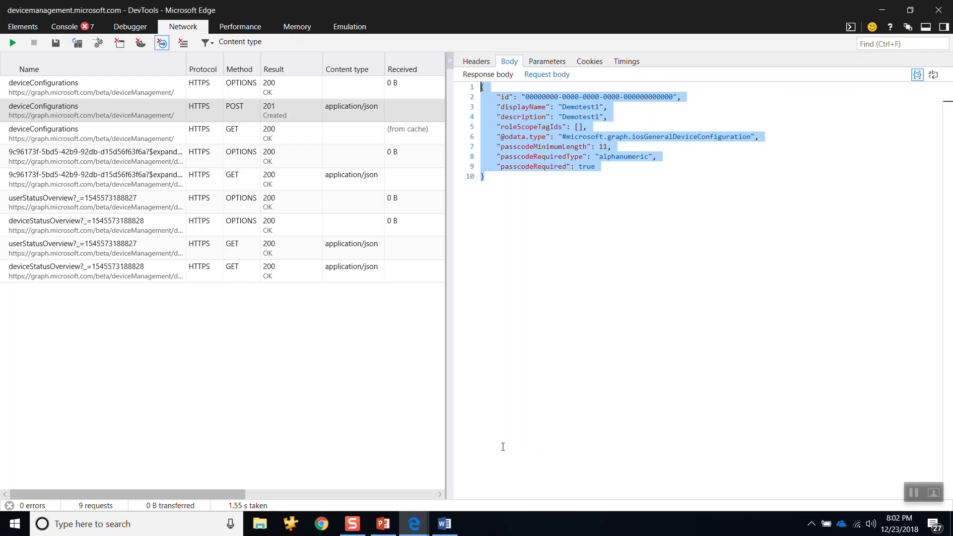
{"action": "key", "text": "alt+Tab"}
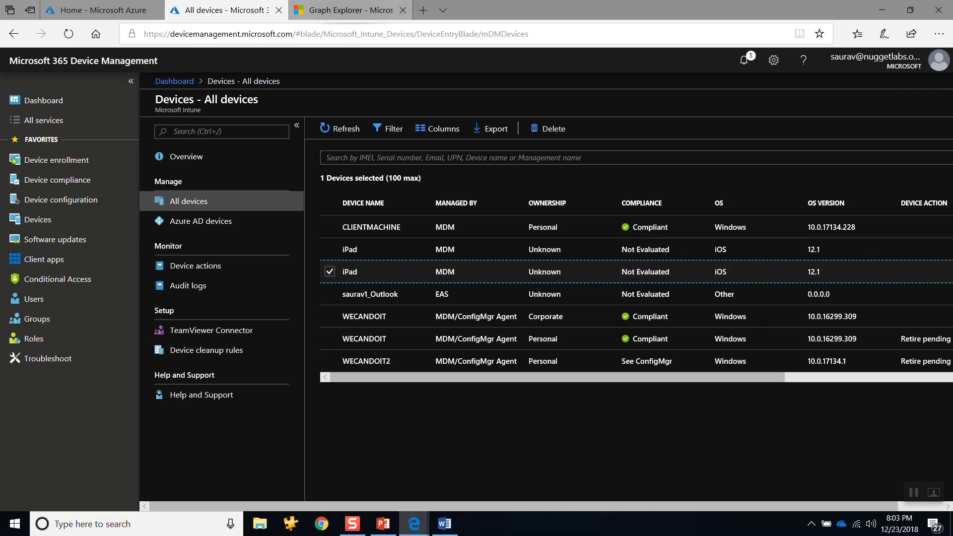
{"action": "left_click", "coordinate": [345, 10]}
{"action": "left_click", "coordinate": [228, 10]}
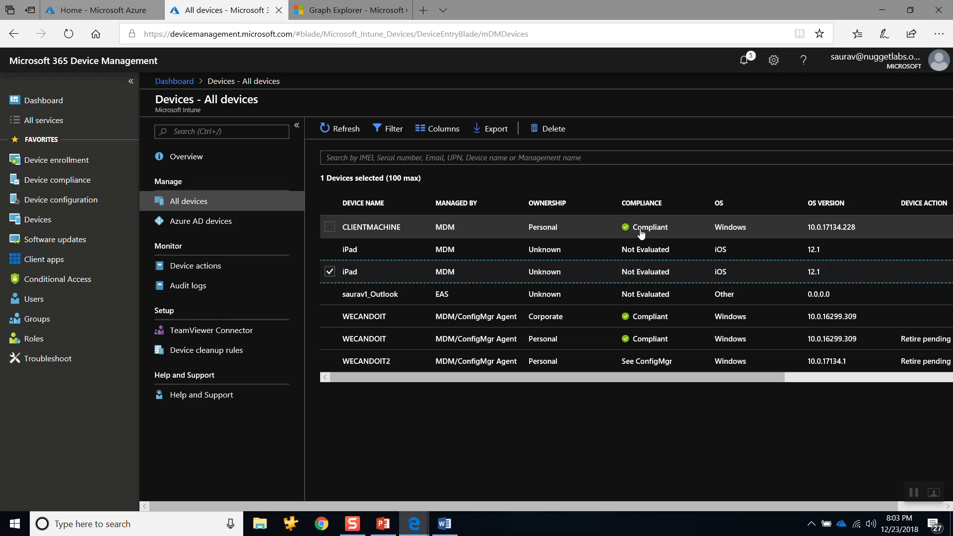
Step: Clear the recorded network requests in DevTools, start a new network capture and return to the device list
{"action": "key", "text": "alt+Tab"}
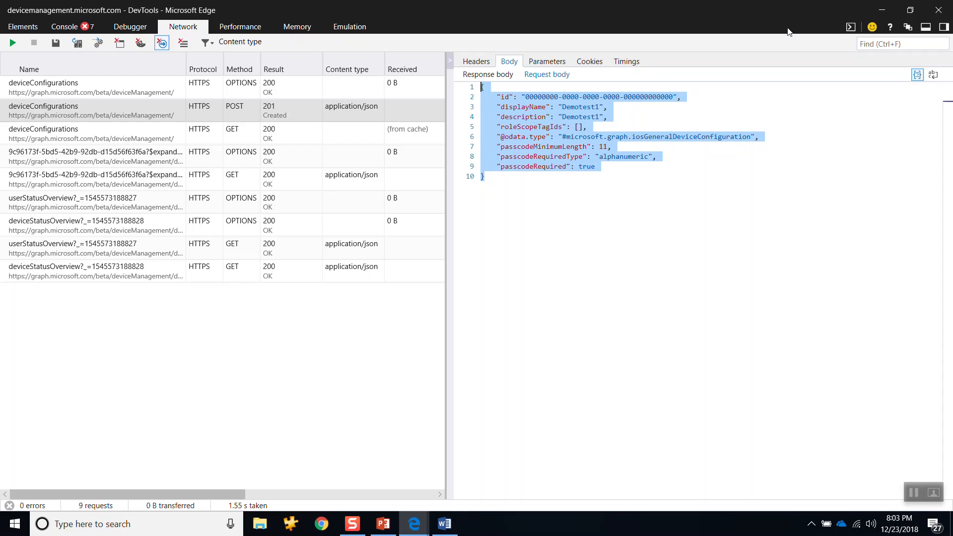
{"action": "left_click", "coordinate": [183, 45]}
{"action": "key", "text": "alt+Tab"}
{"action": "key", "text": "alt+Tab"}
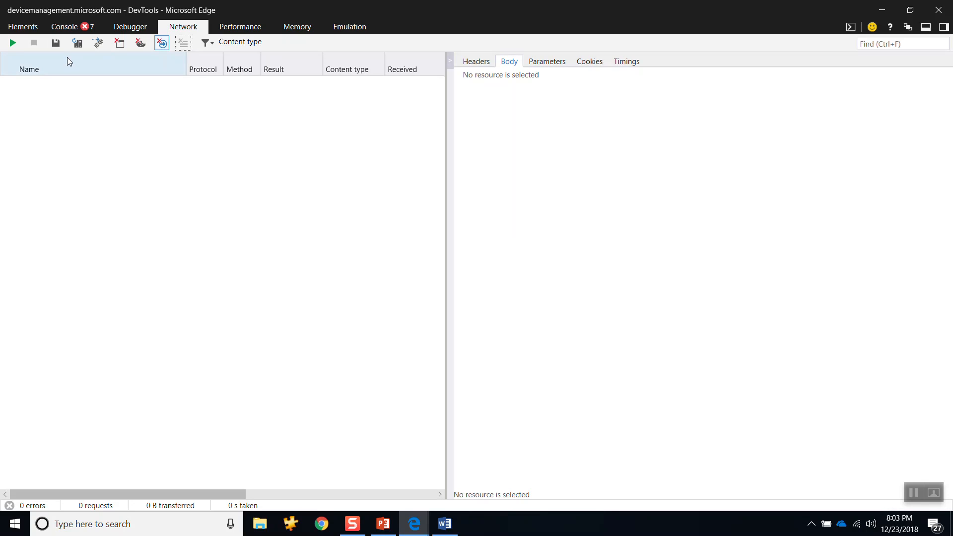
{"action": "left_click", "coordinate": [12, 46]}
{"action": "key", "text": "alt+Tab"}
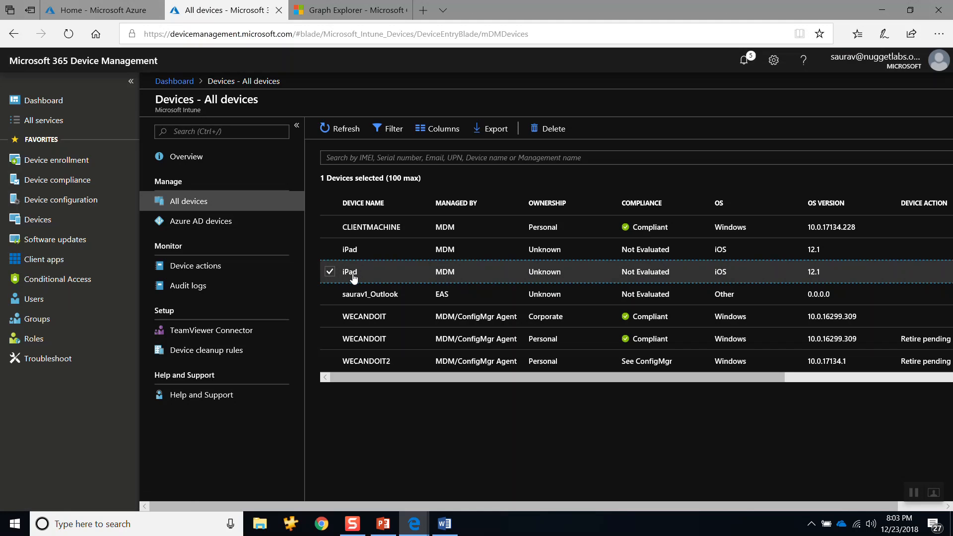
Step: Delete the selected iPad from Intune, and stop the network capture in DevTools
{"action": "left_click", "coordinate": [557, 131]}
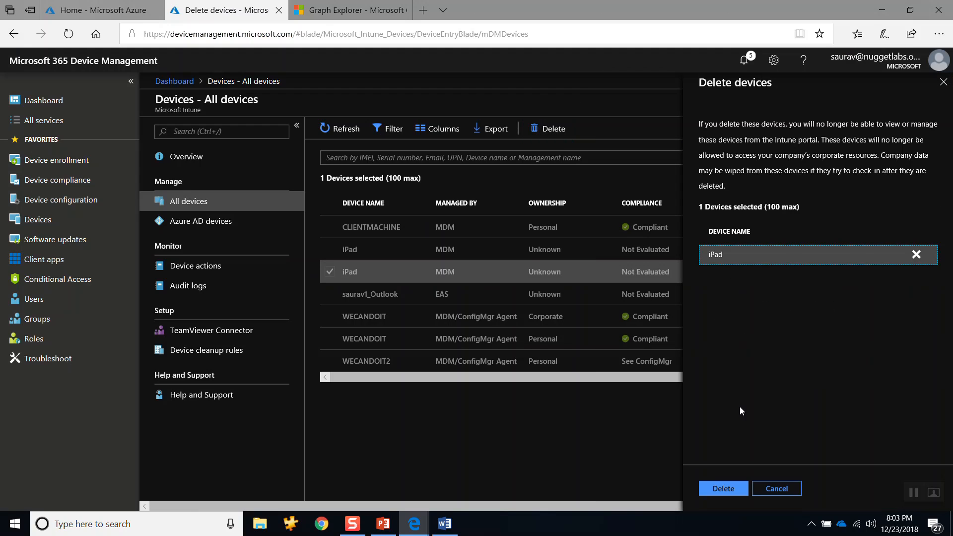
{"action": "left_click", "coordinate": [721, 489]}
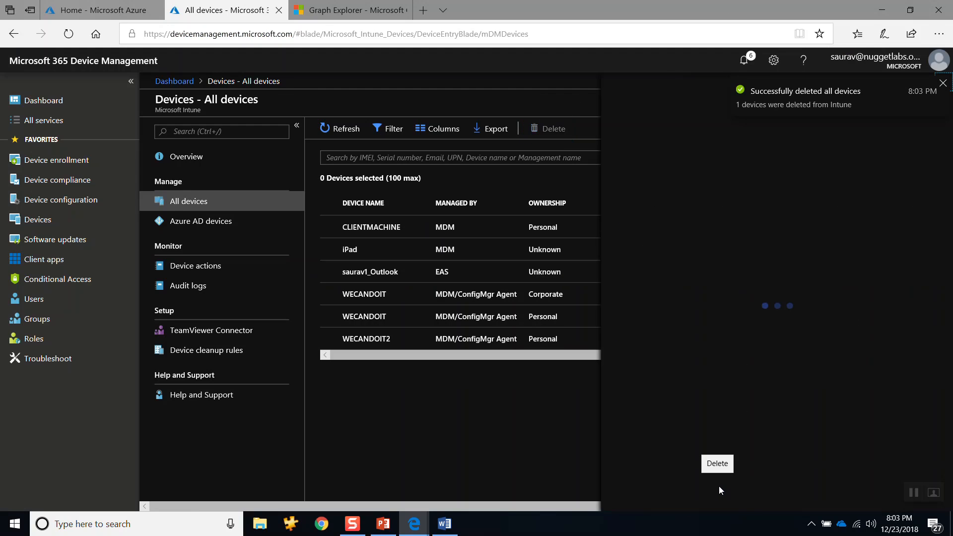
{"action": "key", "text": "alt+Tab"}
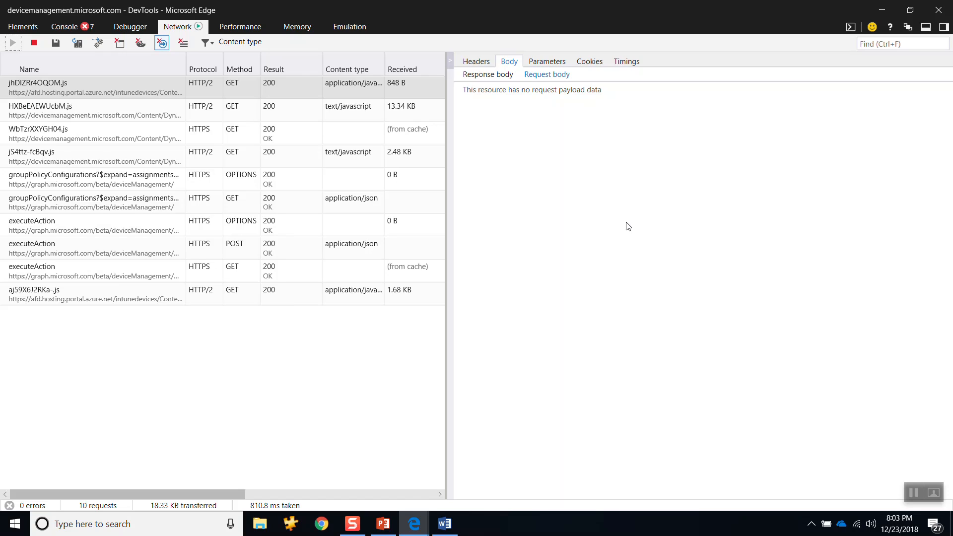
{"action": "left_click", "coordinate": [36, 46]}
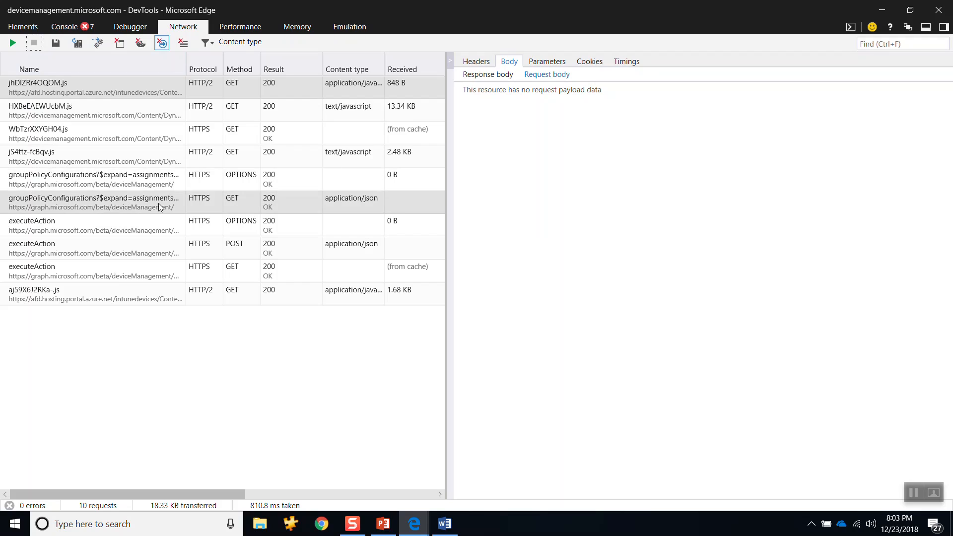
Step: Copy the request body of the executeAction POST request and replace the Word document's contents with it
{"action": "left_click", "coordinate": [106, 254]}
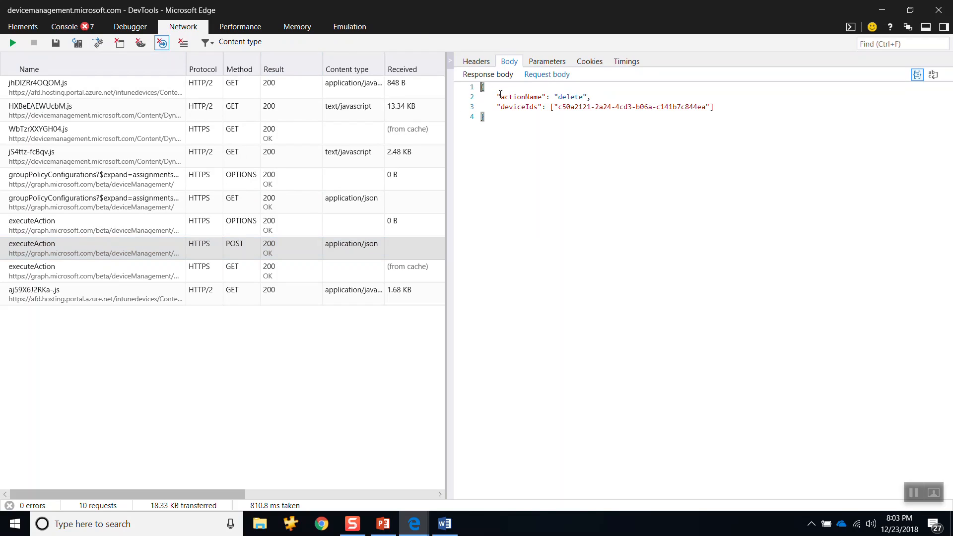
{"action": "left_click_drag", "start_coordinate": [501, 97], "coordinate": [592, 101]}
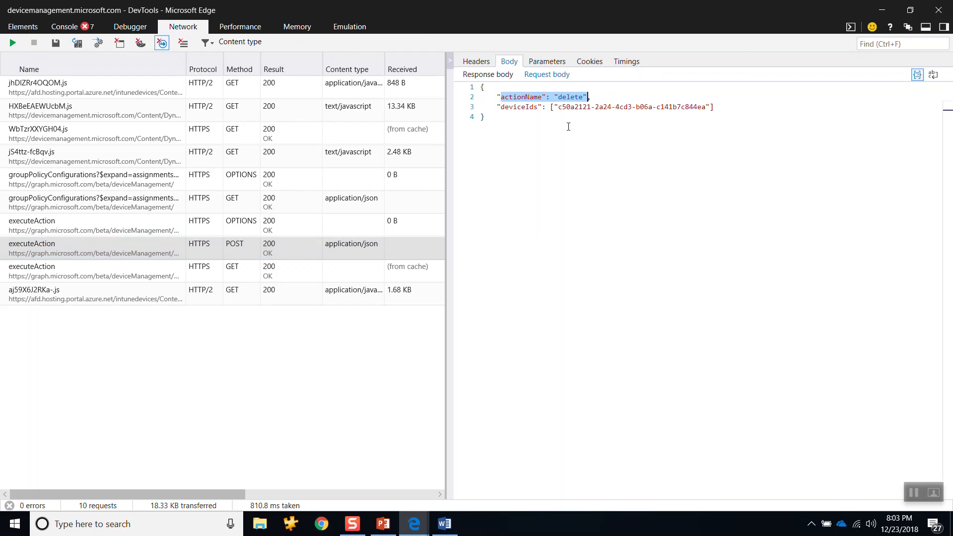
{"action": "left_click_drag", "start_coordinate": [494, 117], "coordinate": [481, 87]}
{"action": "key", "text": "ctrl+c"}
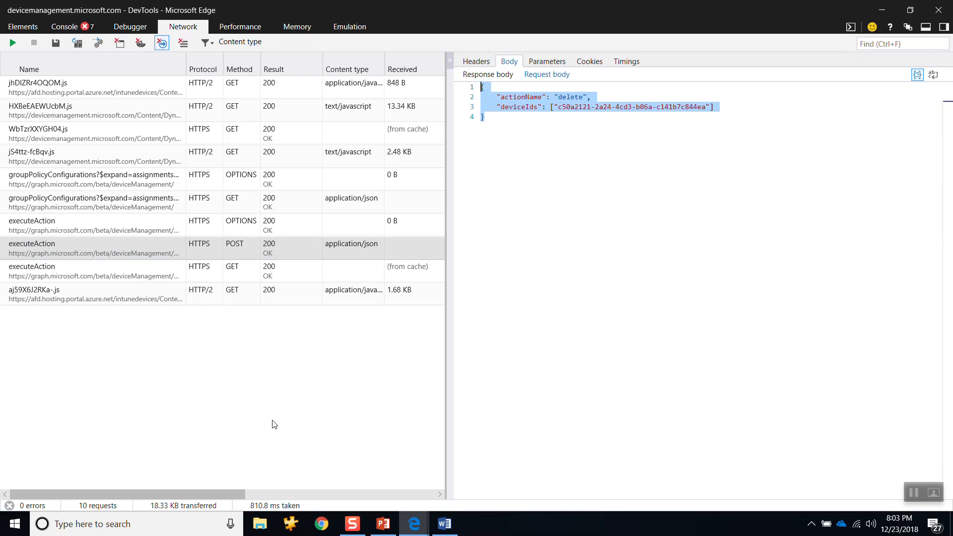
{"action": "left_click", "coordinate": [445, 524]}
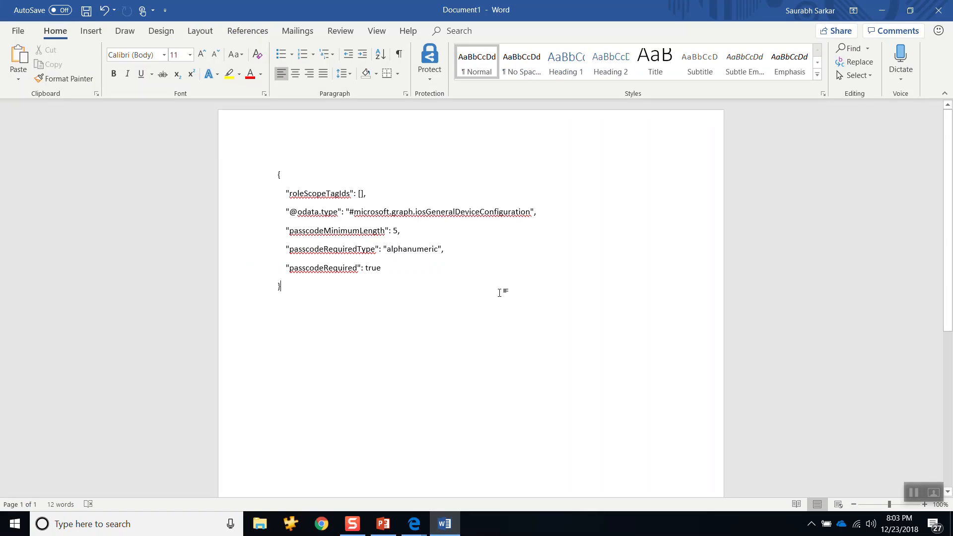
{"action": "key", "text": "ctrl+a"}
{"action": "key", "text": "ctrl+v"}
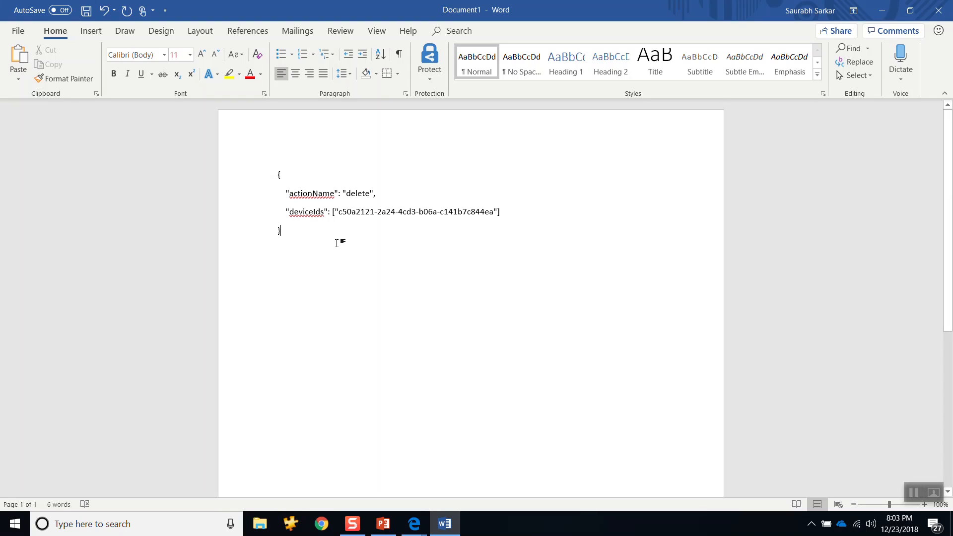
Step: Return to the device management portal, dismiss the bulk delete result and open the WECANDOIT2 device
{"action": "left_click", "coordinate": [406, 526]}
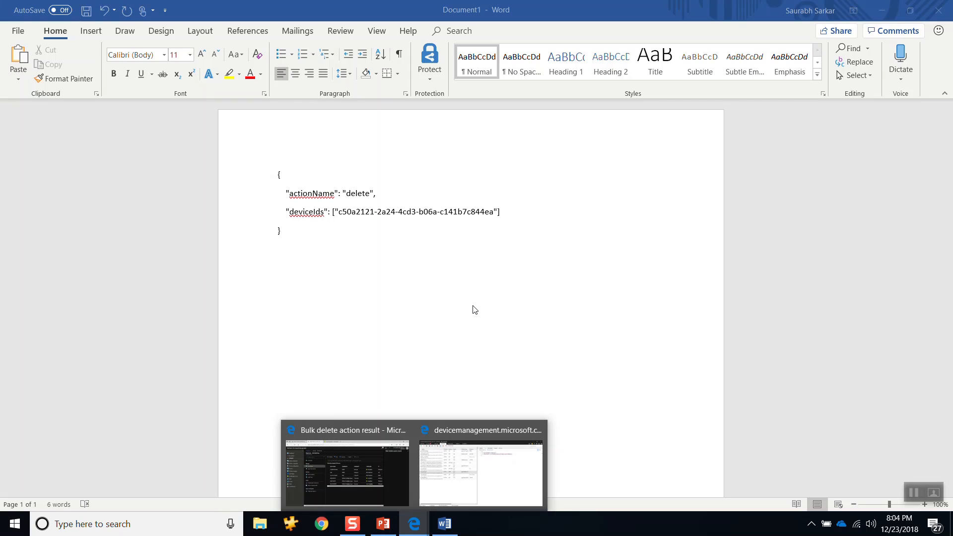
{"action": "mouse_move", "coordinate": [415, 467]}
{"action": "mouse_move", "coordinate": [384, 524]}
{"action": "mouse_move", "coordinate": [415, 521]}
{"action": "left_click", "coordinate": [356, 437]}
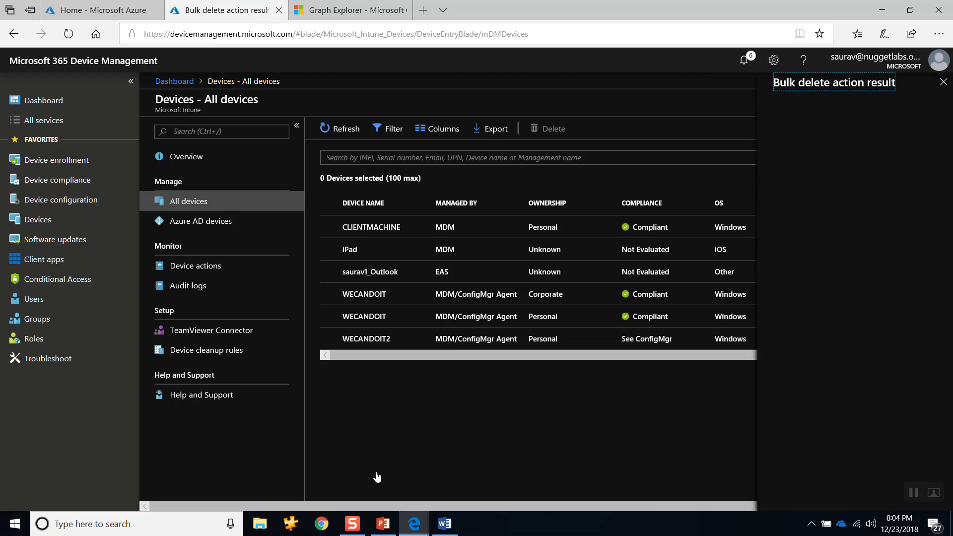
{"action": "left_click", "coordinate": [943, 83]}
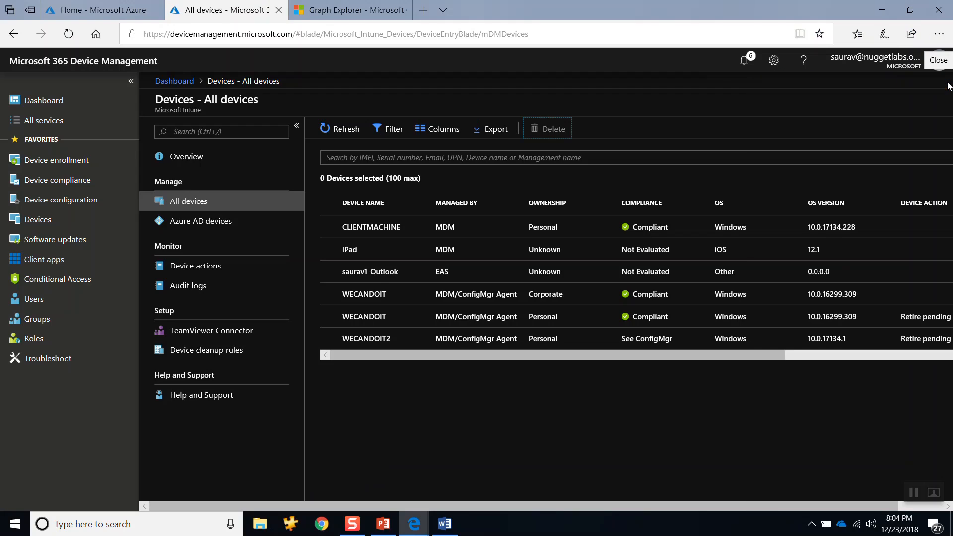
{"action": "left_click", "coordinate": [380, 341]}
{"action": "left_click", "coordinate": [379, 342]}
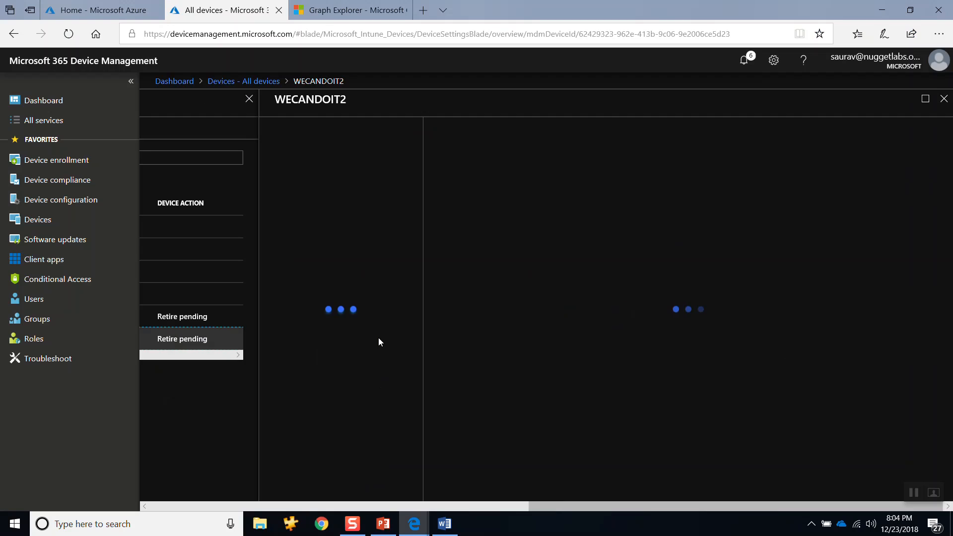
{"action": "key", "text": "alt+Tab"}
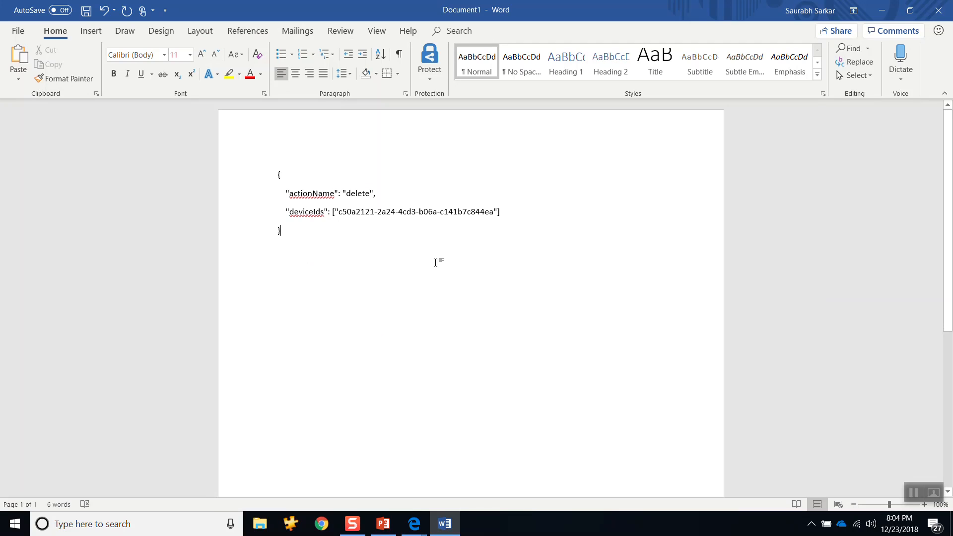
{"action": "key", "text": "alt+Tab"}
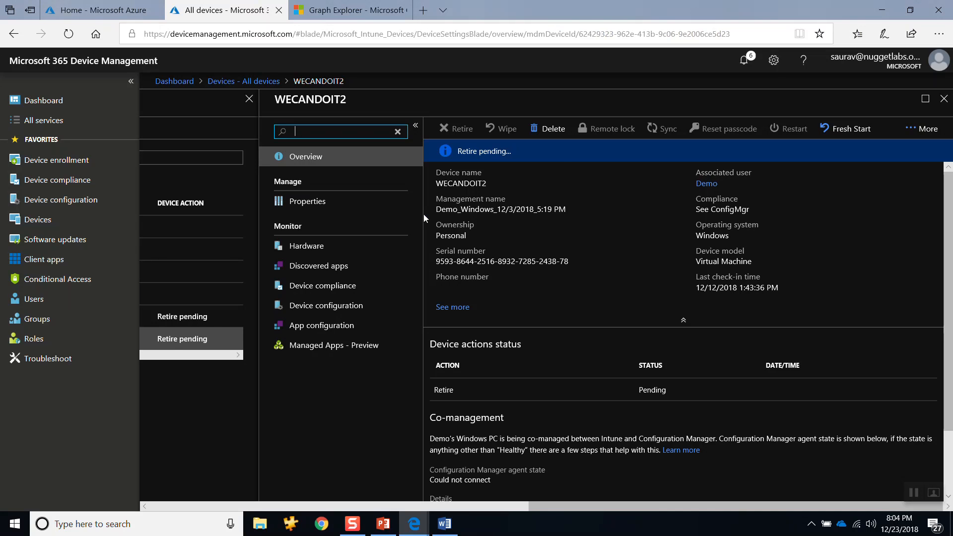
{"action": "left_click", "coordinate": [672, 39]}
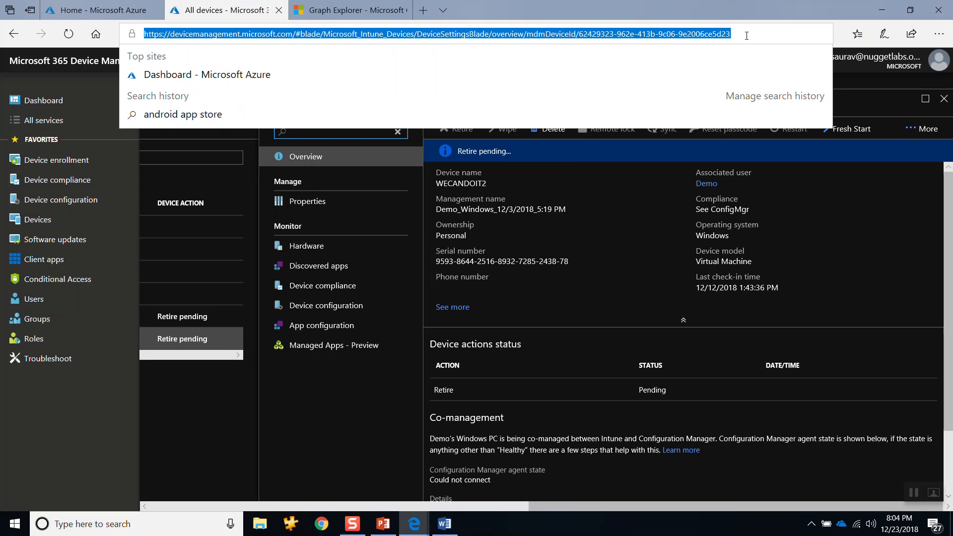
{"action": "left_click_drag", "start_coordinate": [732, 35], "coordinate": [580, 38]}
{"action": "key", "text": "ctrl+c"}
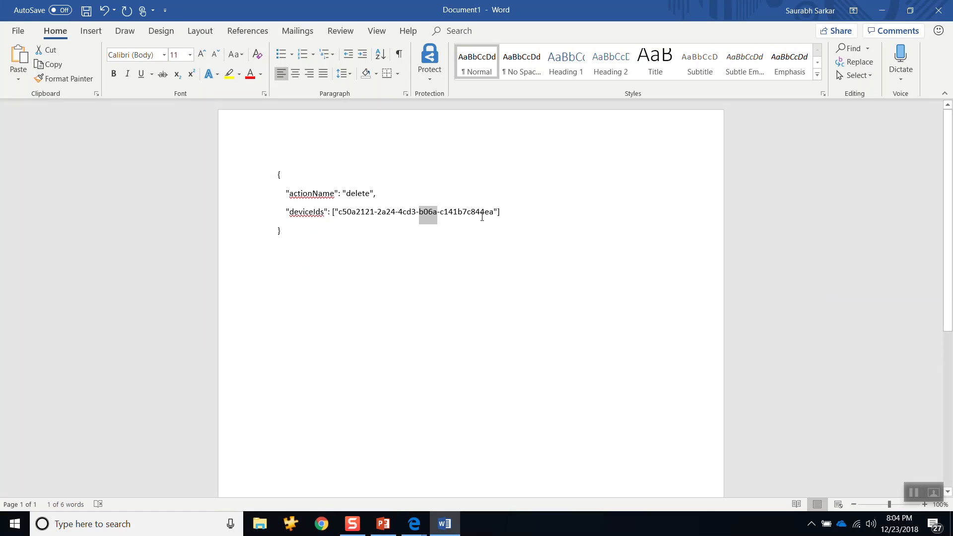
{"action": "left_click_drag", "start_coordinate": [490, 217], "coordinate": [345, 215]}
{"action": "key", "text": "ctrl+v"}
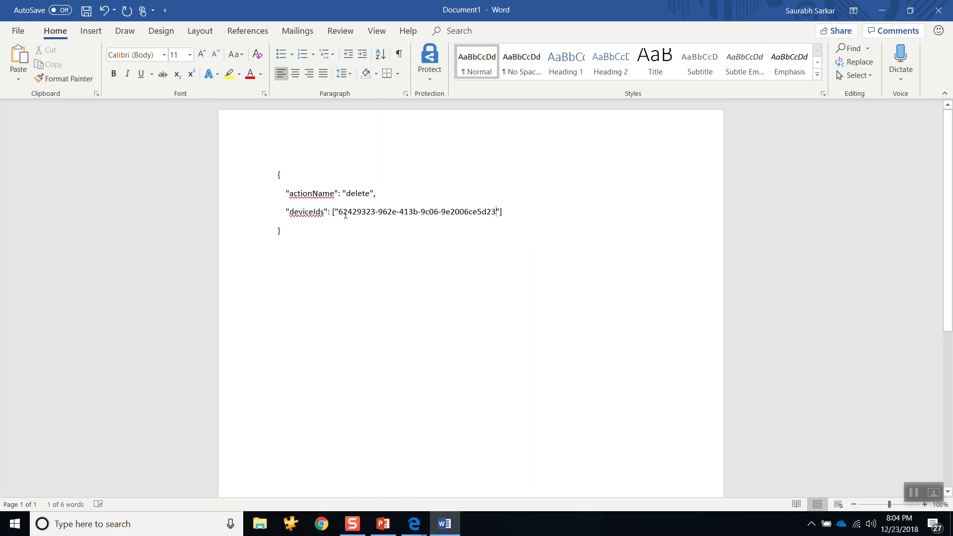
Step: Check the full request URL of the executeAction POST in DevTools and return to the Word document
{"action": "mouse_move", "coordinate": [415, 524]}
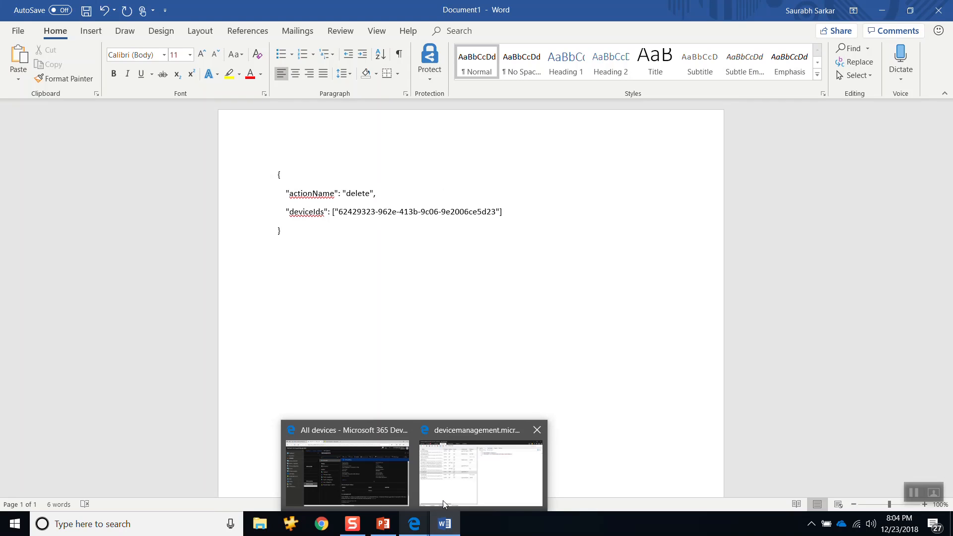
{"action": "left_click", "coordinate": [473, 478]}
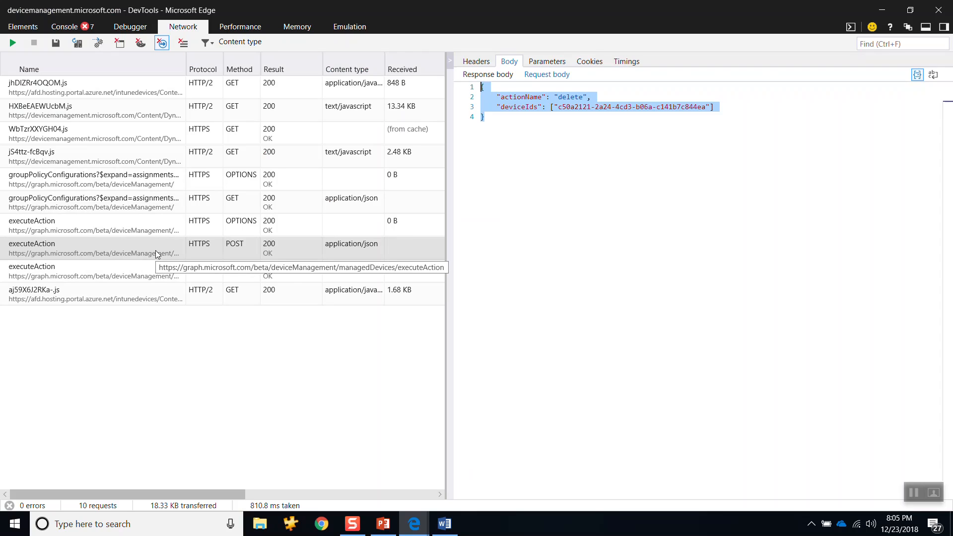
{"action": "key", "text": "alt+Tab"}
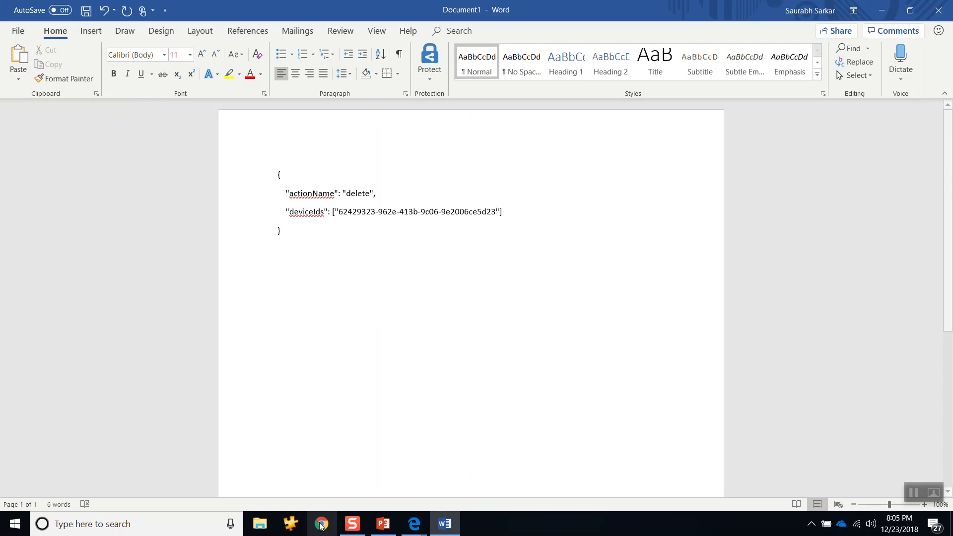
{"action": "left_click", "coordinate": [414, 524]}
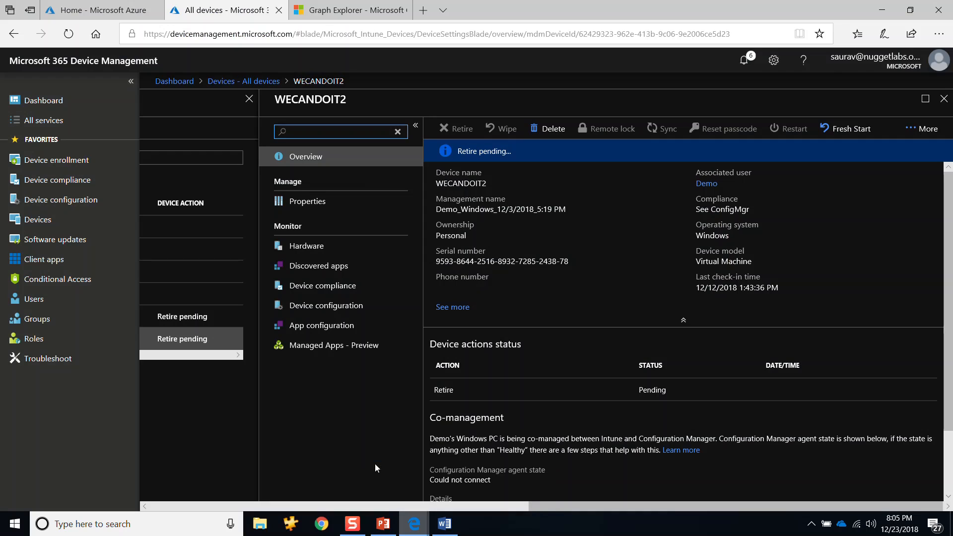
{"action": "left_click", "coordinate": [374, 464]}
{"action": "left_click", "coordinate": [346, 14]}
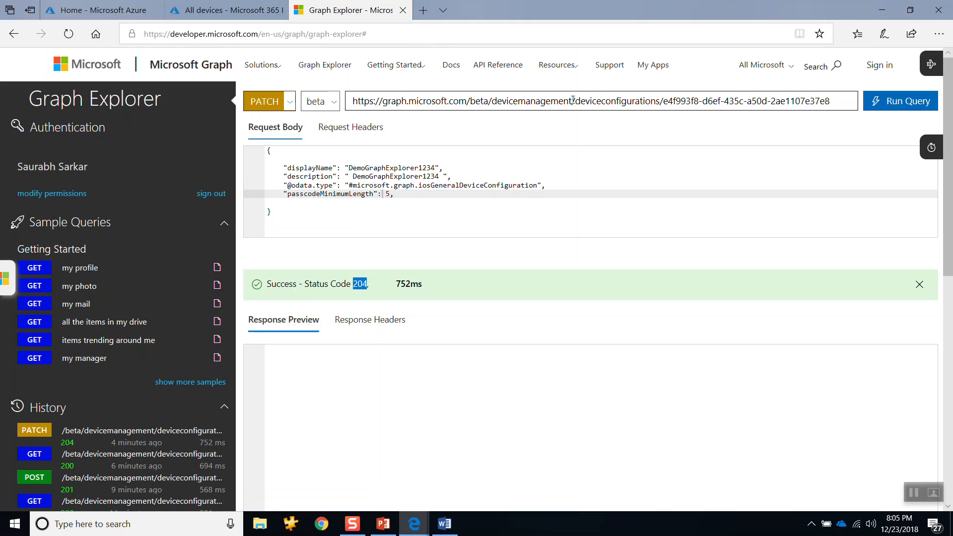
{"action": "left_click_drag", "start_coordinate": [574, 101], "coordinate": [868, 104]}
{"action": "key", "text": "BackSpace"}
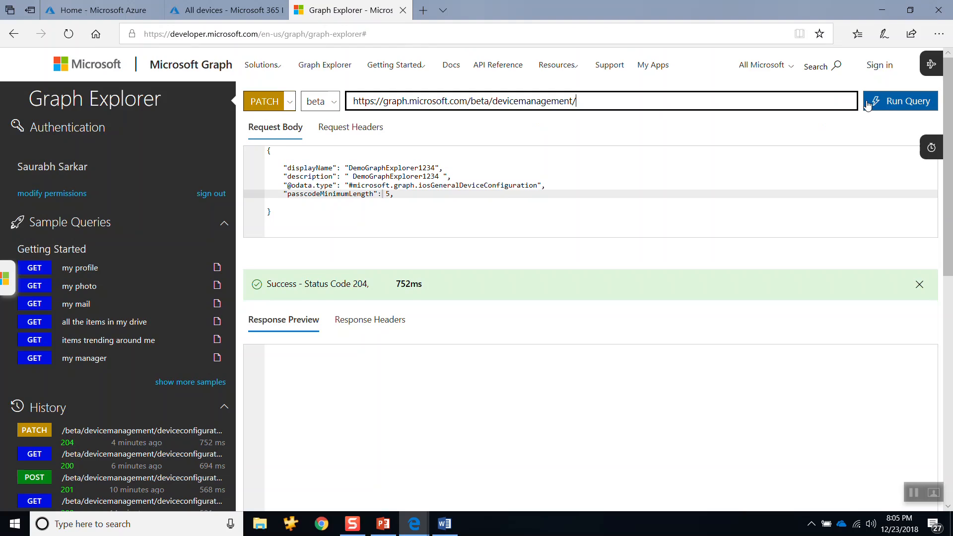
{"action": "type", "text": "manageddevices/executeaction"}
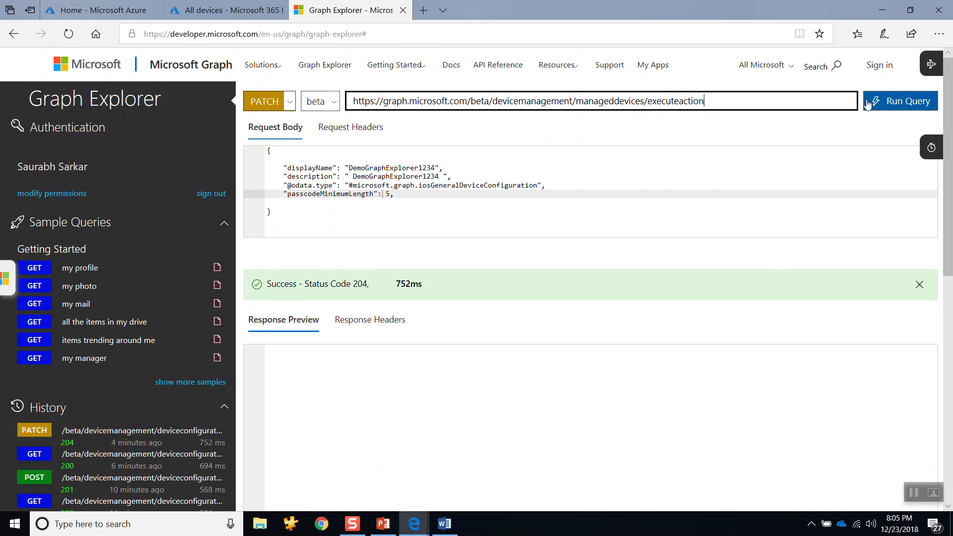
{"action": "key", "text": "alt+Tab"}
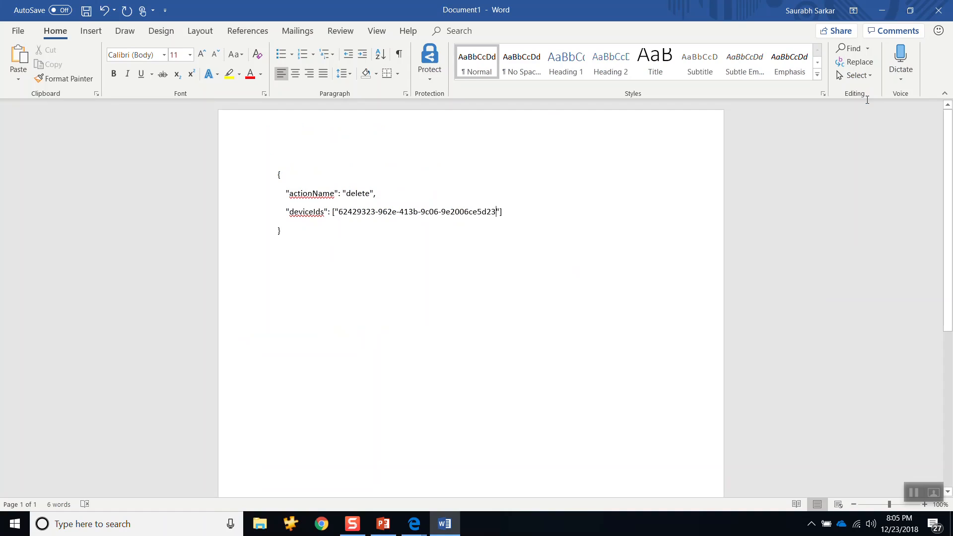
{"action": "key", "text": "ctrl+a"}
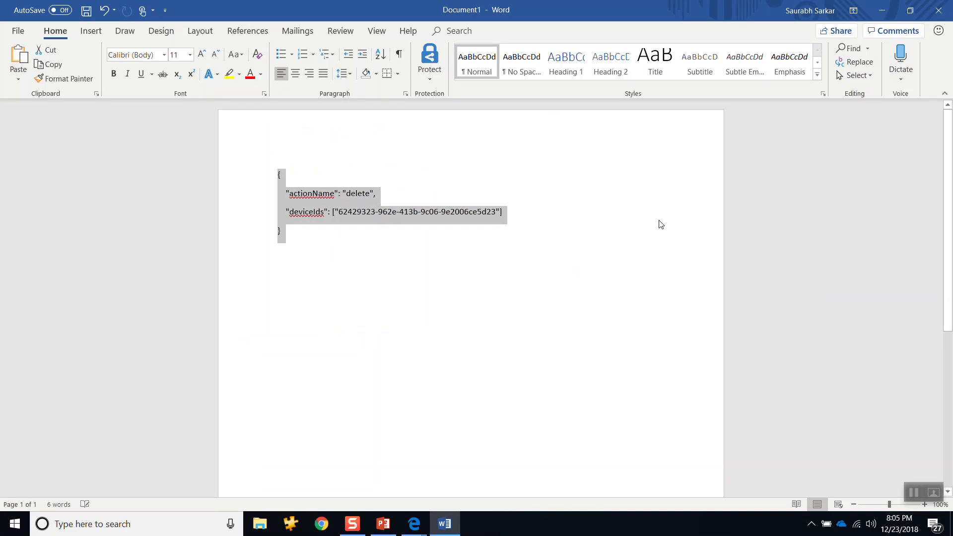
{"action": "key", "text": "ctrl+c"}
{"action": "key", "text": "alt+Tab"}
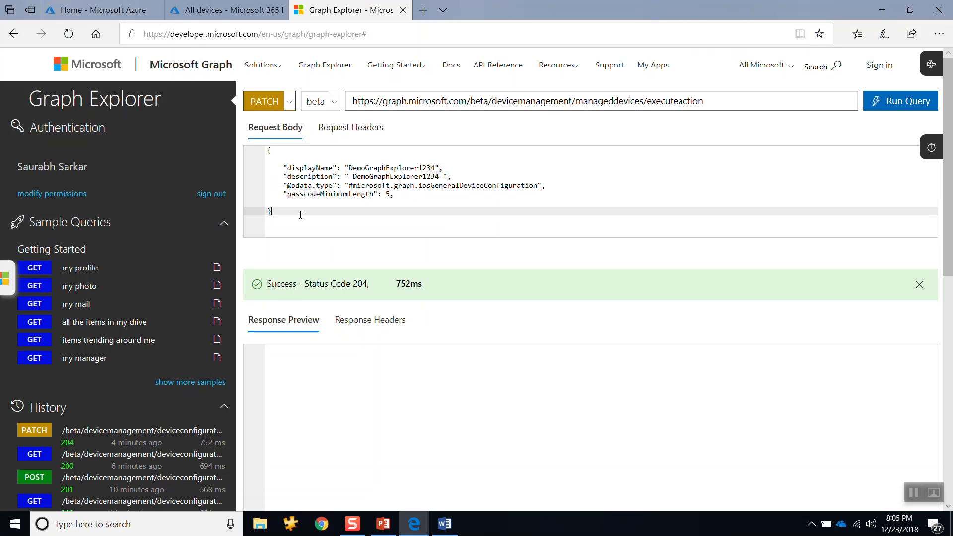
{"action": "left_click_drag", "start_coordinate": [298, 213], "coordinate": [257, 148]}
{"action": "key", "text": "ctrl+v"}
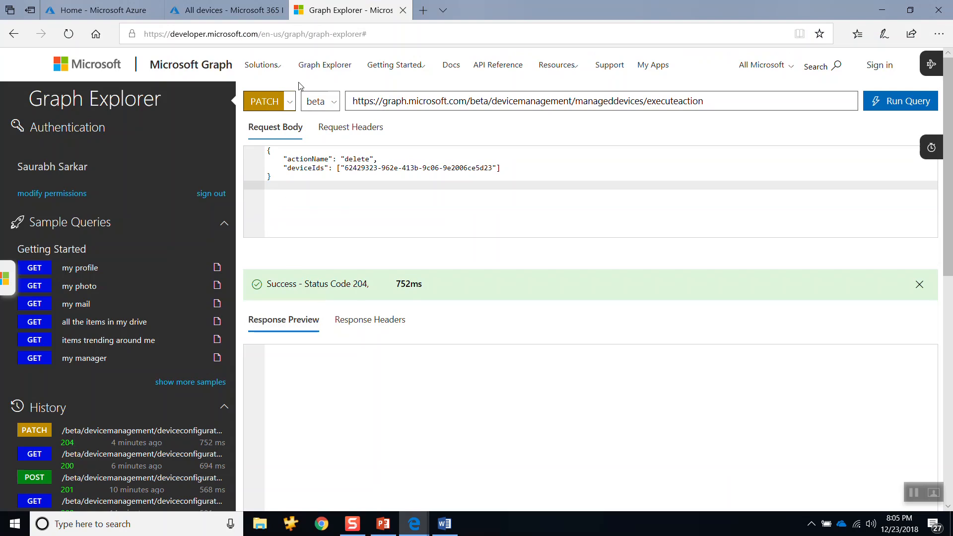
Step: Set the request method to POST, matching the executeAction request captured in DevTools, and run the query
{"action": "left_click", "coordinate": [291, 103]}
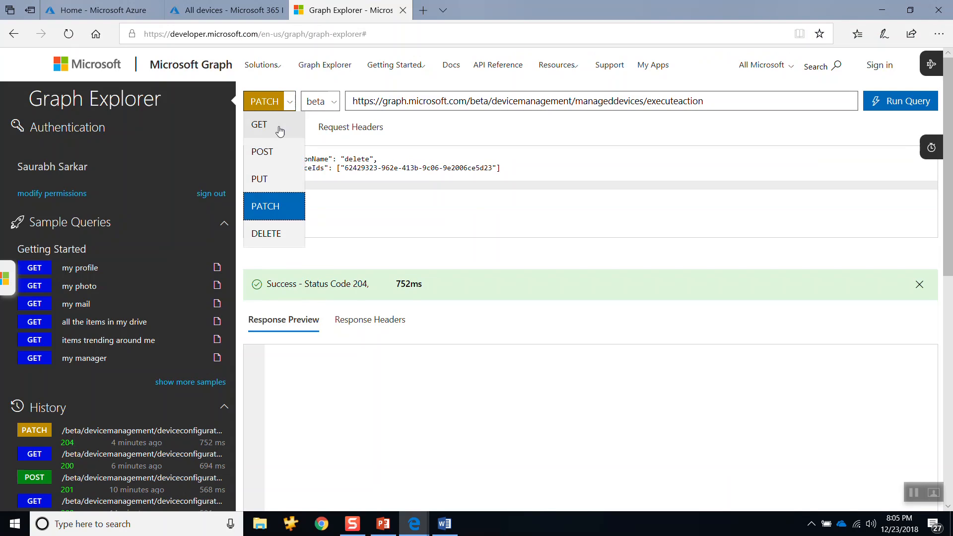
{"action": "left_click", "coordinate": [269, 155]}
{"action": "left_click", "coordinate": [419, 527]}
{"action": "left_click", "coordinate": [526, 469]}
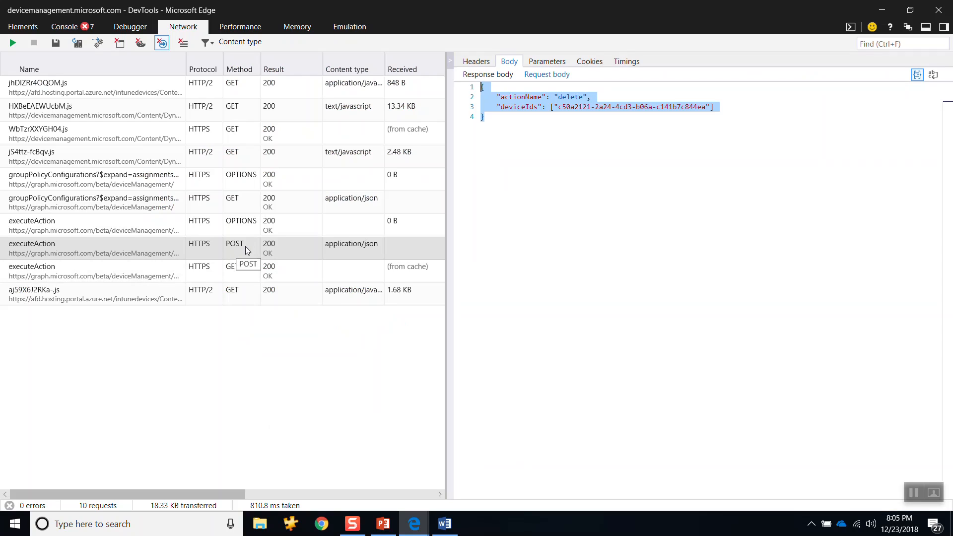
{"action": "key", "text": "alt+Tab"}
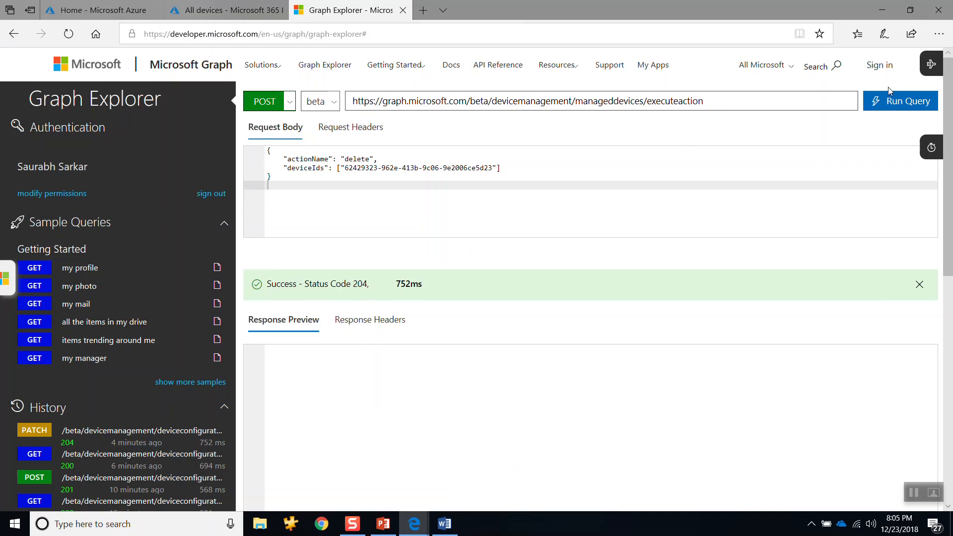
{"action": "left_click", "coordinate": [888, 102]}
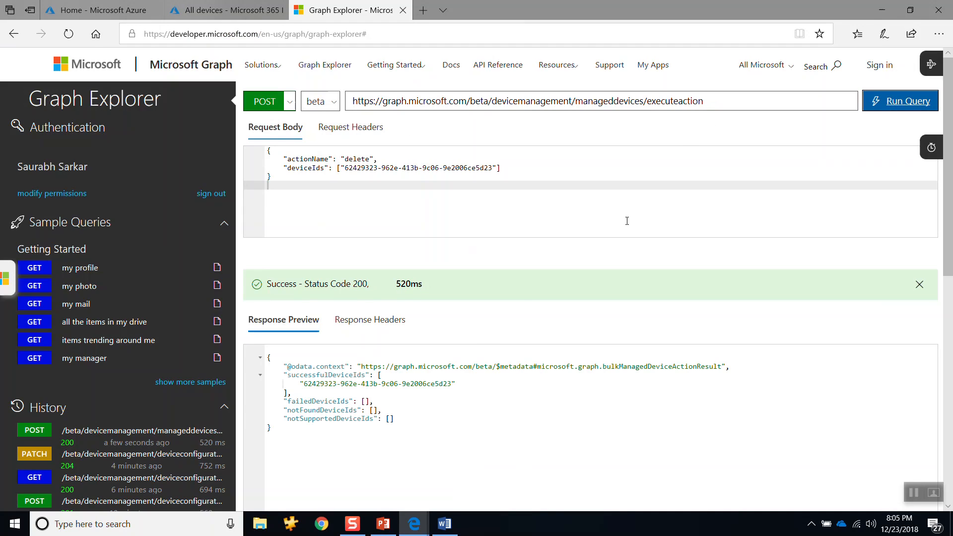
{"action": "double_click", "coordinate": [398, 287]}
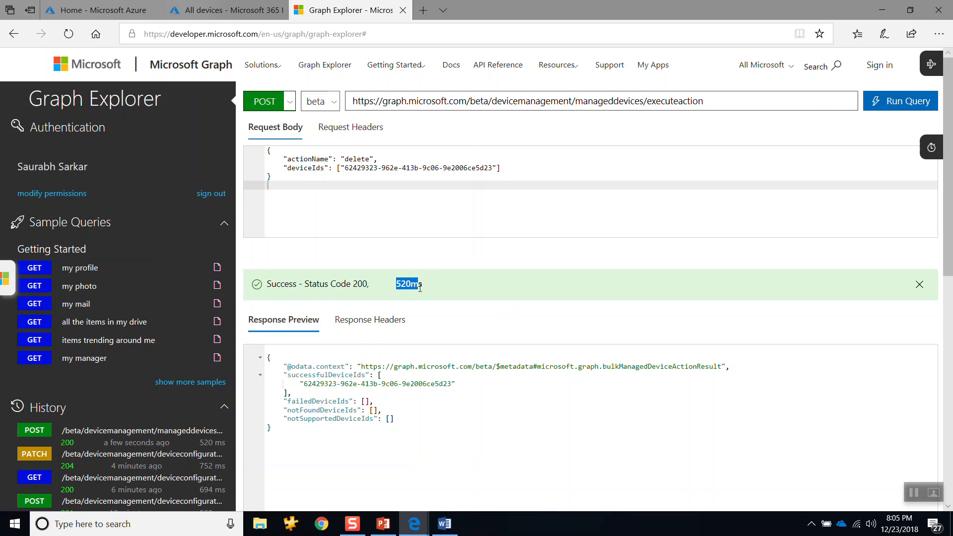
{"action": "left_click", "coordinate": [353, 287]}
Step: Return to the device management portal, close the WECANDOIT2 device page and refresh the All devices list
{"action": "key", "text": "alt+Tab"}
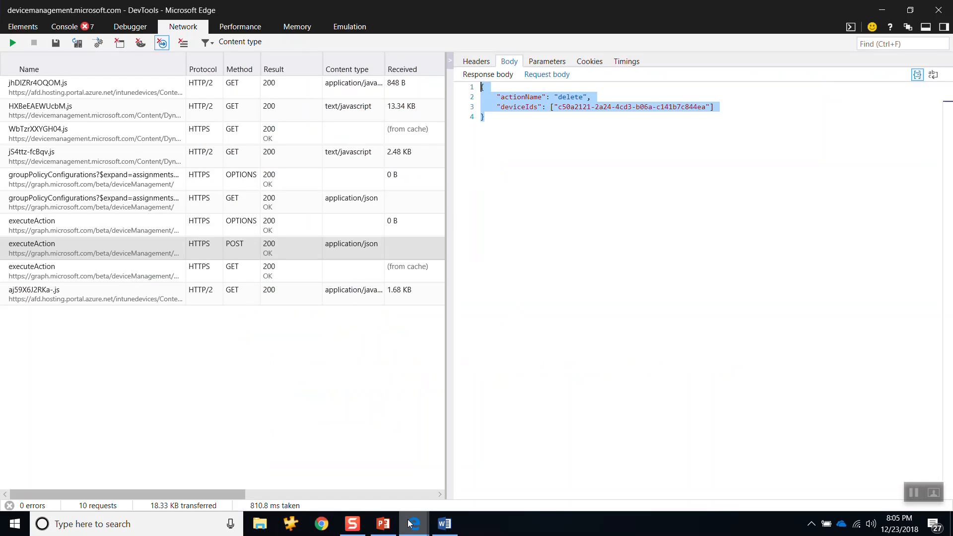
{"action": "mouse_move", "coordinate": [414, 522]}
{"action": "left_click", "coordinate": [366, 486]}
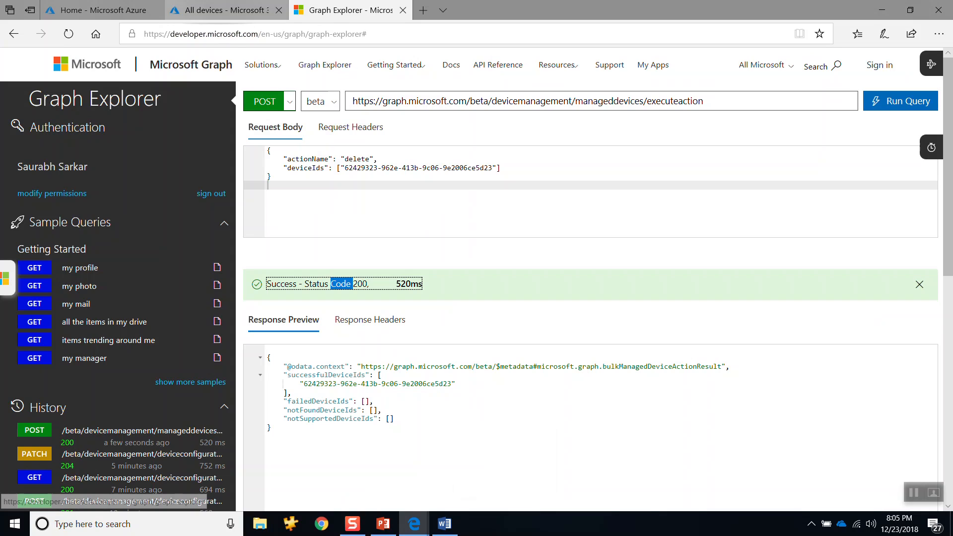
{"action": "left_click", "coordinate": [229, 10]}
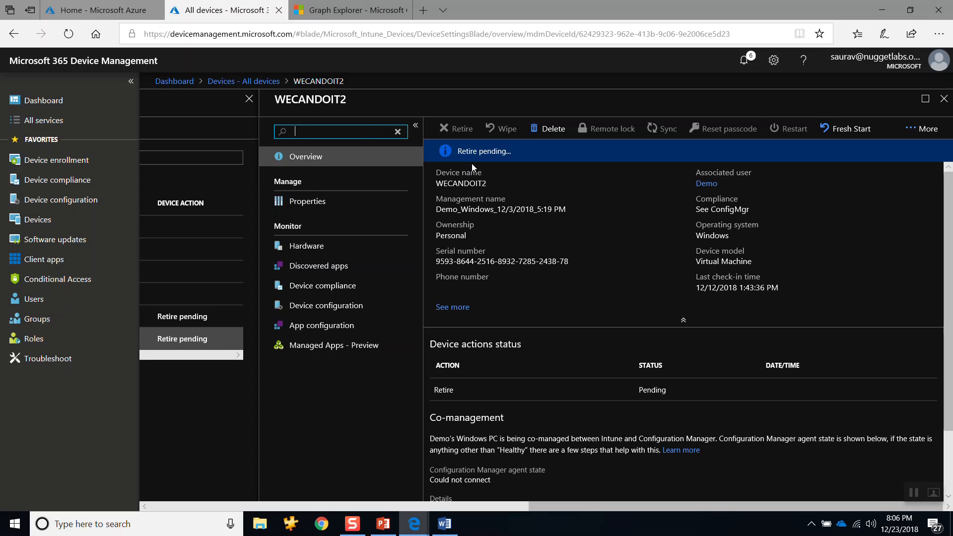
{"action": "left_click", "coordinate": [944, 99]}
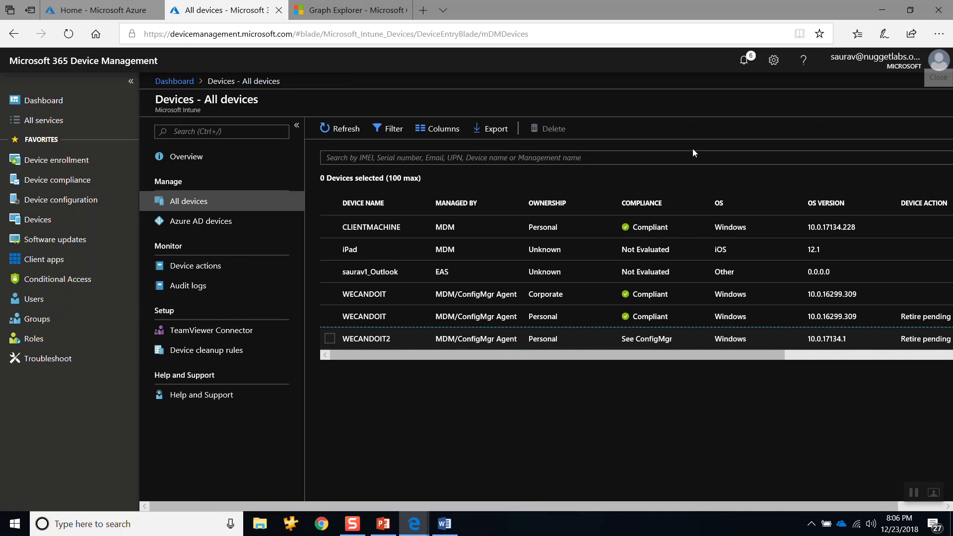
{"action": "left_click", "coordinate": [329, 130]}
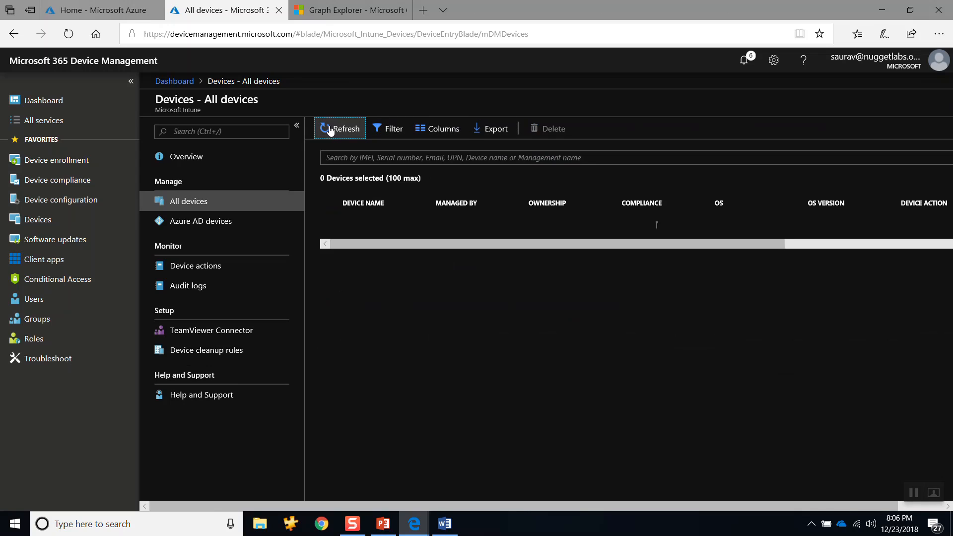
{"action": "left_click", "coordinate": [329, 130]}
{"action": "left_click", "coordinate": [329, 130]}
Step: Open the device audit logs and examine the actor and modified properties of the newest Graph explorer delete entry, then close its details
{"action": "left_click", "coordinate": [172, 290]}
{"action": "left_click", "coordinate": [172, 290]}
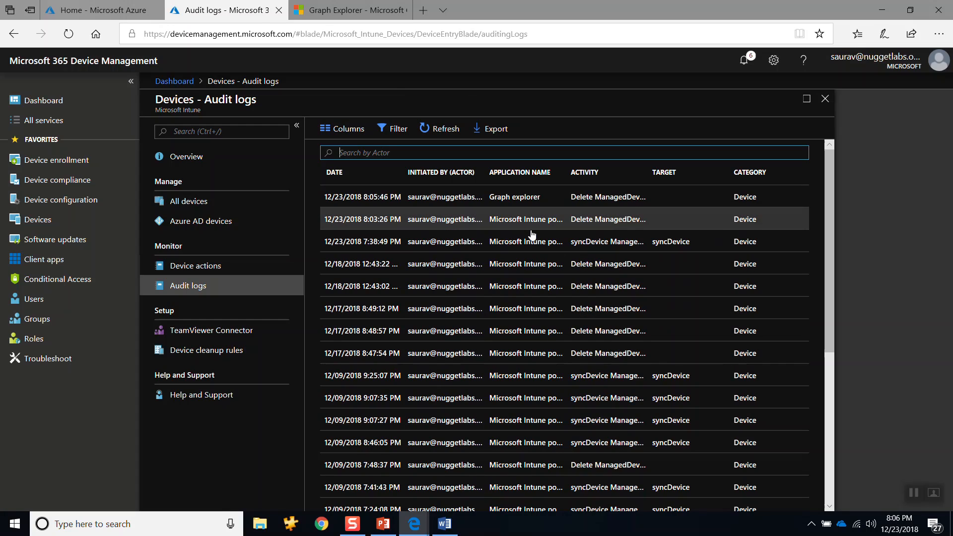
{"action": "left_click", "coordinate": [420, 199]}
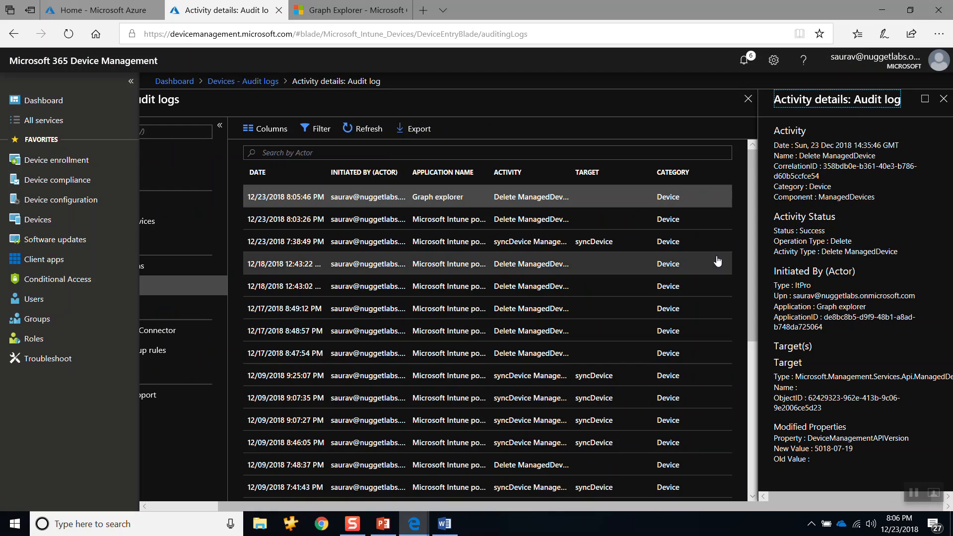
{"action": "left_click_drag", "start_coordinate": [796, 297], "coordinate": [888, 297]}
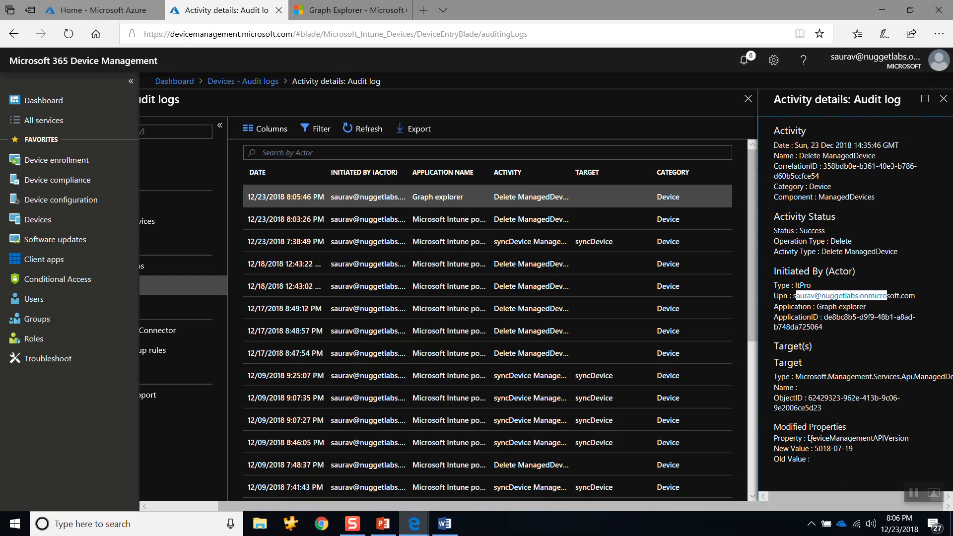
{"action": "left_click_drag", "start_coordinate": [810, 439], "coordinate": [886, 445]}
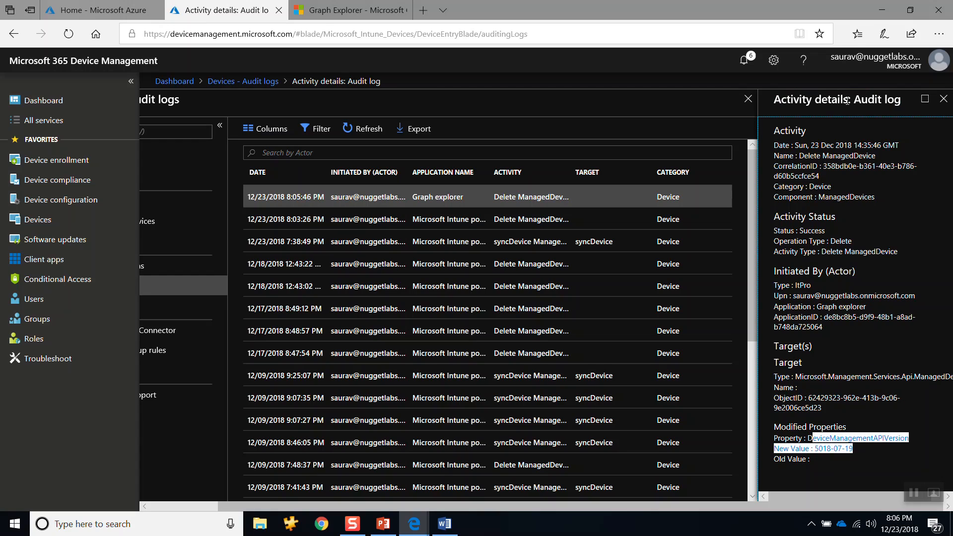
{"action": "left_click", "coordinate": [943, 99]}
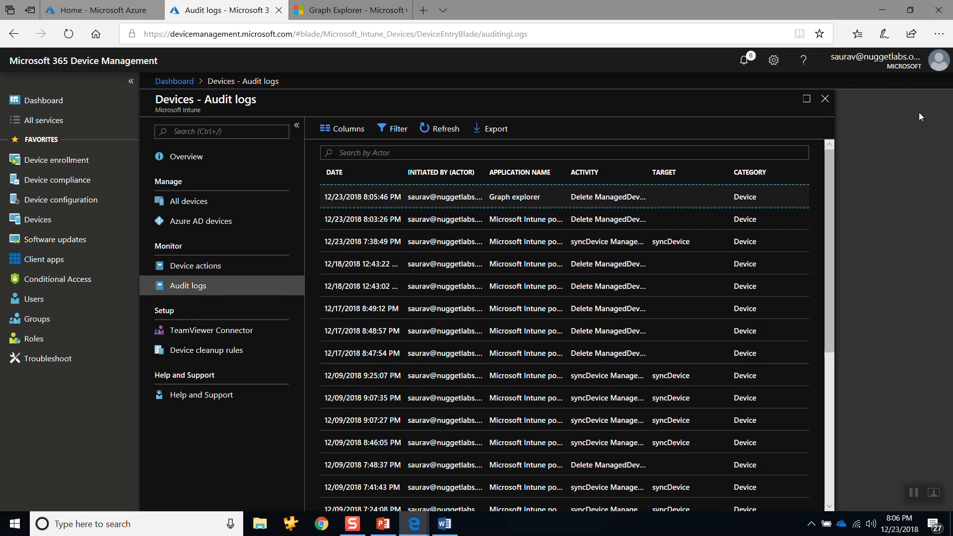
Step: Leave the audit logs and open the Azure AD devices list in the device management portal
{"action": "left_click", "coordinate": [369, 14]}
{"action": "left_click", "coordinate": [259, 12]}
{"action": "left_click", "coordinate": [201, 202]}
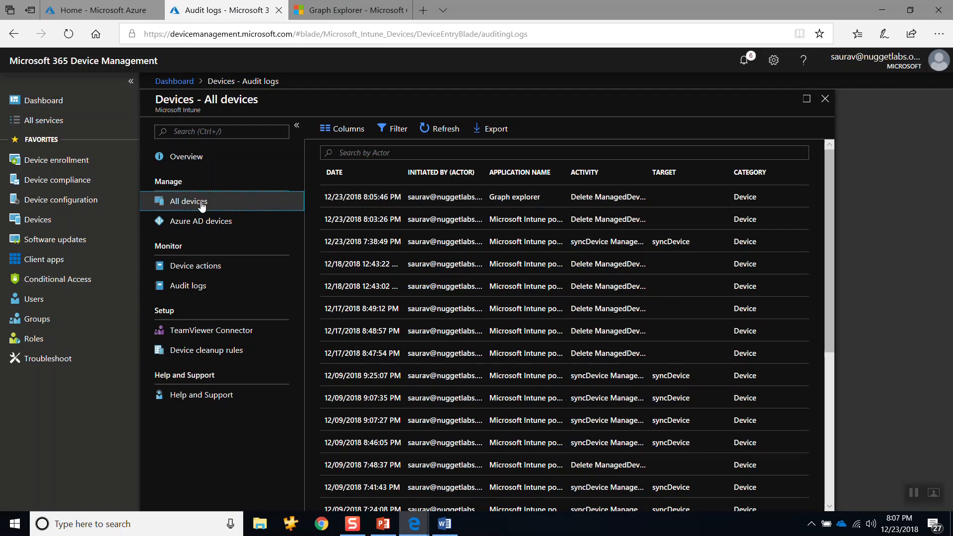
{"action": "left_click", "coordinate": [200, 221]}
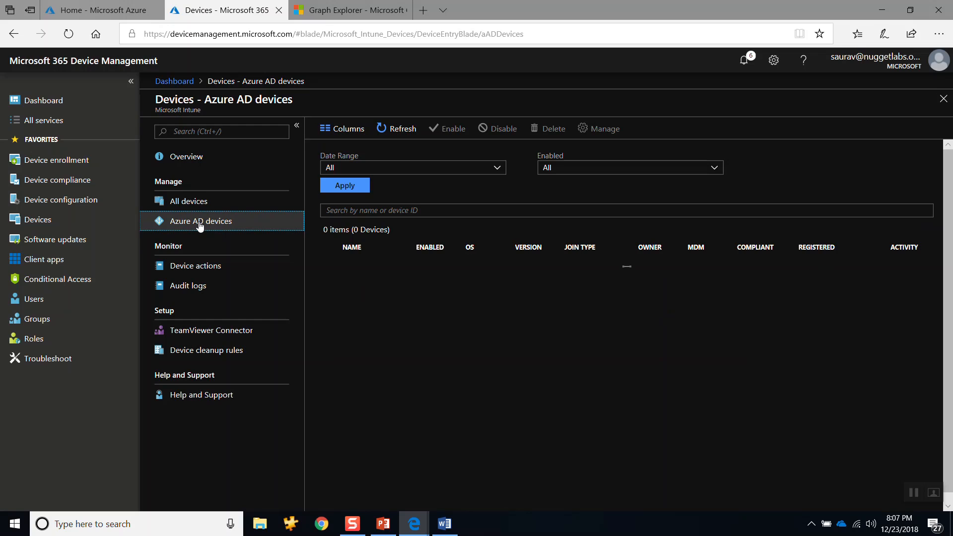
Step: Open Hyper-V Manager, start the Pilot virtual machine by continuing from its last state, and minimize the window
{"action": "key", "text": "super"}
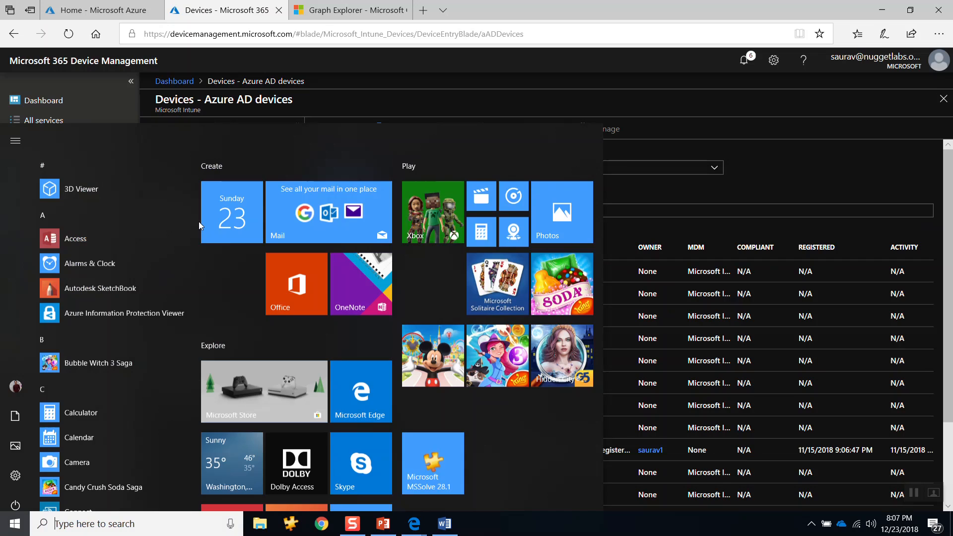
{"action": "type", "text": "h"}
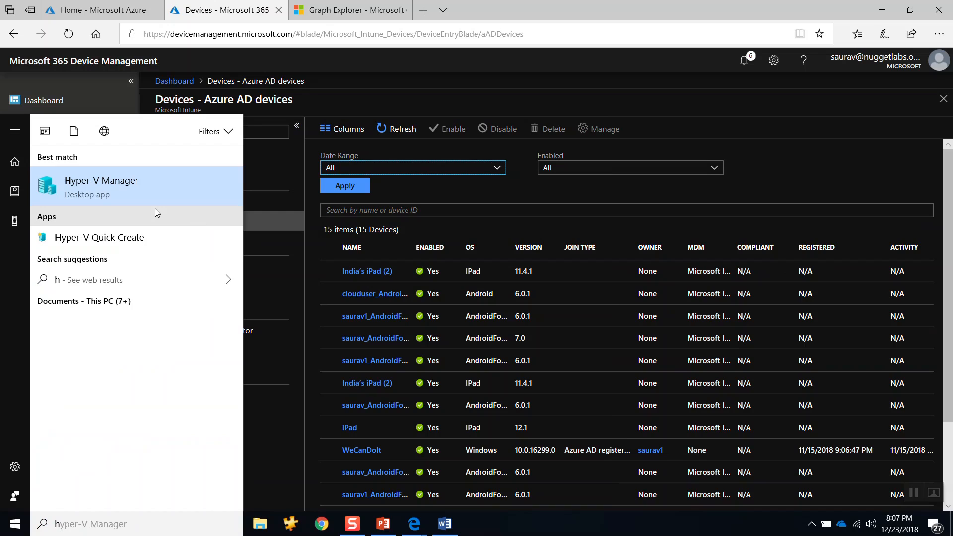
{"action": "left_click", "coordinate": [131, 196]}
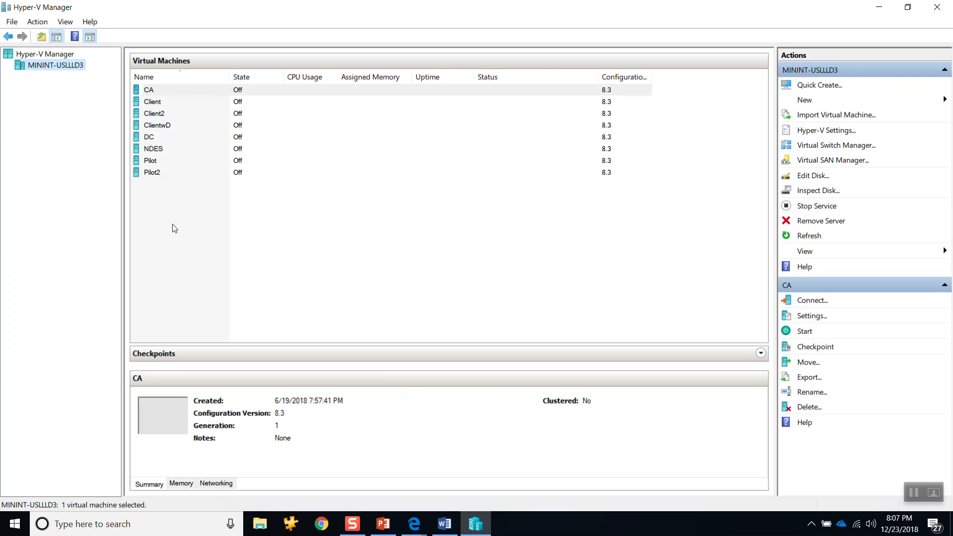
{"action": "right_click", "coordinate": [152, 160]}
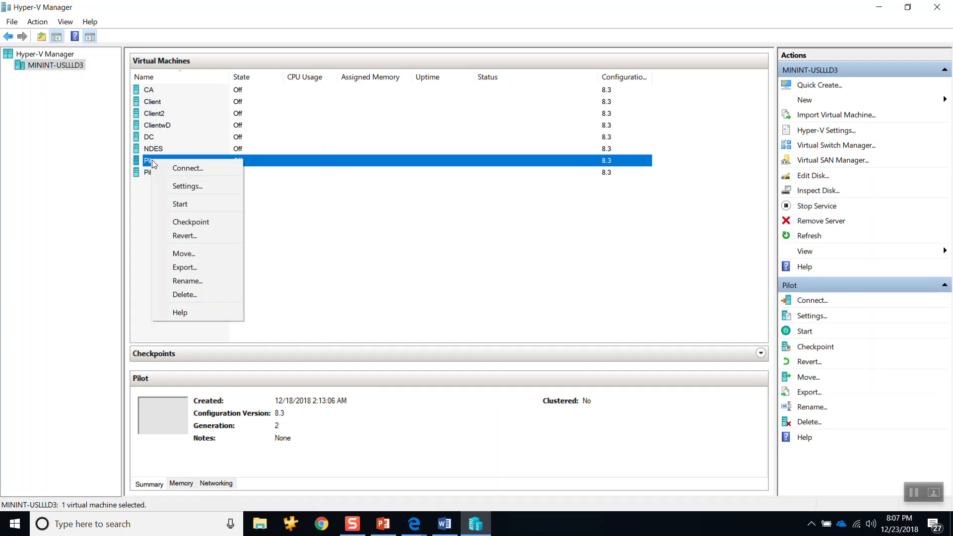
{"action": "left_click", "coordinate": [179, 205]}
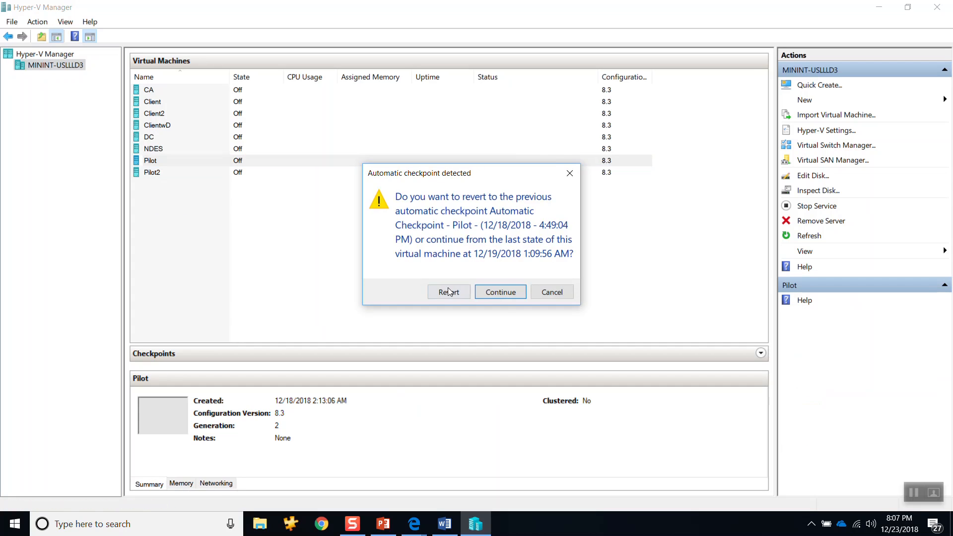
{"action": "left_click", "coordinate": [502, 292]}
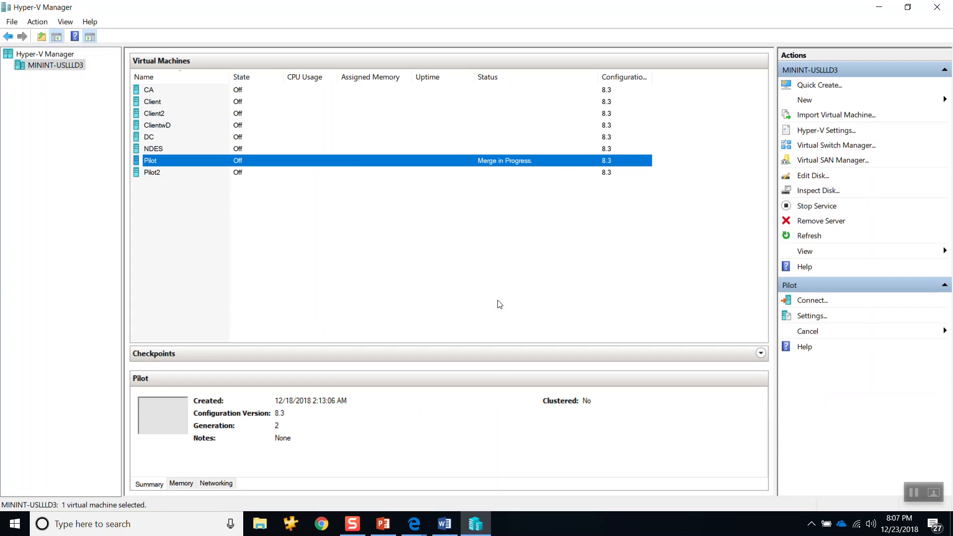
{"action": "left_click", "coordinate": [880, 8]}
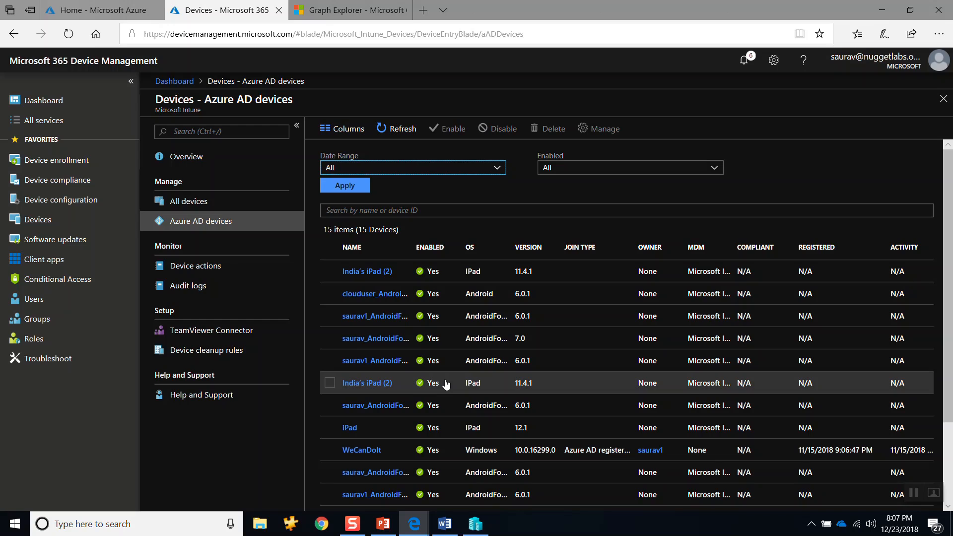
Step: Switch to the PowerPoint presentation and start the slide show from slide 12, DEMO
{"action": "left_click", "coordinate": [388, 523]}
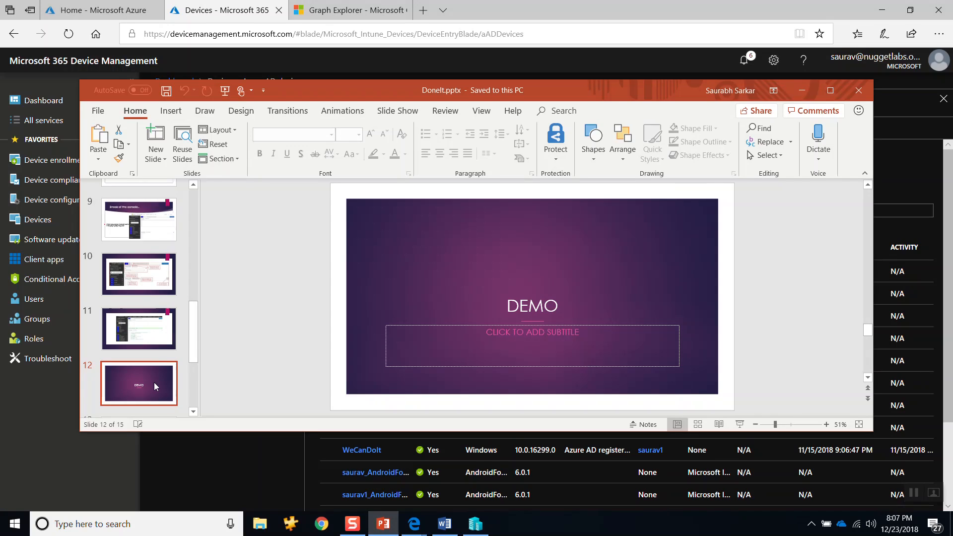
{"action": "left_click", "coordinate": [740, 424]}
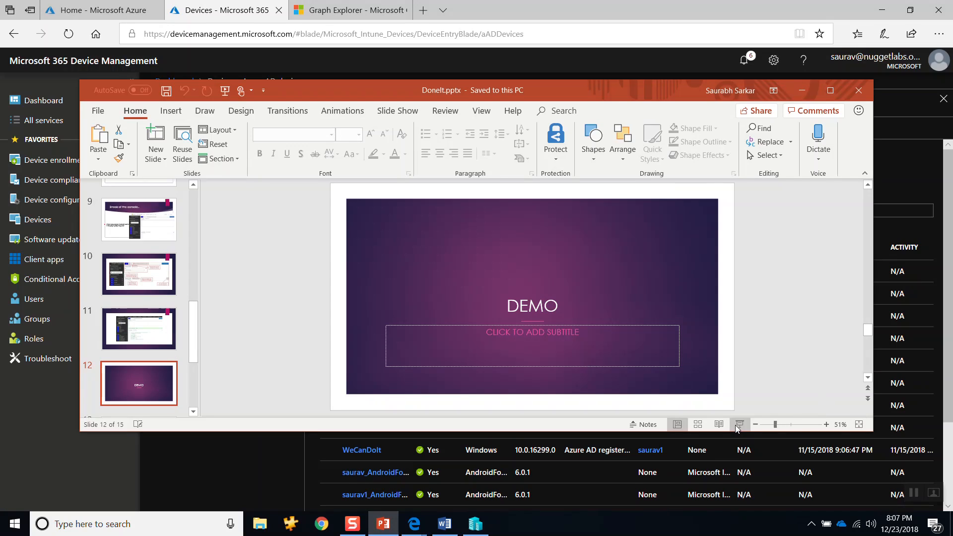